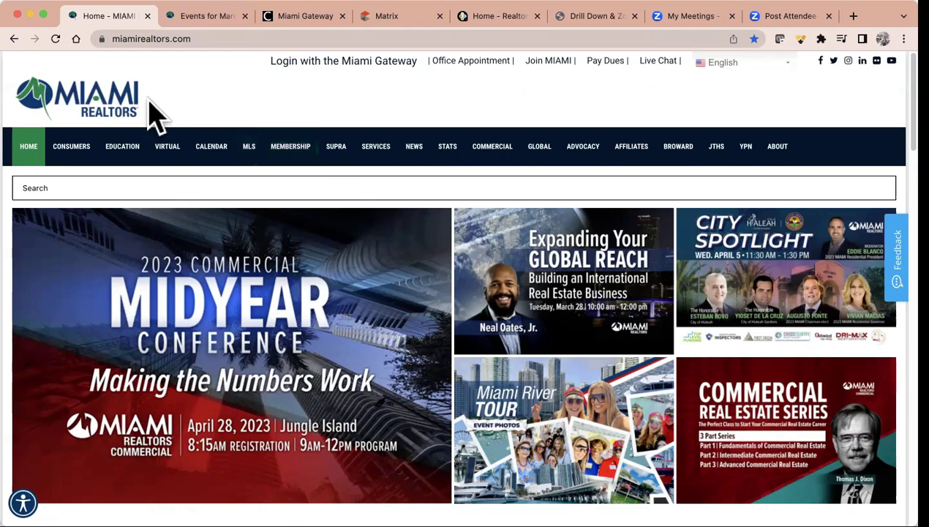
Search the MIAMI REALTORS site for 'rpr' and open the RPR – Realtors Property Resource page
left_click(61, 188)
type("rpr")
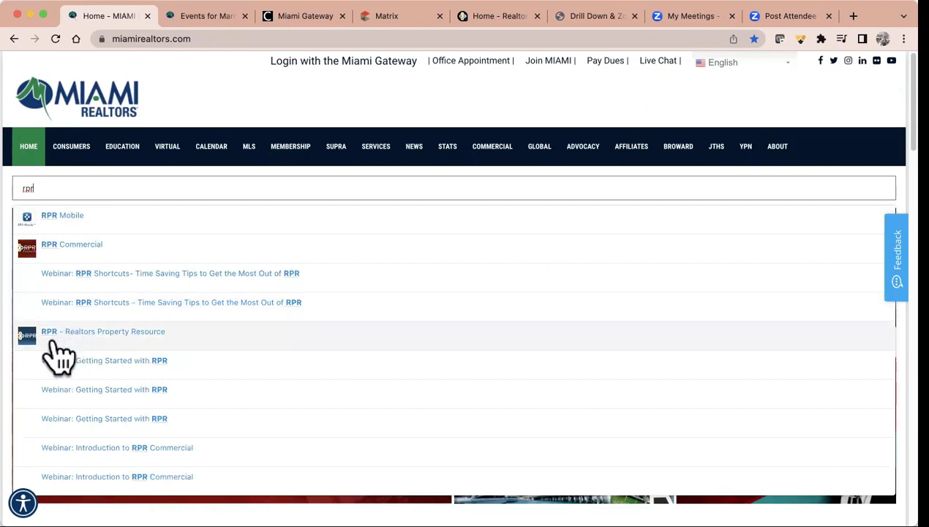
left_click(123, 333)
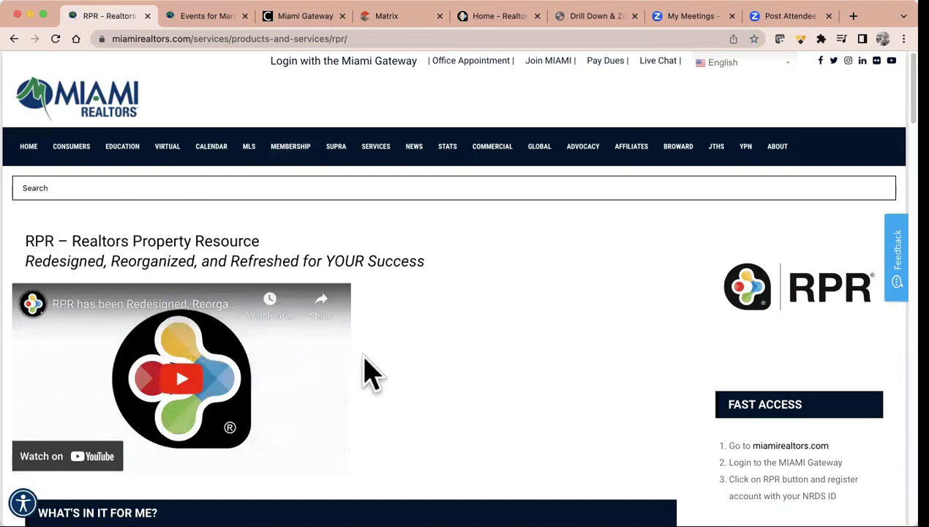
Scroll through the RPR page's benefits, enhancements and support details
scroll(459, 357, "down", 8)
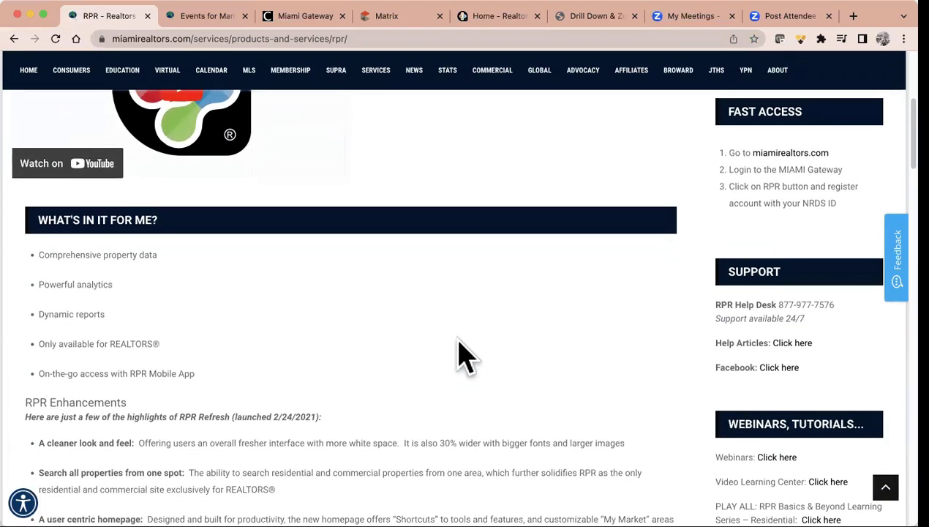
scroll(459, 357, "down", 1)
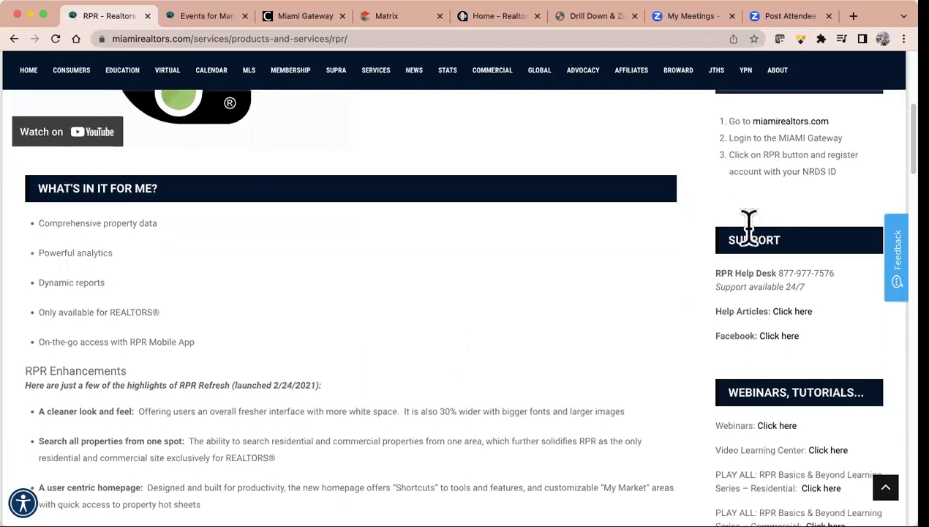
scroll(826, 201, "down", 2)
scroll(832, 201, "down", 1)
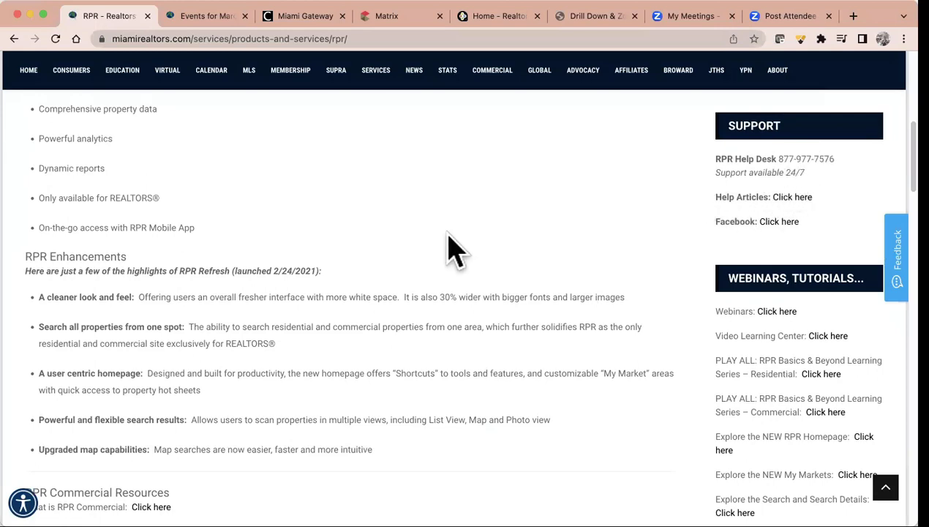
scroll(450, 249, "up", 10)
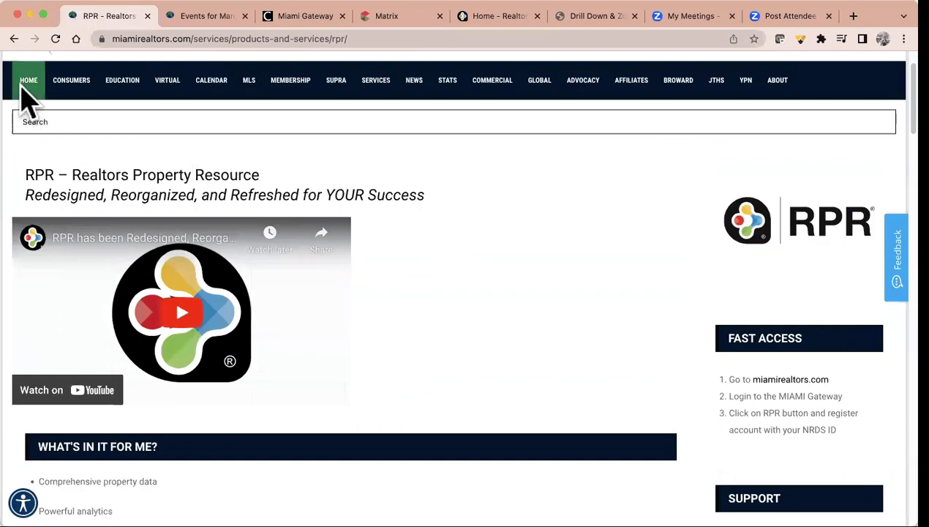
Go back to the MIAMI REALTORS home page, then switch to the Miami Gateway dashboard of MLS tools
left_click(29, 87)
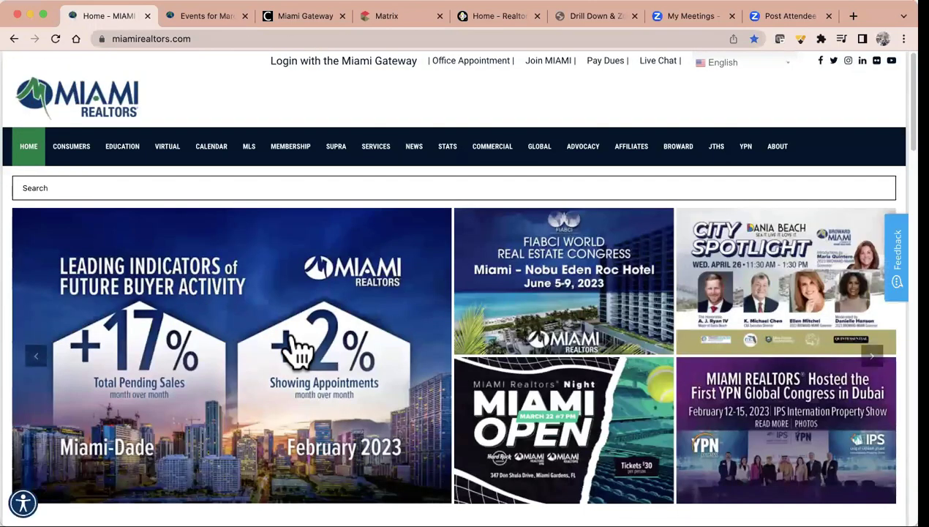
scroll(314, 344, "down", 5)
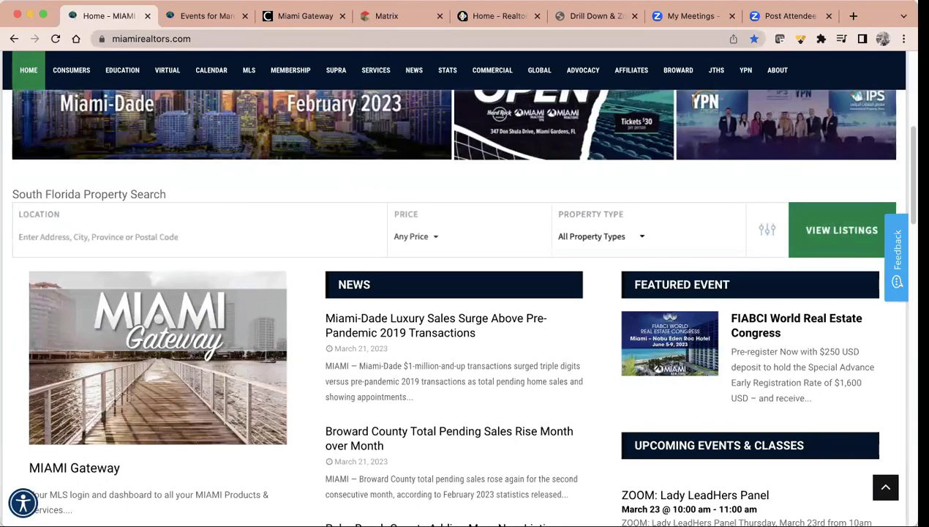
left_click(305, 16)
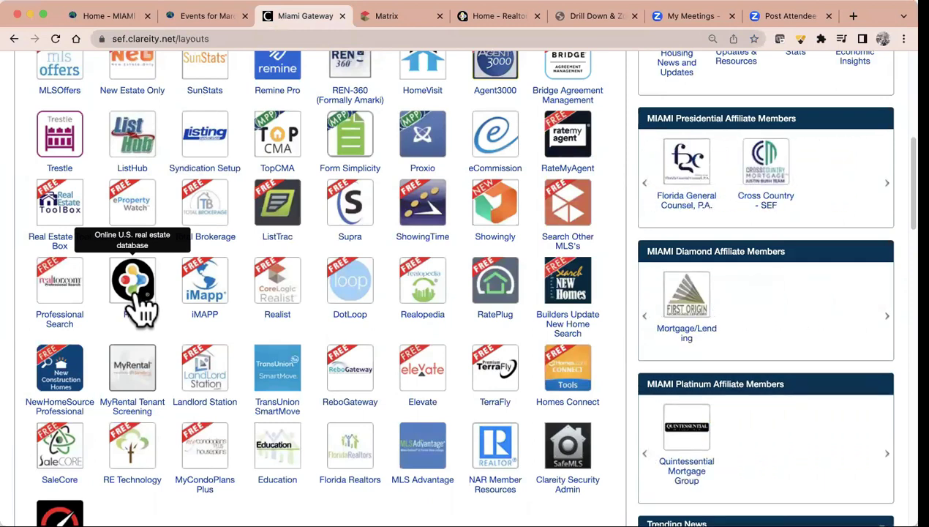
Sign out of RPR from the profile avatar menu to reach the Welcome Back to RPR page
left_click(488, 18)
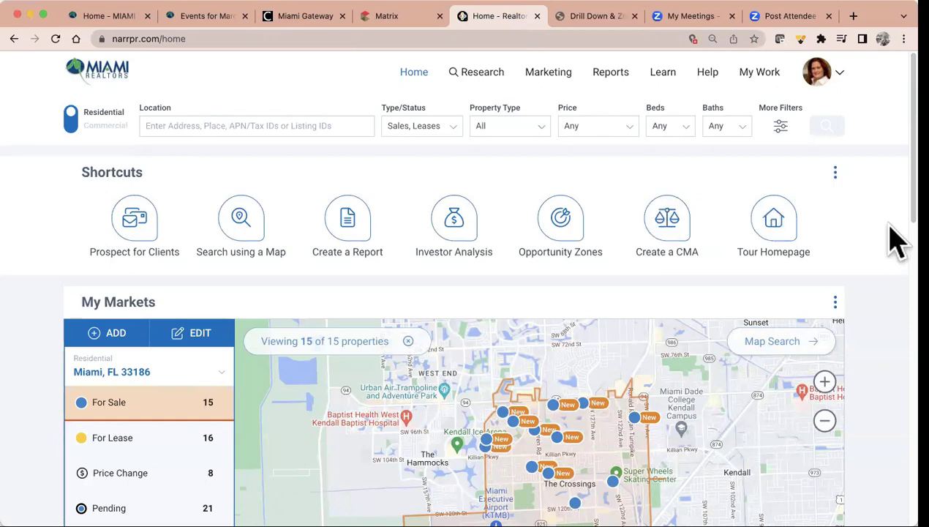
left_click(821, 81)
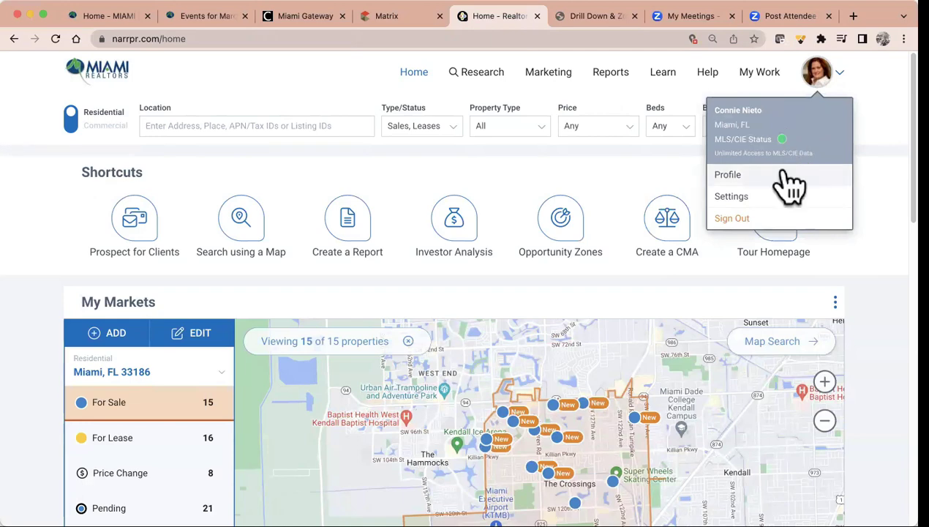
left_click(732, 218)
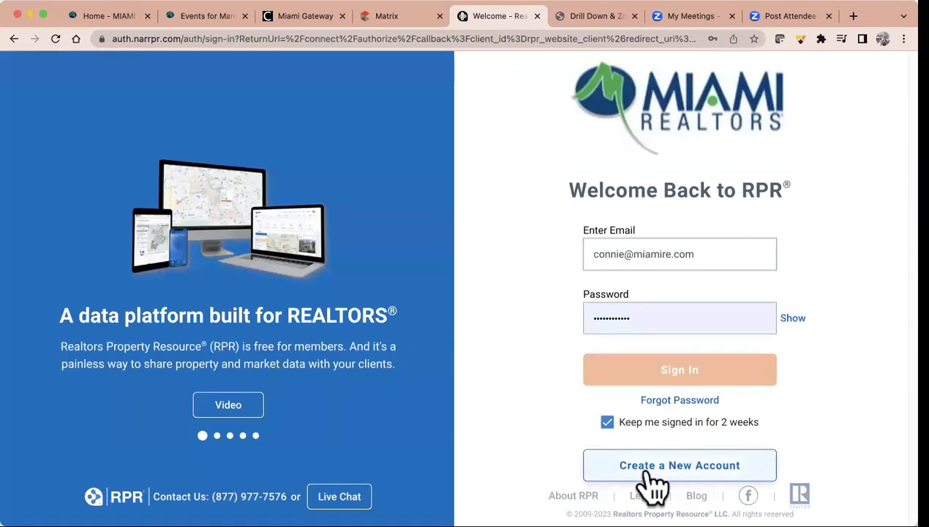
left_click(699, 474)
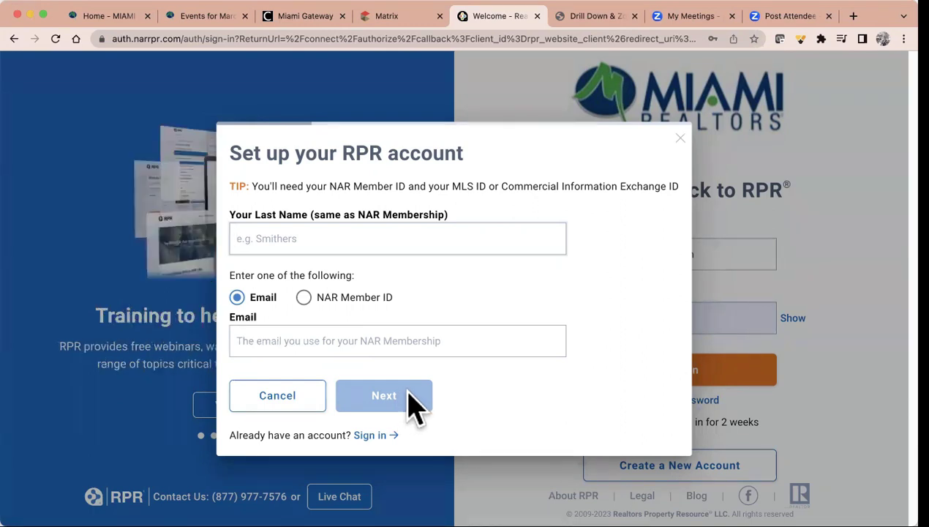
left_click(680, 139)
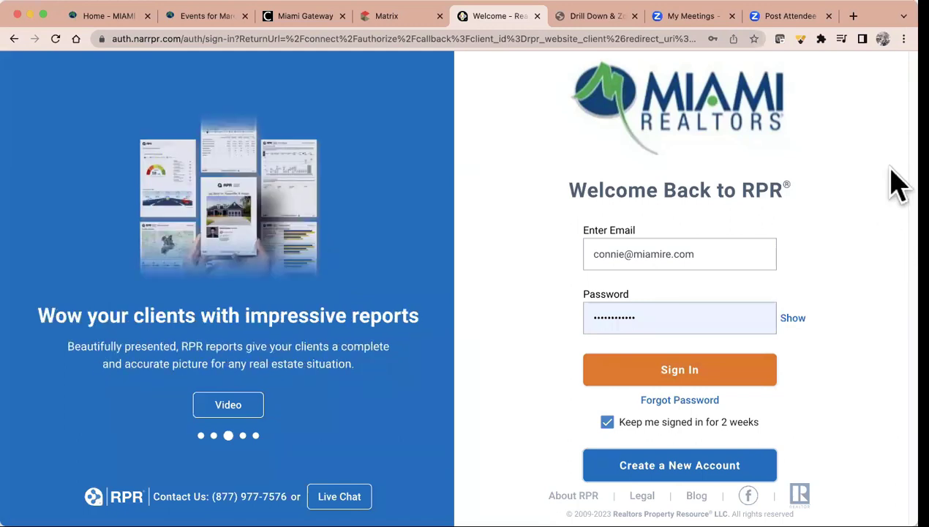
Google 'butler title' in a new tab and open the Butler Title site, butlertitle.com
left_click(855, 17)
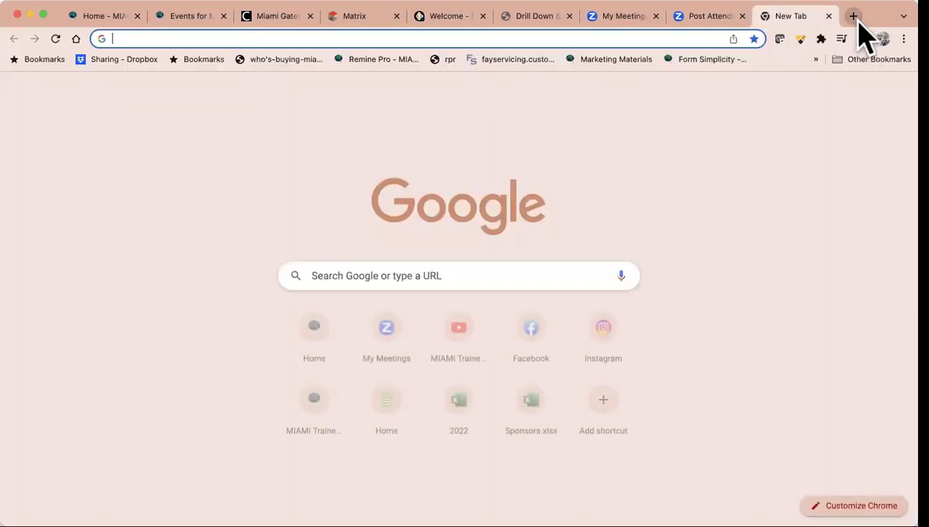
type("butler title")
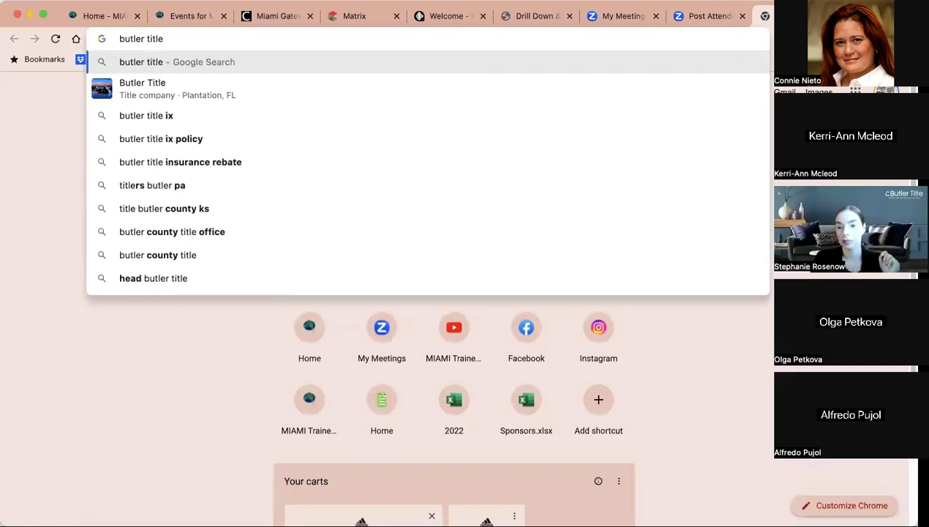
key("Return")
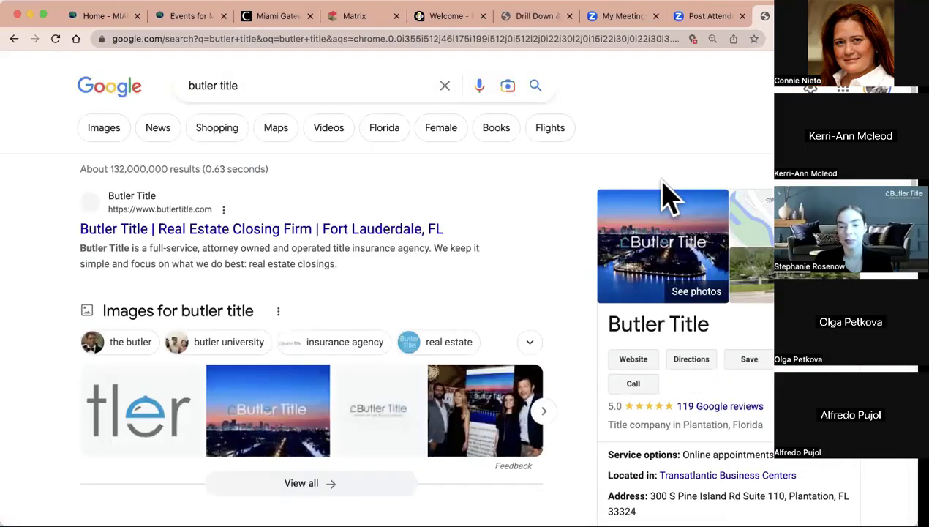
left_click(304, 230)
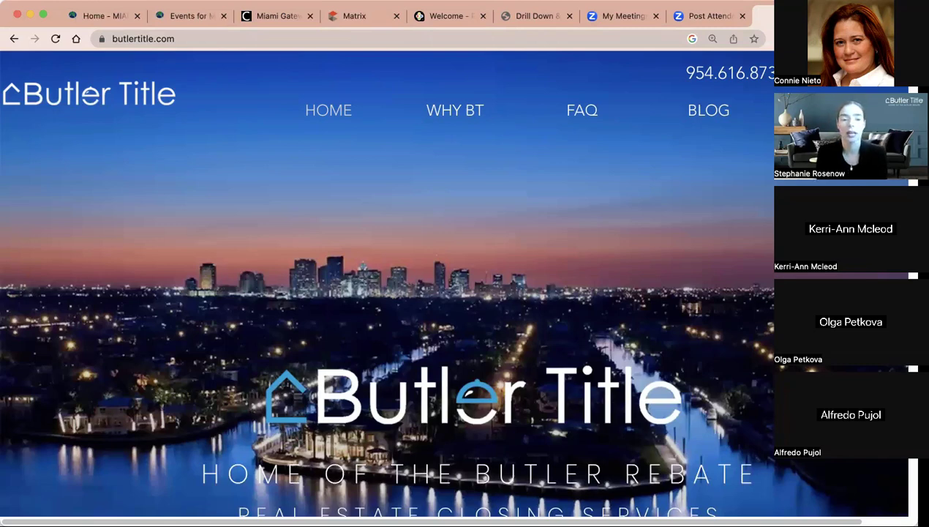
Select the butlertitle.com address in the address bar
left_click(240, 39)
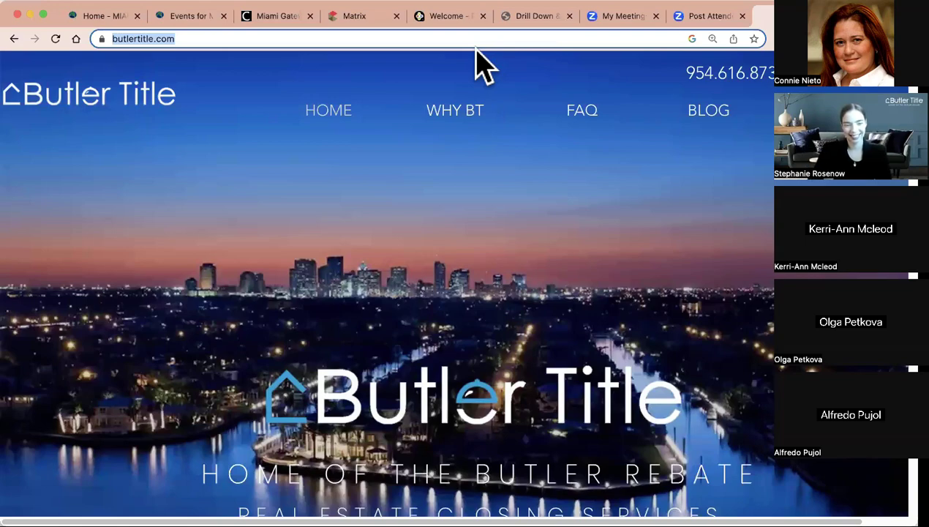
Return to the RPR sign-in page and sign in to reach the RPR home page
left_click(453, 19)
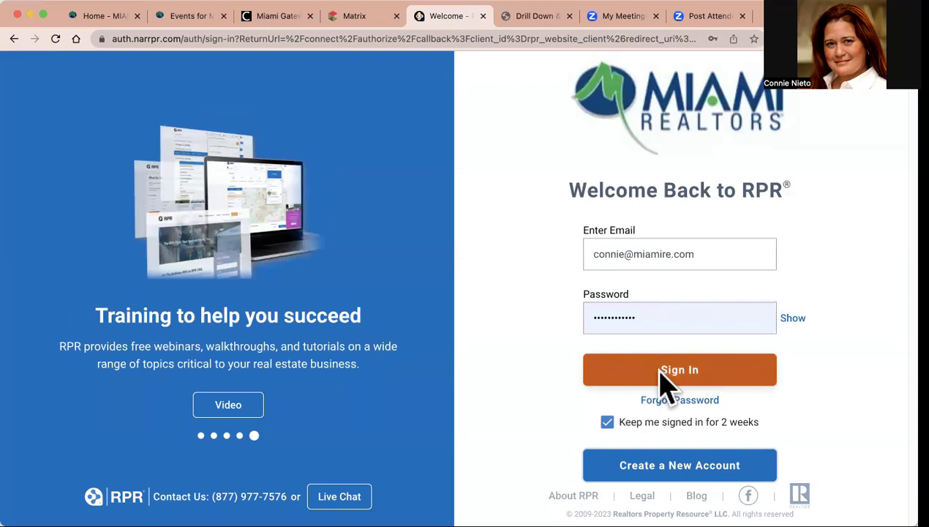
left_click(281, 18)
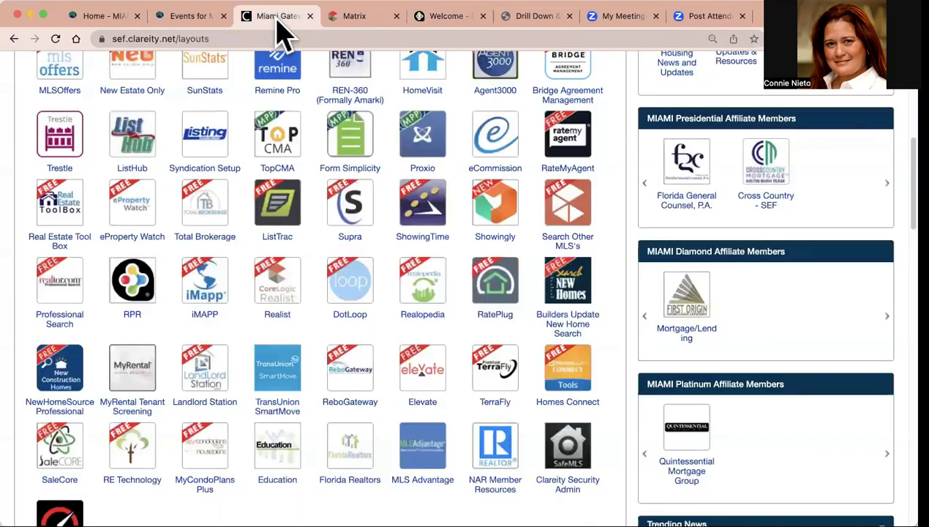
left_click(469, 18)
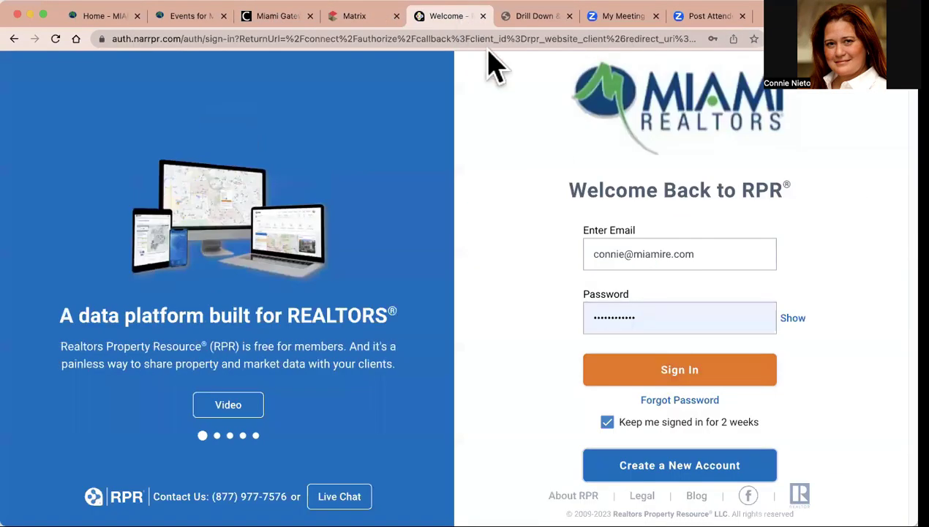
left_click(673, 374)
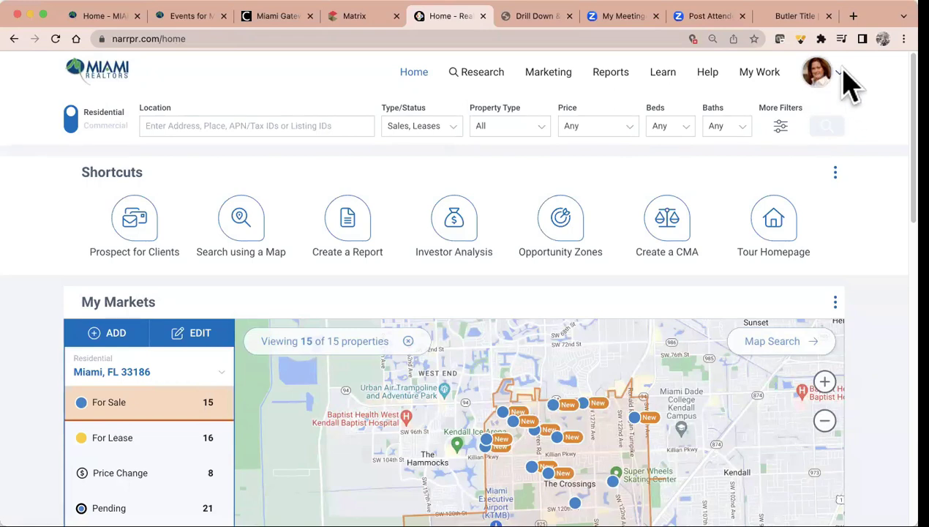
Open Profile from the avatar menu and scroll through the photo, logo, office and contact details
left_click(845, 81)
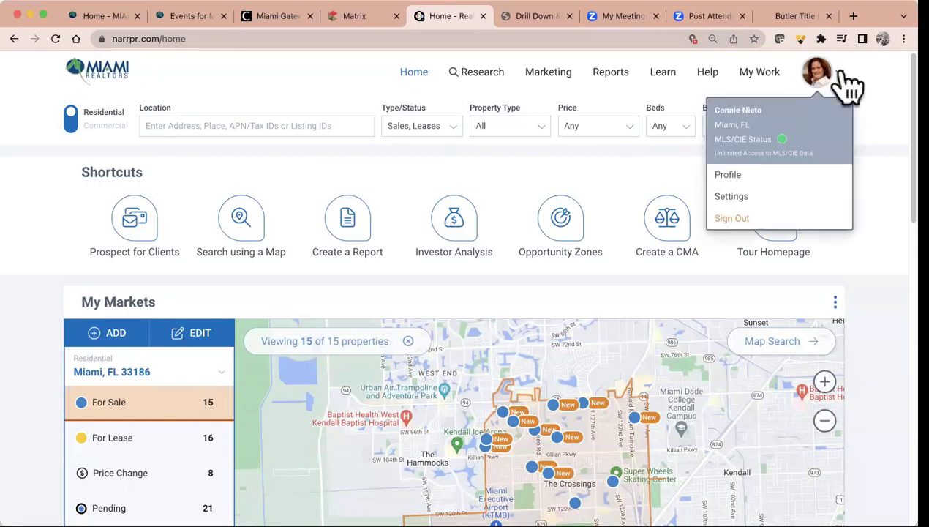
left_click(728, 176)
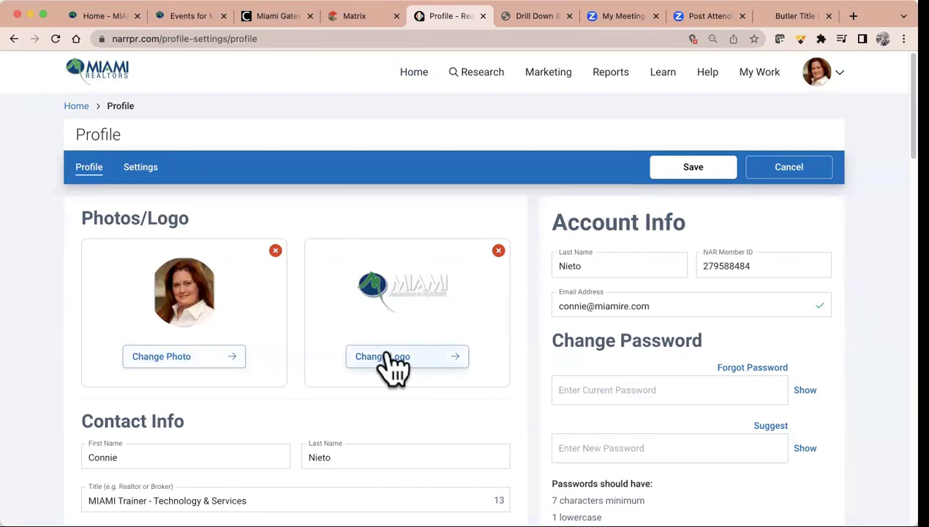
scroll(389, 355, "down", 3)
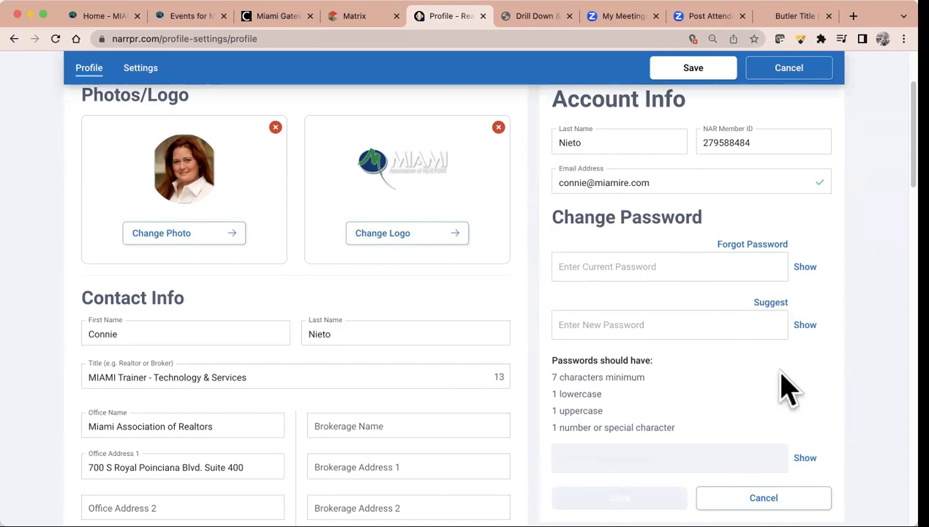
scroll(482, 387, "up", 2)
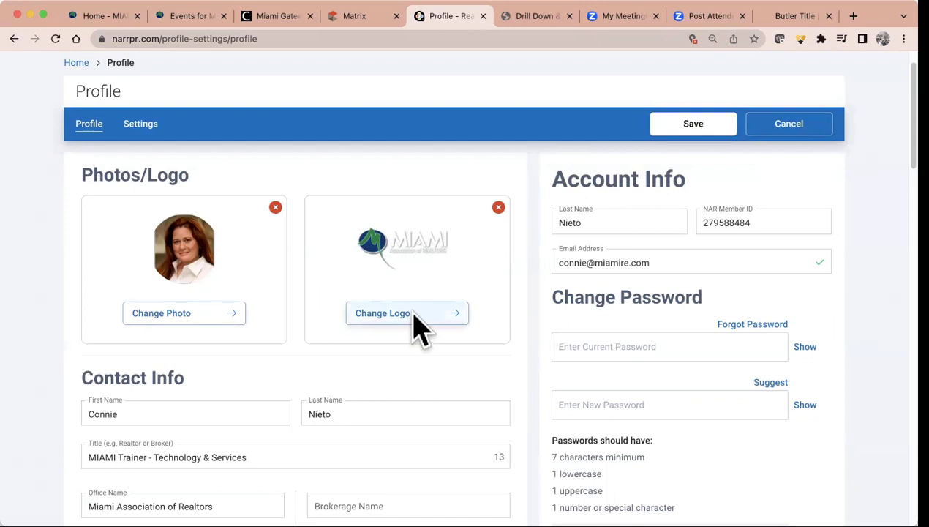
scroll(413, 314, "down", 5)
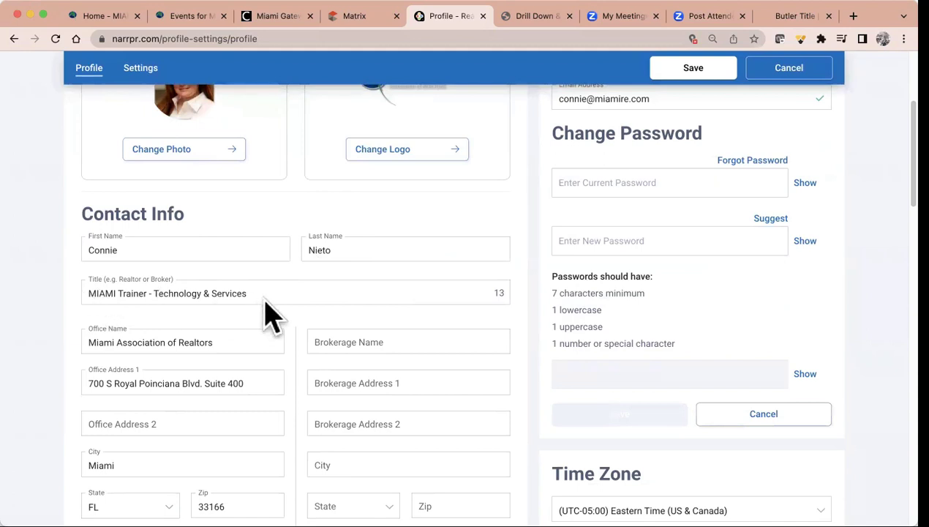
scroll(234, 333, "down", 1)
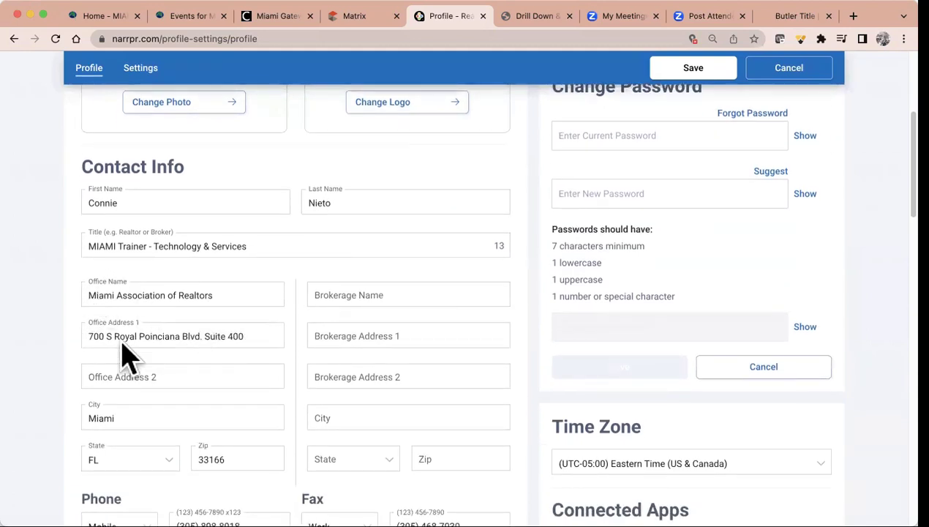
scroll(219, 358, "down", 5)
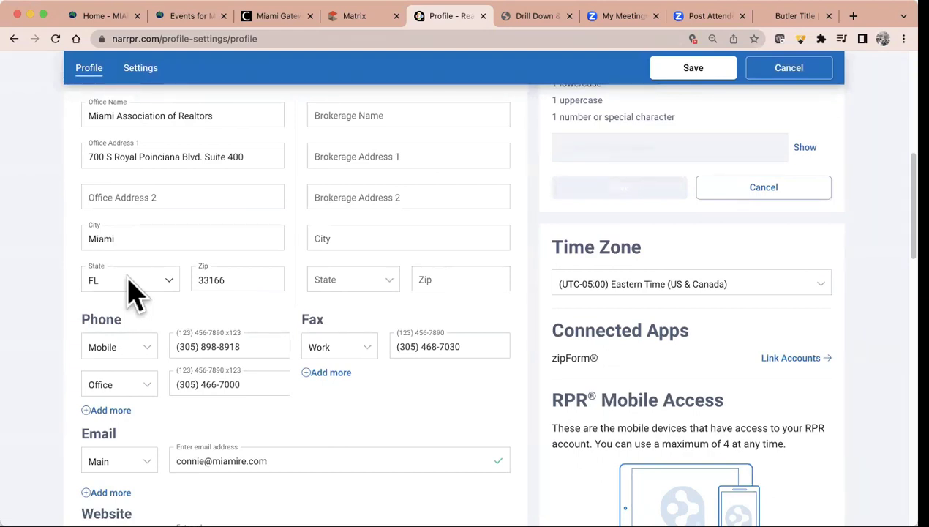
Set the first phone entry's type to Mobile and retype the full cell number
left_click(140, 349)
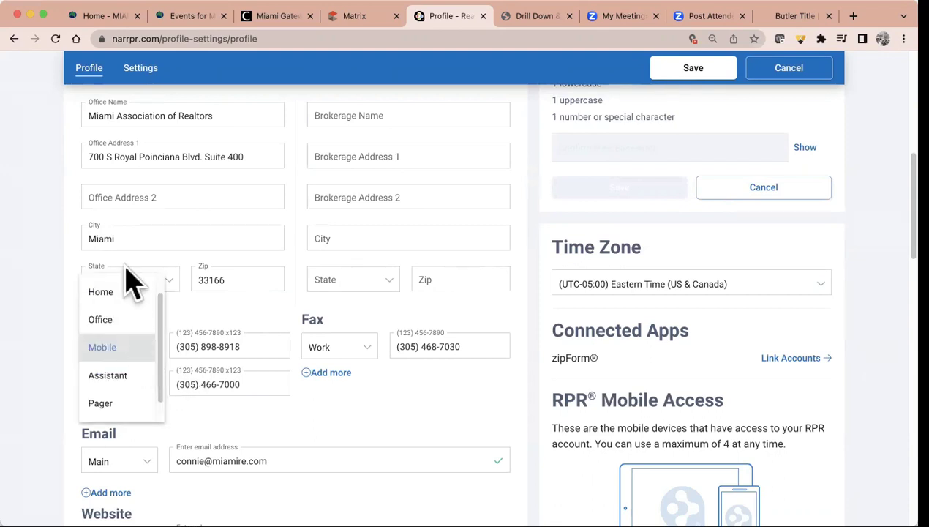
left_click(128, 349)
left_click_drag(235, 347, 146, 355)
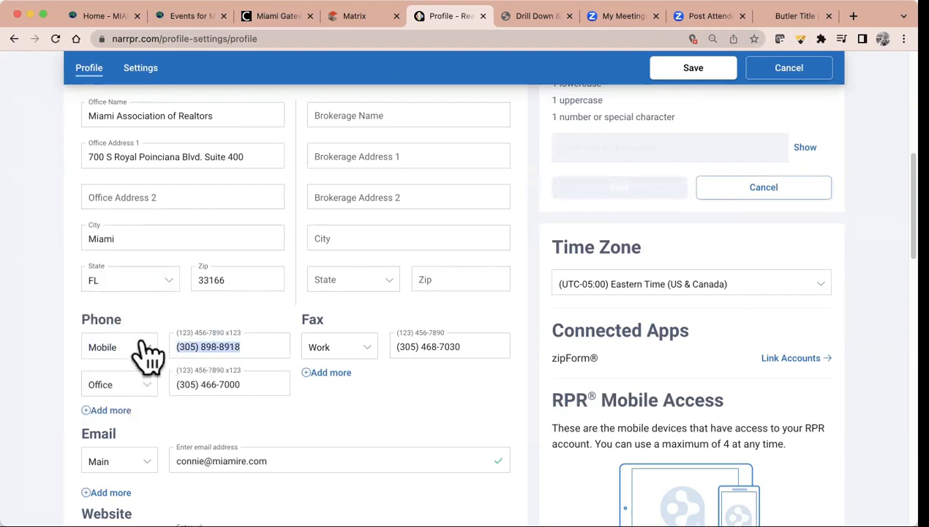
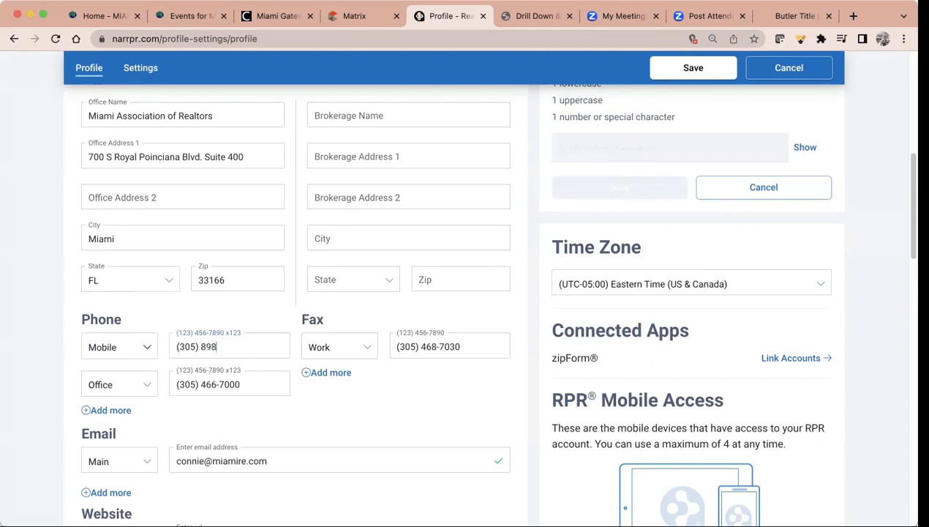
Add a second email row under Email and keep its type as Main
scroll(399, 427, "down", 1)
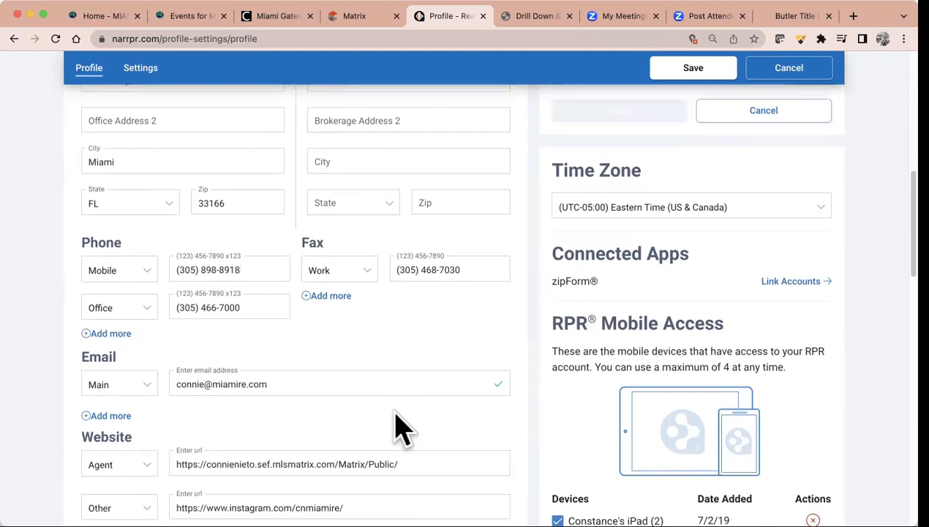
left_click(110, 415)
left_click(143, 428)
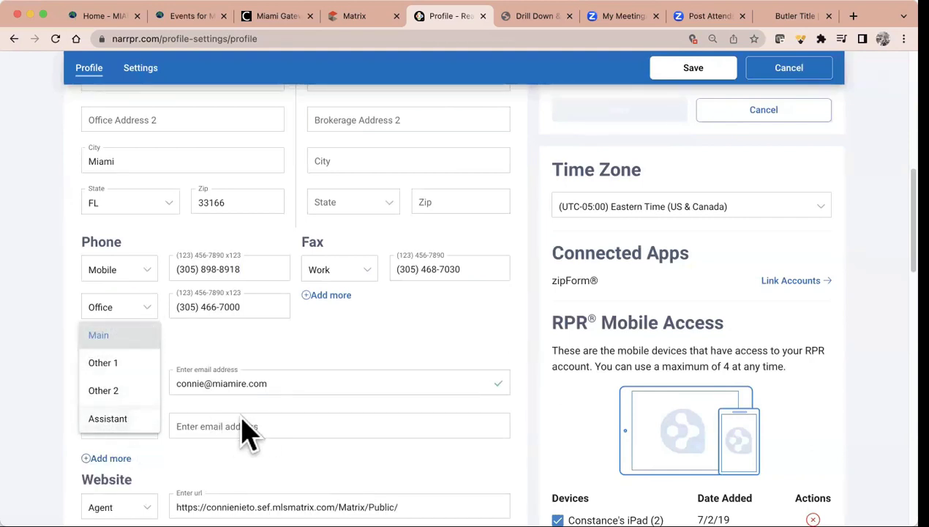
left_click(330, 334)
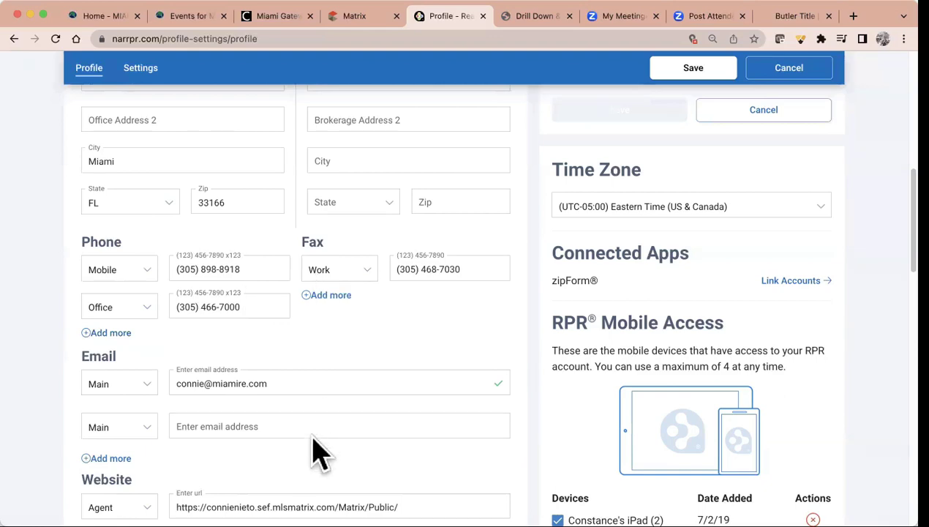
Scroll down the Profile settings to the six Website entries, including the Proxio and Remine links
scroll(322, 453, "down", 4)
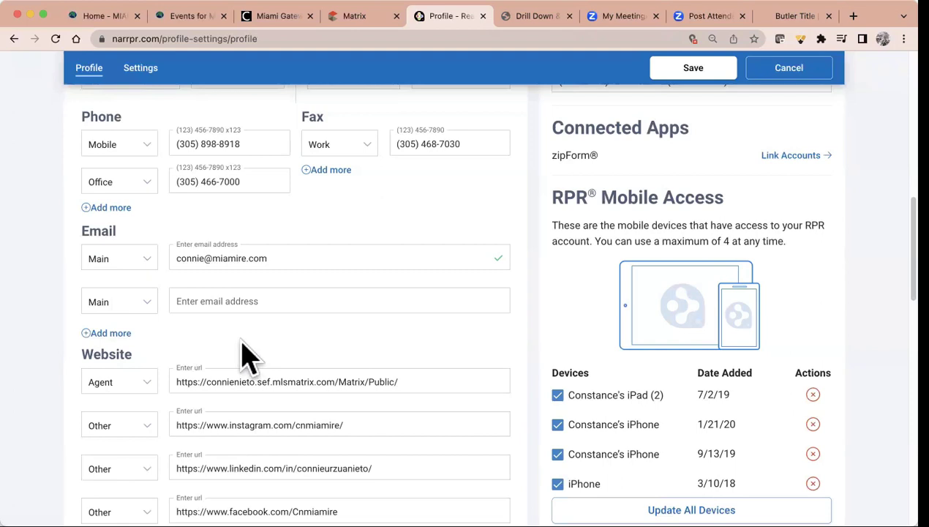
scroll(247, 357, "down", 3)
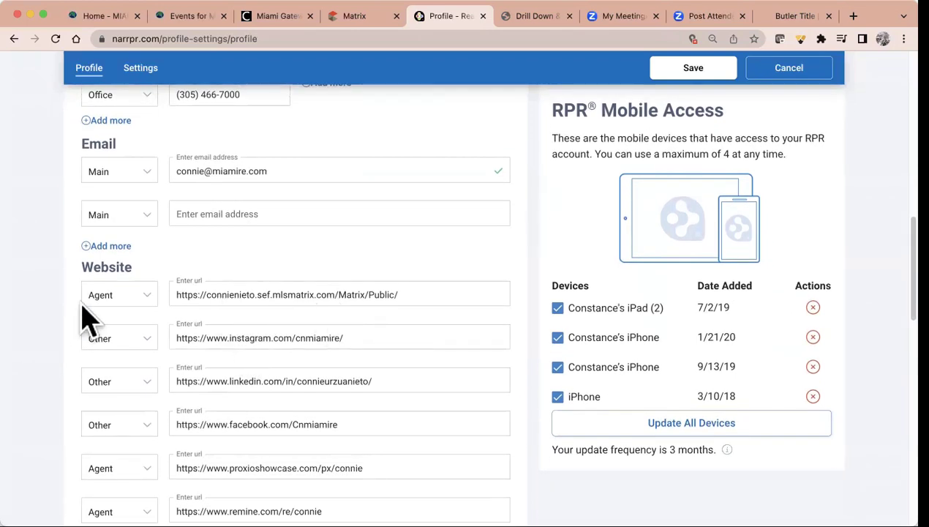
Open the agent's public Matrix page on sef.mlsmatrix.com in a new tab and select its address
left_click(853, 16)
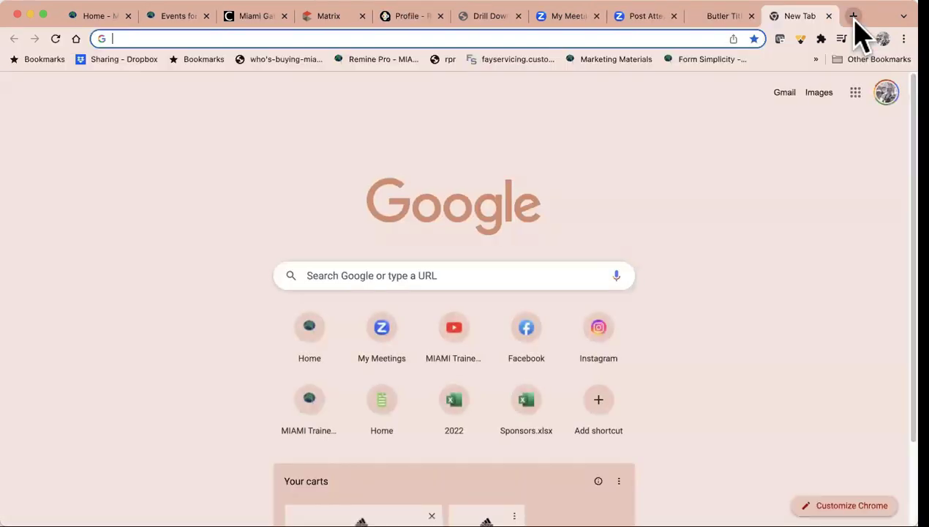
type("connie")
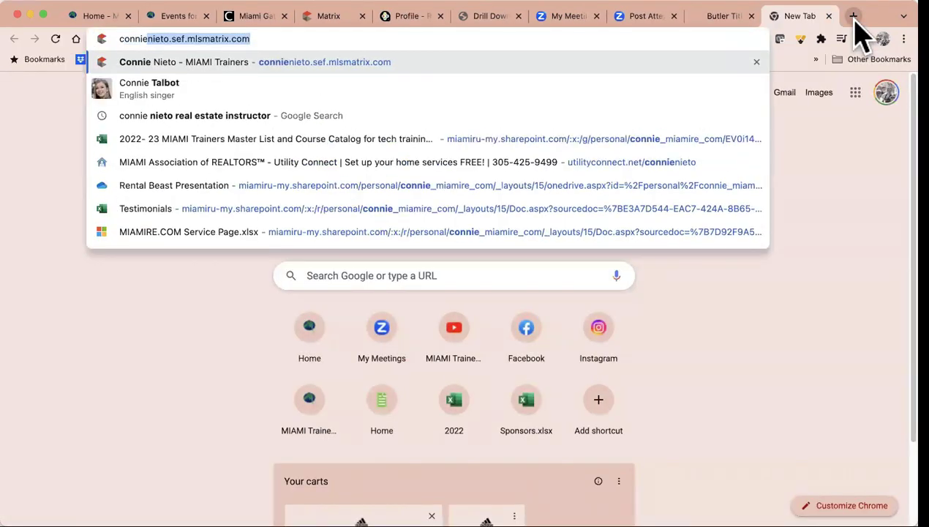
key("Return")
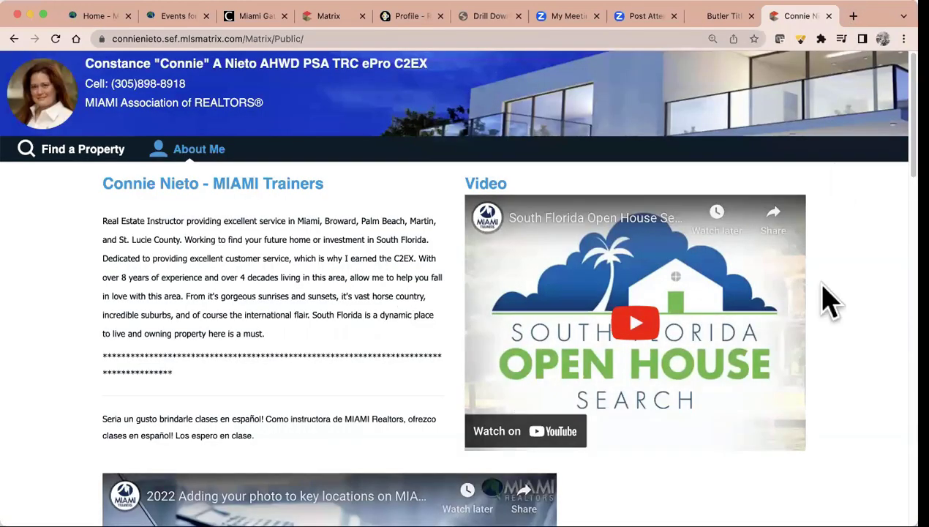
left_click(212, 43)
key("super+a")
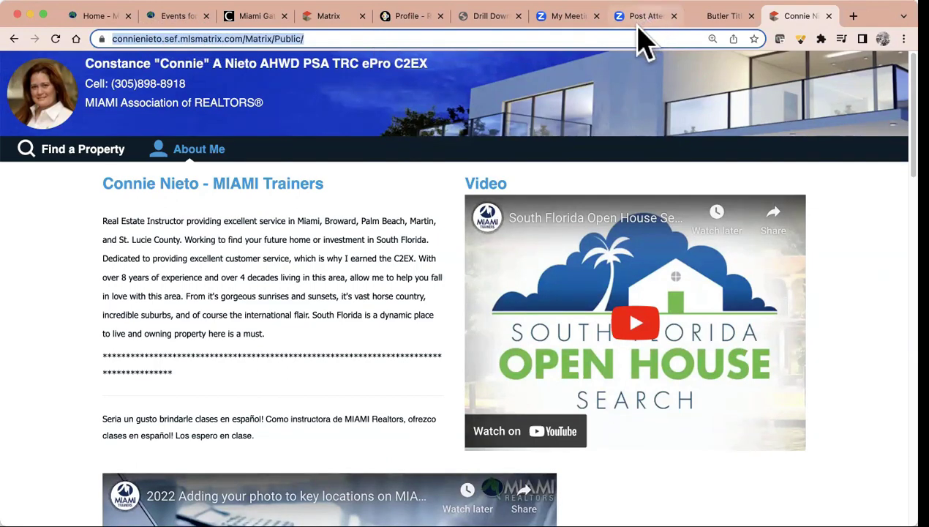
In RPR's Profile settings, replace the first Agent website entry with the copied Matrix page address
left_click(408, 17)
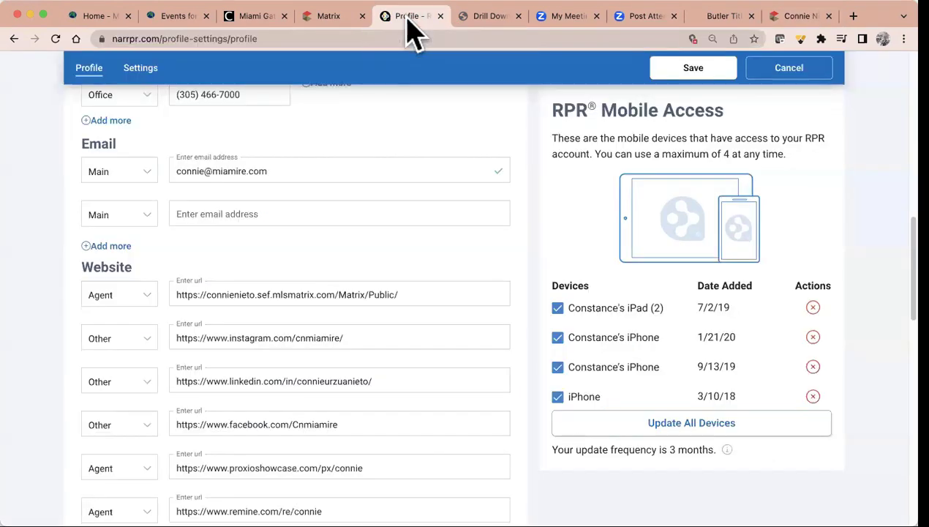
left_click_drag(433, 294, 157, 303)
key("super+x")
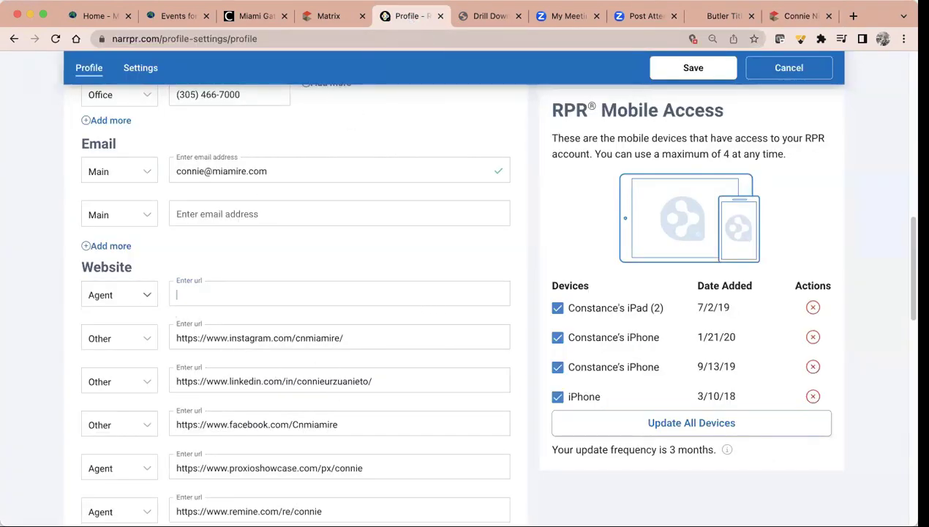
key("super+v")
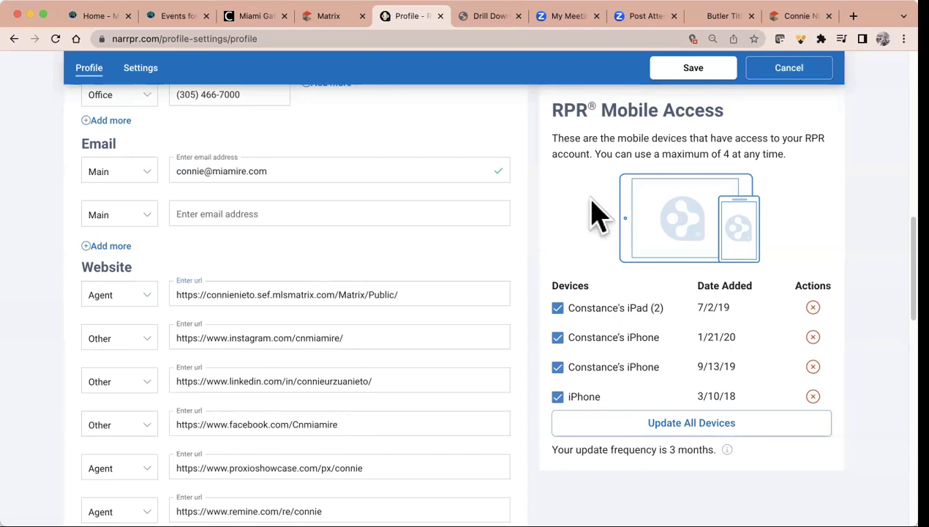
Open the agent's Instagram profile in a new tab, look over it, and select its address
left_click(853, 15)
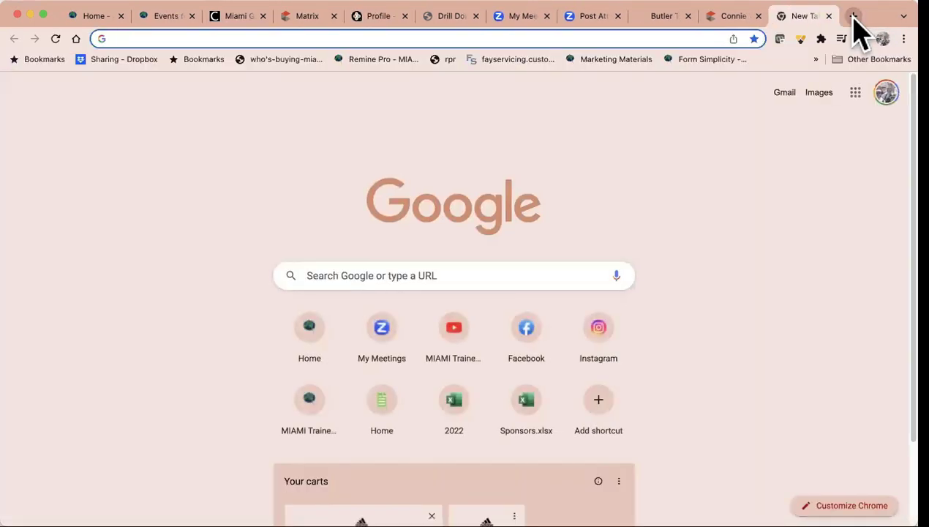
type("instag")
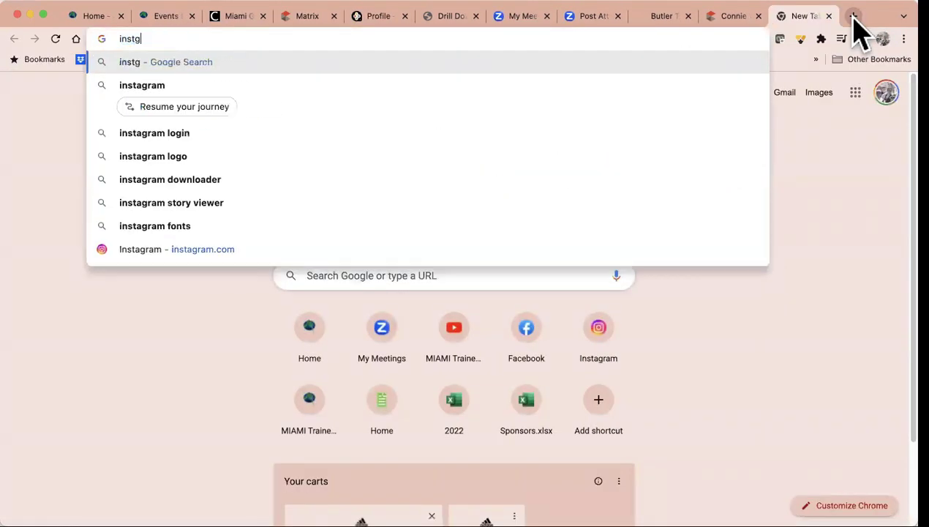
key("BackSpace")
type("agra")
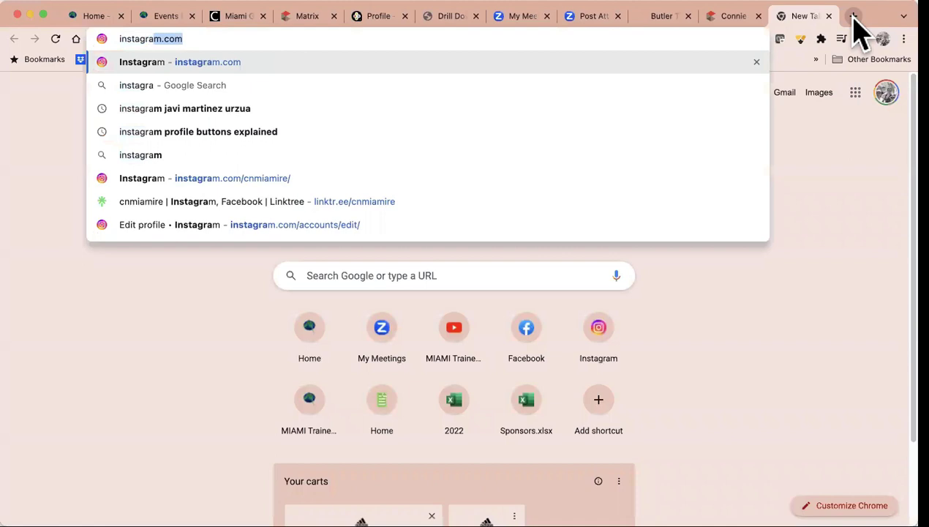
left_click(626, 175)
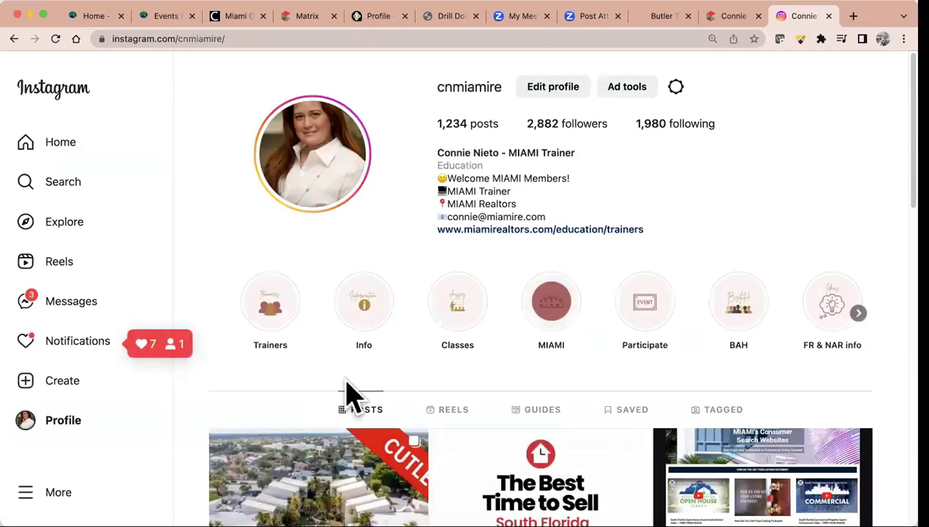
scroll(435, 411, "down", 5)
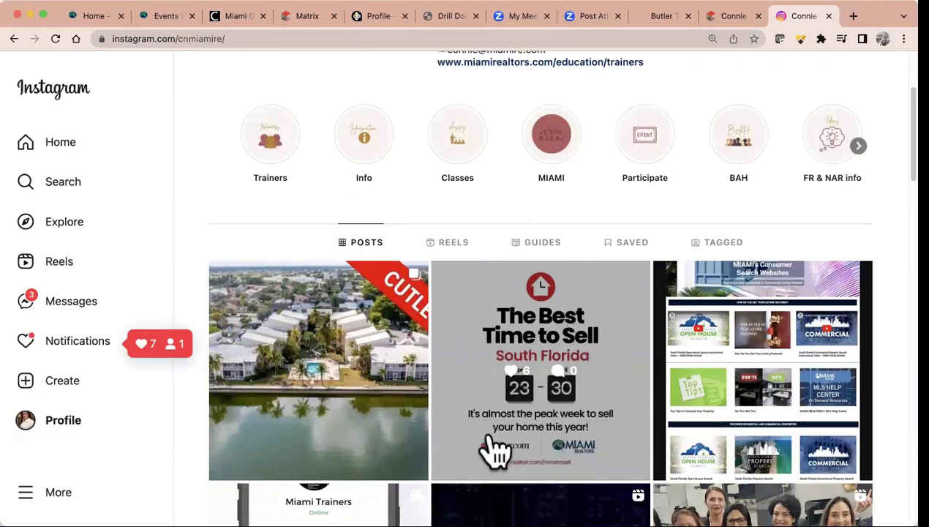
scroll(556, 443, "up", 3)
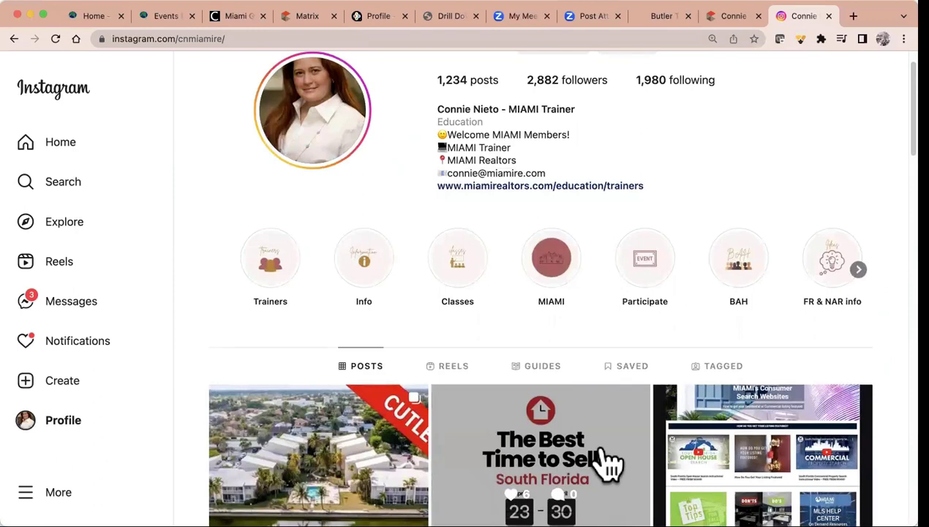
left_click(249, 38)
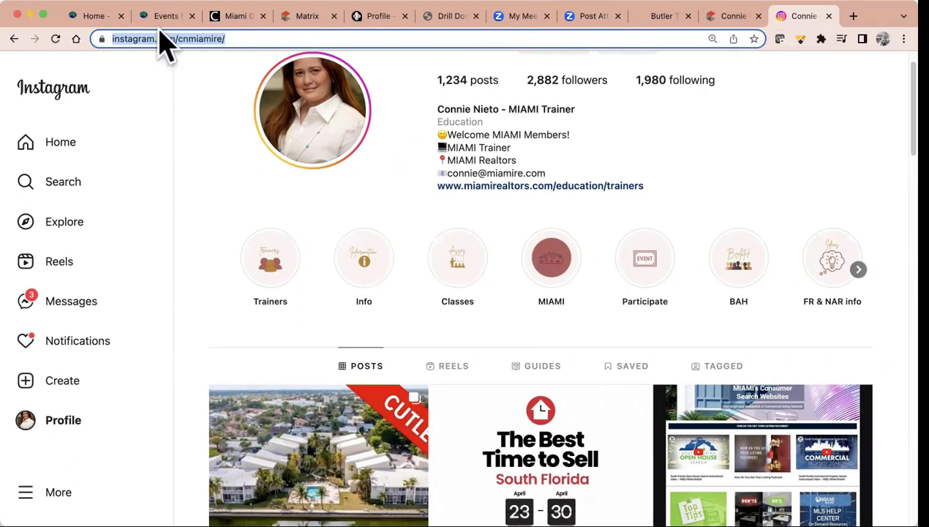
Clear the old link in the second Website entry and paste in the copied Instagram profile address
left_click(379, 18)
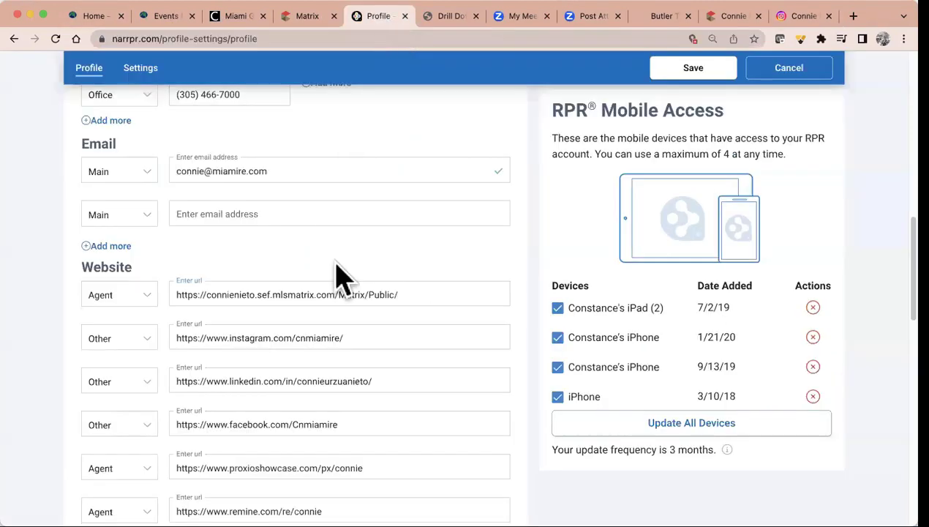
left_click_drag(355, 338, 120, 332)
key("BackSpace")
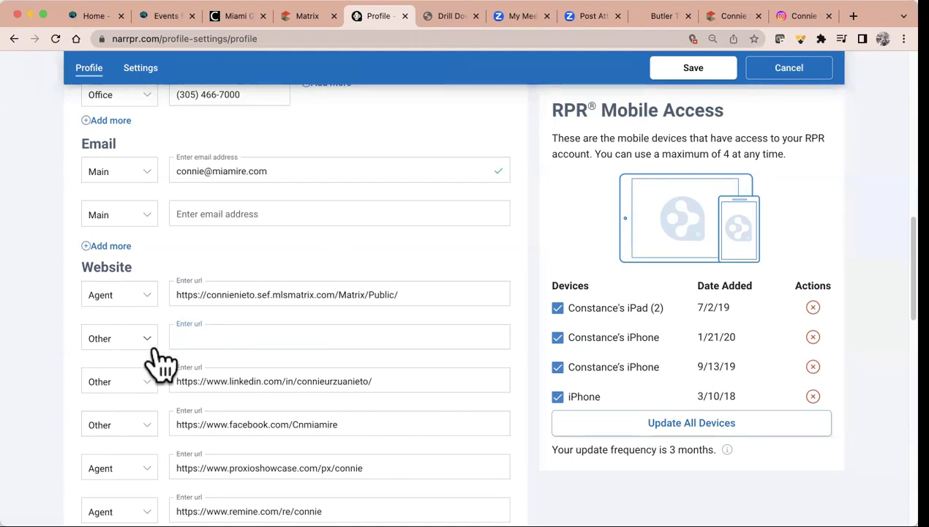
right_click(178, 337)
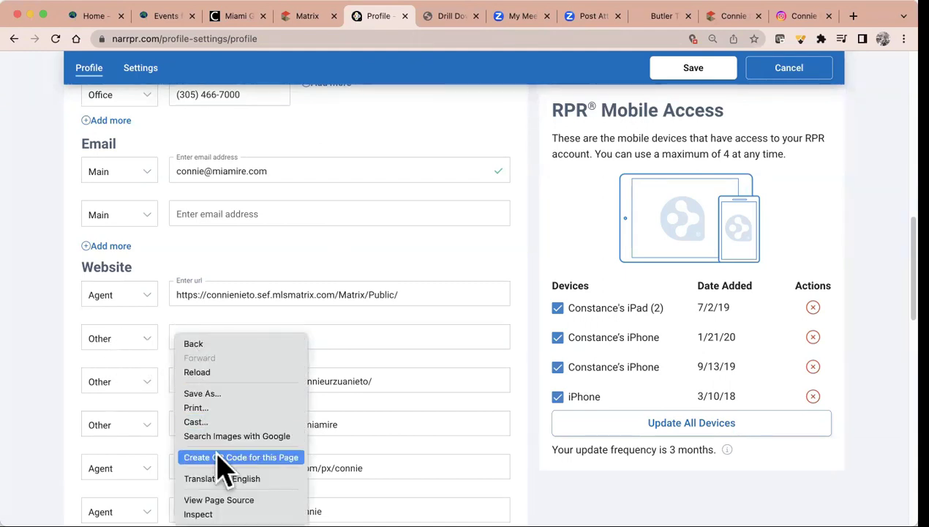
right_click(311, 342)
left_click(310, 342)
right_click(293, 339)
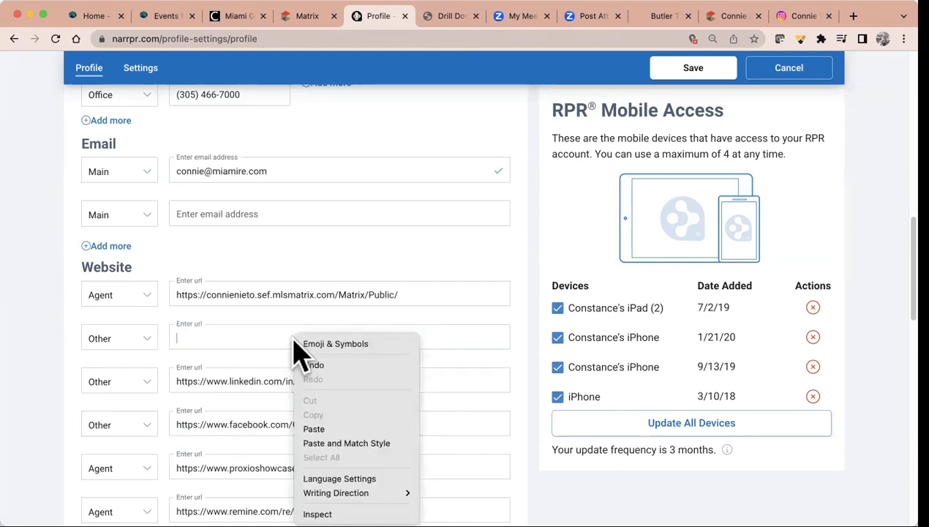
left_click(323, 428)
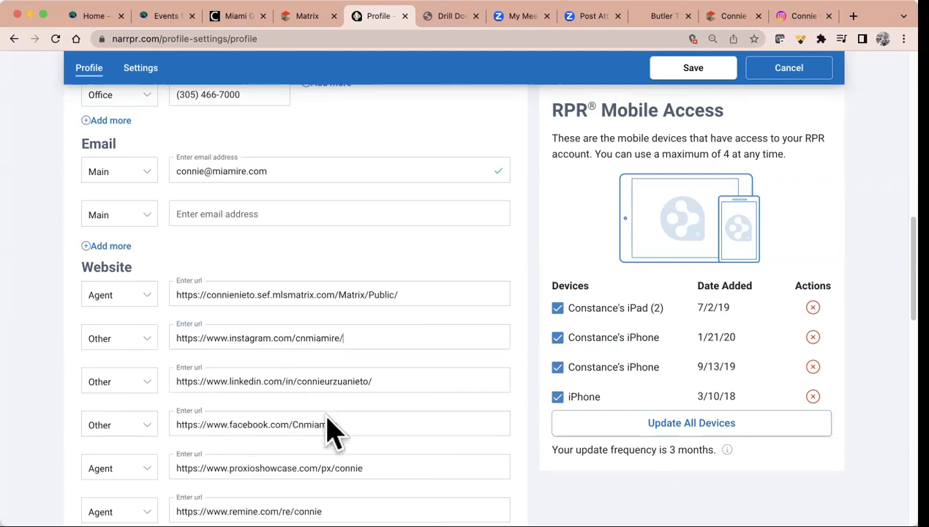
scroll(327, 424, "up", 1)
scroll(329, 432, "down", 2)
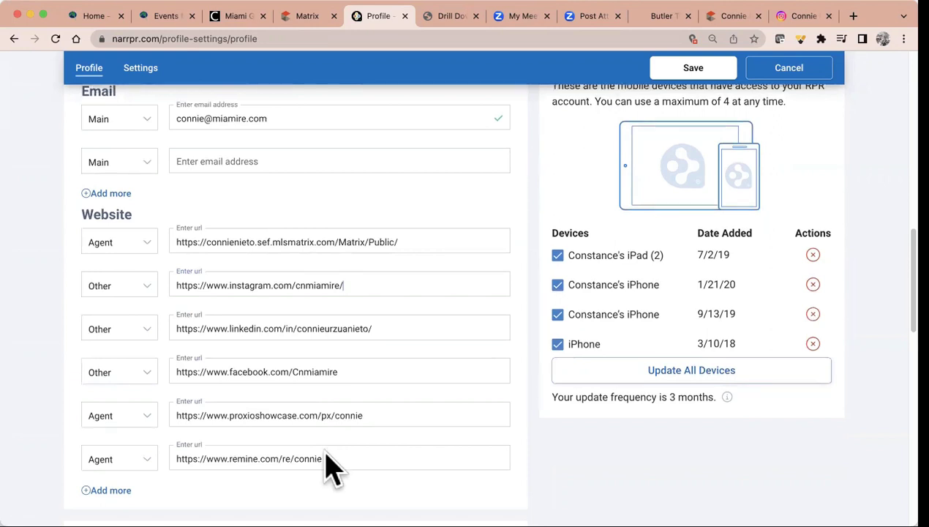
Check the first website entry's link type, then save the profile to get the 'Thanks for updating your profile!' message
scroll(326, 452, "down", 2)
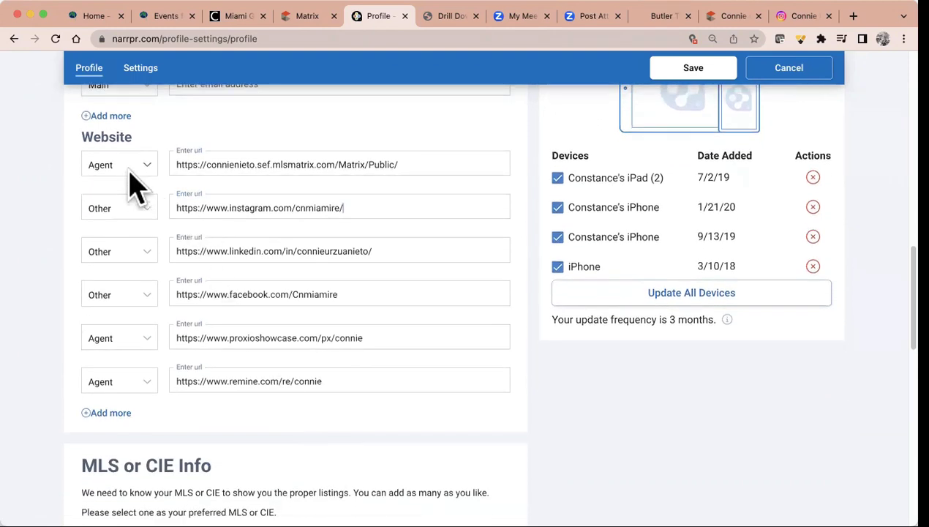
left_click(130, 171)
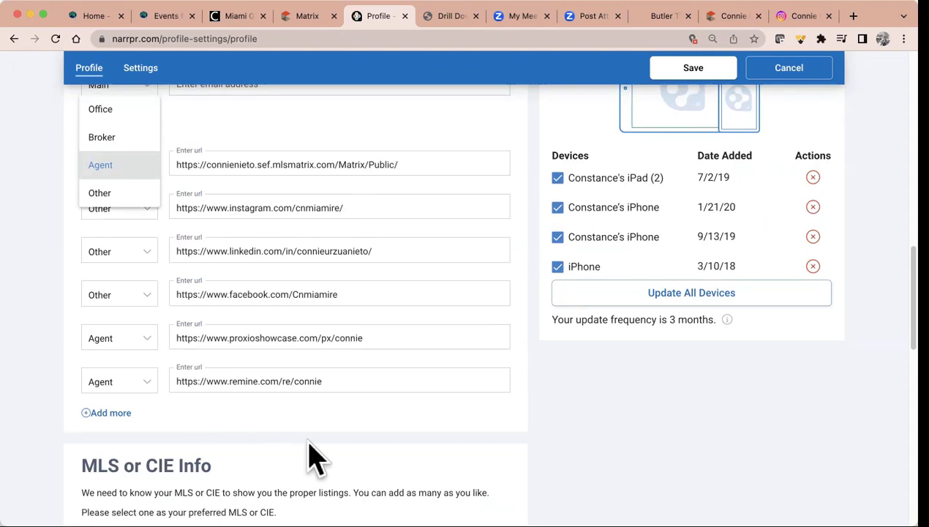
scroll(308, 452, "down", 3)
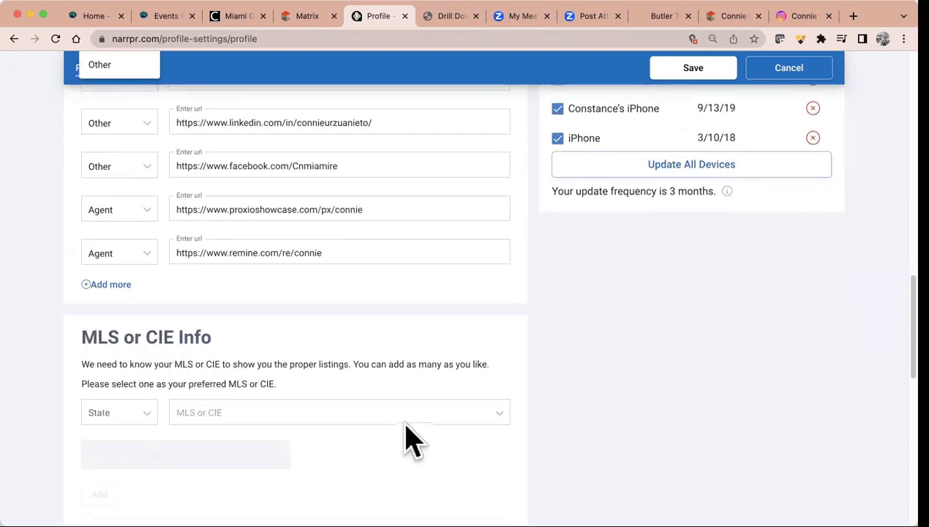
scroll(408, 437, "down", 5)
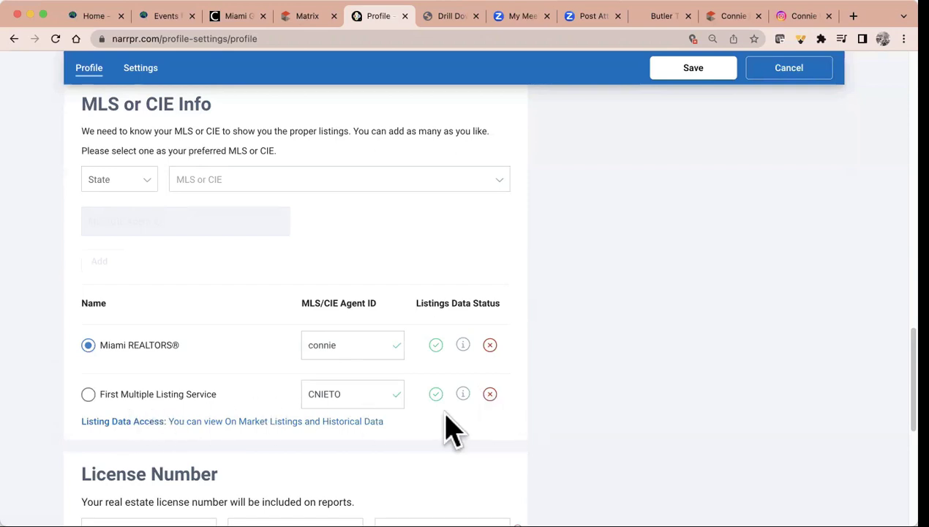
scroll(450, 431, "down", 5)
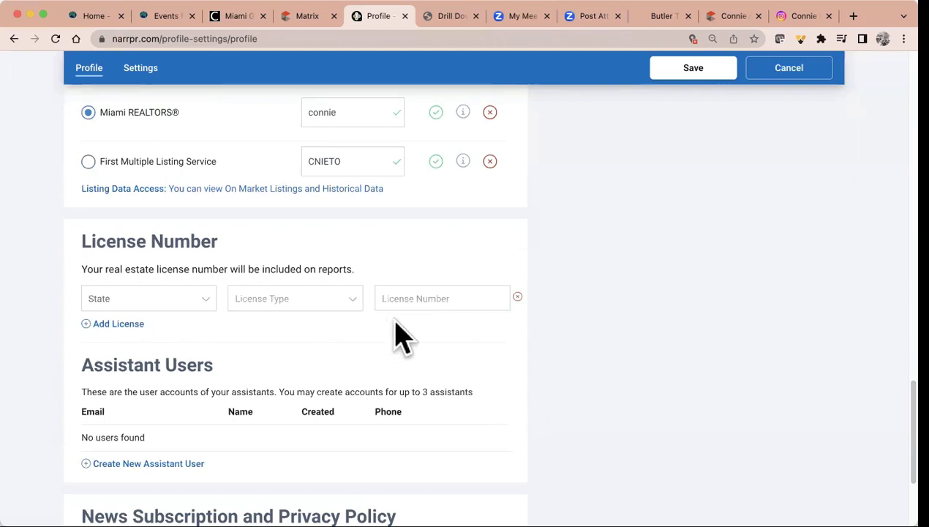
scroll(402, 338, "down", 1)
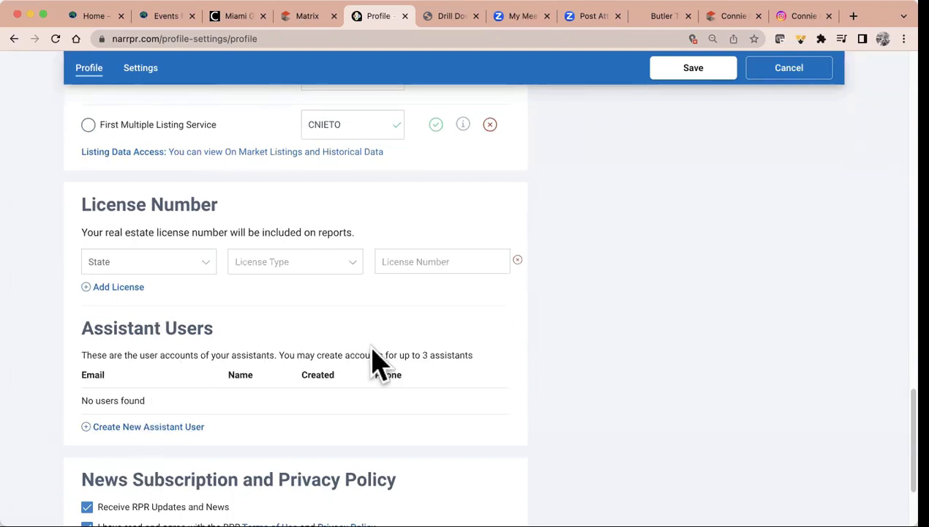
scroll(473, 402, "down", 4)
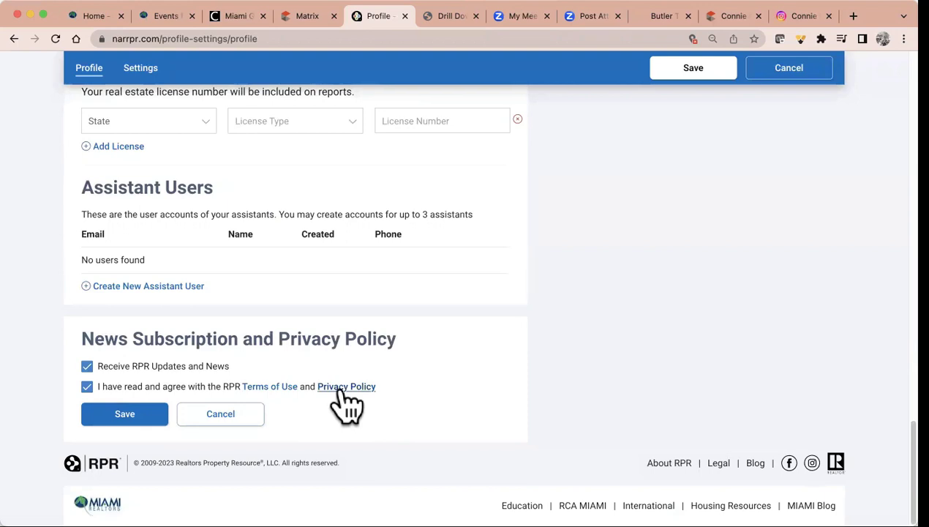
left_click(116, 416)
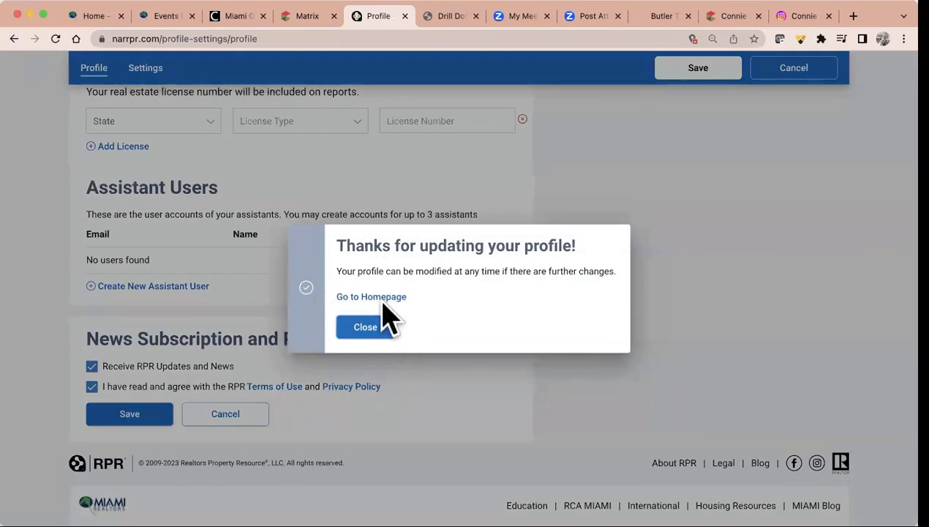
In the Settings tab, drag Residential Set Recently Closed to 30 days and save the listing settings
left_click(373, 326)
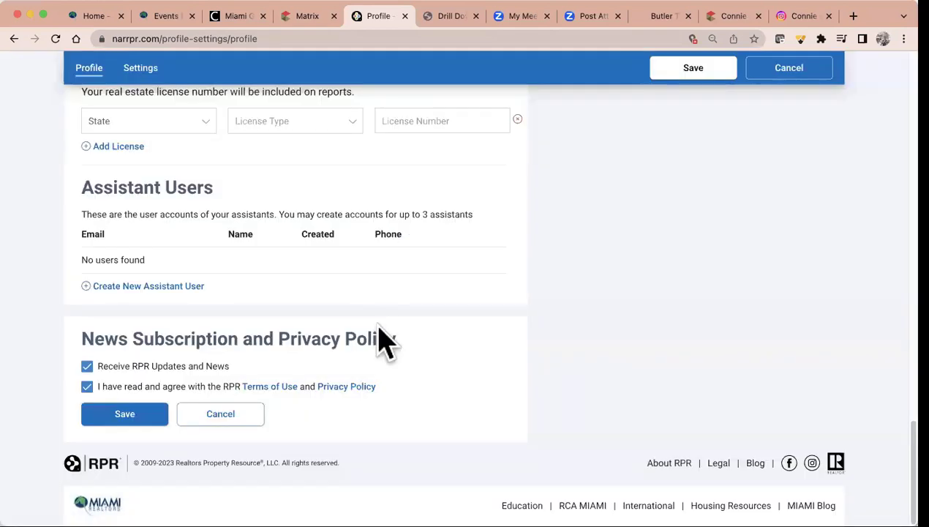
left_click(141, 69)
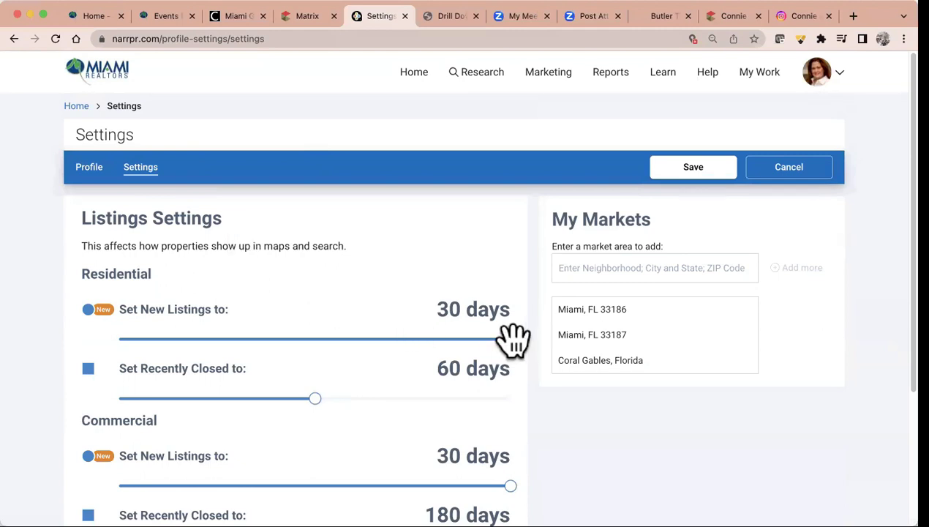
mouse_move(511, 339)
left_mouse_down()
mouse_move(305, 336)
mouse_move(511, 343)
left_mouse_up()
left_click_drag(315, 398, 277, 404)
scroll(332, 440, "down", 4)
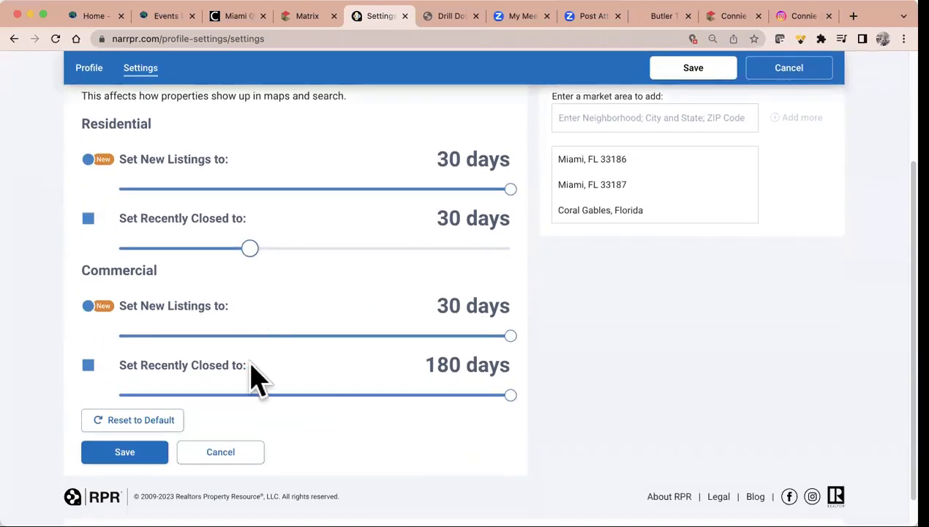
left_click(132, 452)
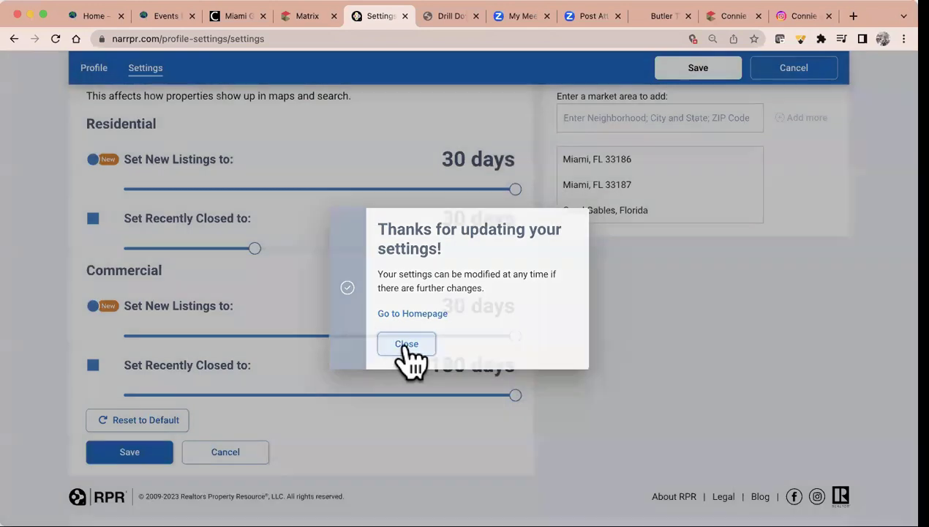
left_click(404, 349)
Remove the Miami, FL 33187 row from My Markets
scroll(640, 380, "up", 3)
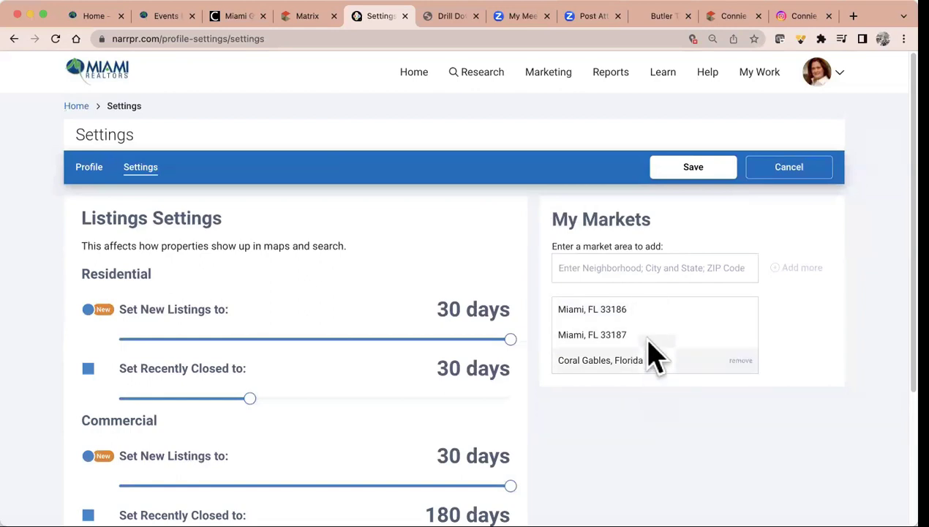
left_click(739, 335)
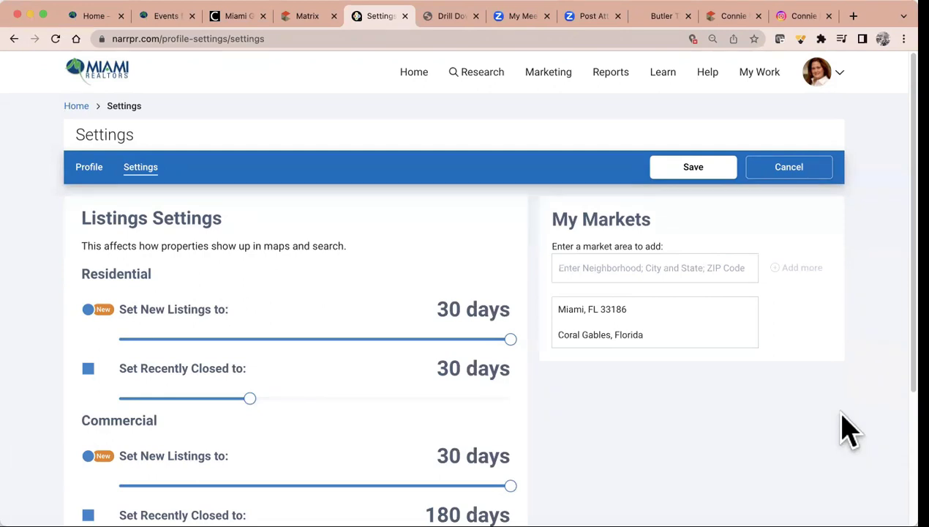
Add North Miami Beach, FL 33160 and Fort Lauderdale, FL 33324 as market areas
left_click(574, 263)
type("33160")
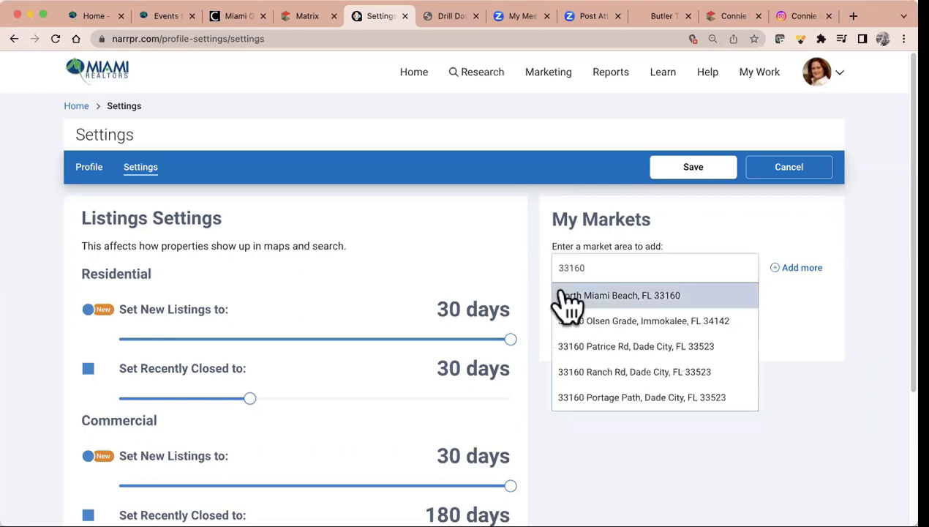
left_click(635, 296)
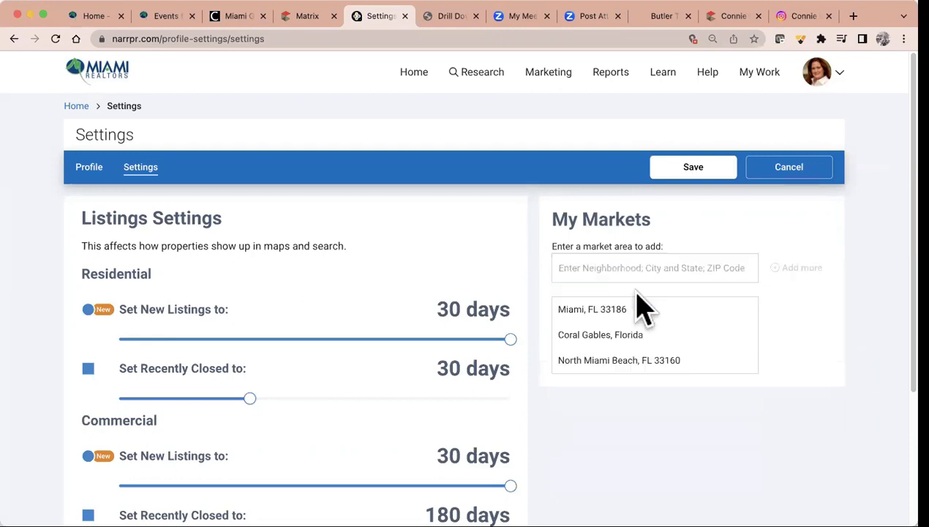
left_click(589, 269)
type("33324")
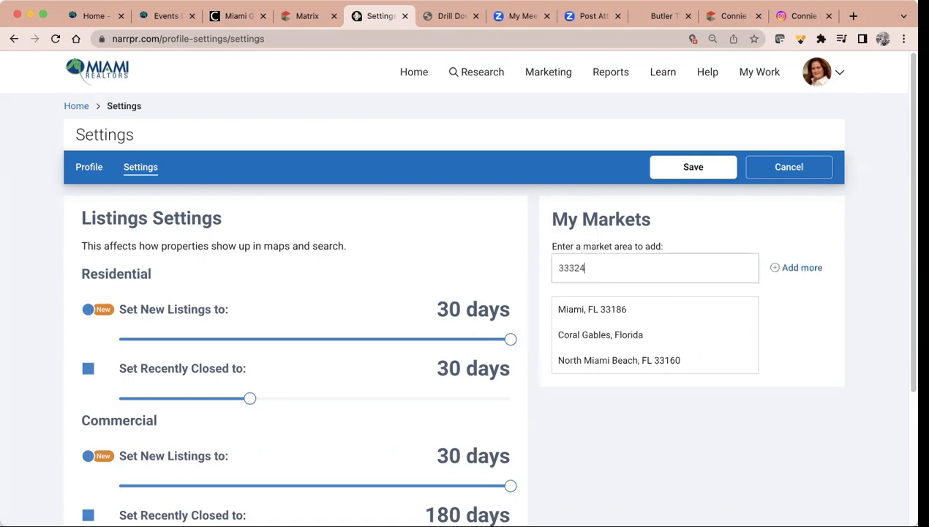
left_click(618, 297)
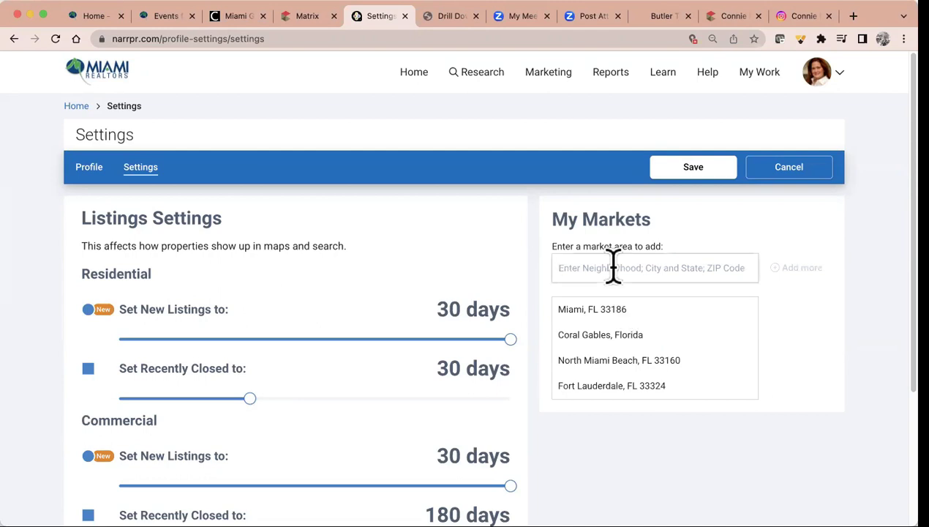
Add Miami, FL 33180 and Weston, Florida, save the market list, and return to the homepage
left_click(613, 267)
type("33180")
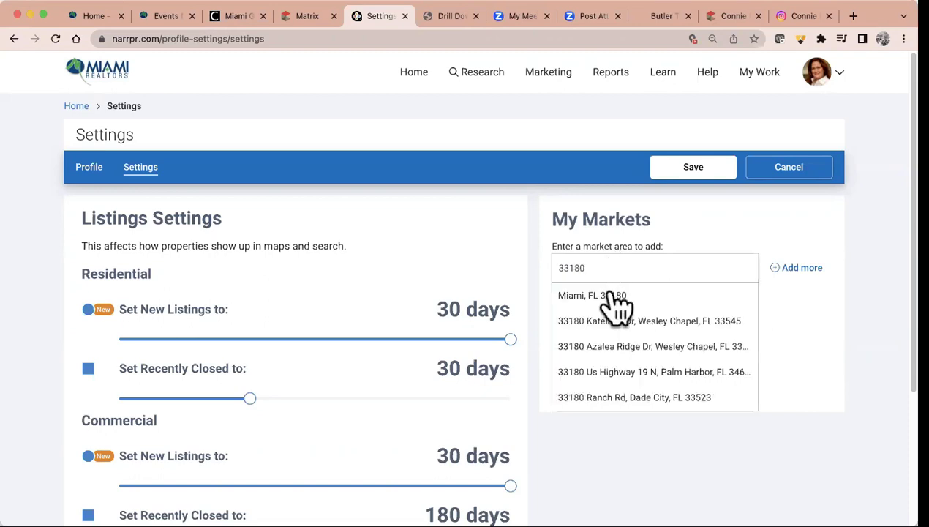
left_click(614, 296)
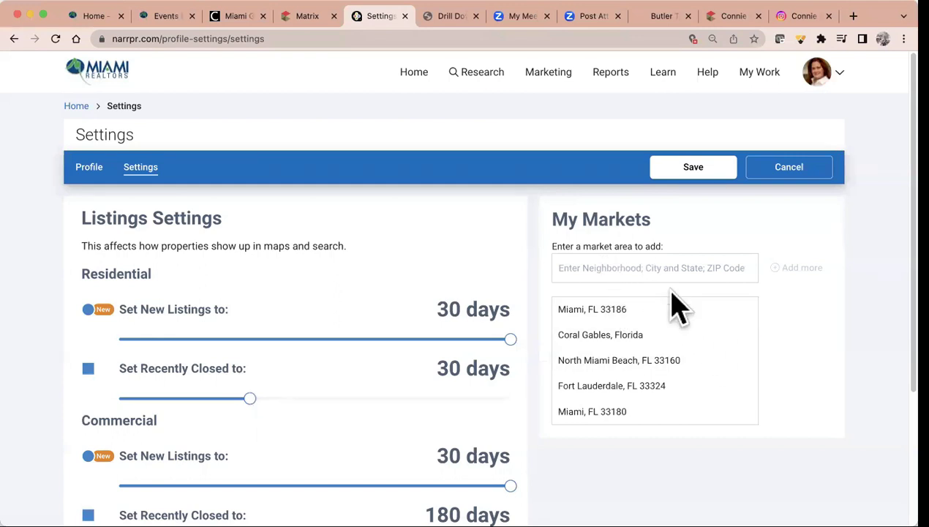
left_click(652, 269)
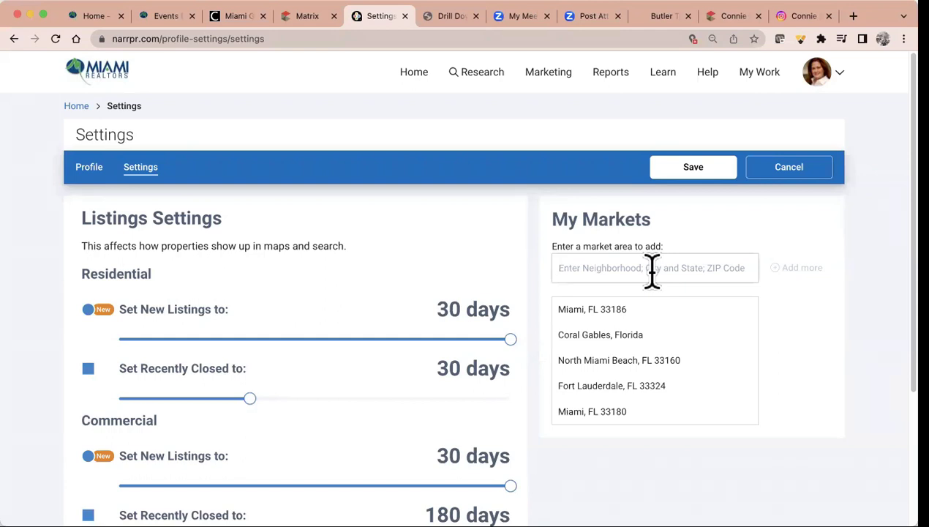
type("weston")
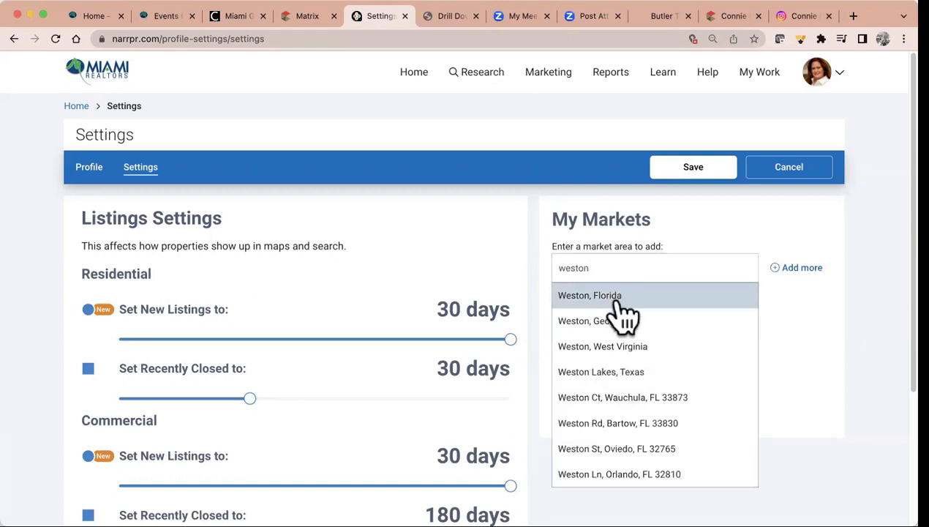
left_click(618, 298)
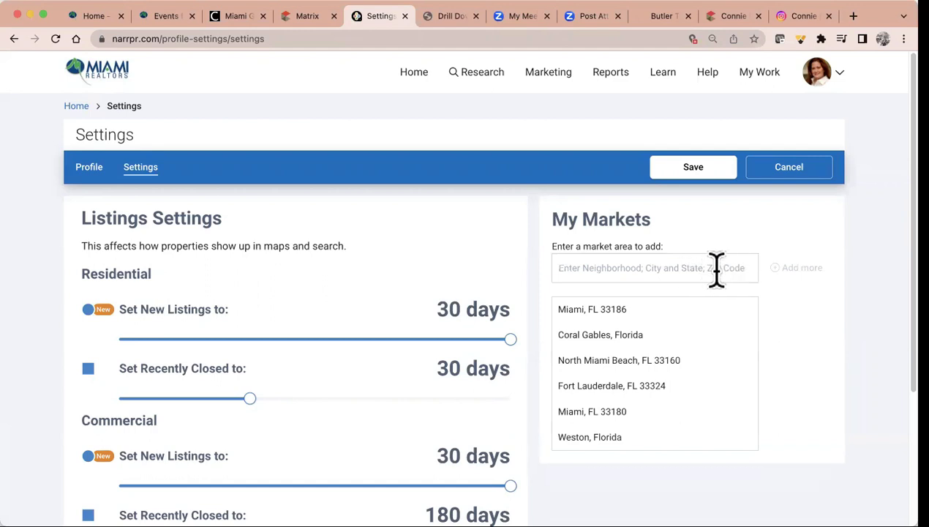
left_click(695, 173)
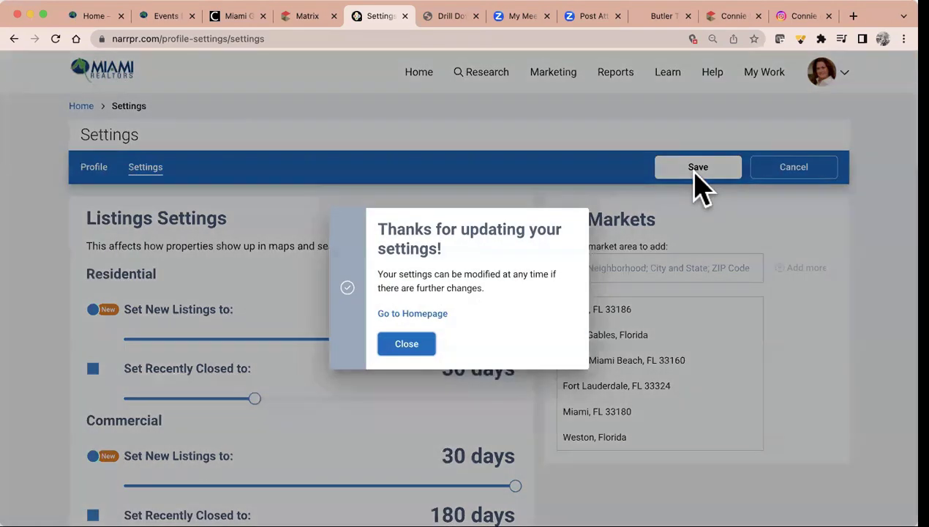
left_click(413, 315)
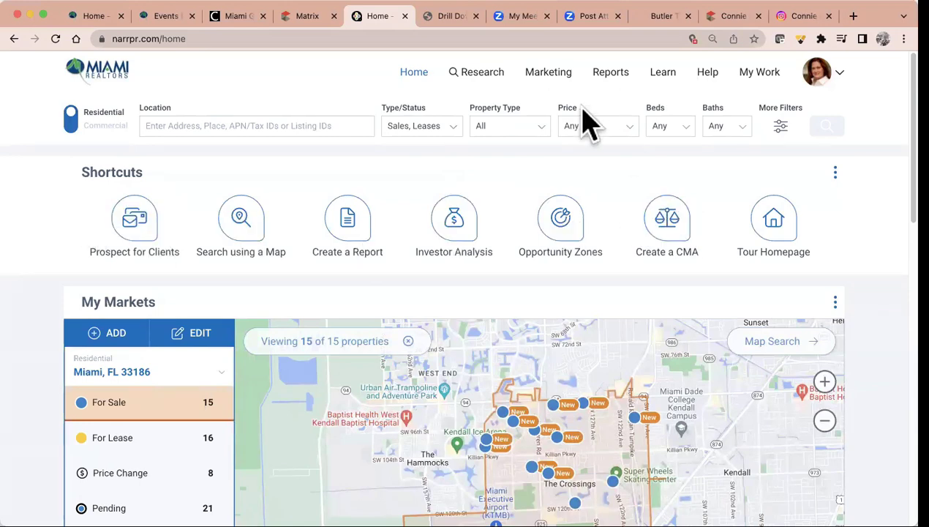
Compare the Fort Lauderdale 33324 market with North Miami Beach 33160, then settle on North Miami Beach (86 for sale, 112 for lease, 68 pending)
scroll(79, 248, "down", 3)
scroll(79, 247, "down", 3)
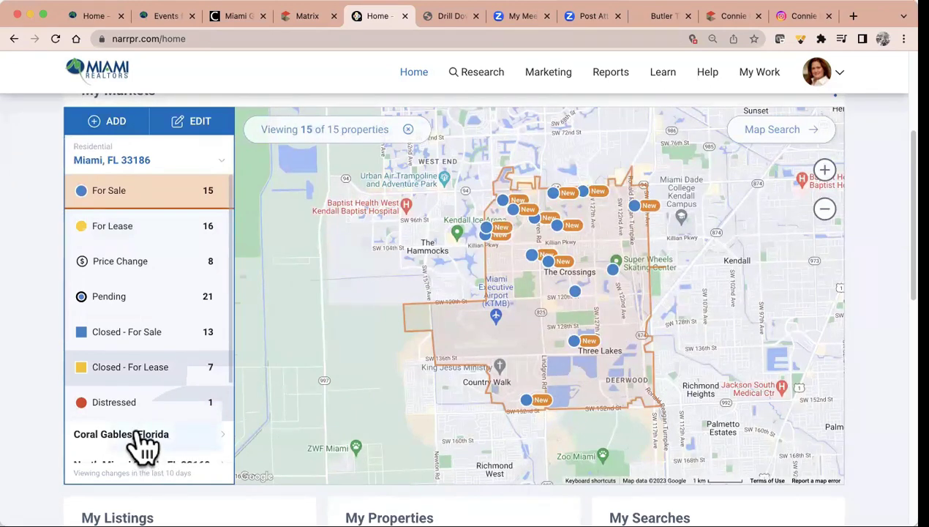
scroll(139, 439, "down", 2)
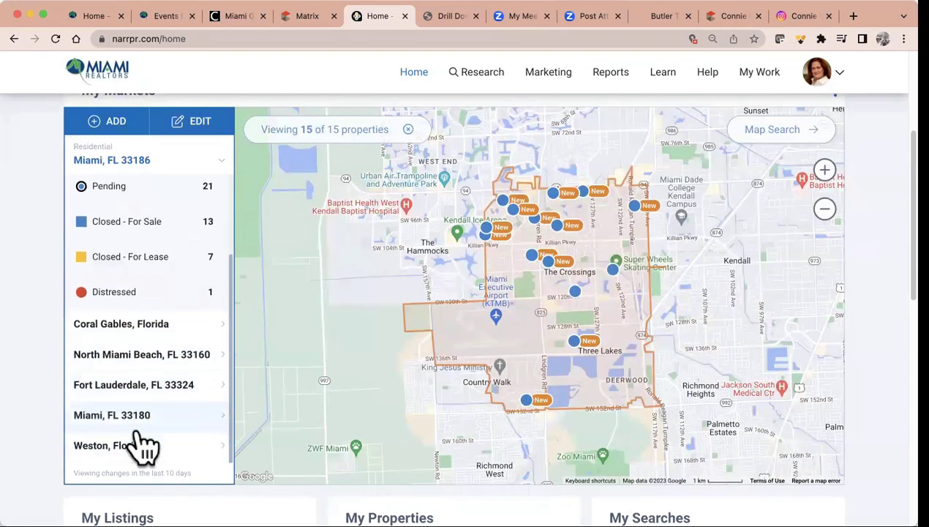
left_click(142, 354)
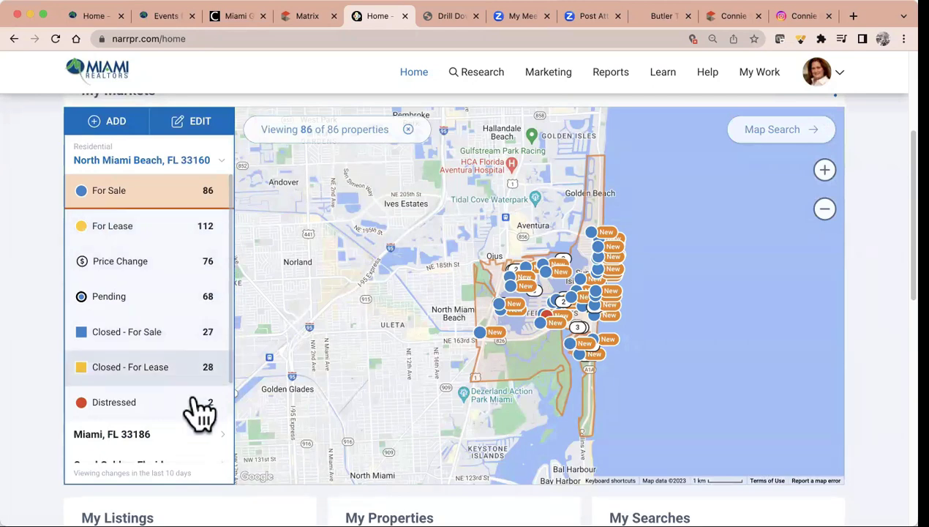
scroll(199, 413, "down", 3)
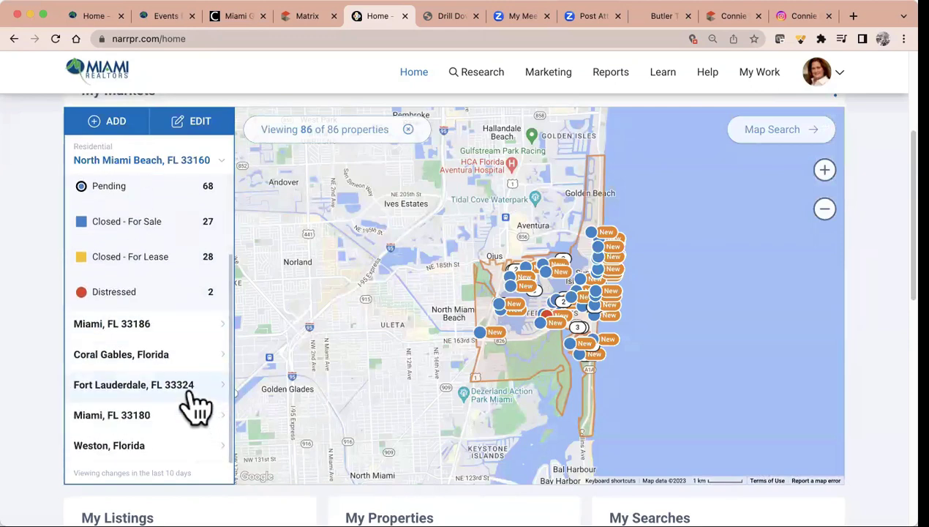
left_click(192, 388)
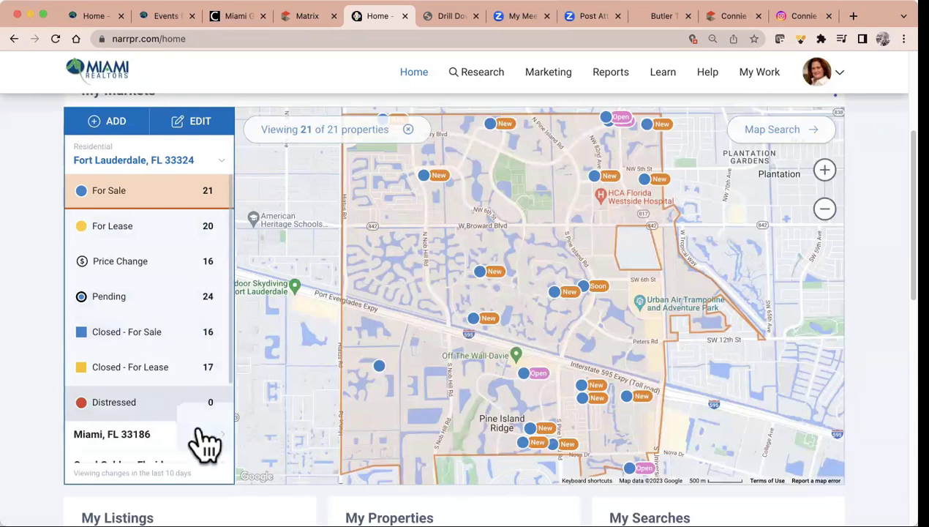
scroll(177, 426, "down", 3)
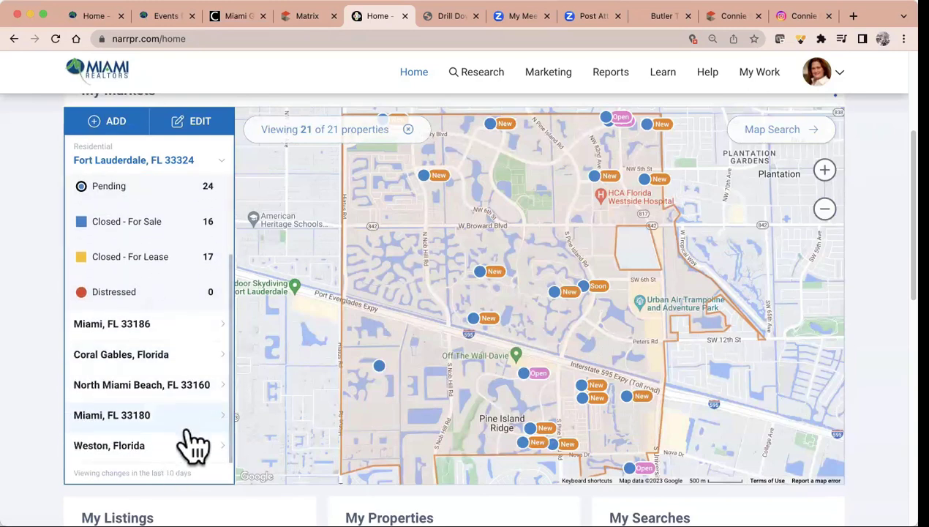
left_click(189, 386)
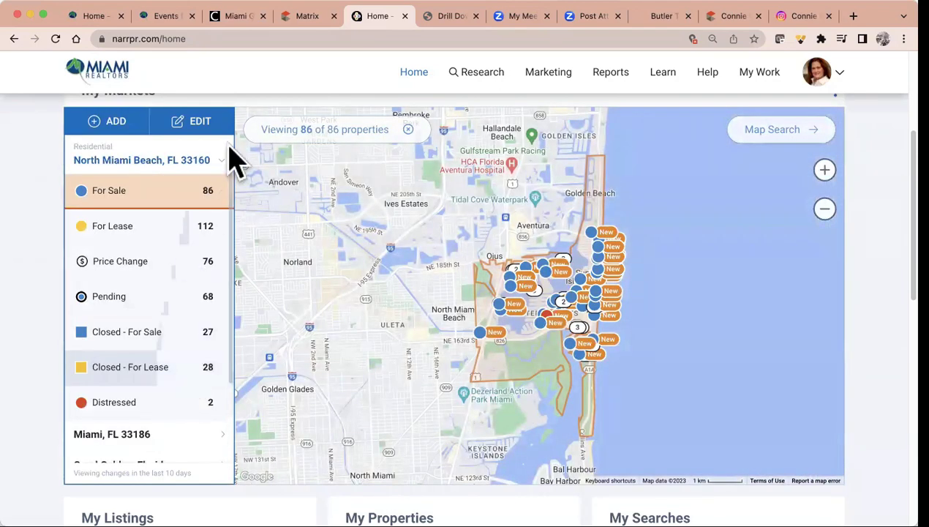
scroll(207, 370, "down", 3)
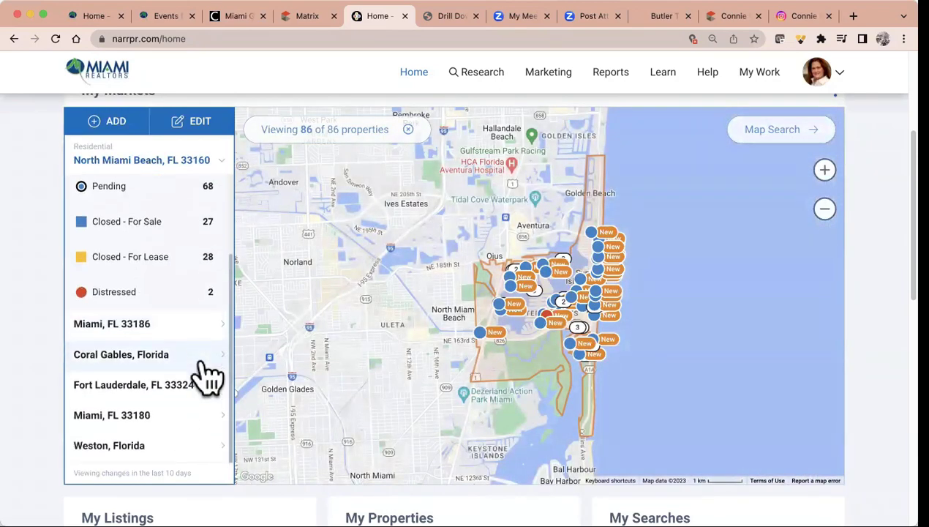
Select Miami, FL 33180 in My Markets to show its 51 for-sale, 46 for-lease and 24 pending listings
left_click(186, 422)
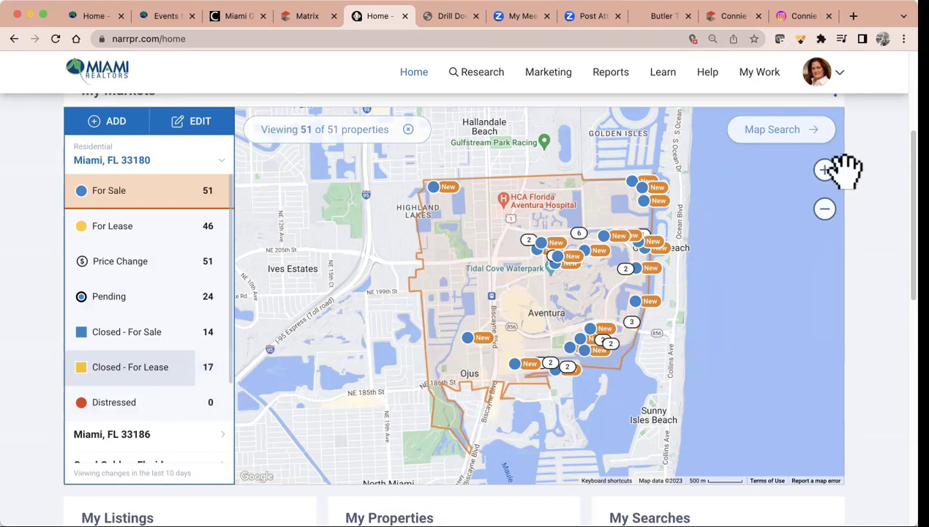
Scroll to the top and bring up the Research menu of Property, Map, Neighborhood and School searches
scroll(856, 181, "up", 3)
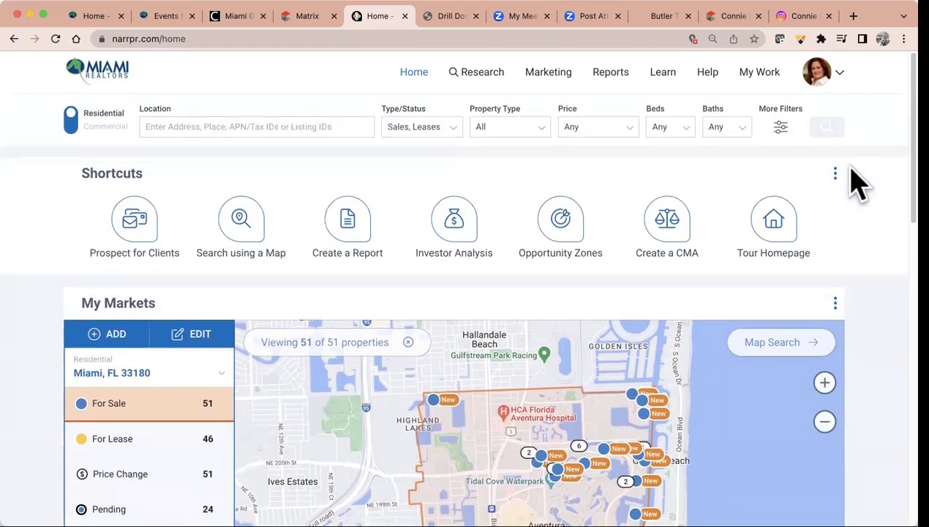
left_click(481, 72)
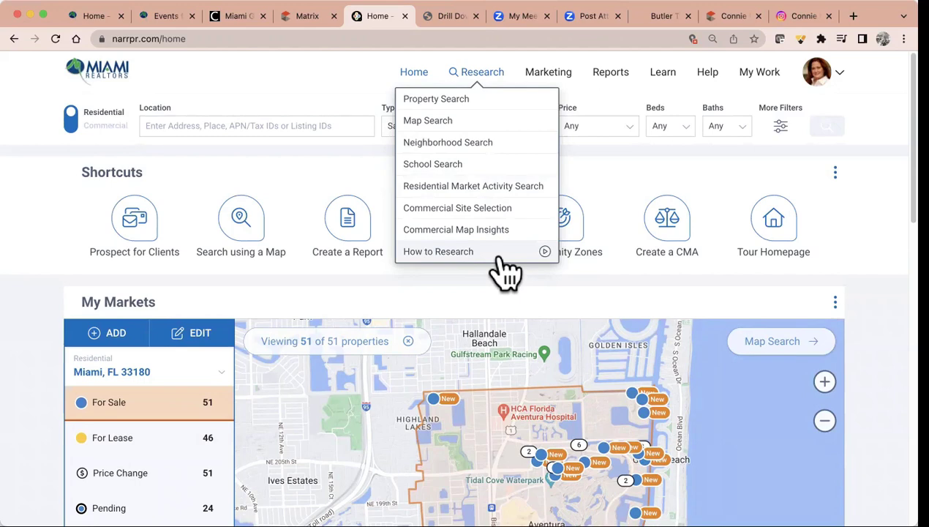
Browse the Marketing, Reports, Learn, Help and My Work menus in turn, closing the last one
left_click(561, 82)
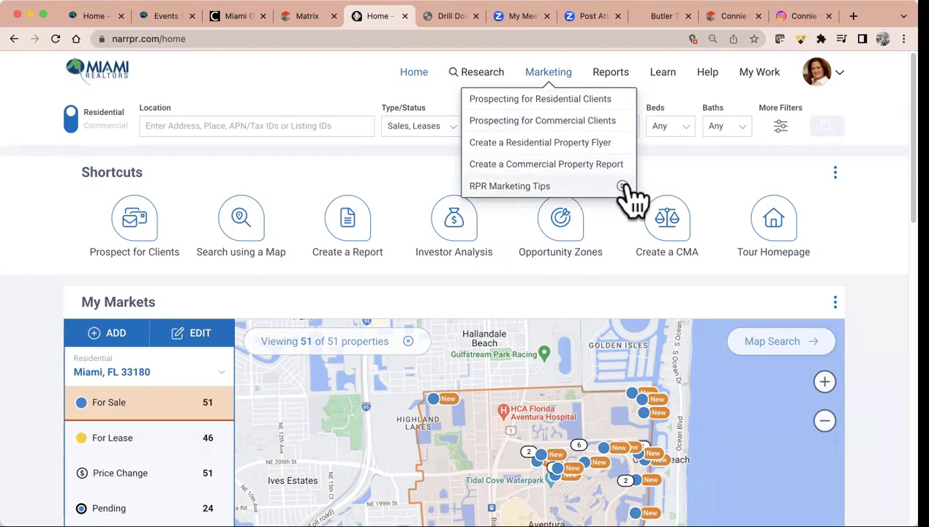
left_click(626, 81)
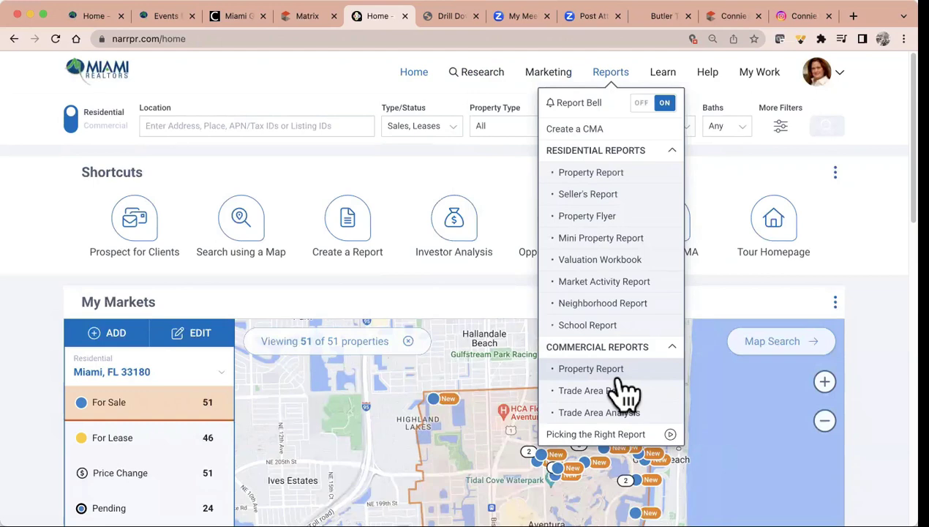
left_click(671, 82)
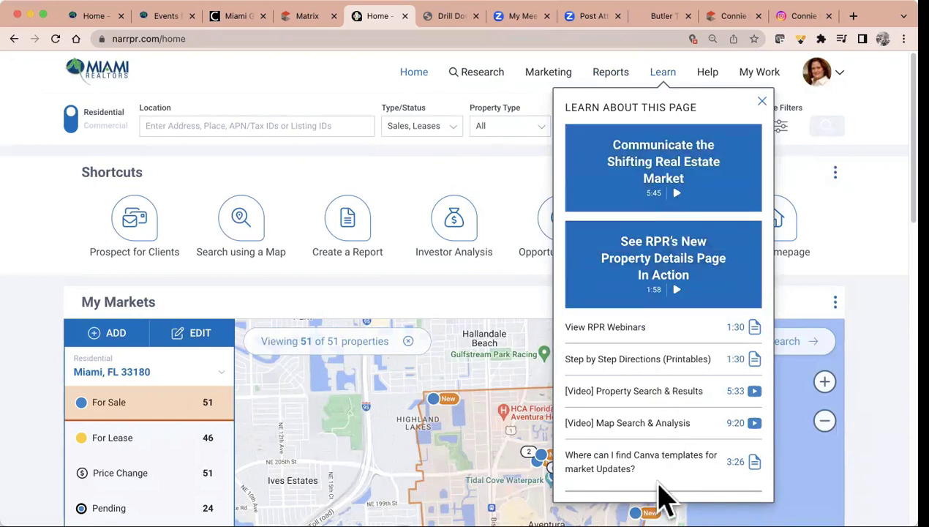
left_click(713, 81)
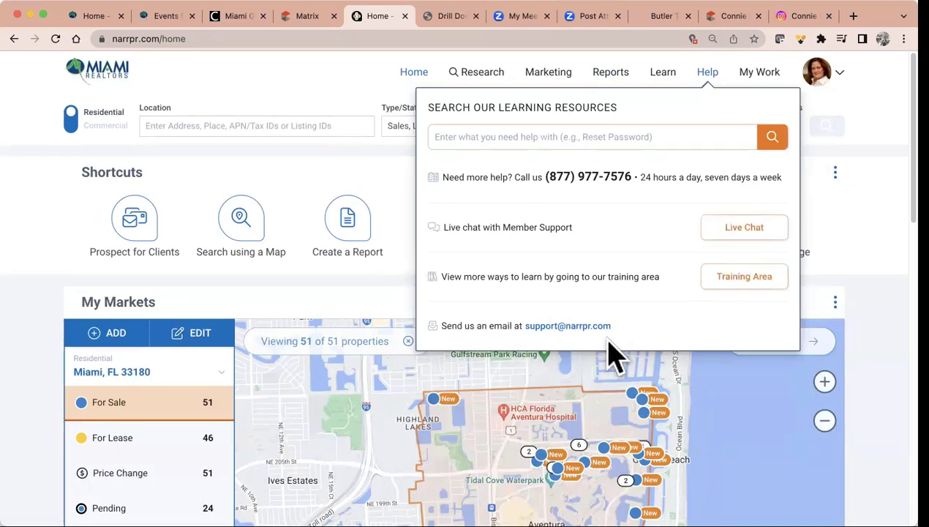
left_click(758, 87)
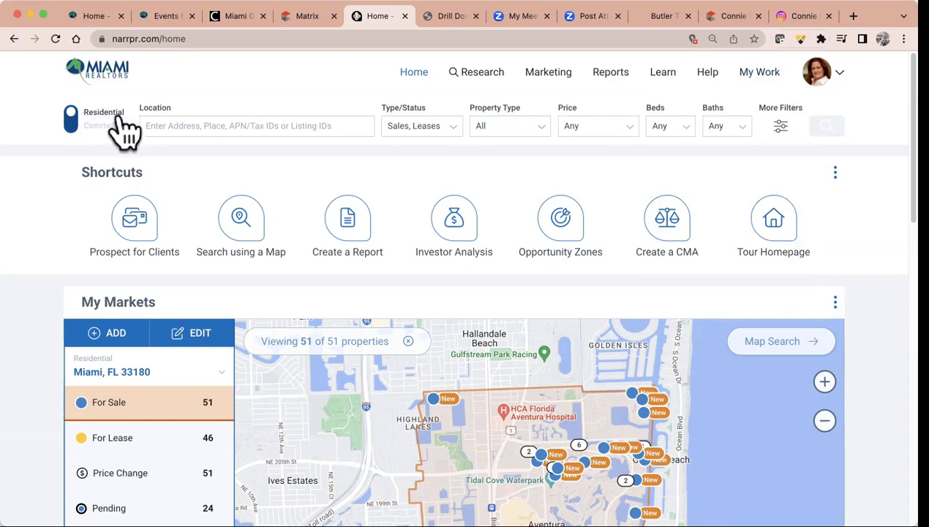
Toggle Commercial back to Residential, preview Location, Type/Status and Property Type, then show More Filters
left_click(71, 125)
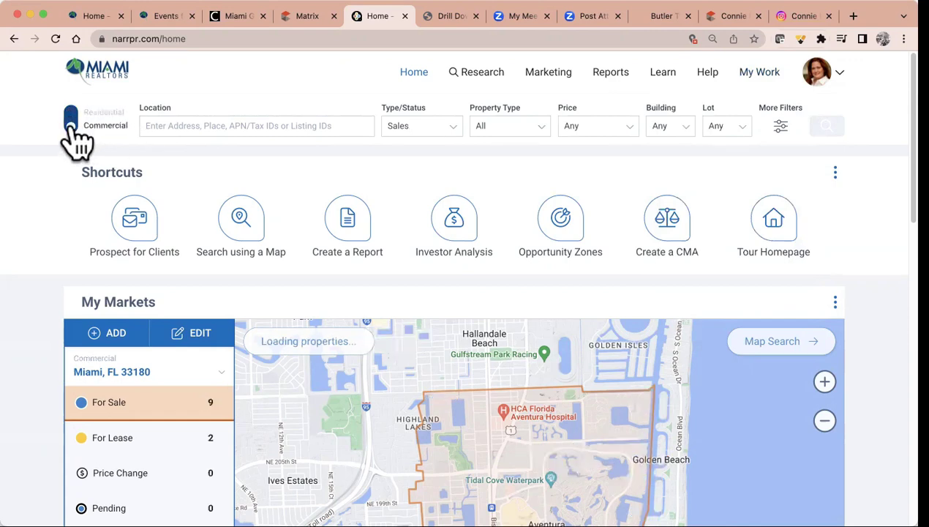
left_click(71, 117)
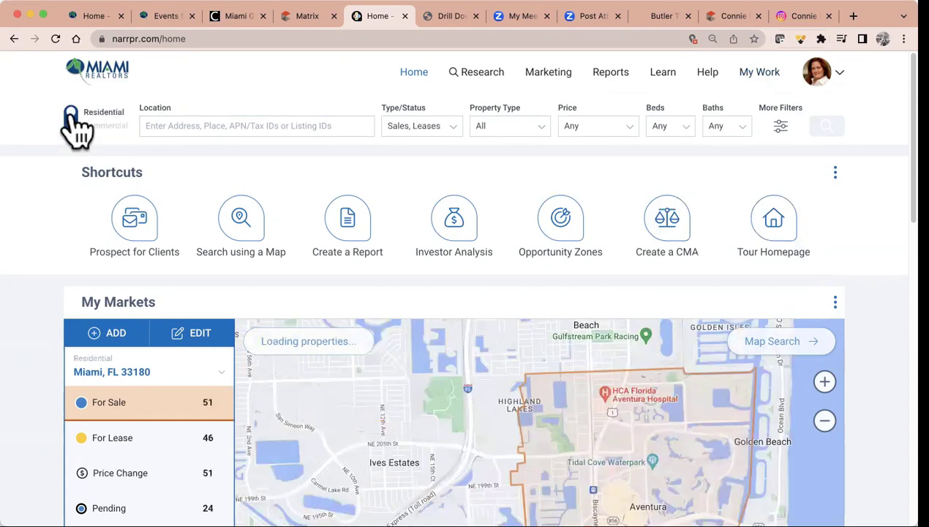
left_click(171, 128)
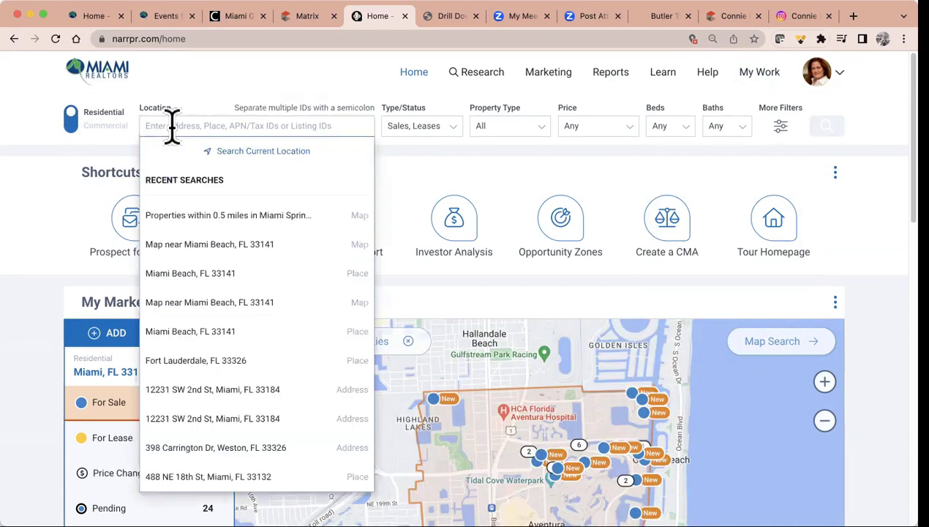
left_click(441, 130)
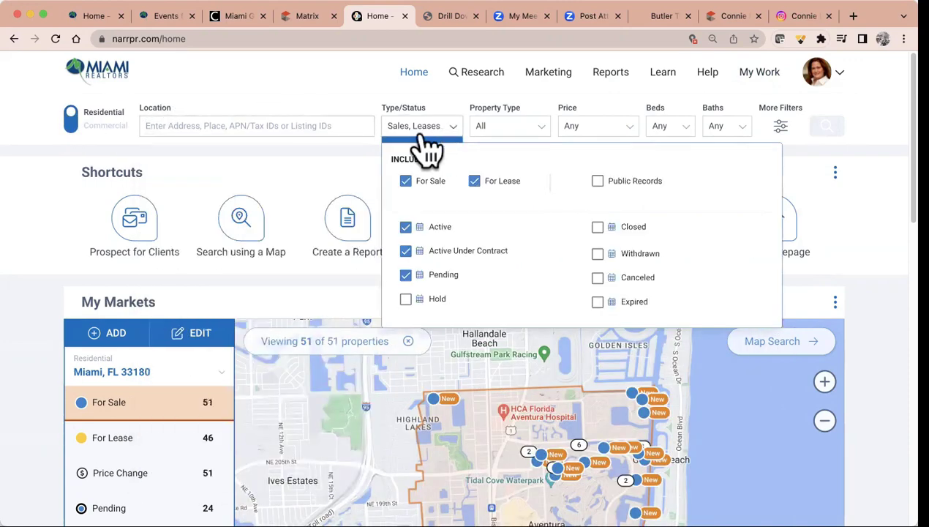
left_click(527, 134)
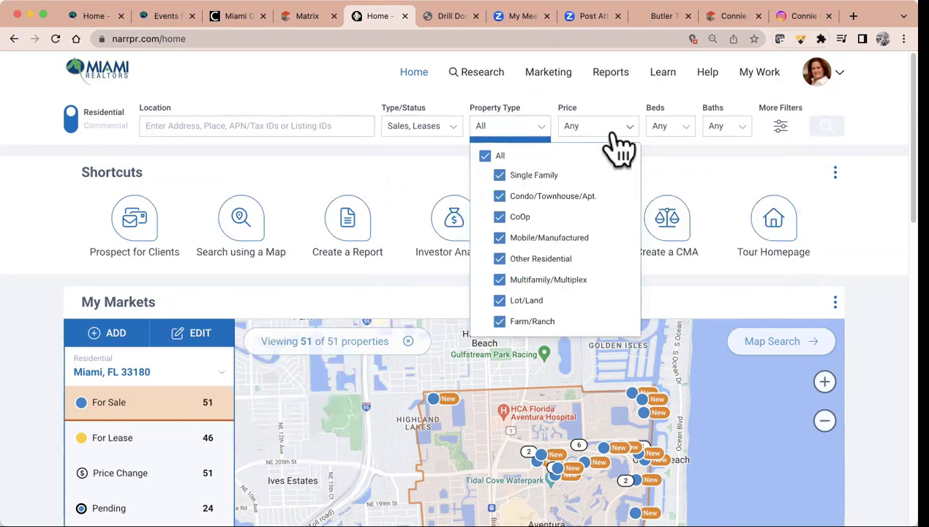
left_click(781, 130)
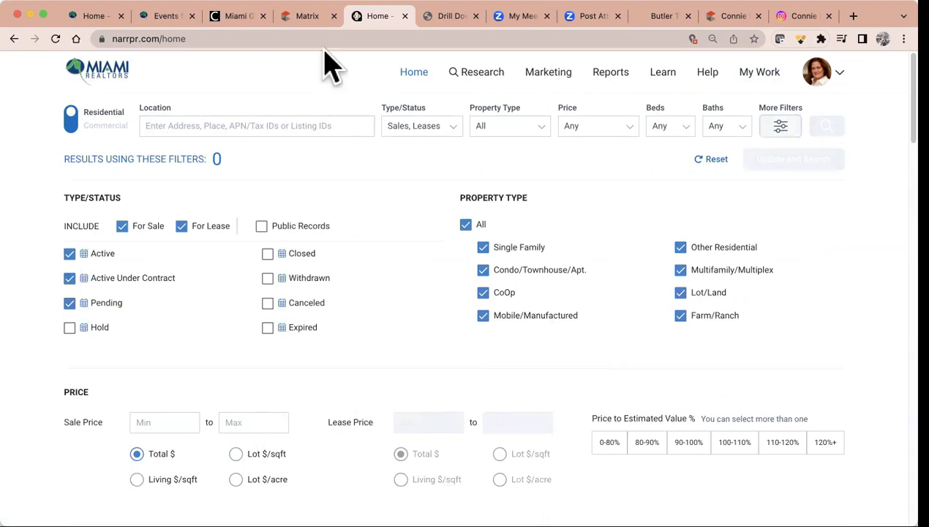
left_click(305, 16)
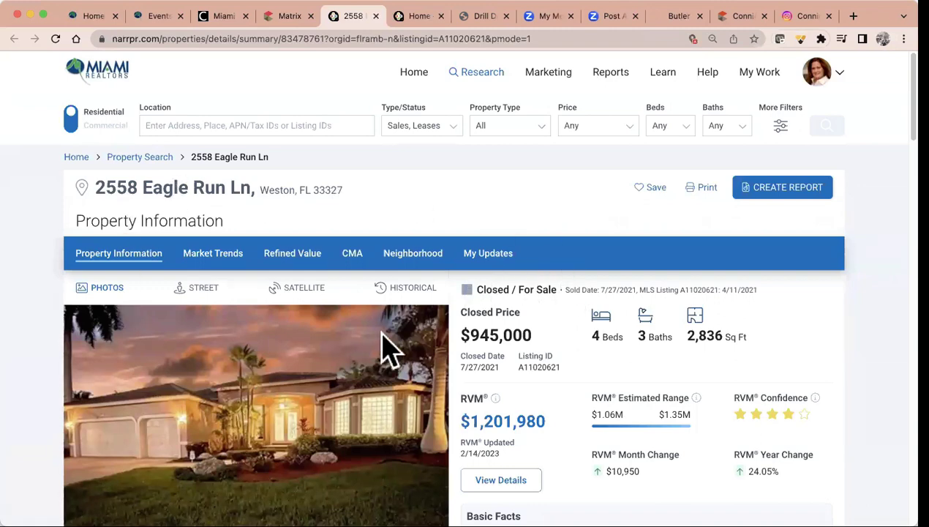
scroll(380, 245, "down", 4)
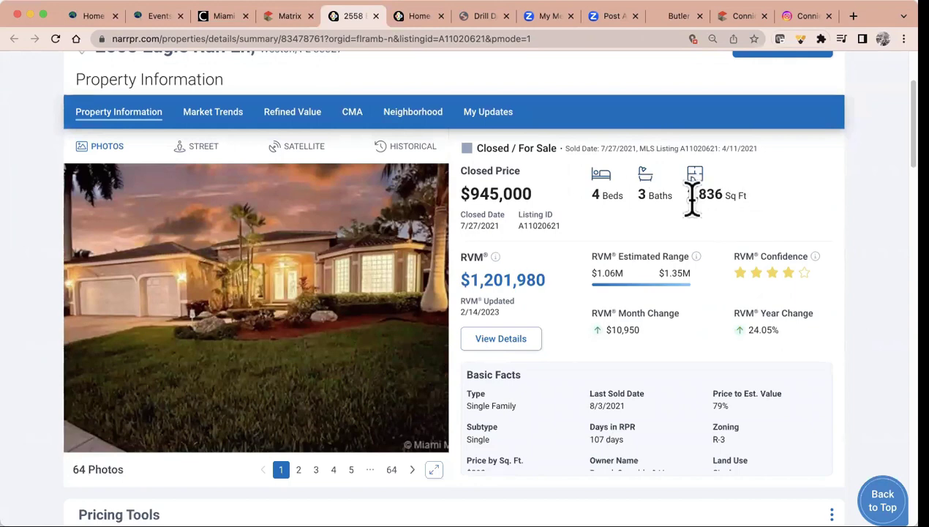
mouse_move(496, 259)
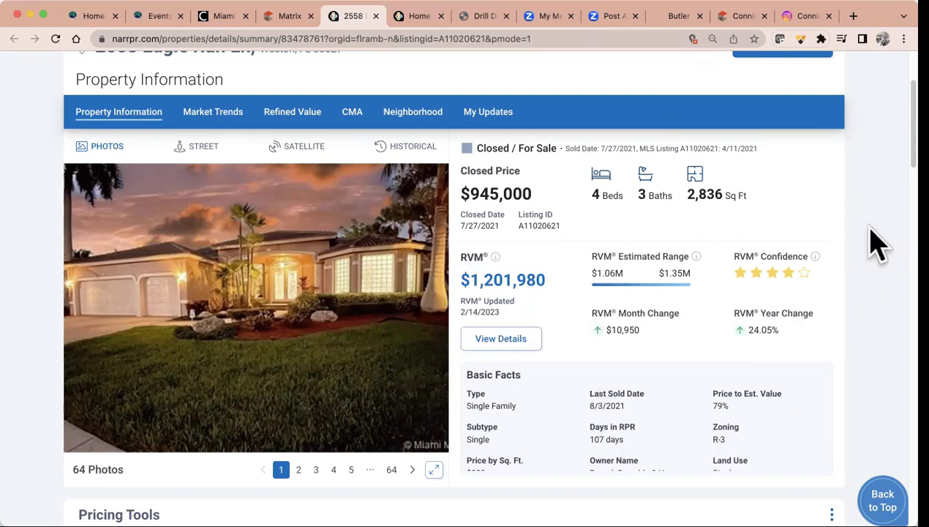
Page through the listing photos, past dining room, kitchen and bedroom, to photo 11, the bathroom
mouse_move(814, 257)
left_click(408, 472)
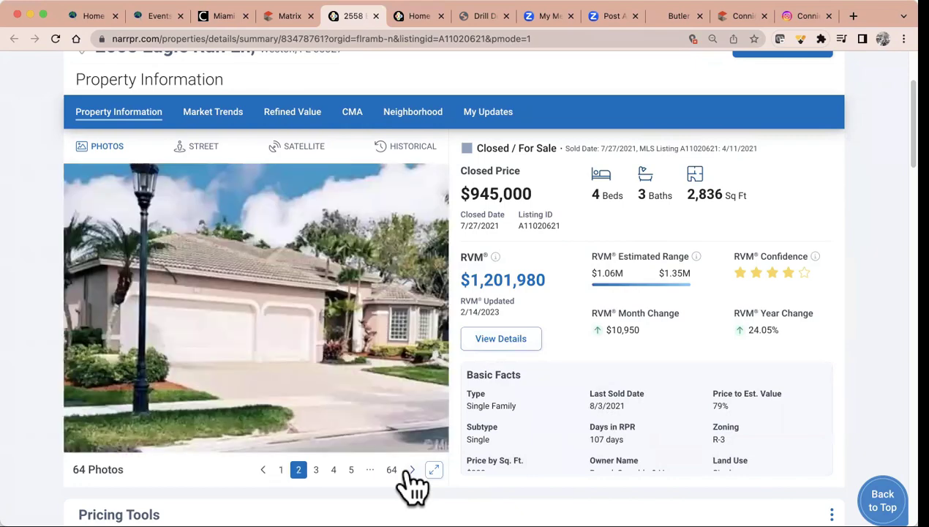
left_click(411, 471)
left_click(411, 470)
left_click(410, 470)
left_click(410, 470)
left_click(410, 470)
left_click(410, 471)
left_click(410, 470)
left_click(410, 470)
left_click(410, 470)
View the photos enlarged from the bathroom through photo 19, then close the viewer
left_click(433, 469)
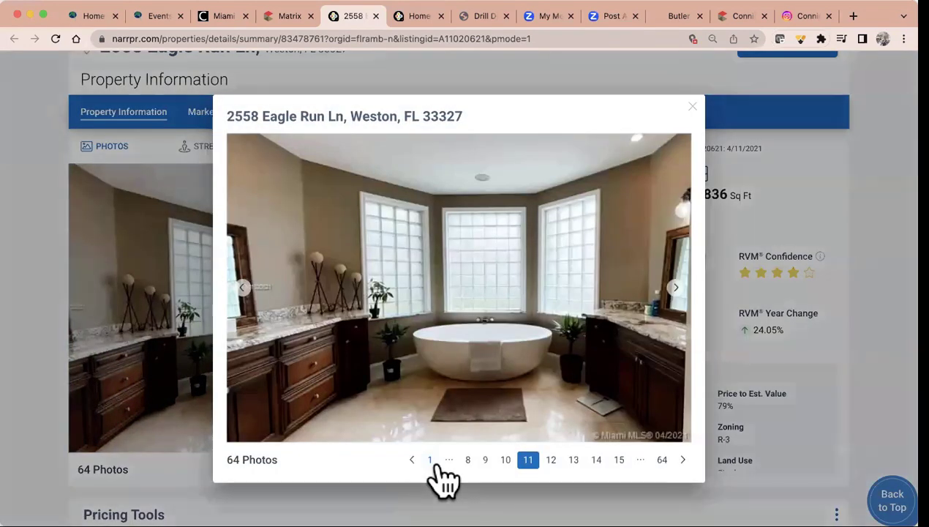
left_click(682, 459)
left_click(683, 460)
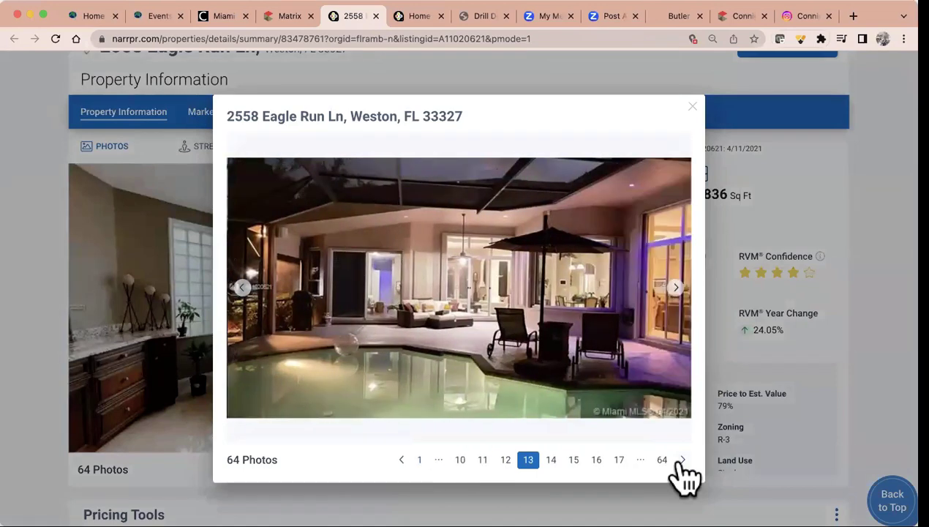
left_click(682, 459)
left_click(682, 460)
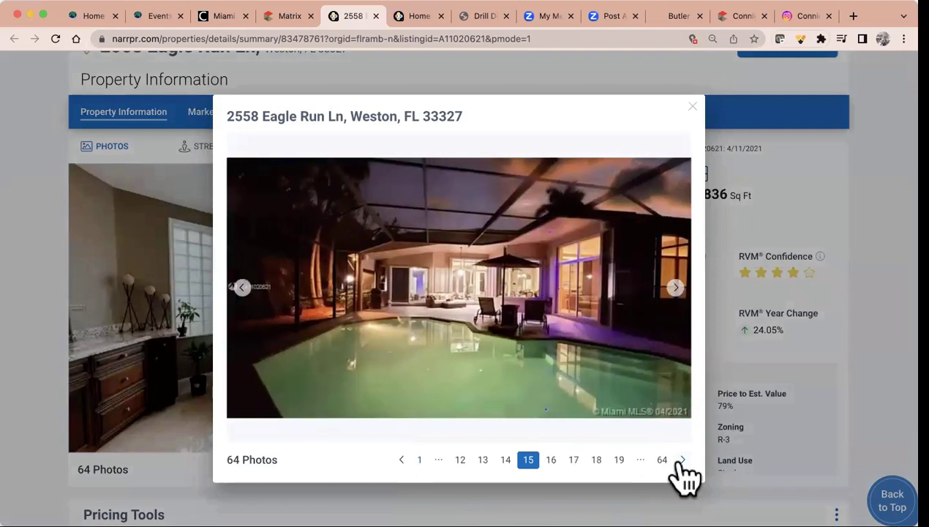
left_click(682, 460)
left_click(683, 460)
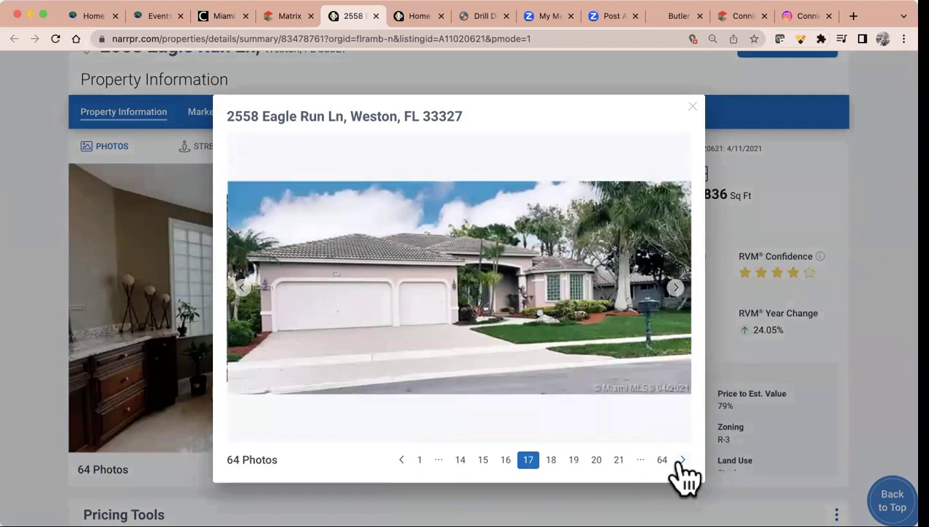
left_click(683, 459)
left_click(683, 459)
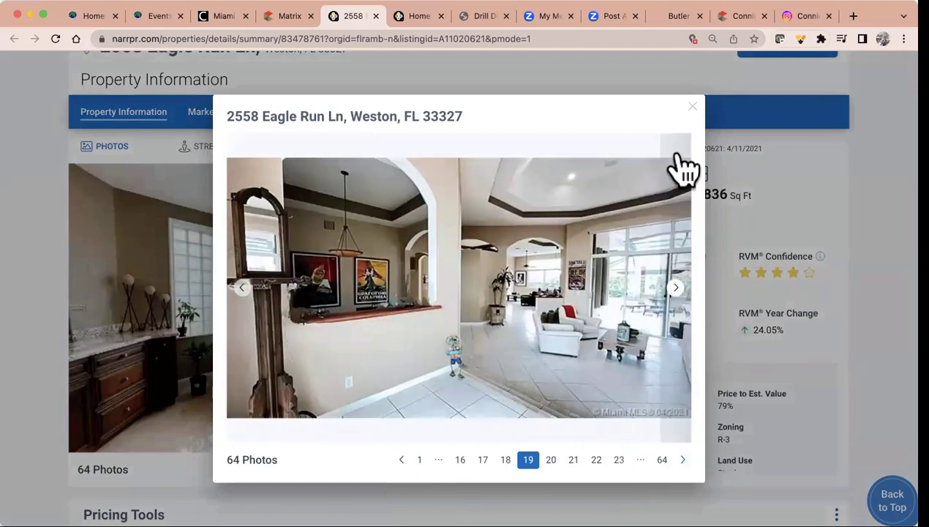
left_click(692, 107)
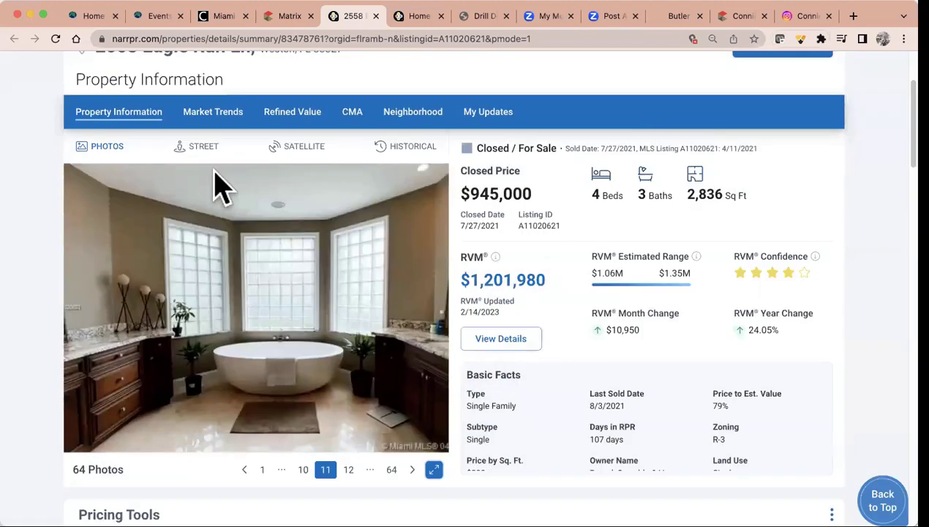
Glance at Market Trends, return to Property Information, and check the STREET view, which has no image
left_click(213, 117)
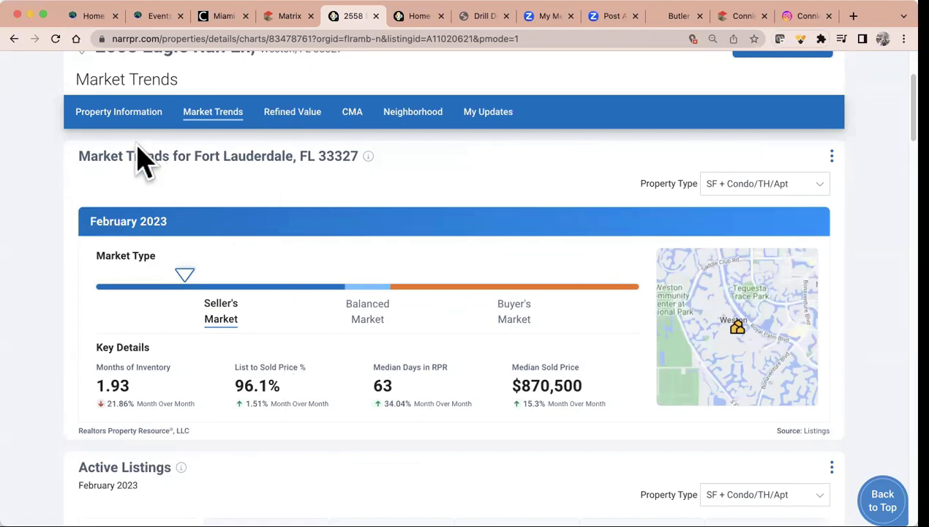
left_click(117, 117)
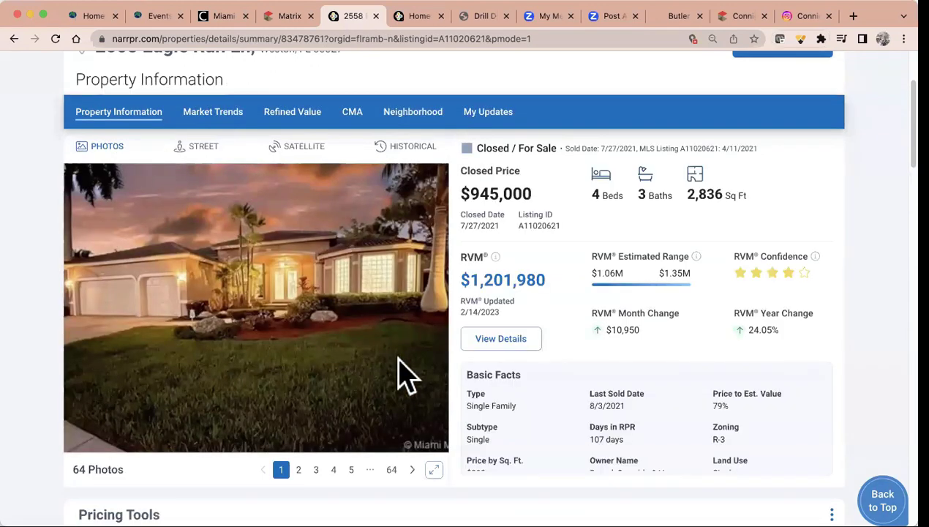
left_click(199, 150)
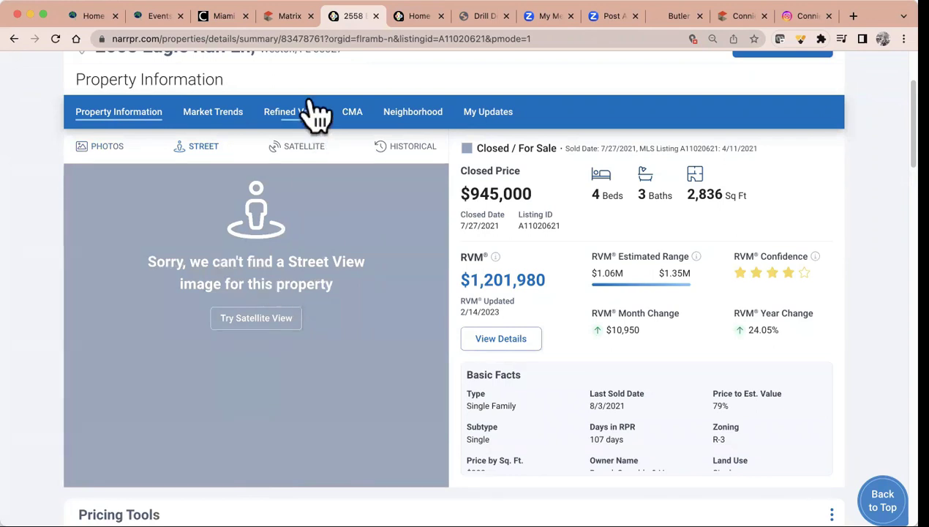
Switch the property image to the Google satellite view of the house and neighbouring lots
left_click(303, 152)
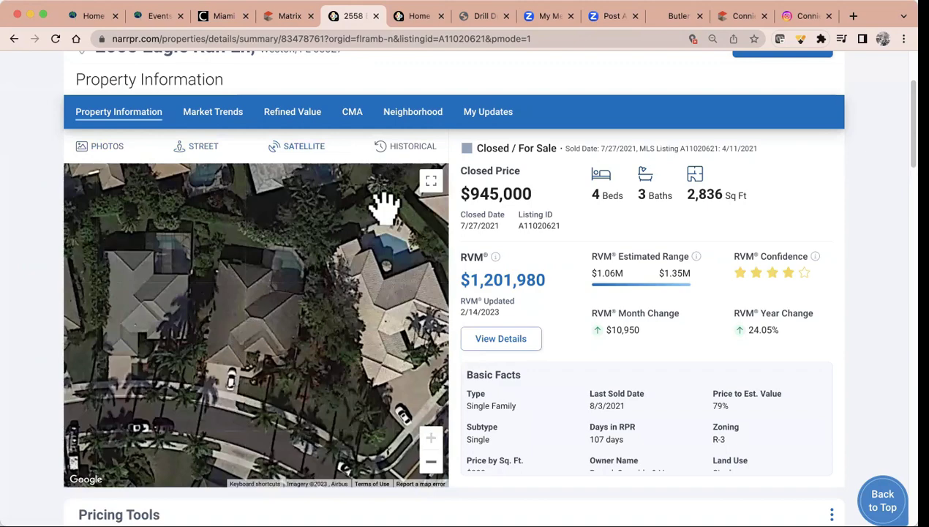
Show the property's Historical Photos and jump to the 2009 listing photos
left_click(414, 153)
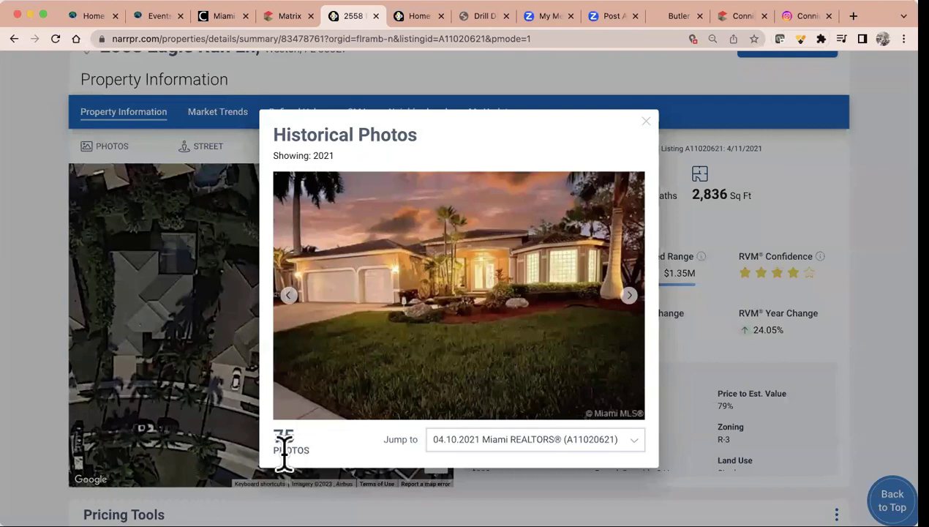
left_click(628, 442)
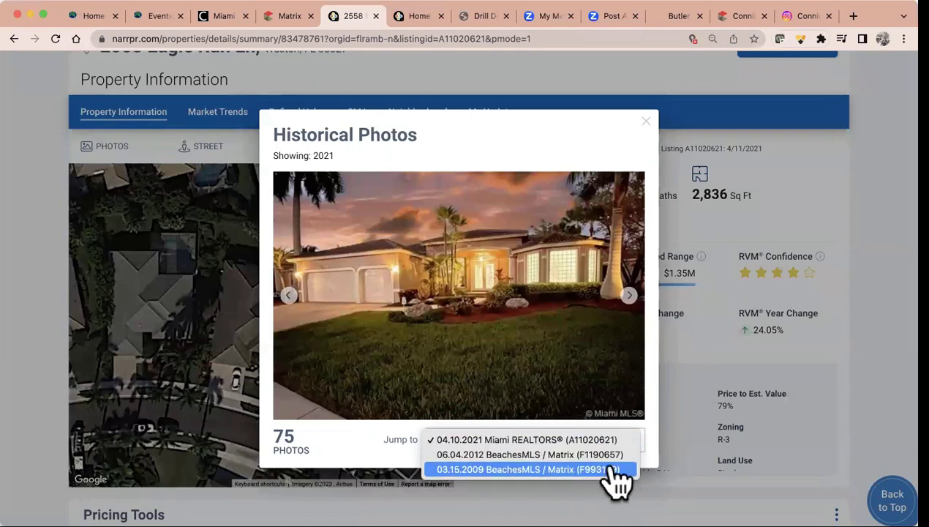
left_click(617, 470)
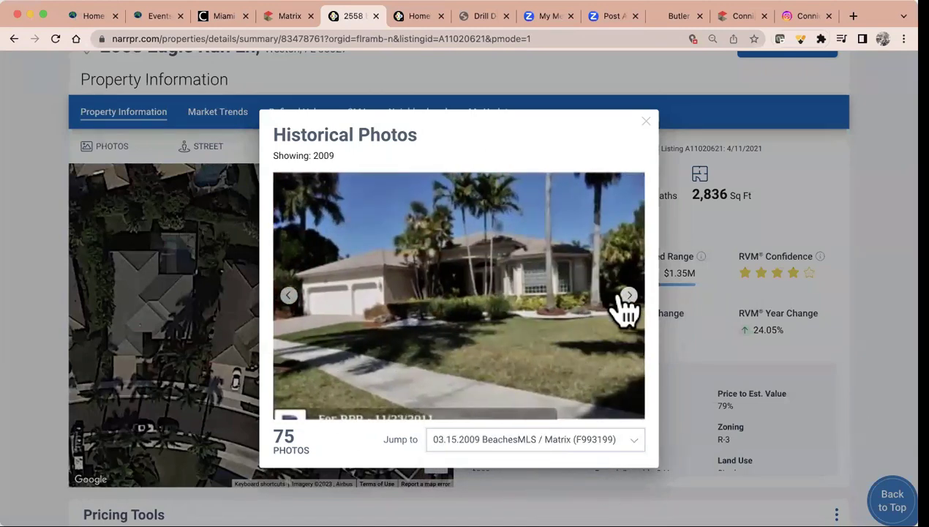
left_click(628, 295)
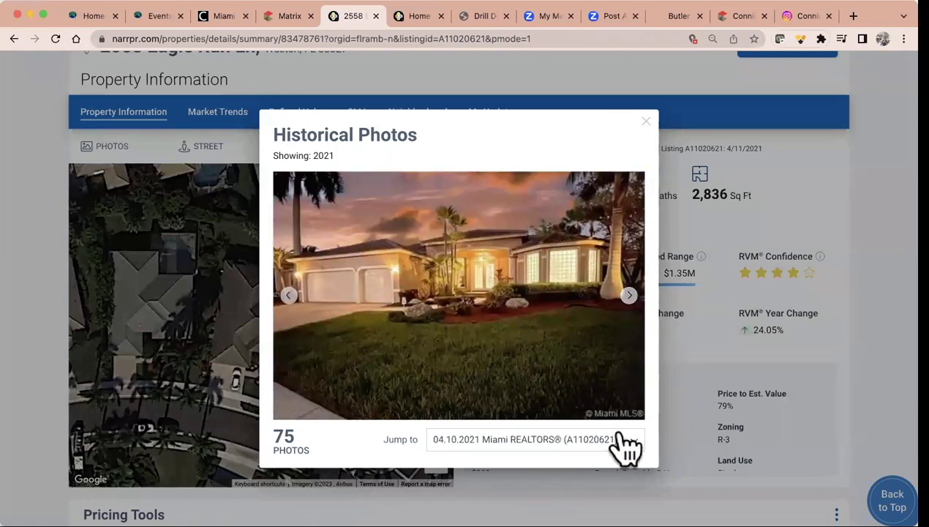
Switch to the 06.04.2012 listing photos, then back to the 04.10.2021 listing's 75 photos
left_click(618, 439)
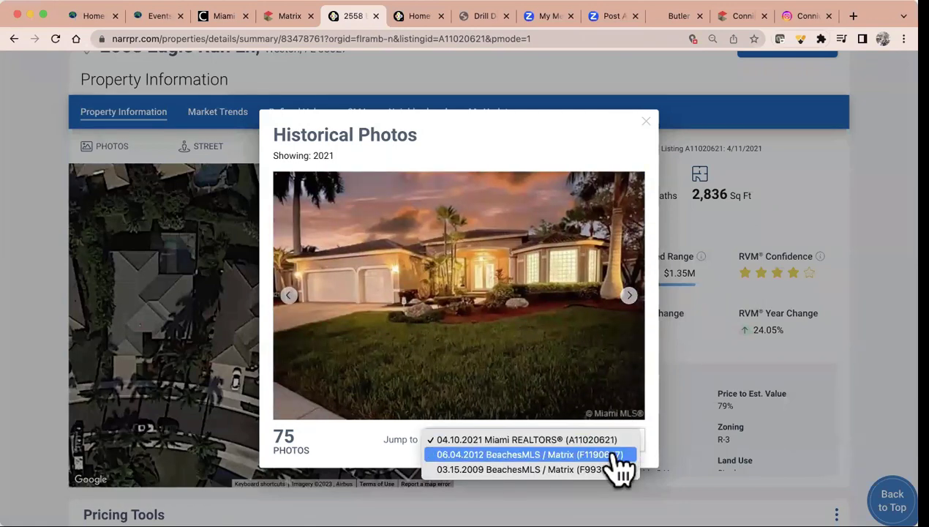
left_click(618, 457)
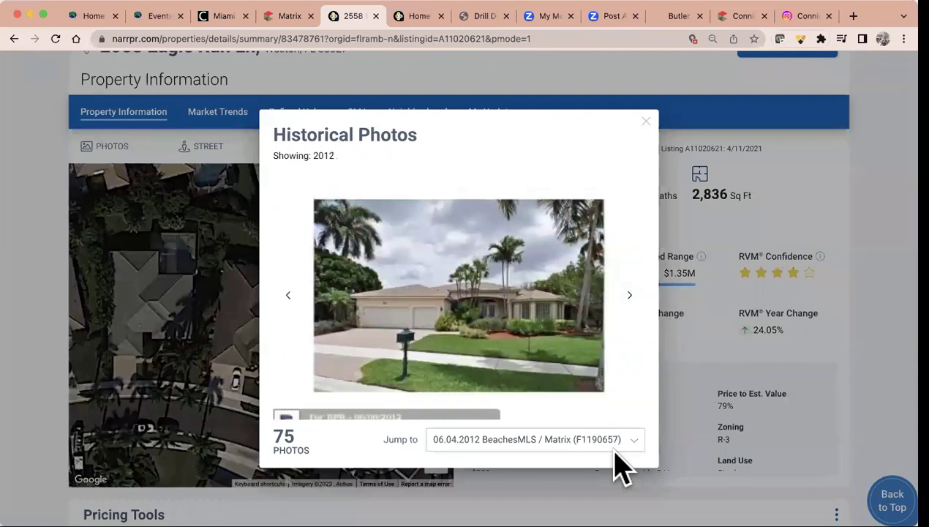
left_click(615, 444)
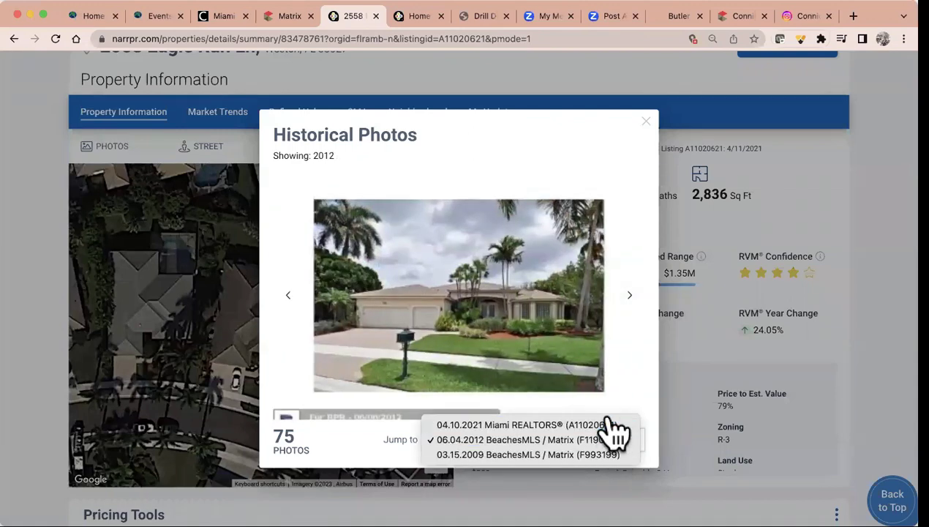
left_click(614, 426)
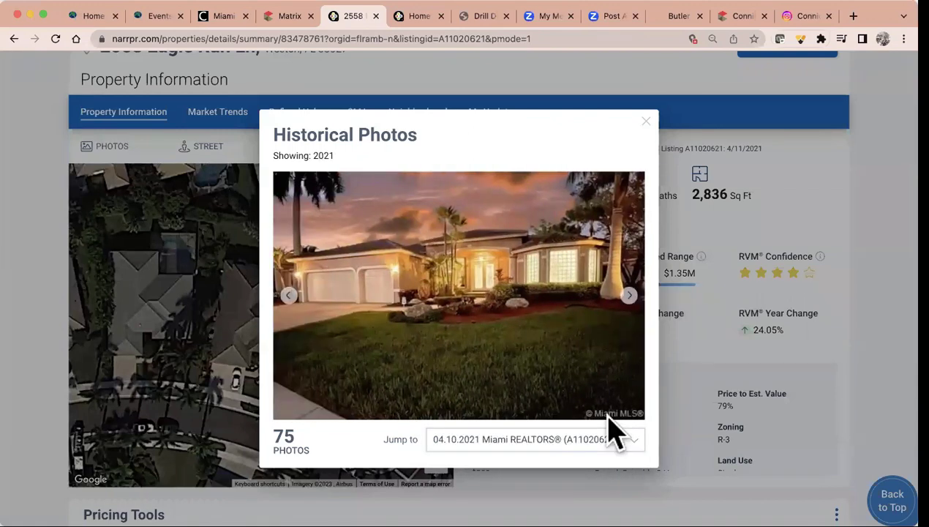
Close Historical Photos and scroll down the property page to the Map card
left_click(646, 121)
scroll(555, 357, "down", 3)
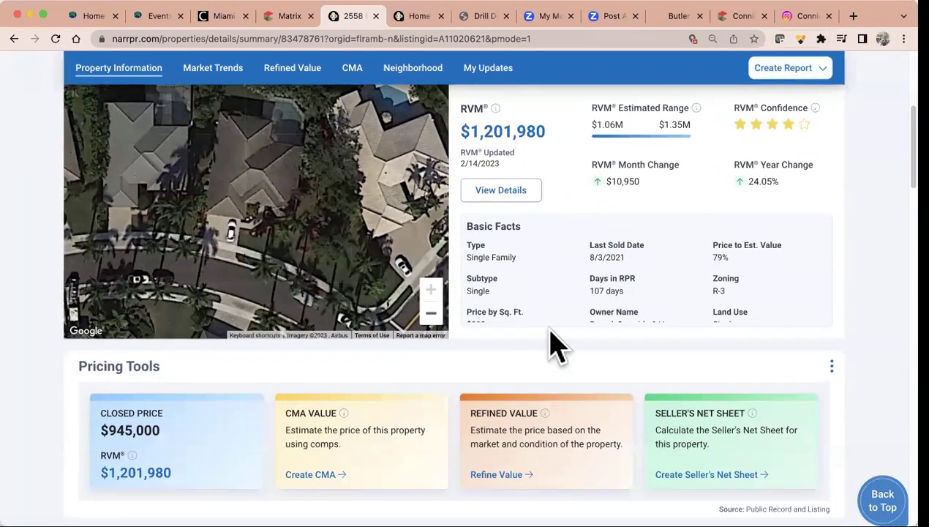
scroll(505, 311, "down", 3)
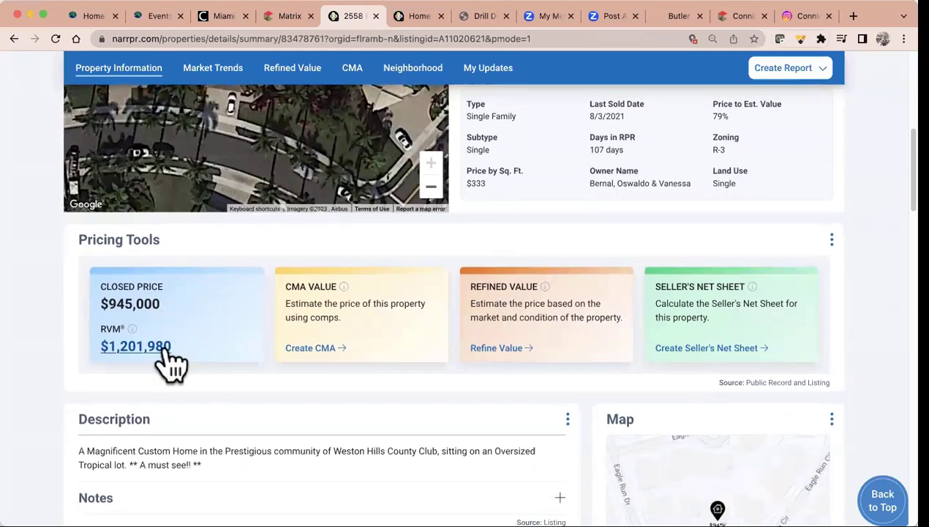
scroll(172, 363, "down", 3)
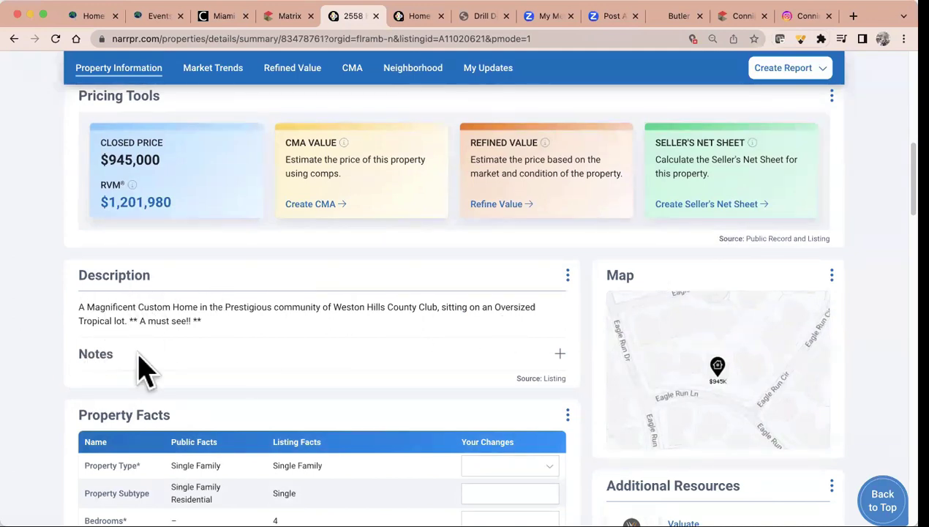
scroll(361, 379, "down", 2)
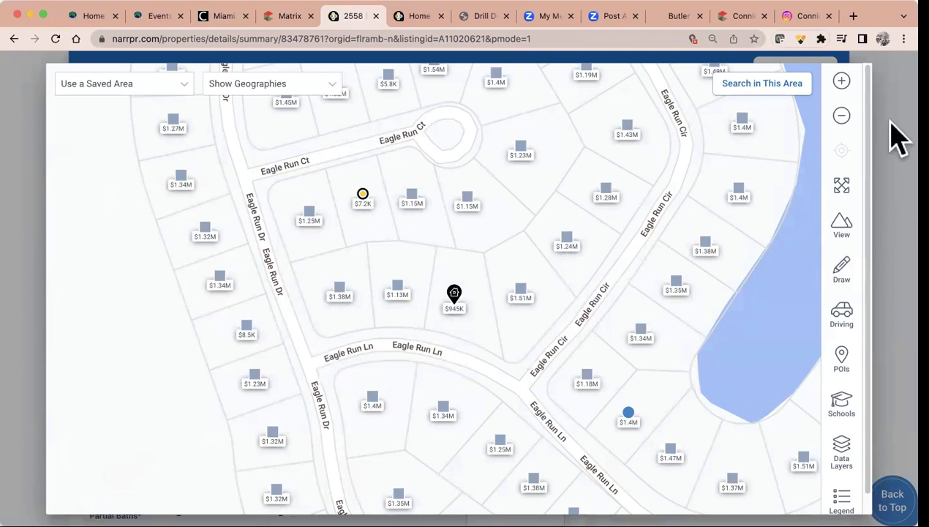
Try Satellite and Terrain, settle on Aerial with street names, and bring up the POI categories
left_click(846, 234)
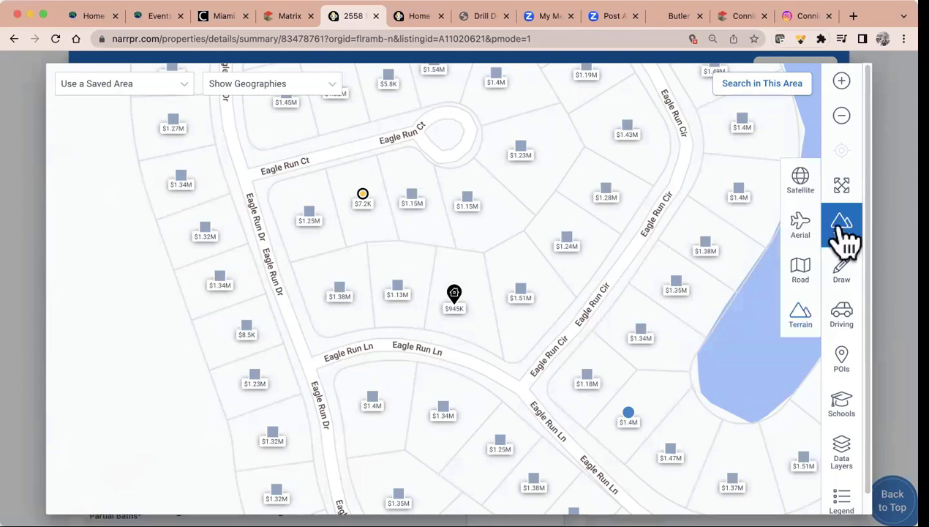
left_click(810, 182)
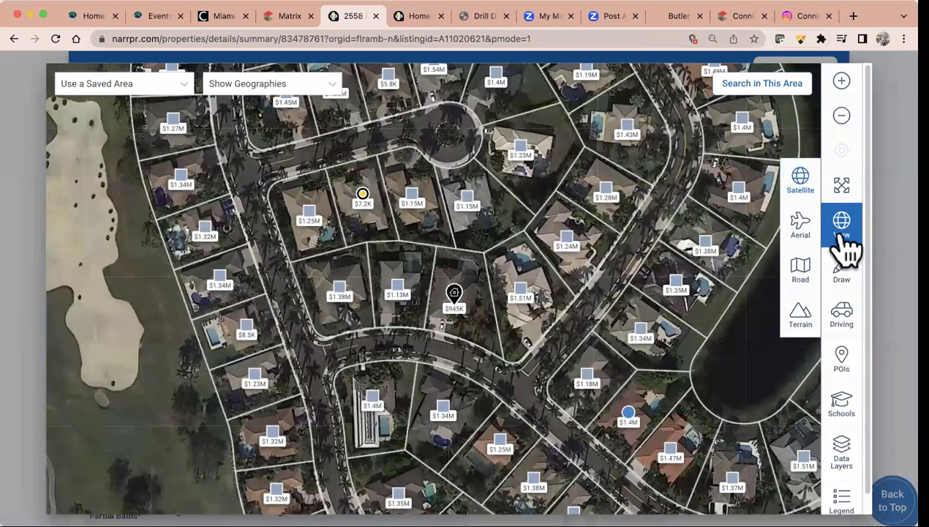
left_click(843, 233)
left_click(810, 233)
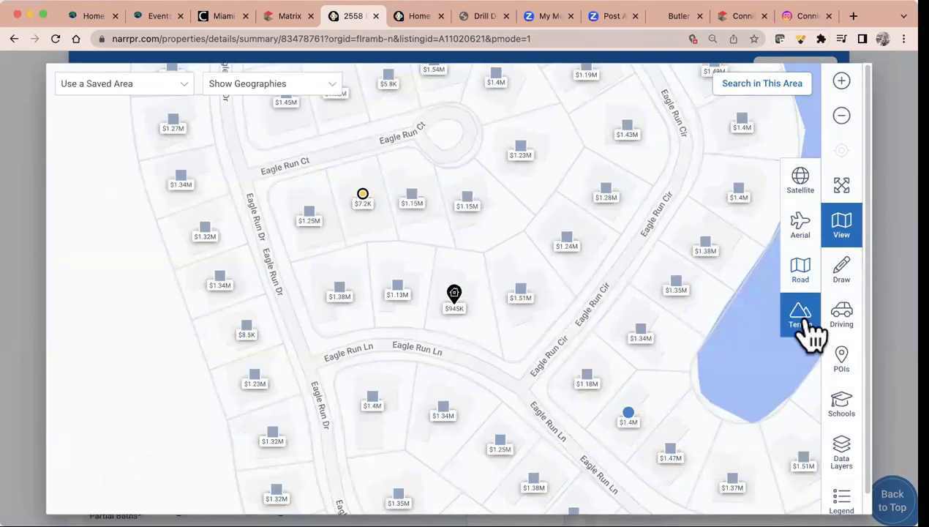
left_click(812, 218)
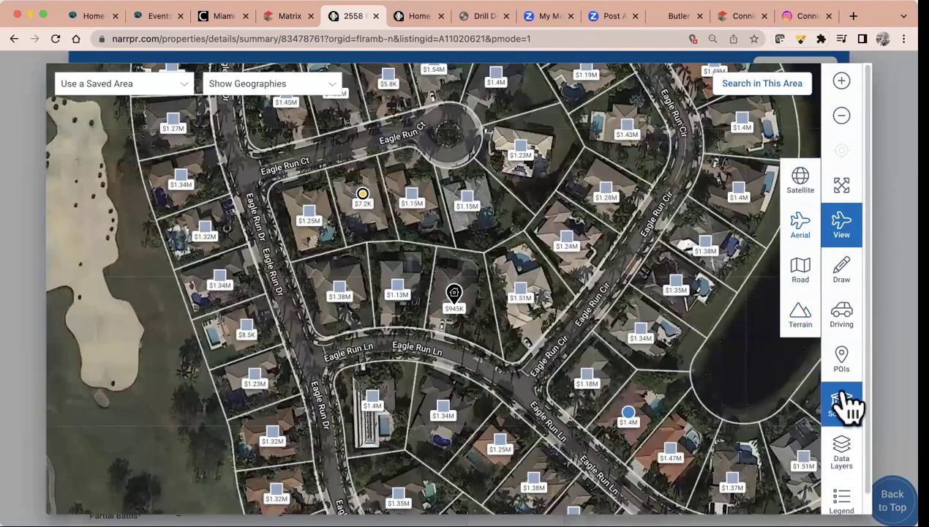
left_click(845, 364)
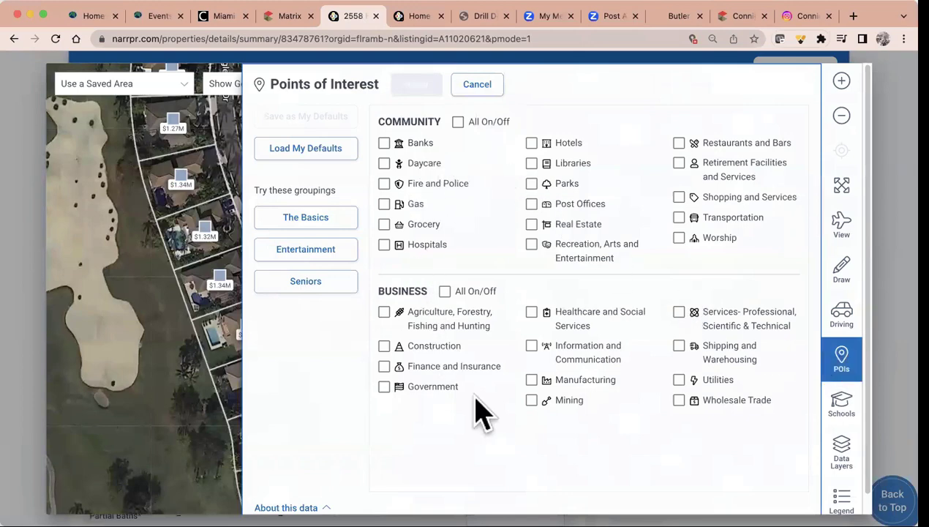
Show parks on the map and save them as the default points of interest
left_click(532, 184)
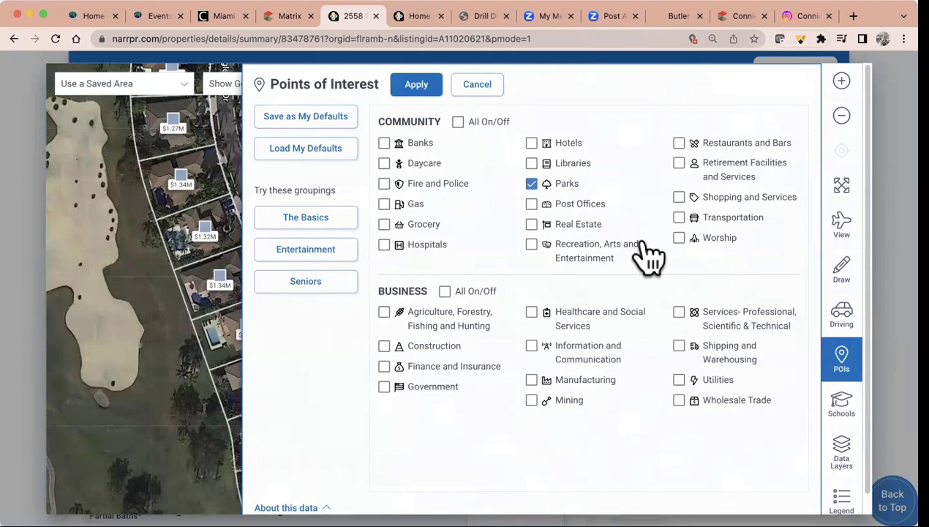
left_click(327, 121)
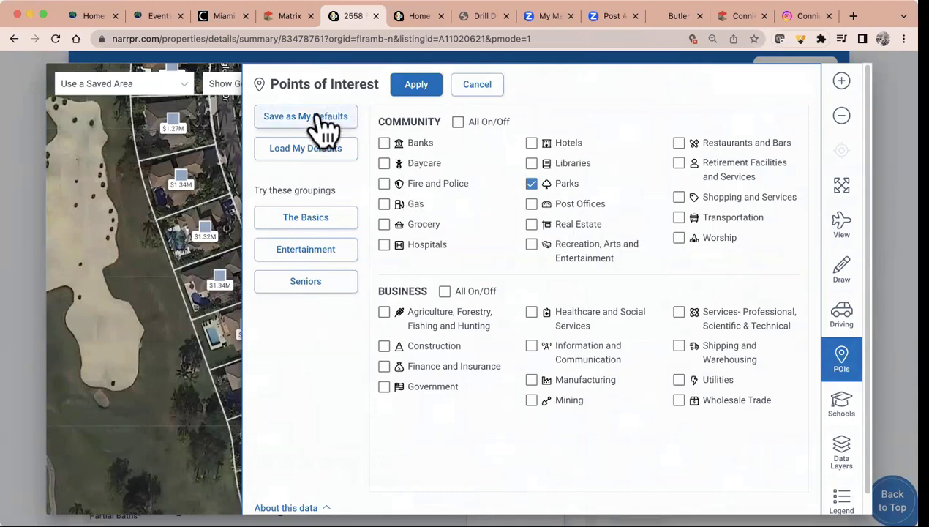
left_click(417, 84)
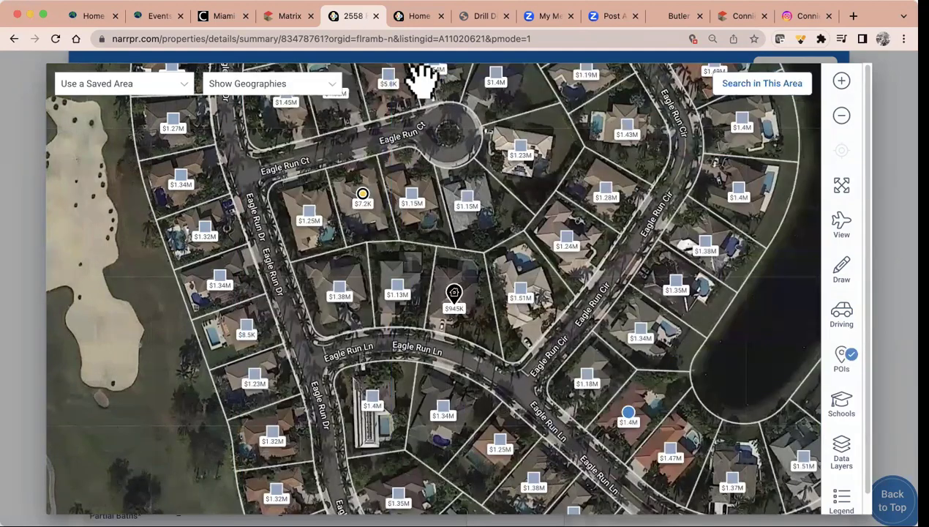
Zoom the map out around Weston and switch it to the Road style
left_click(841, 119)
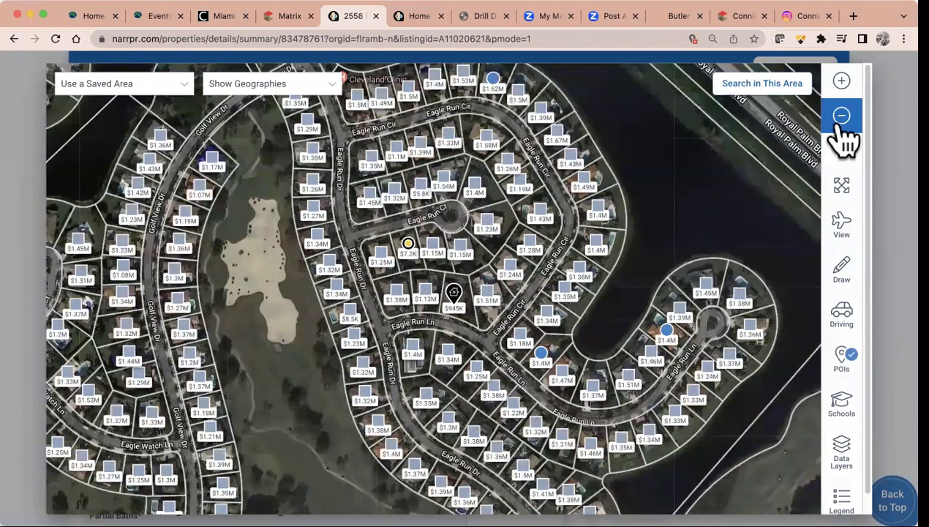
left_click(842, 128)
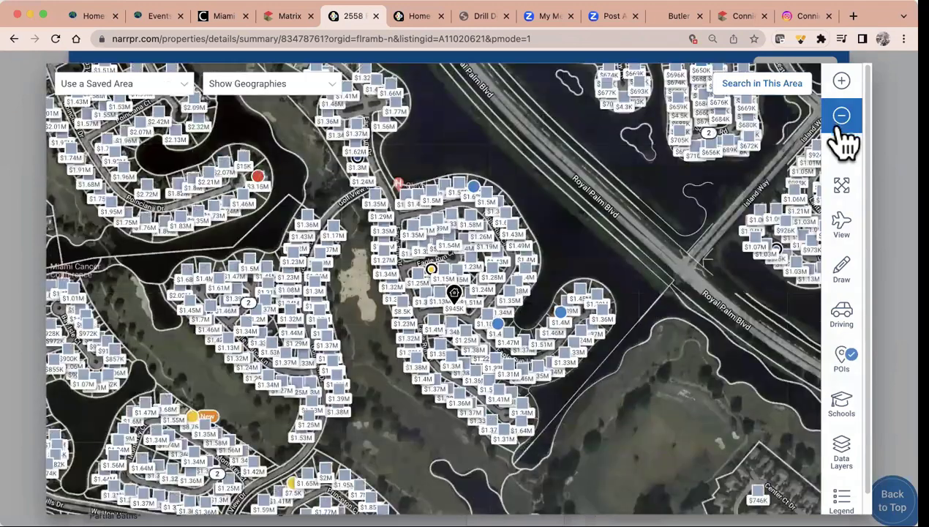
left_click(856, 243)
left_click(813, 293)
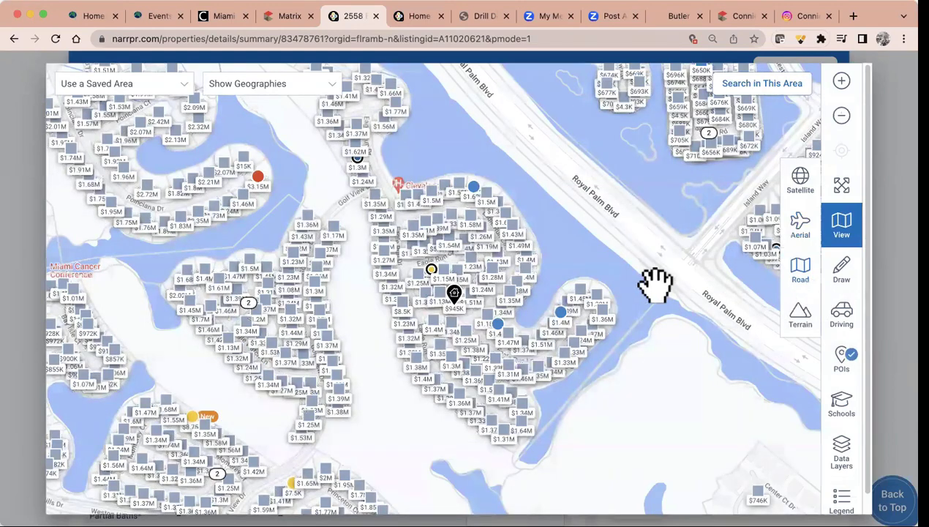
left_click(841, 126)
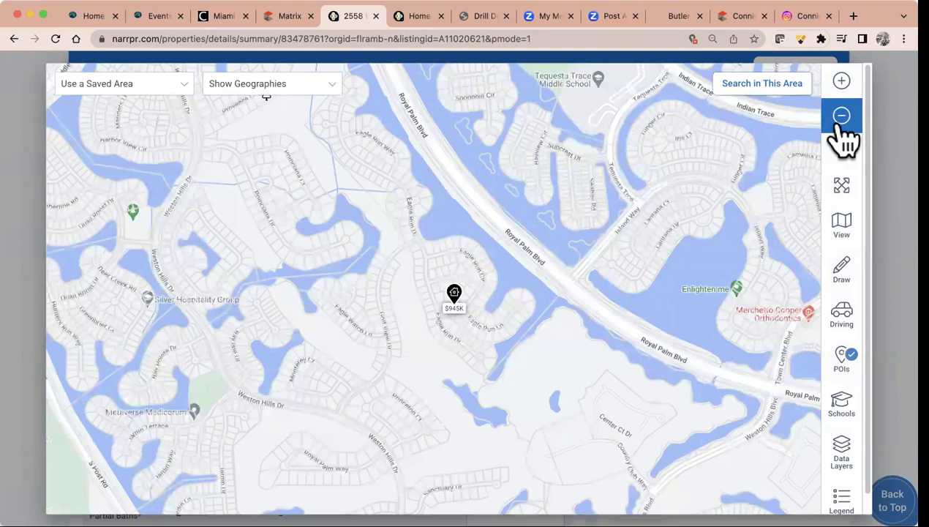
Add banks, daycares, post offices, and restaurants and bars as points of interest on the map
left_click(840, 364)
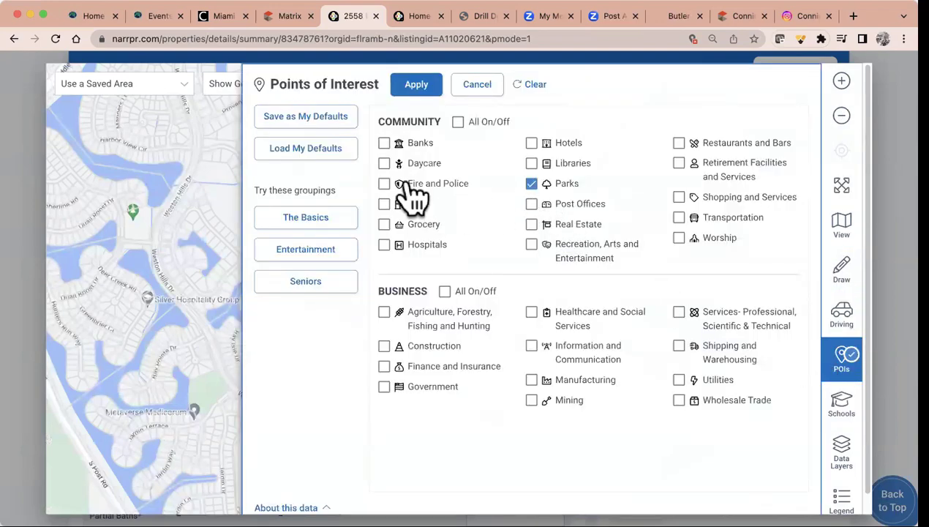
left_click(384, 143)
left_click(384, 163)
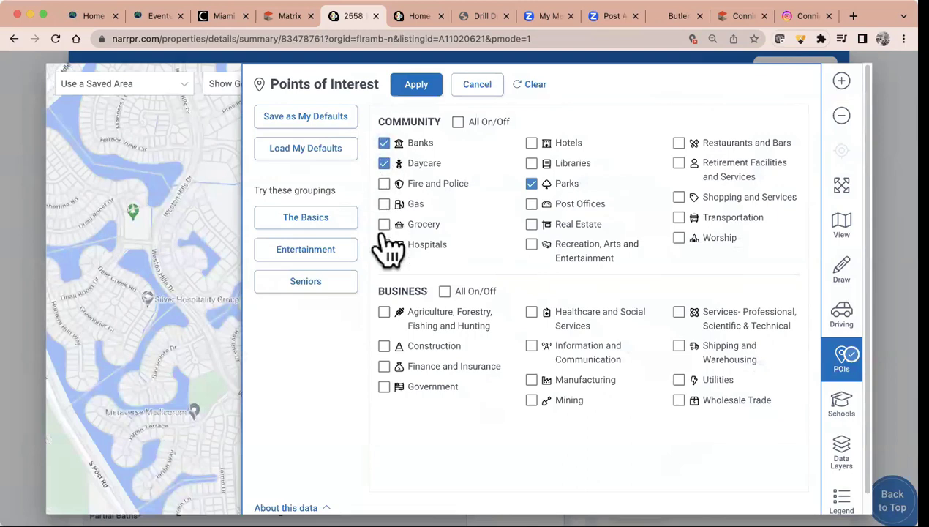
left_click(532, 204)
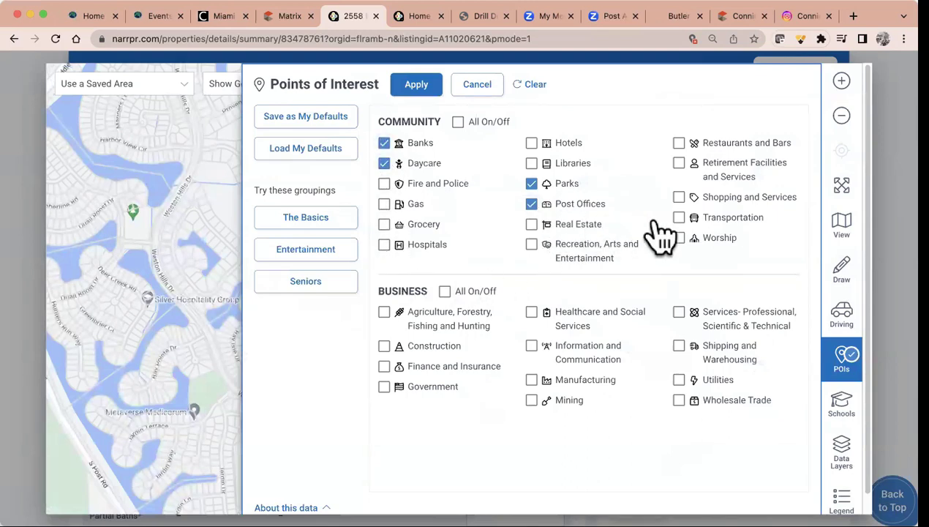
left_click(679, 143)
left_click(419, 83)
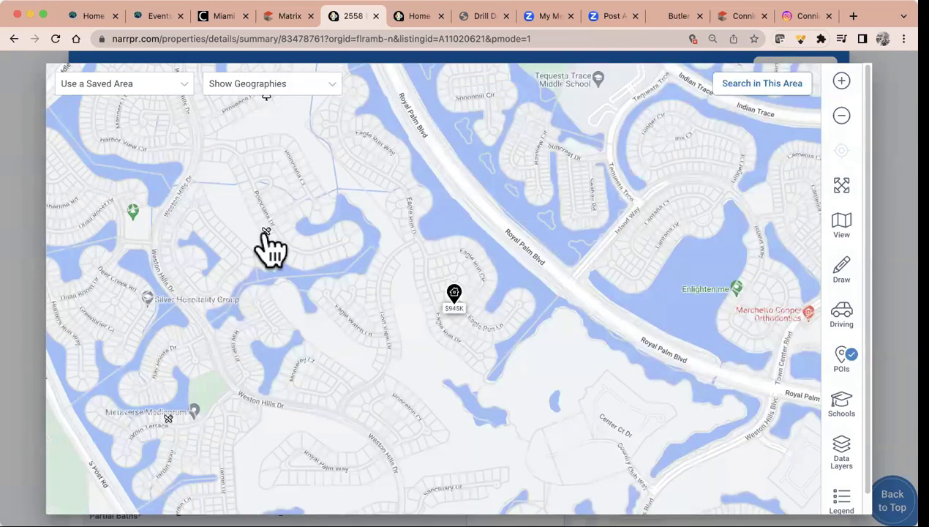
left_click(850, 126)
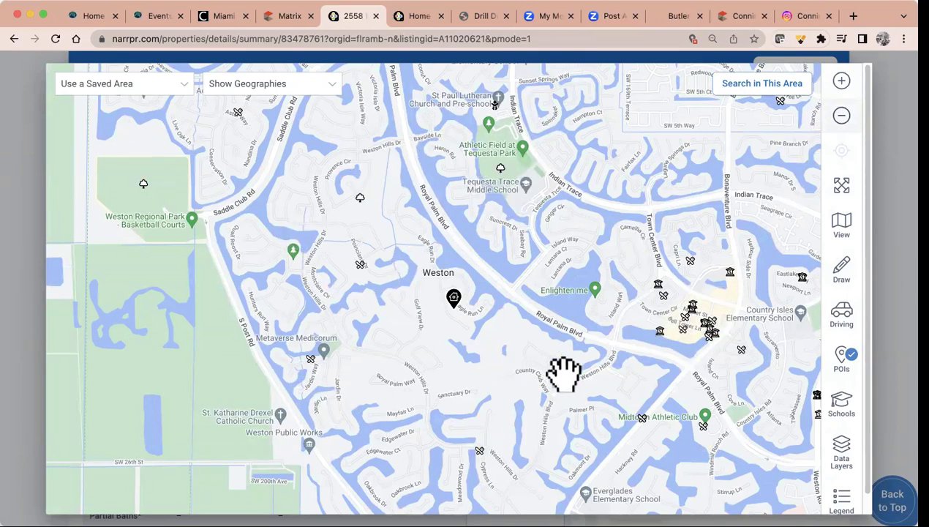
Overlay the Estimated Home Values layer, zoom in one level, then close the interactive map
left_click(846, 458)
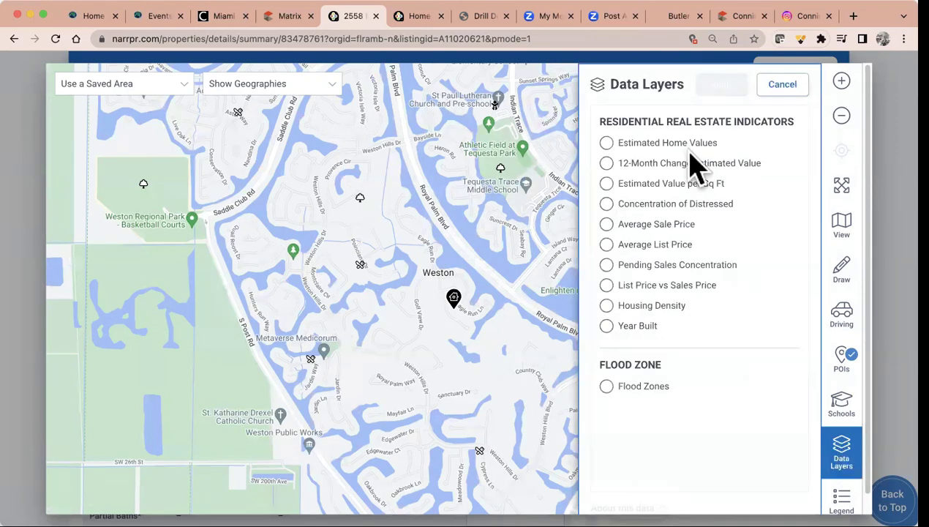
left_click(609, 143)
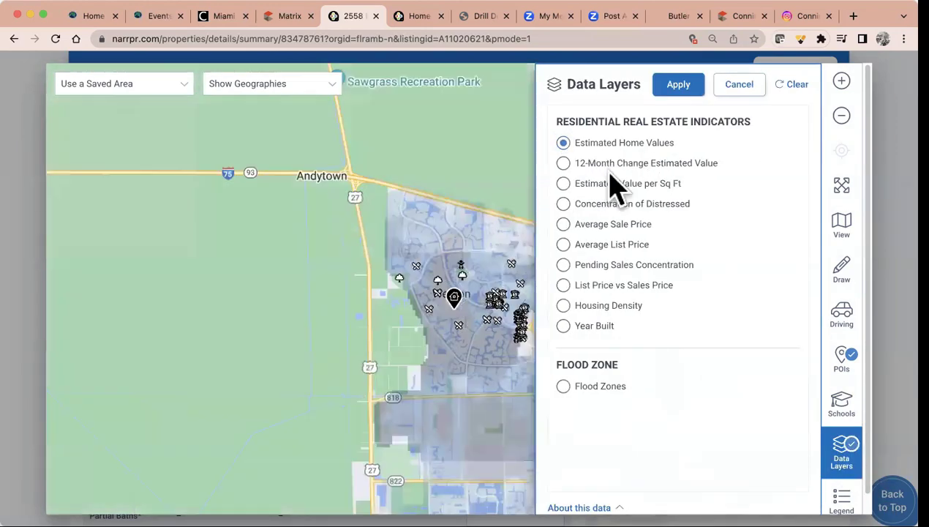
left_click(678, 86)
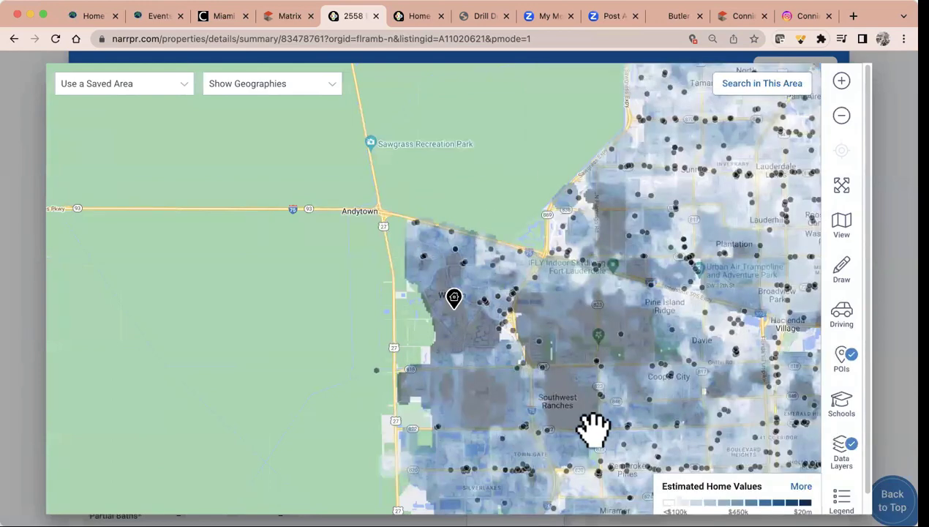
left_click(841, 82)
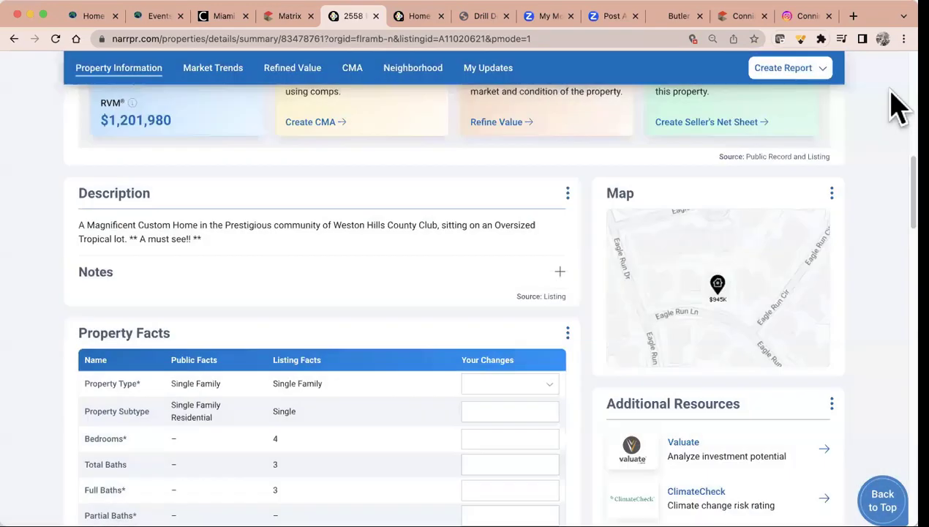
left_click(894, 104)
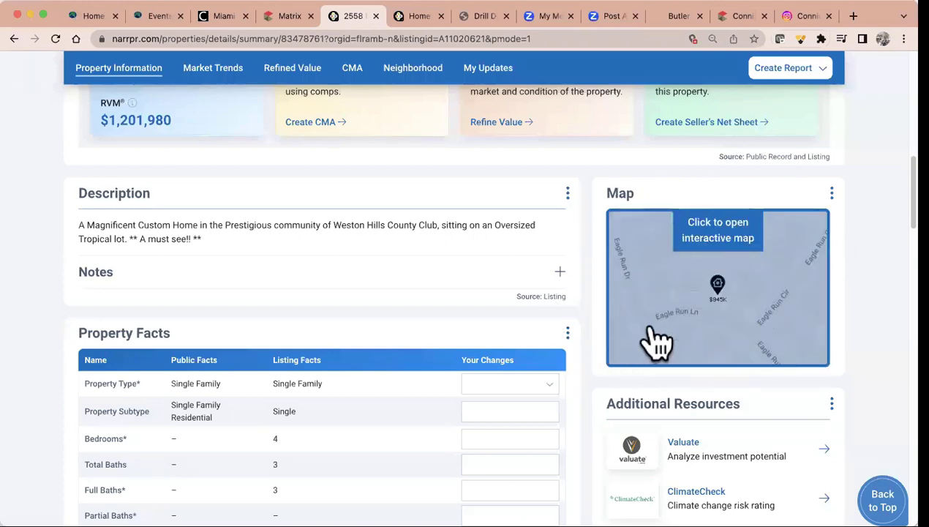
scroll(651, 340, "down", 3)
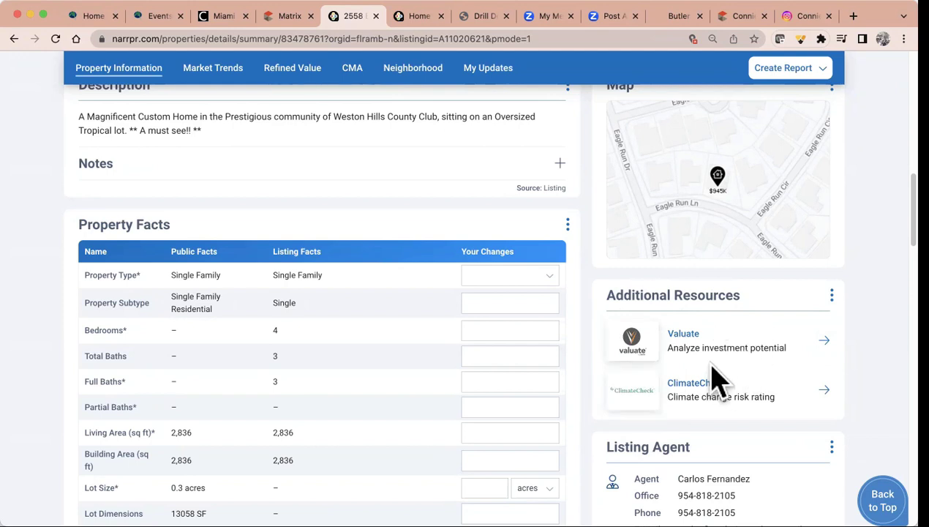
scroll(715, 379, "down", 3)
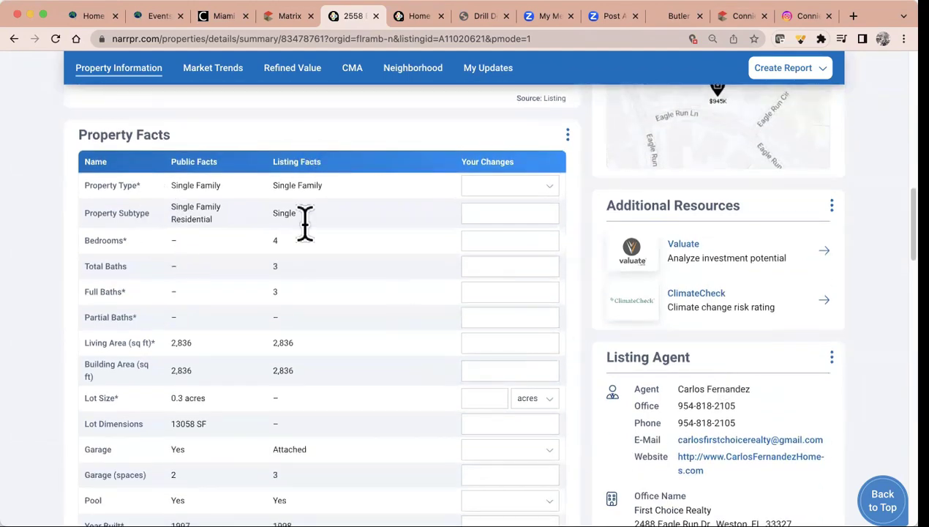
scroll(340, 460, "down", 5)
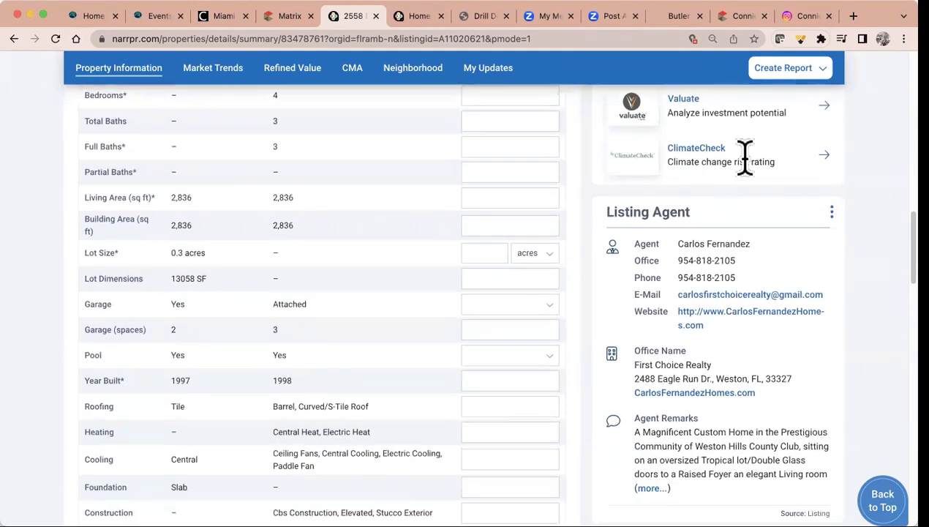
scroll(812, 362, "down", 8)
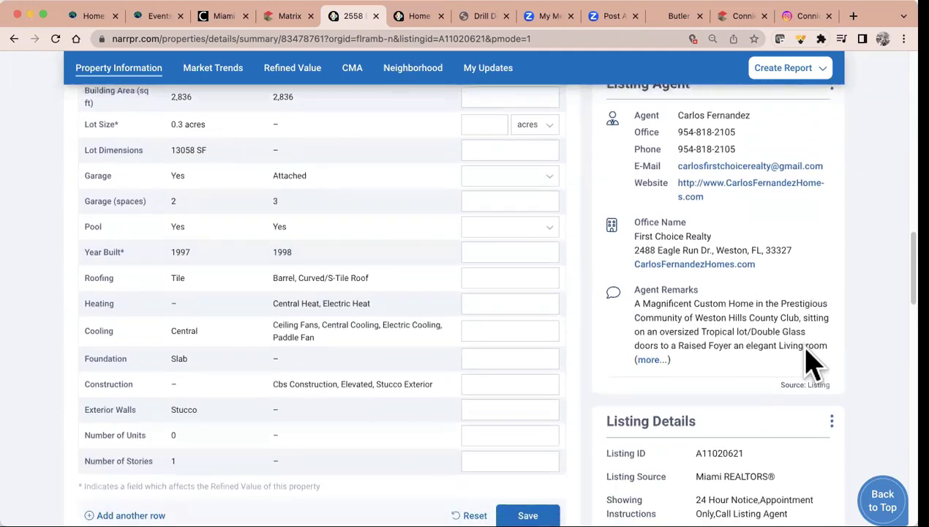
scroll(810, 363, "down", 4)
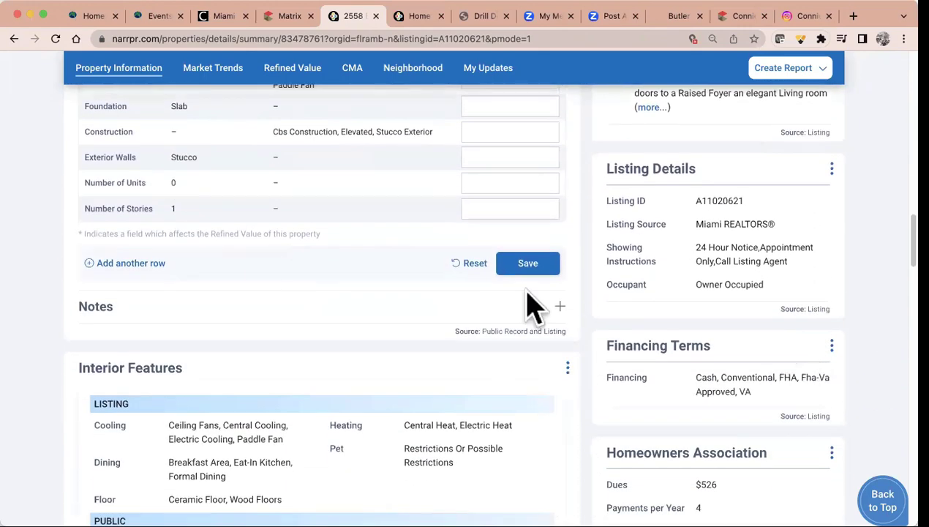
scroll(399, 337, "down", 5)
scroll(398, 336, "down", 8)
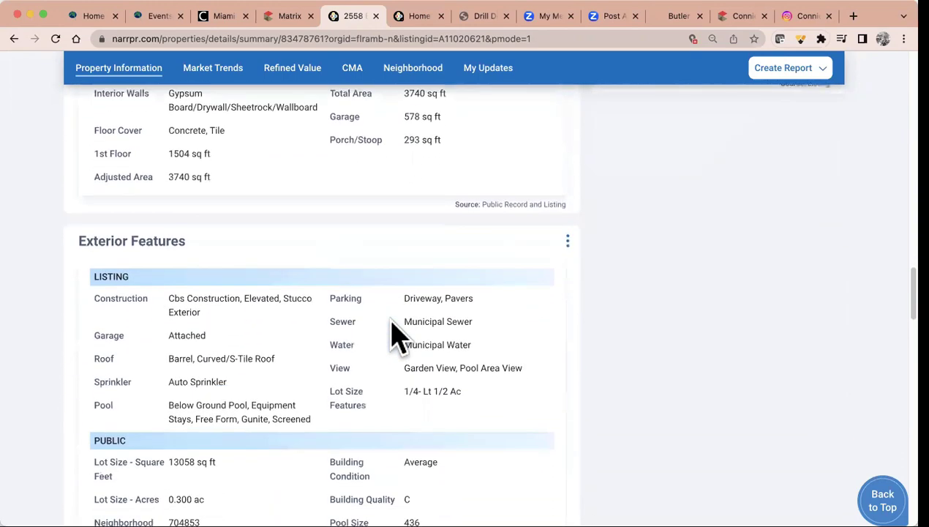
scroll(398, 337, "down", 11)
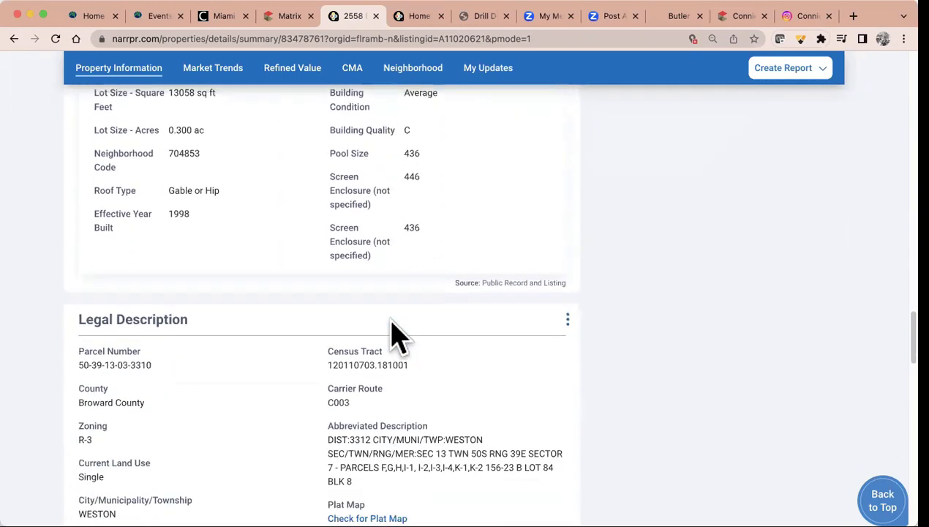
scroll(398, 337, "down", 6)
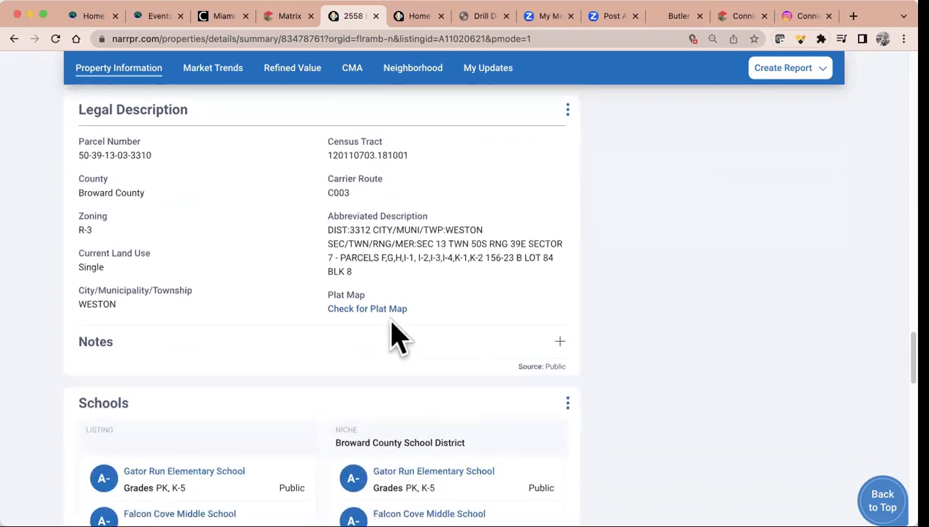
scroll(395, 336, "down", 5)
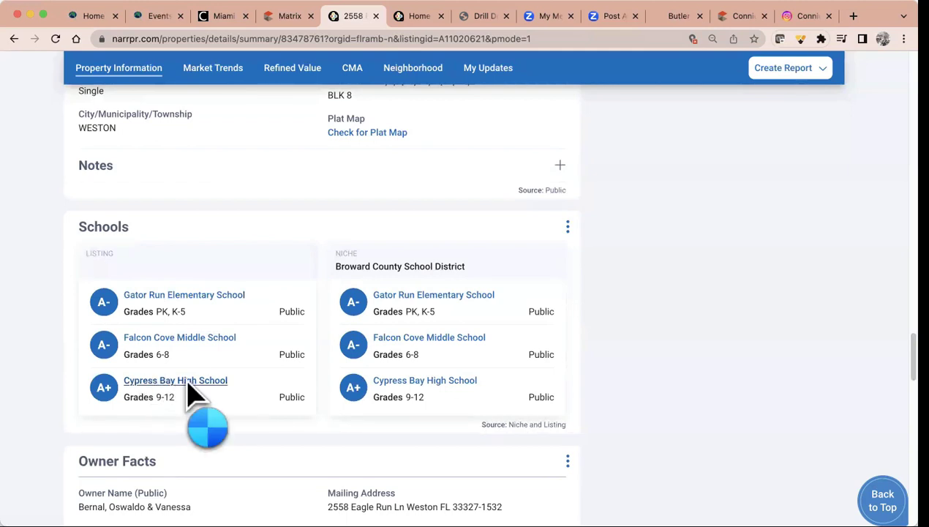
left_click(186, 382)
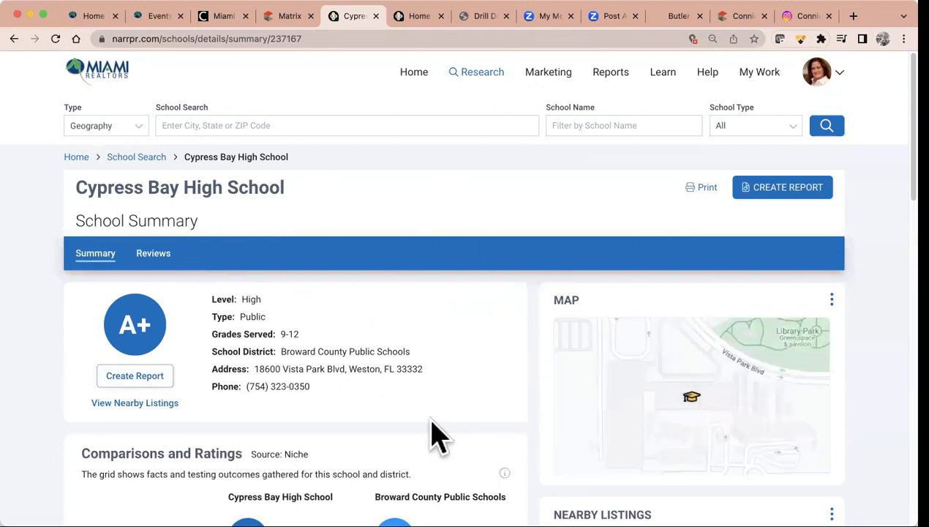
left_click(14, 39)
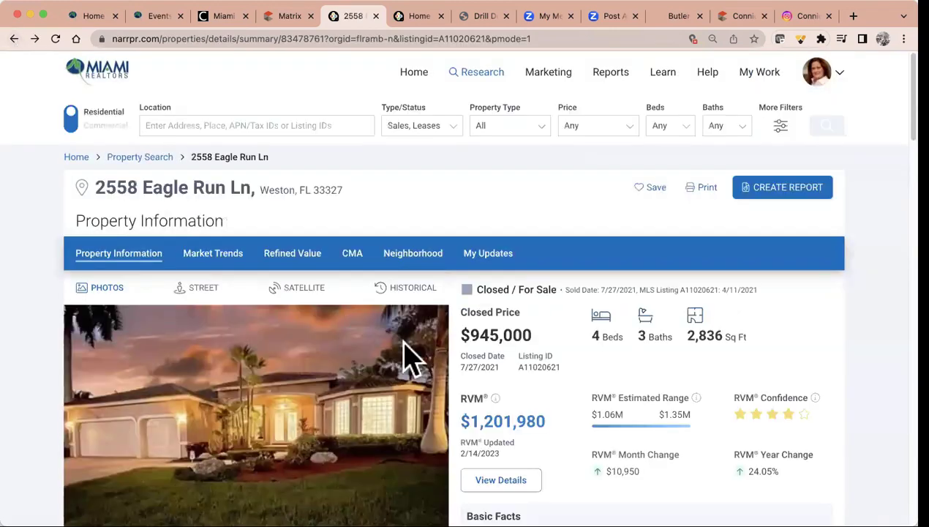
scroll(409, 359, "down", 5)
scroll(409, 358, "up", 5)
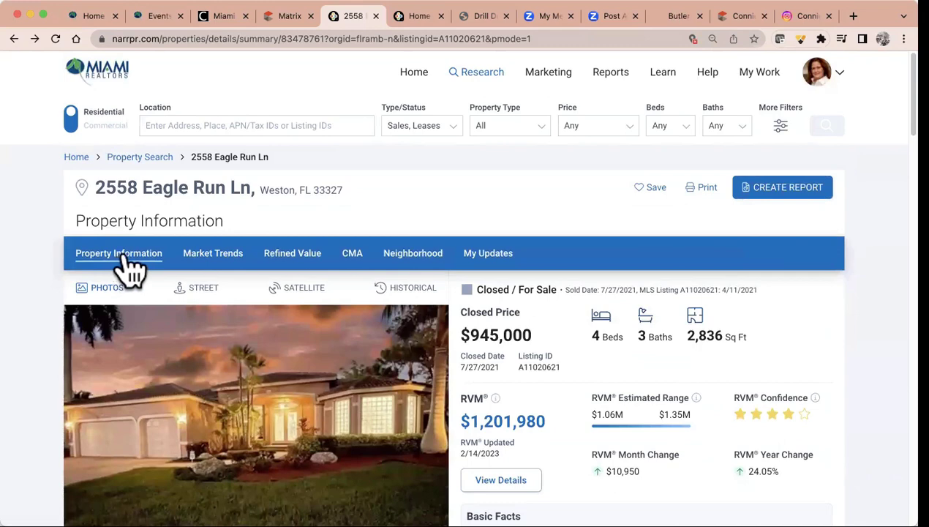
Open Market Trends for Fort Lauderdale 33327 and apply the Single Family property type to all charts
left_click(214, 267)
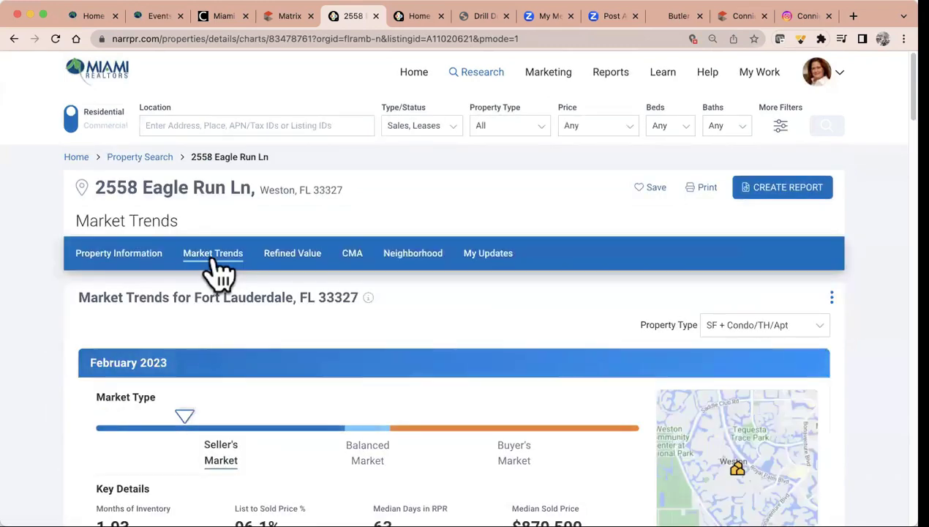
scroll(400, 348, "down", 3)
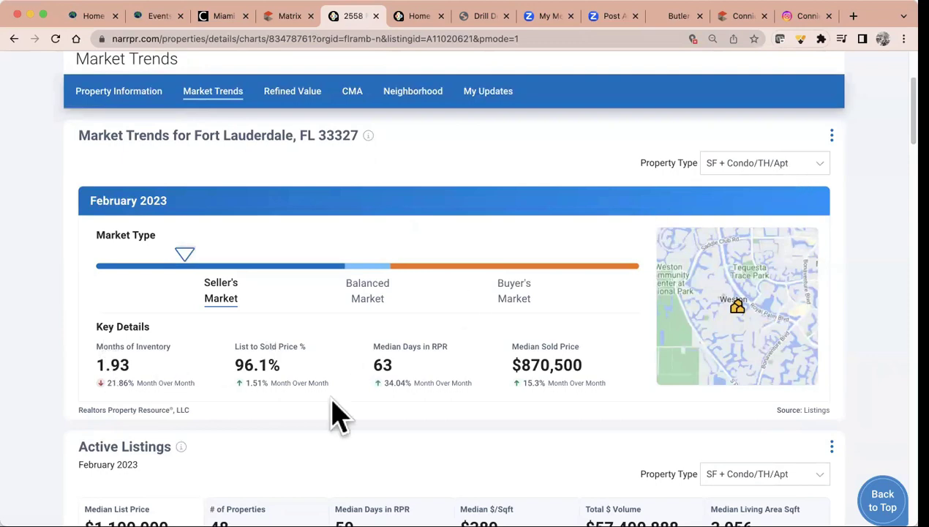
left_click(793, 163)
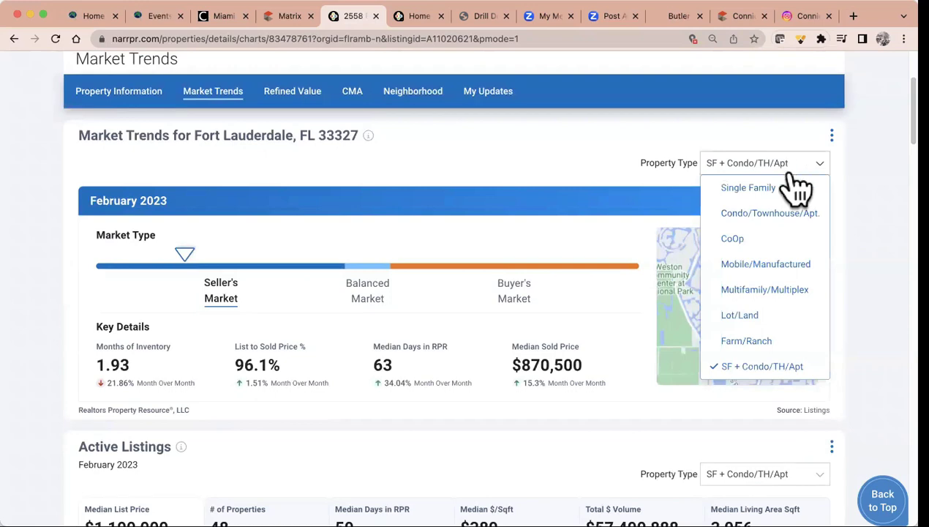
left_click(789, 188)
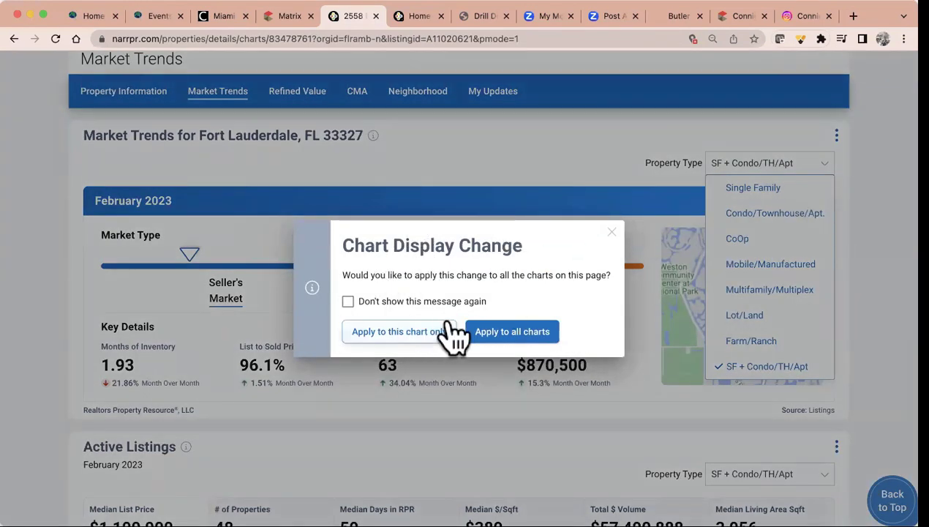
left_click(500, 336)
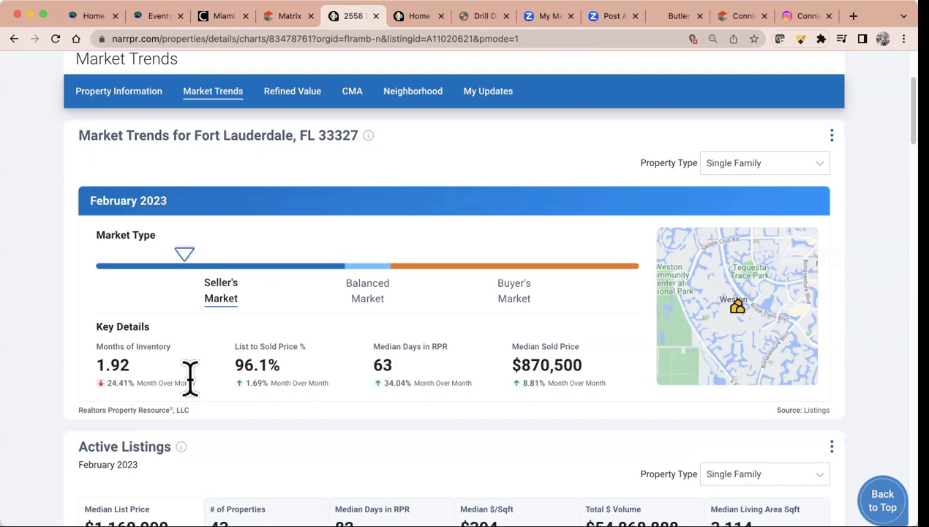
scroll(398, 350, "down", 5)
scroll(401, 360, "down", 2)
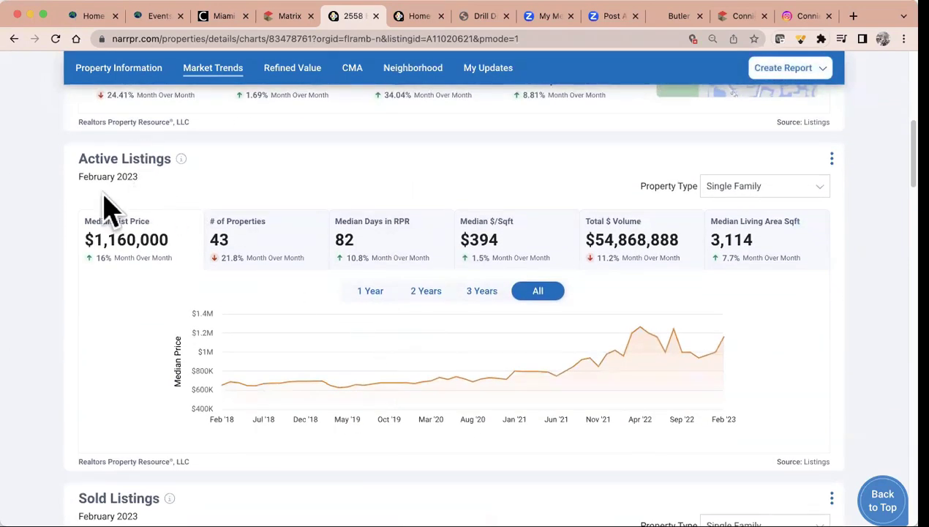
mouse_move(181, 159)
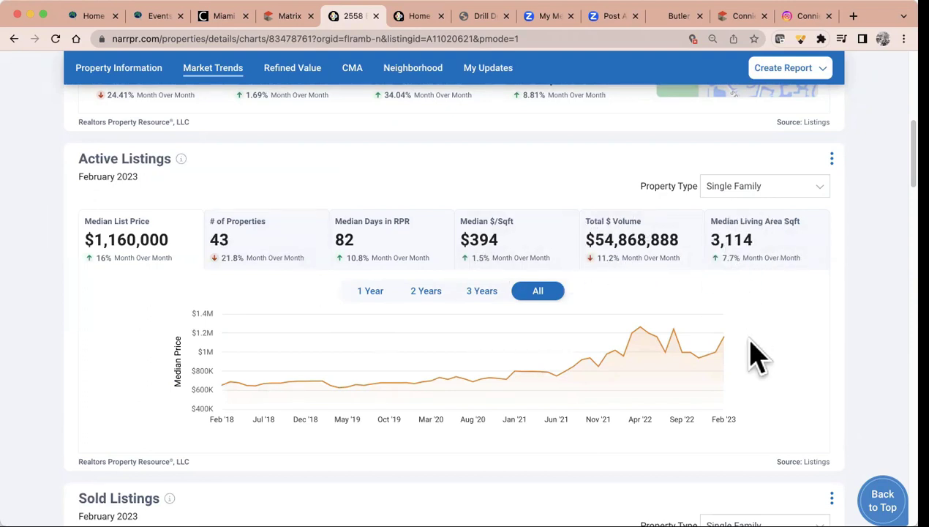
scroll(757, 357, "down", 5)
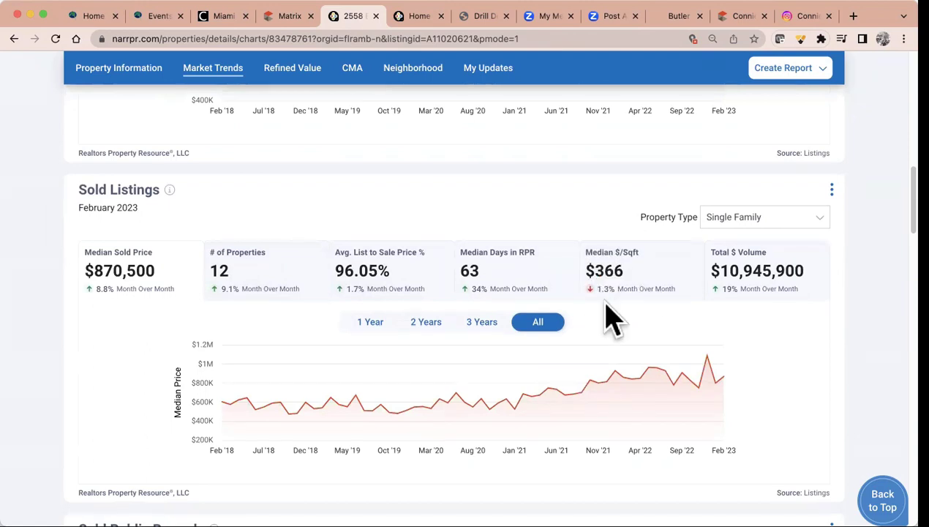
scroll(611, 318, "down", 5)
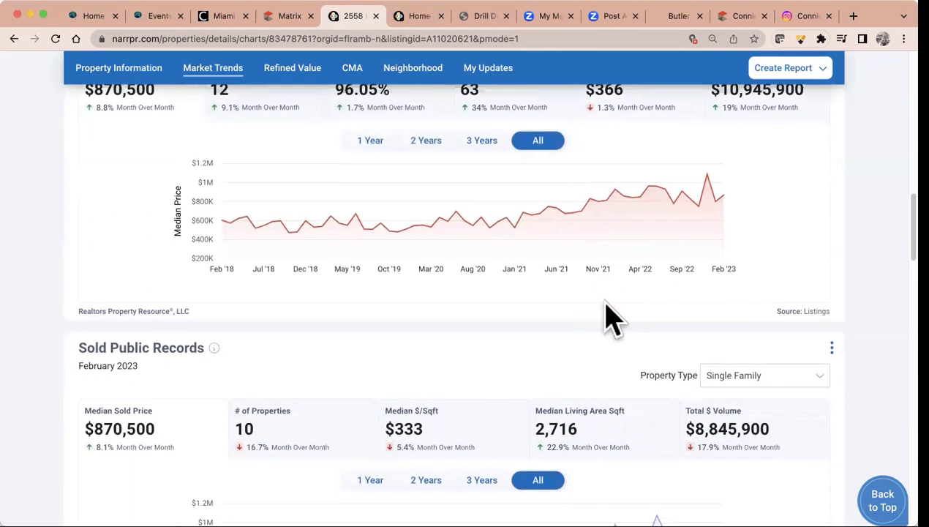
scroll(611, 318, "down", 1)
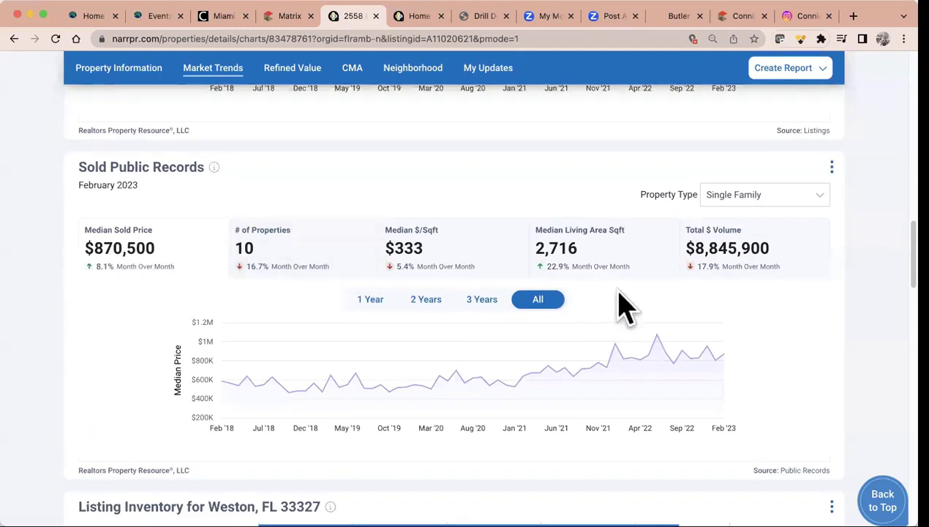
scroll(657, 313, "down", 5)
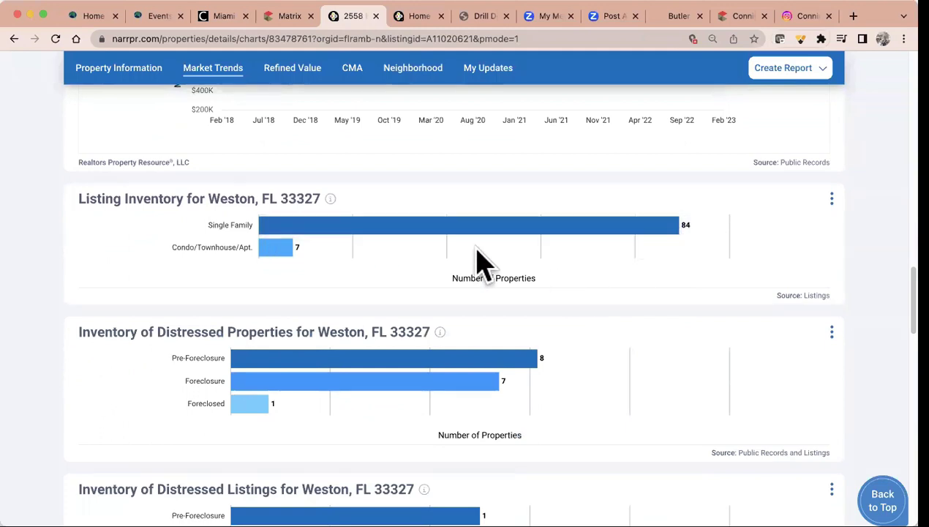
mouse_move(306, 258)
scroll(245, 433, "down", 5)
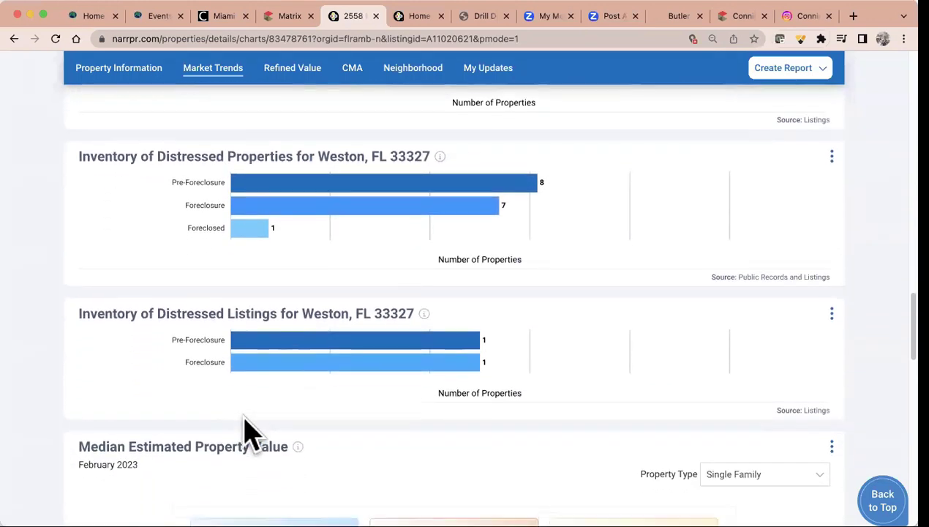
scroll(404, 441, "down", 4)
scroll(405, 442, "down", 4)
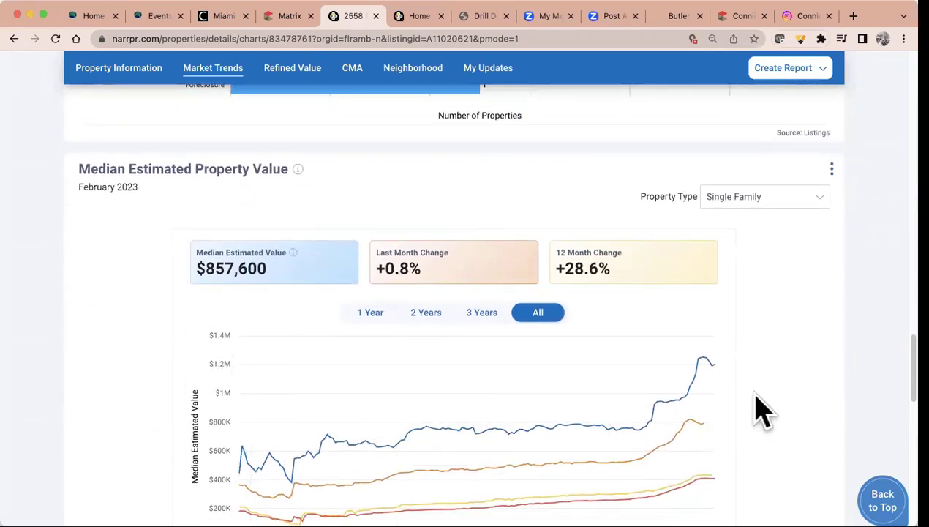
scroll(760, 411, "down", 10)
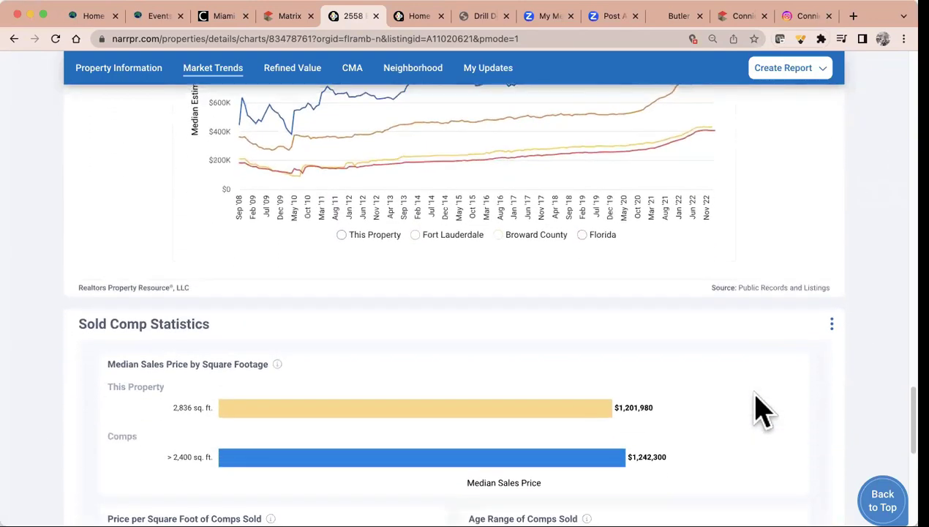
scroll(761, 411, "down", 3)
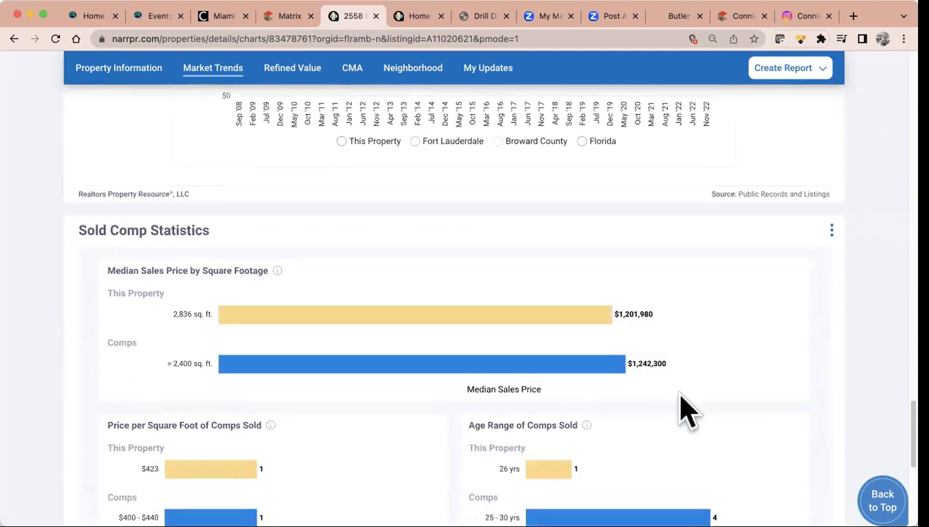
scroll(688, 411, "down", 5)
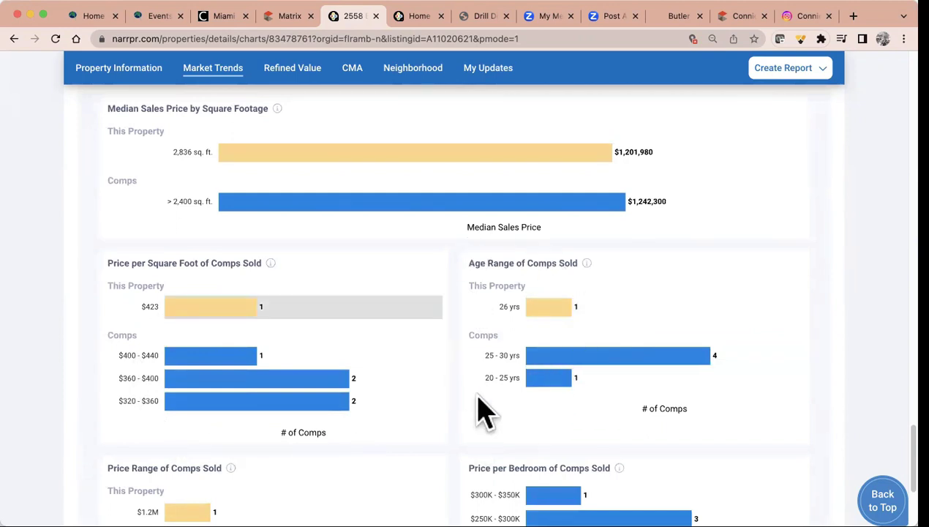
scroll(504, 401, "down", 5)
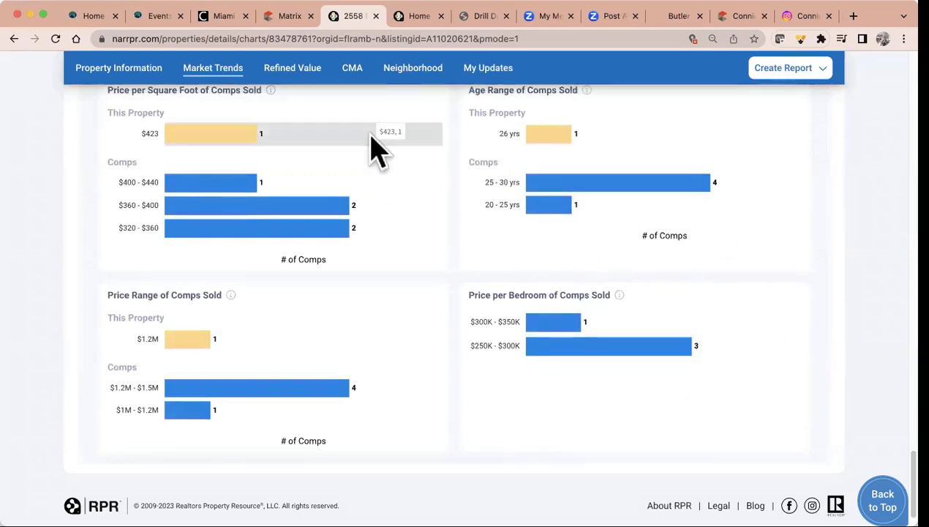
Add a Major Kitchen Remodel (Midrange) completed January 2023 to the refined value estimate
left_click(300, 70)
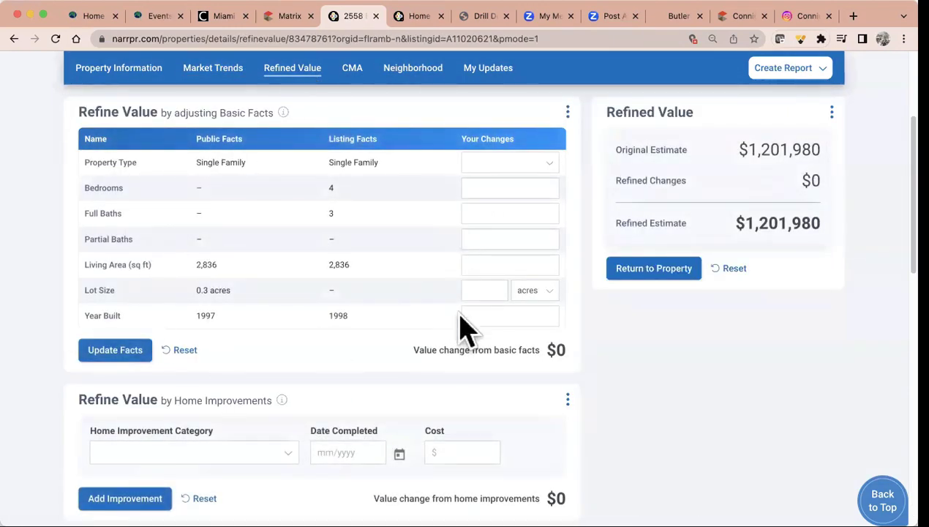
scroll(464, 331, "down", 3)
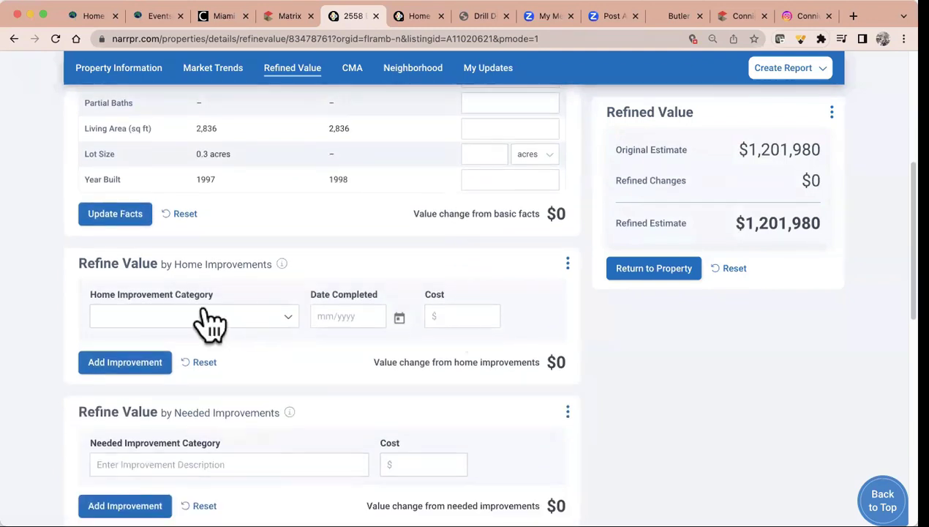
left_click(245, 332)
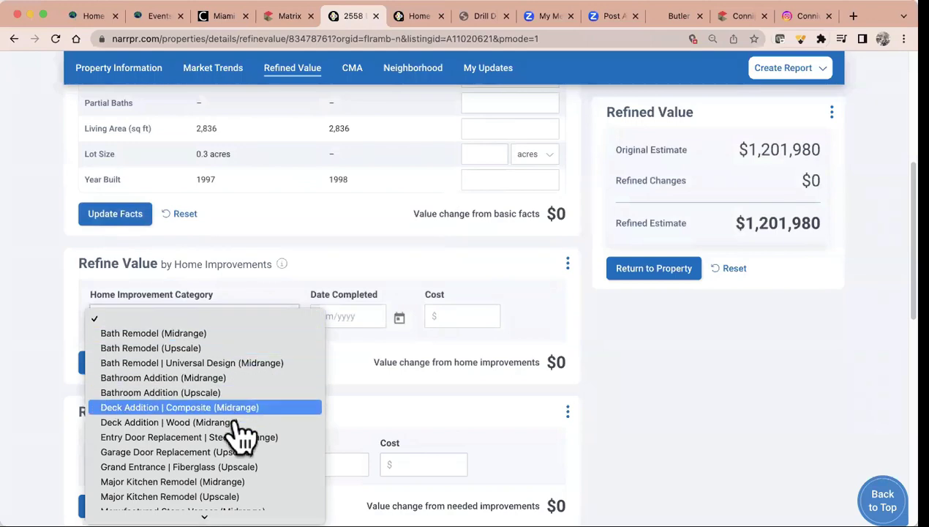
scroll(236, 433, "down", 3)
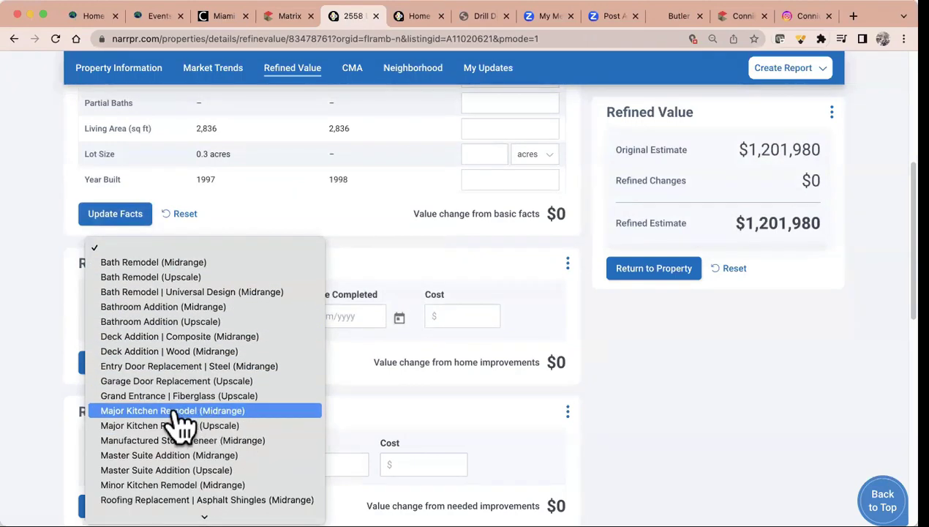
left_click(189, 413)
left_click(359, 316)
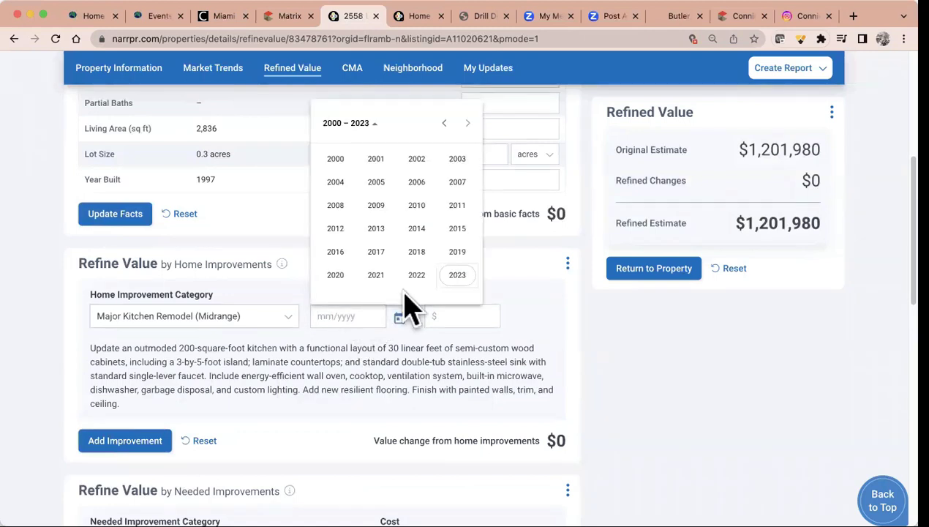
left_click(457, 275)
left_click(335, 183)
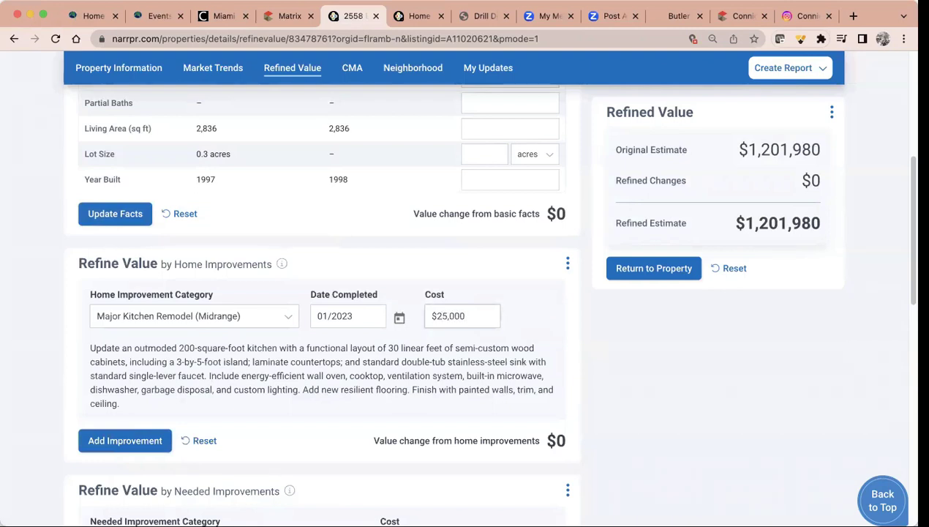
left_click(135, 445)
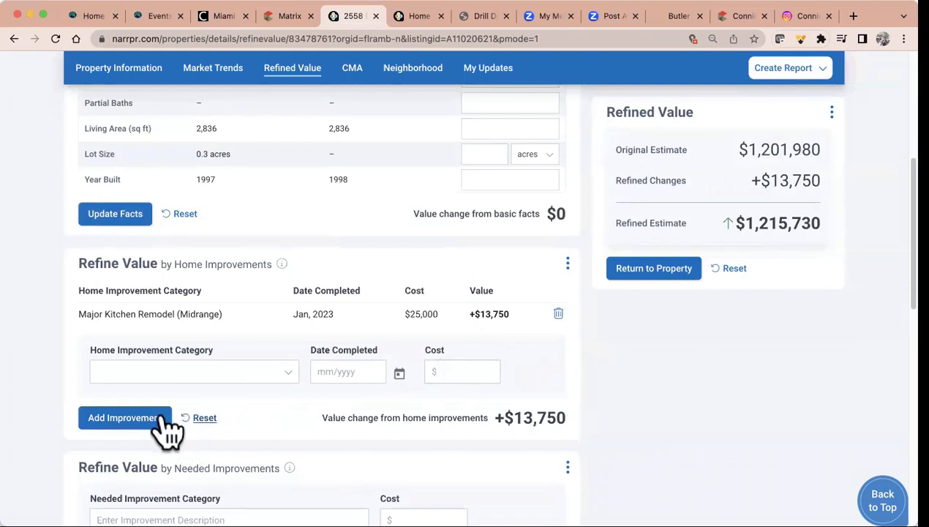
Browse the improvement categories, then delete the kitchen remodel so the estimate returns to $1,201,980
left_click(130, 433)
left_click(229, 373)
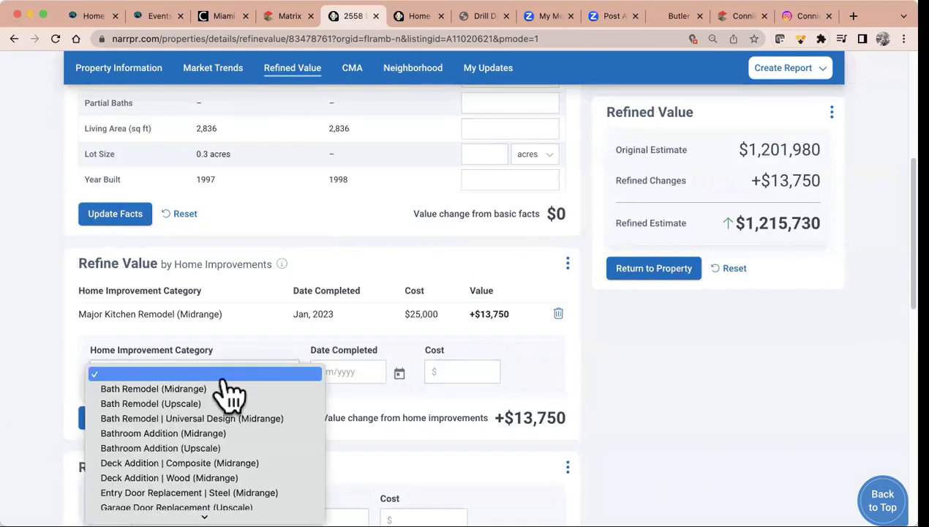
scroll(229, 393, "down", 10)
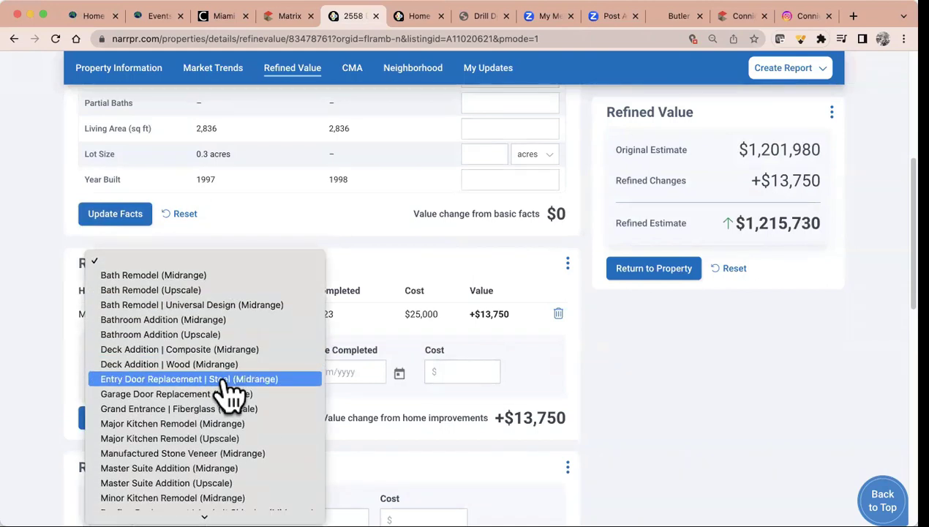
scroll(230, 393, "down", 3)
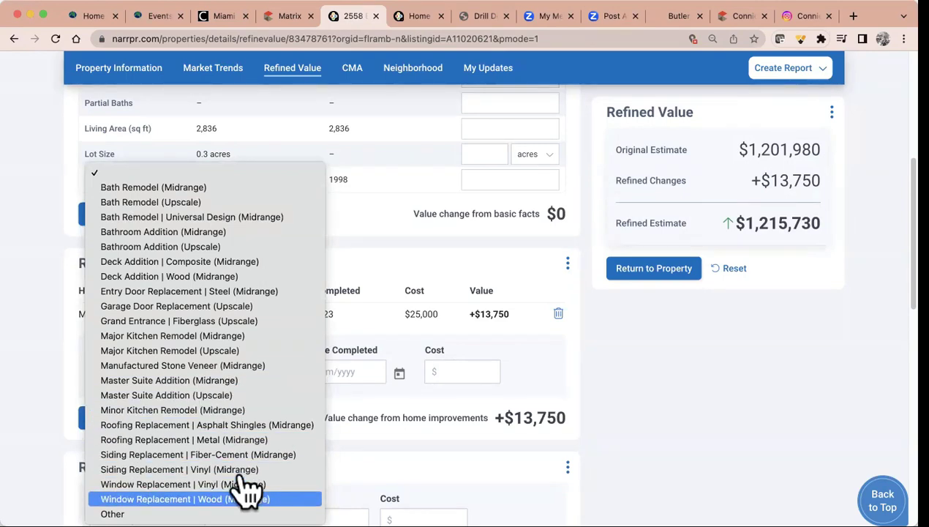
key("Down")
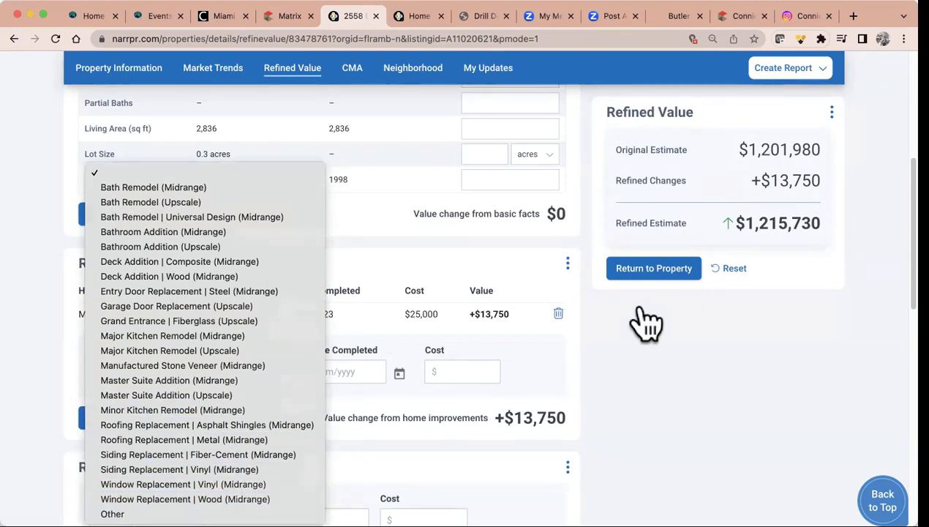
left_click(643, 326)
left_click(558, 313)
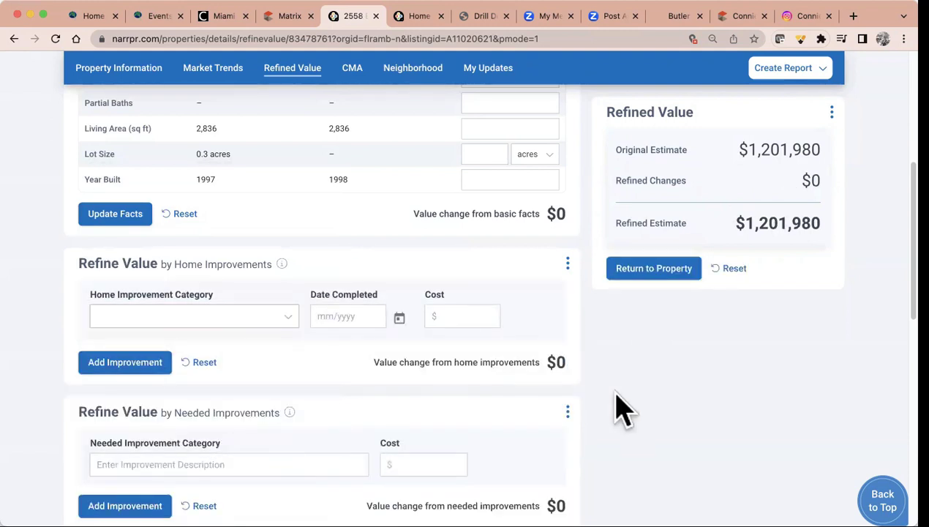
scroll(618, 409, "down", 3)
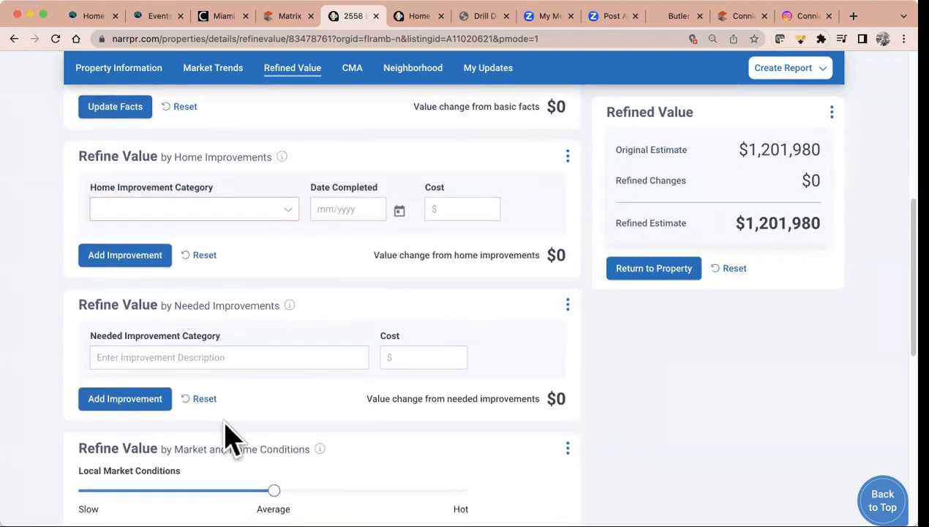
scroll(267, 420, "down", 3)
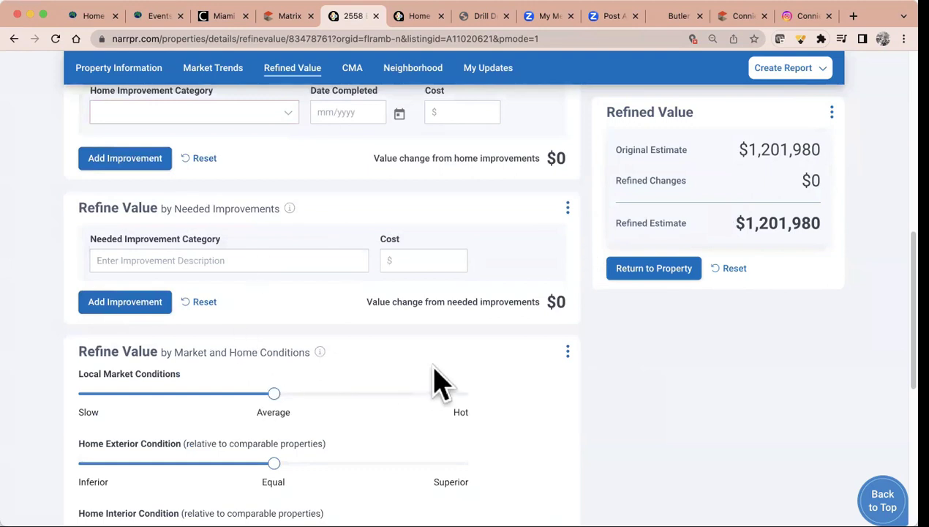
scroll(436, 382, "down", 4)
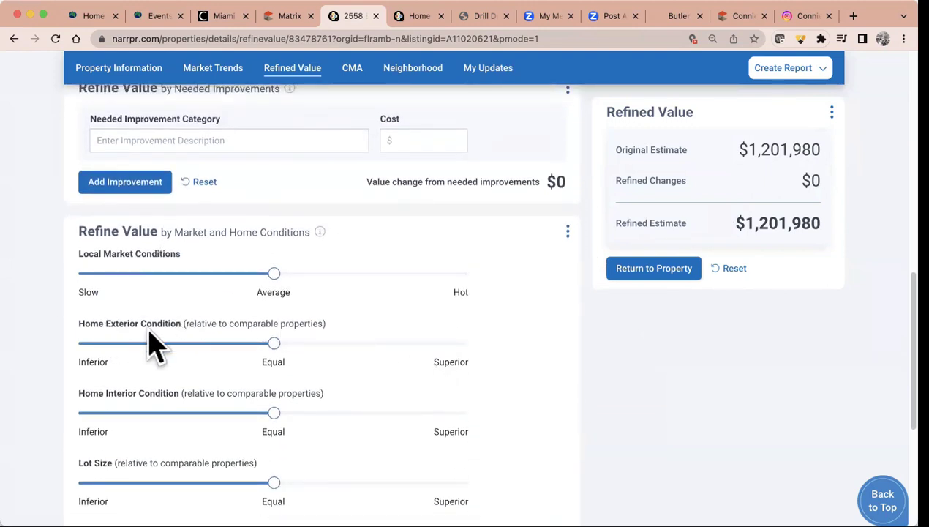
left_click_drag(278, 343, 317, 344)
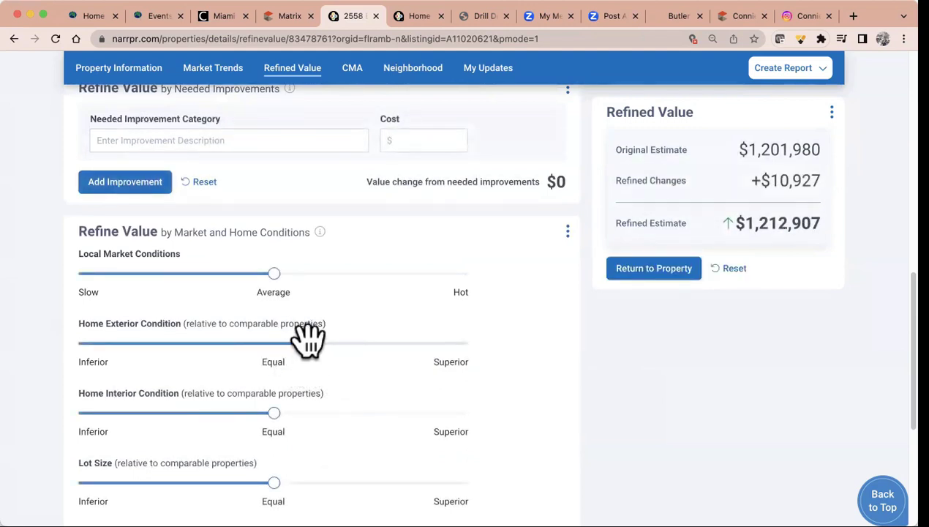
left_click_drag(325, 343, 353, 344)
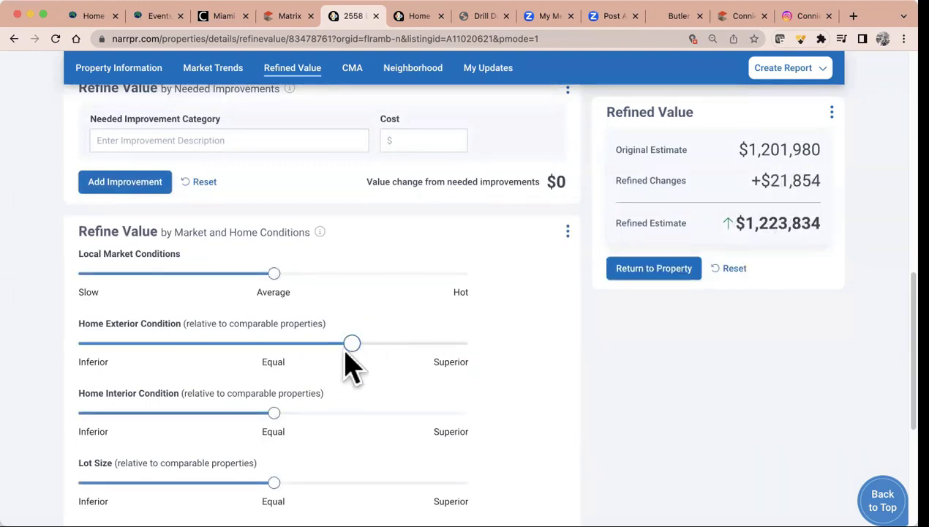
left_click_drag(345, 343, 282, 356)
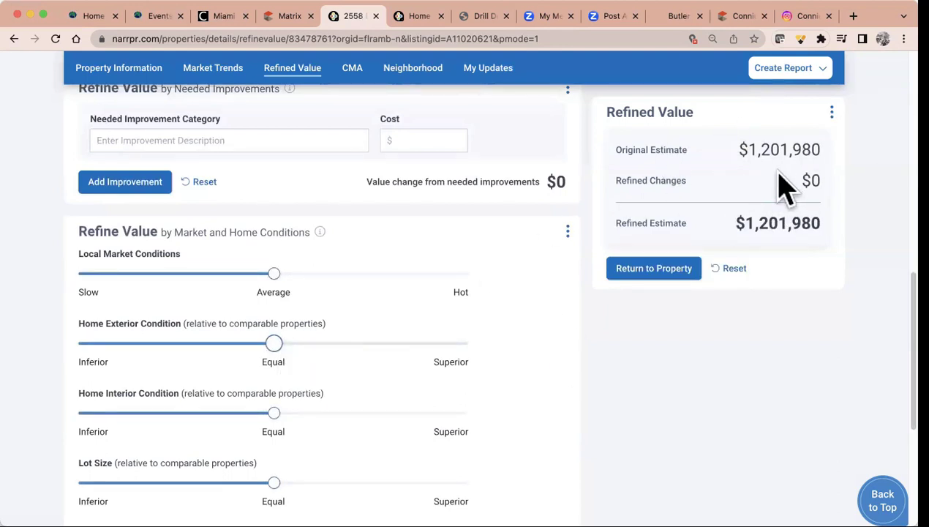
scroll(522, 410, "down", 5)
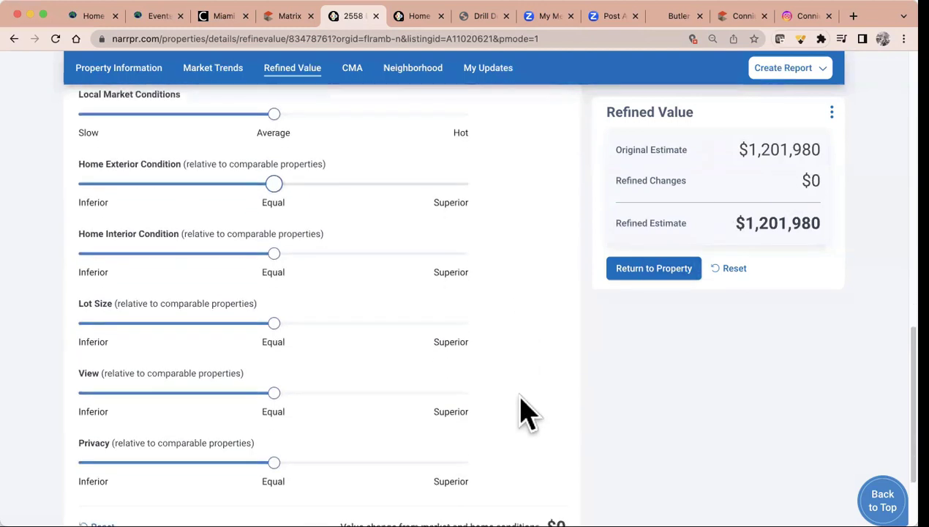
scroll(522, 411, "down", 1)
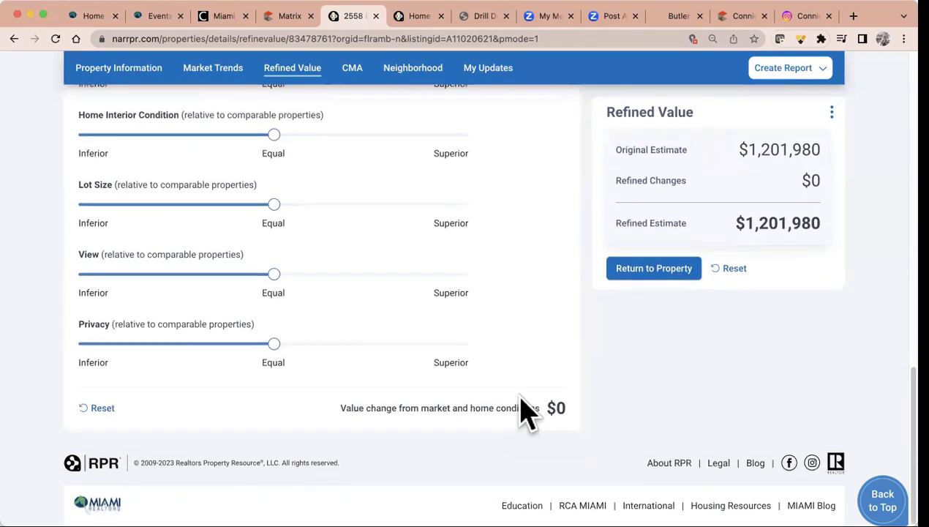
left_click(352, 69)
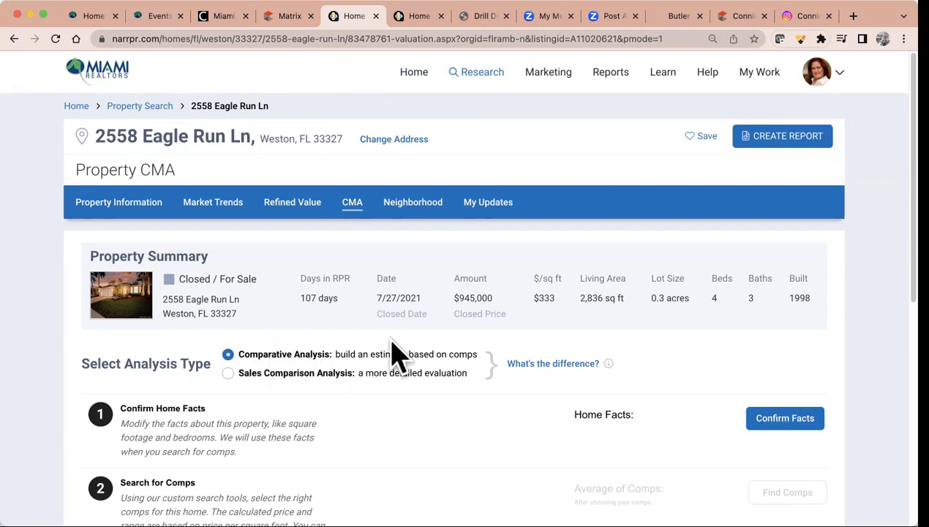
scroll(449, 366, "down", 2)
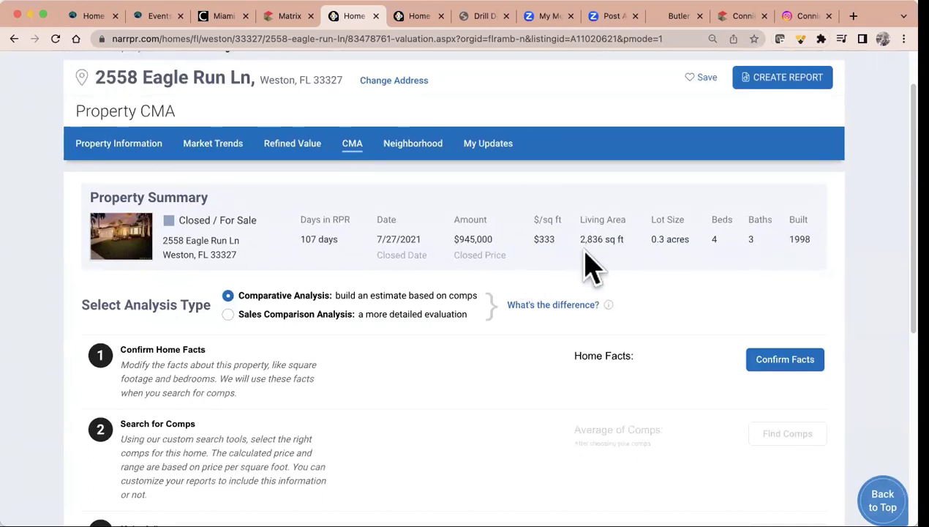
scroll(493, 373, "down", 3)
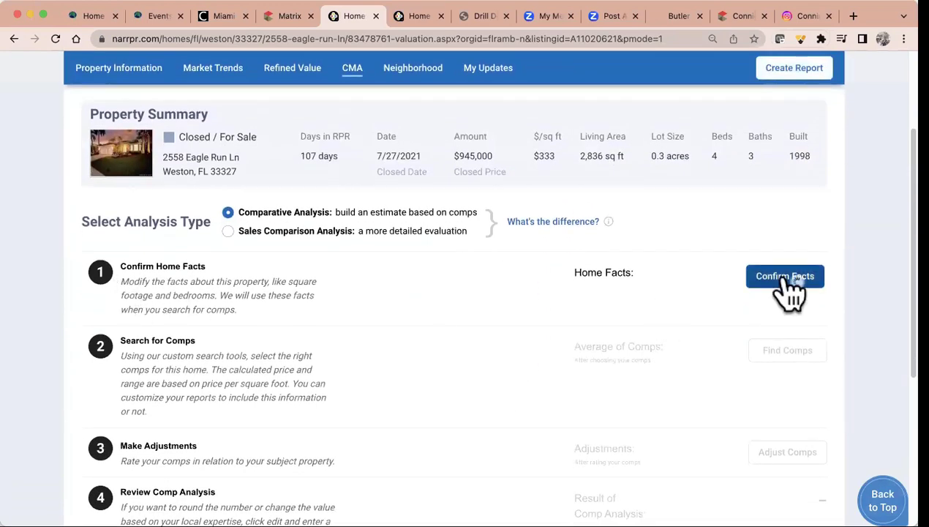
left_click(786, 291)
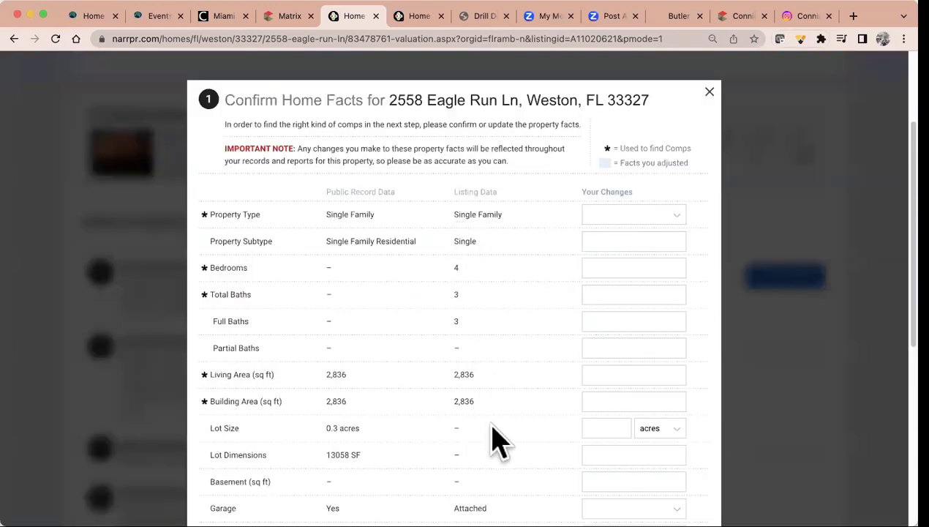
scroll(492, 440, "down", 3)
scroll(499, 439, "down", 5)
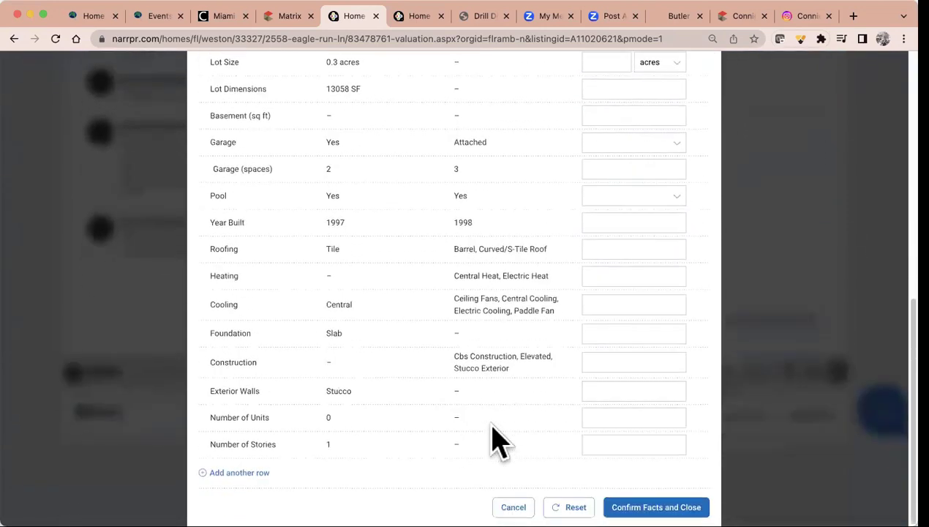
left_click(670, 503)
scroll(711, 400, "up", 3)
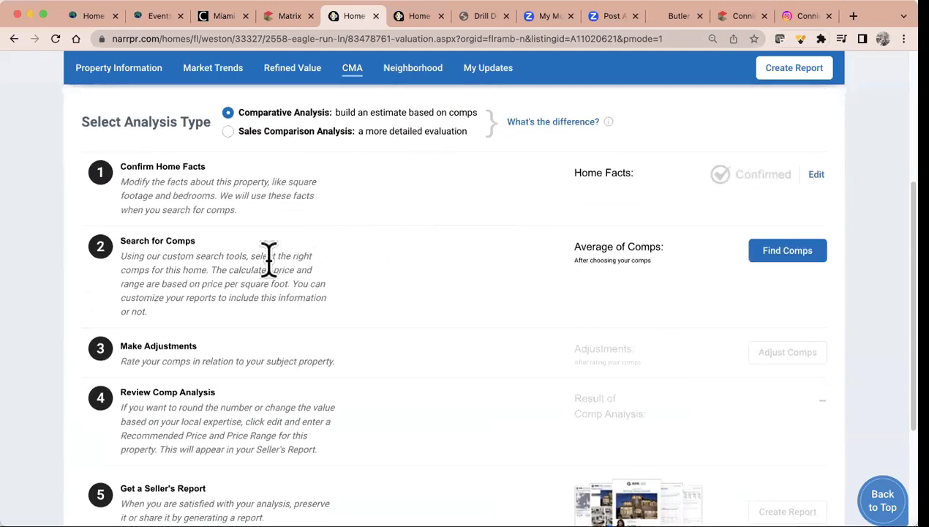
Start a comp search excluding active, pending and under-contract listings, with sales within the last 6 months
left_click(793, 251)
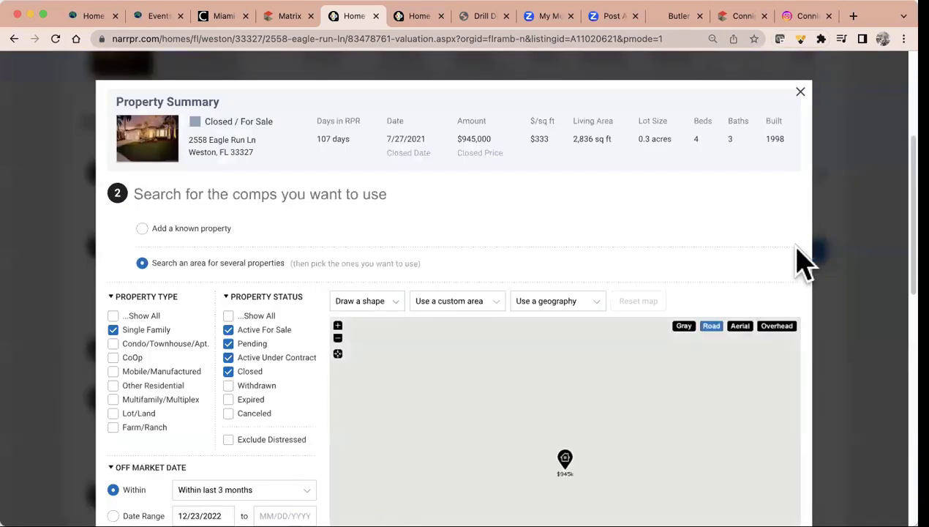
left_click(228, 329)
left_click(229, 343)
left_click(229, 357)
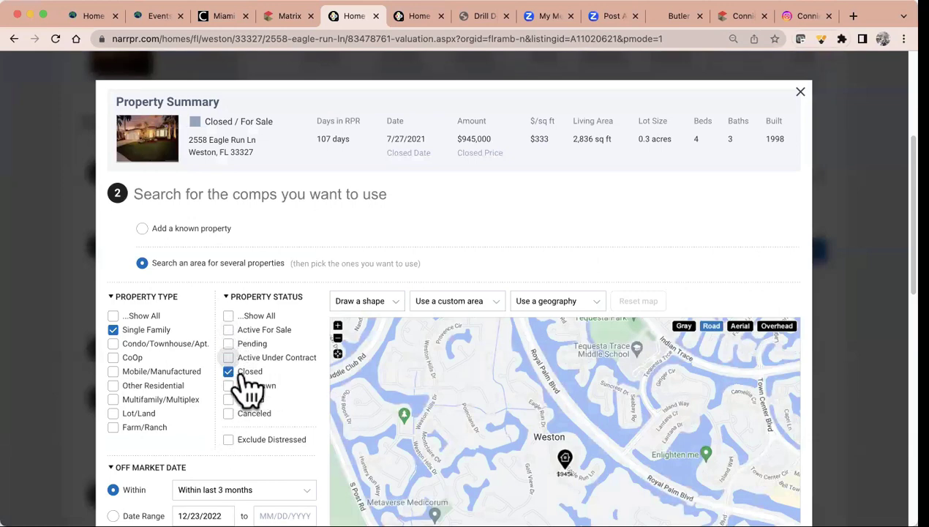
scroll(269, 417, "down", 5)
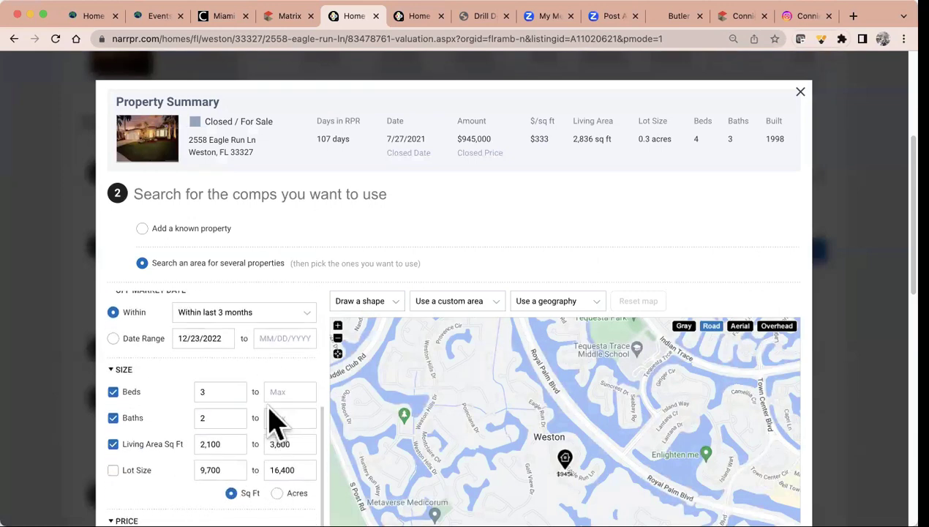
left_click(261, 320)
left_click(265, 333)
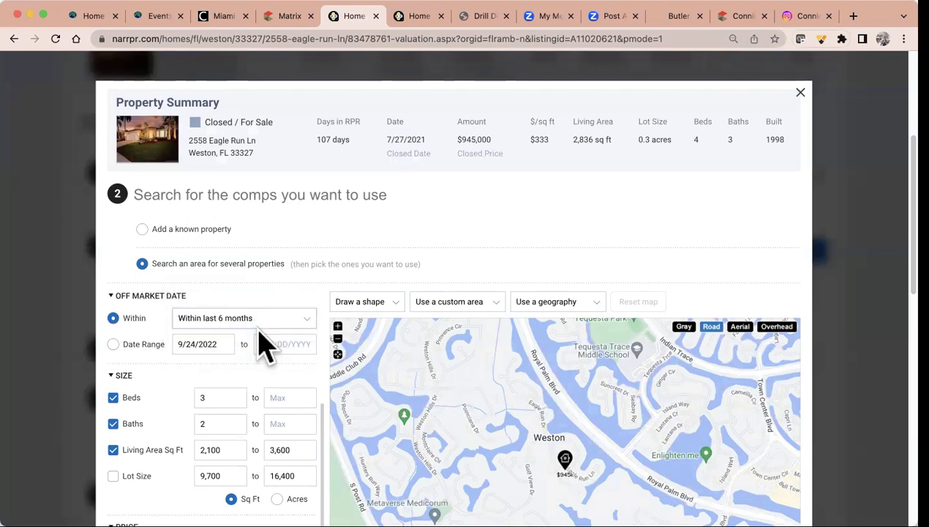
Require at least 4 bedrooms and turn on the lot size filter
scroll(176, 408, "down", 1)
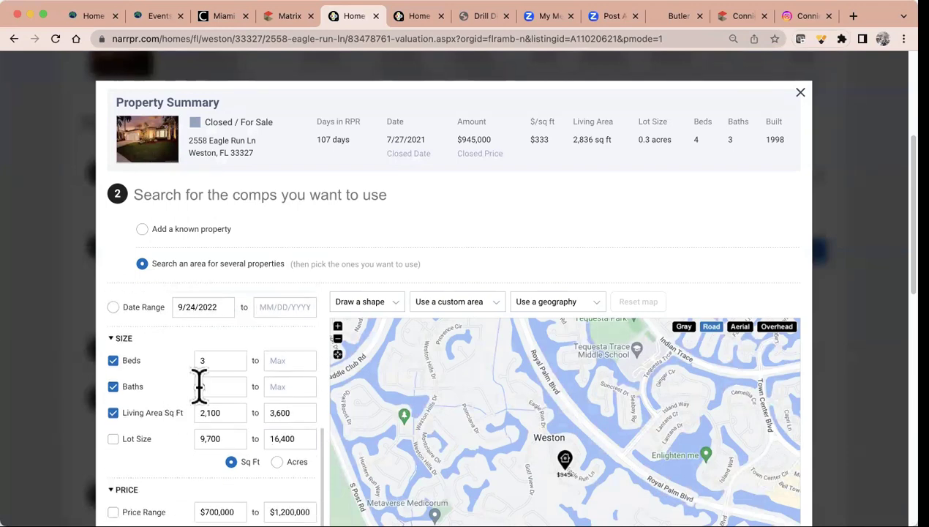
left_click(207, 360)
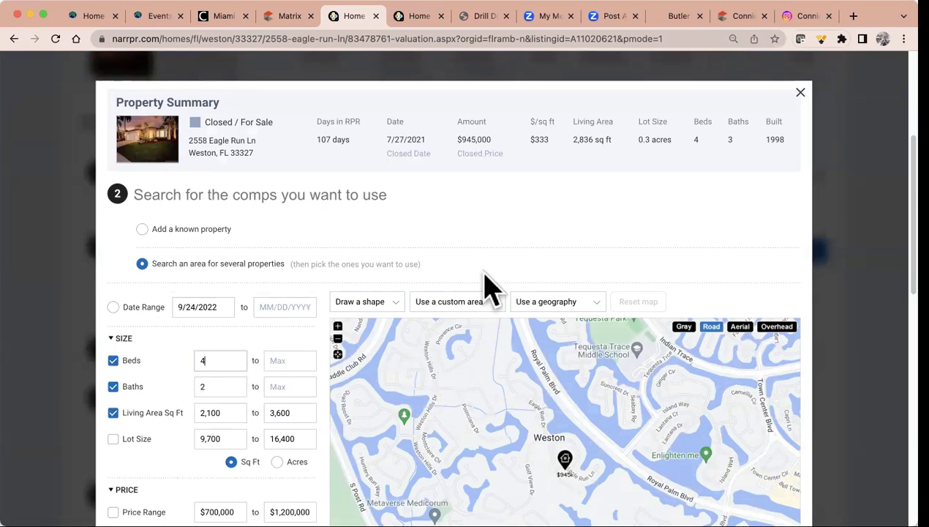
scroll(482, 285, "down", 2)
scroll(486, 281, "down", 2)
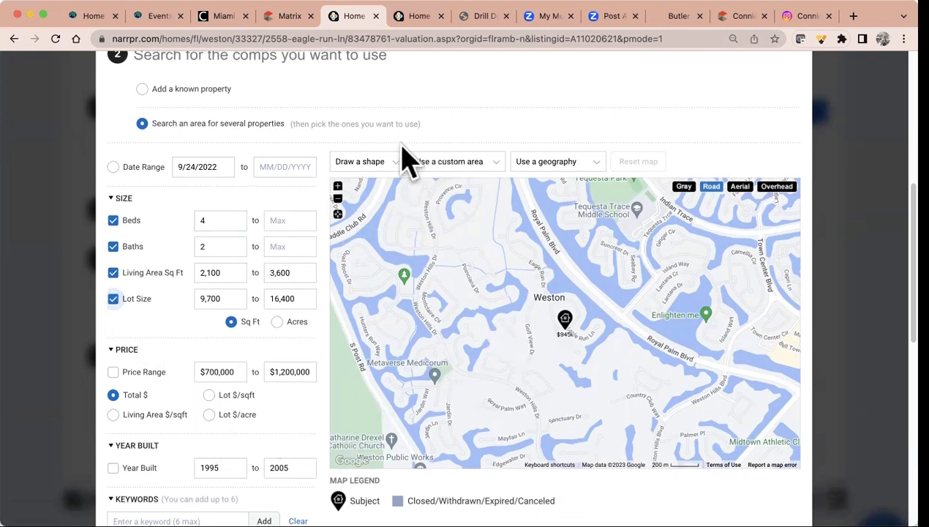
Draw a 0.60-mile radius around the subject home and search for comps within it
left_click(385, 164)
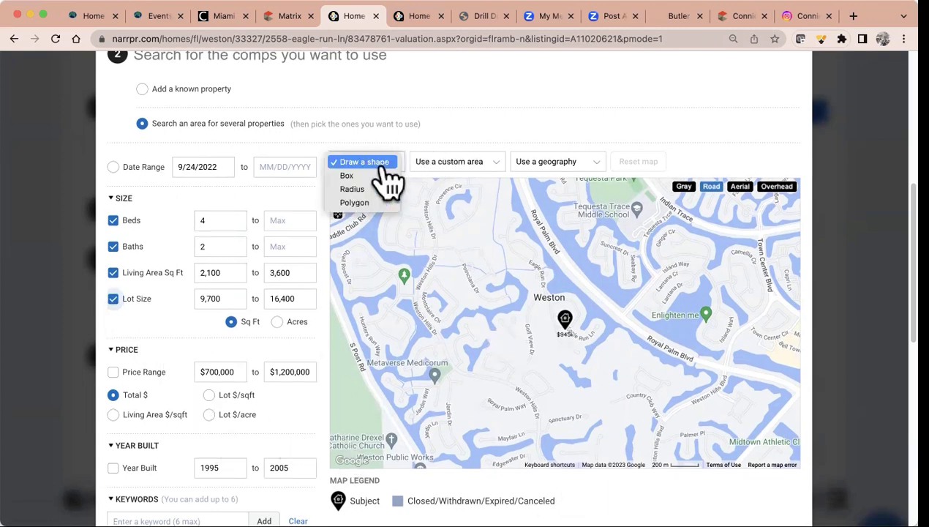
left_click(358, 189)
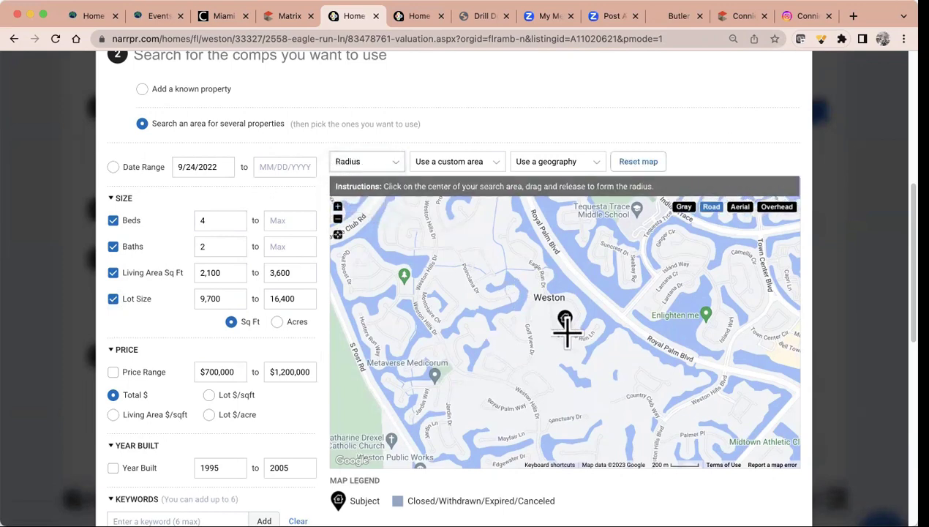
left_click_drag(563, 327, 646, 422)
left_click(614, 495)
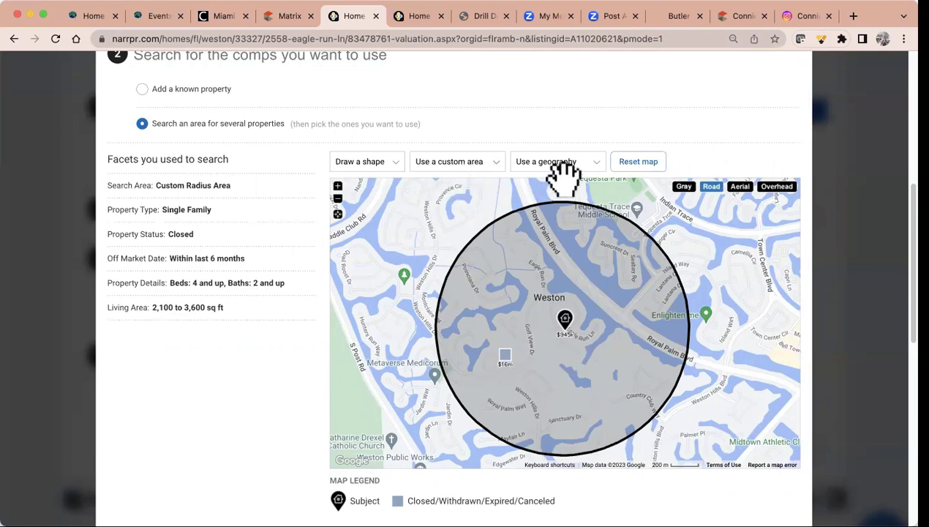
Try macro and minor neighborhood boundaries, then search within the Weston Hills intermediate neighborhood
left_click(382, 167)
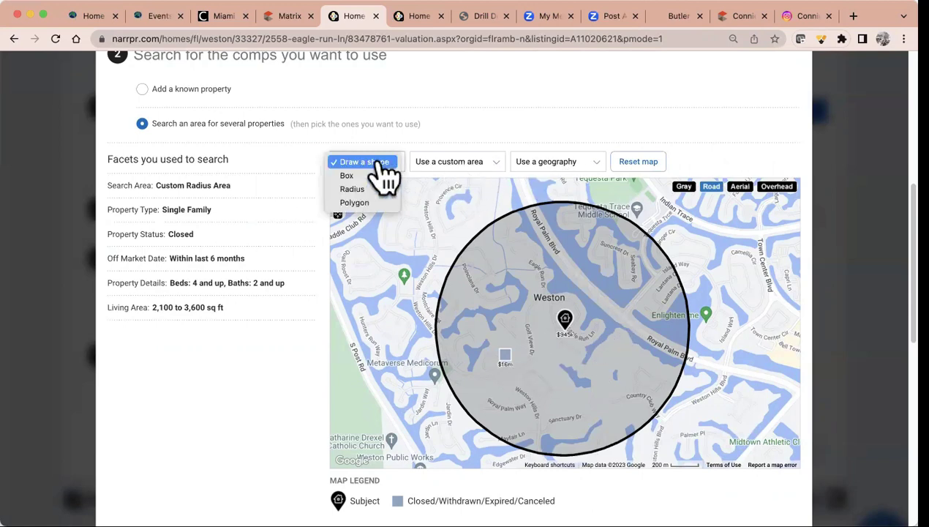
left_click(557, 168)
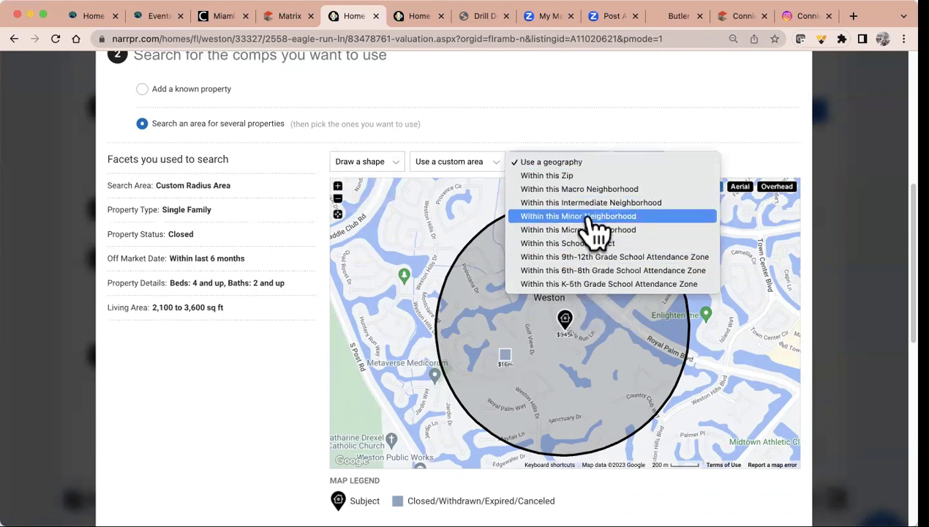
left_click(591, 190)
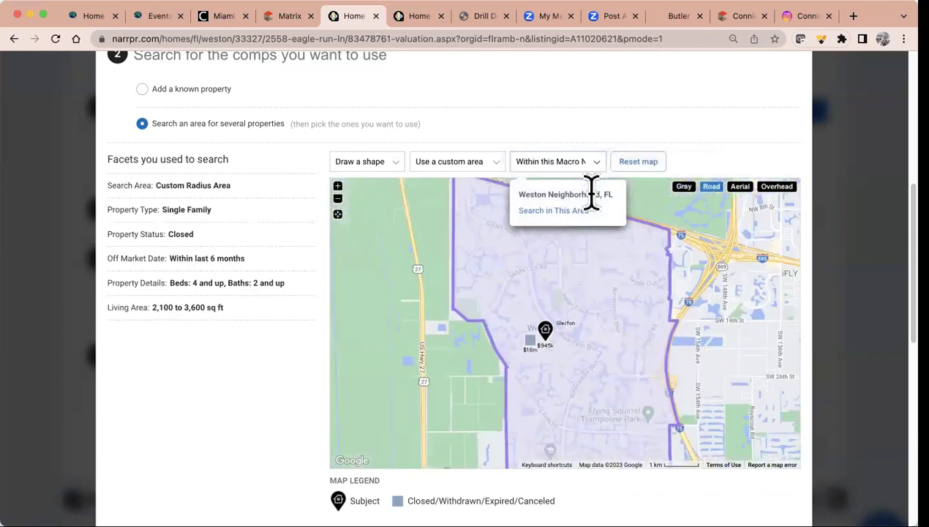
left_click(578, 162)
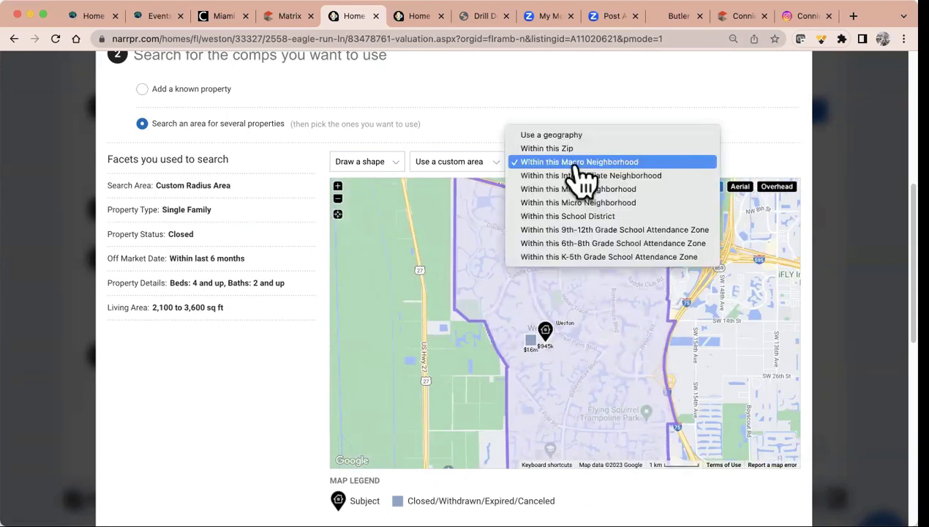
left_click(578, 192)
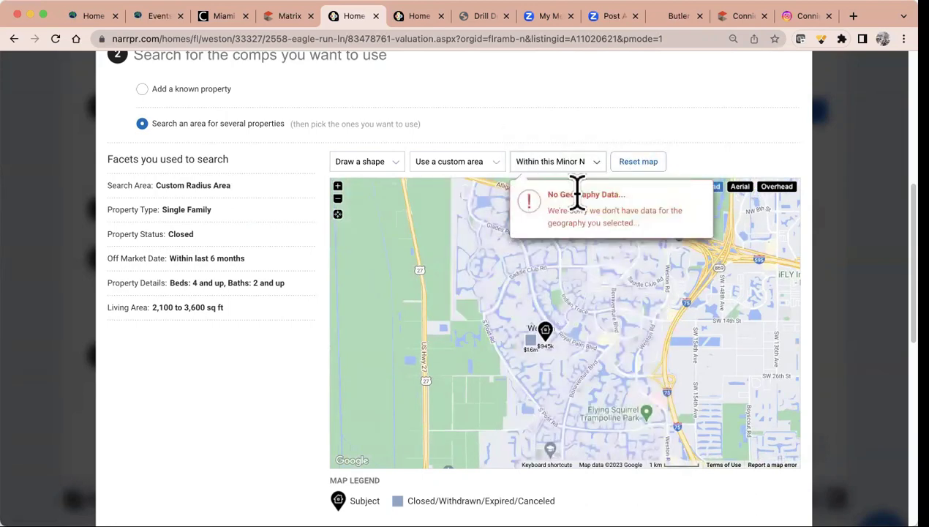
left_click(577, 162)
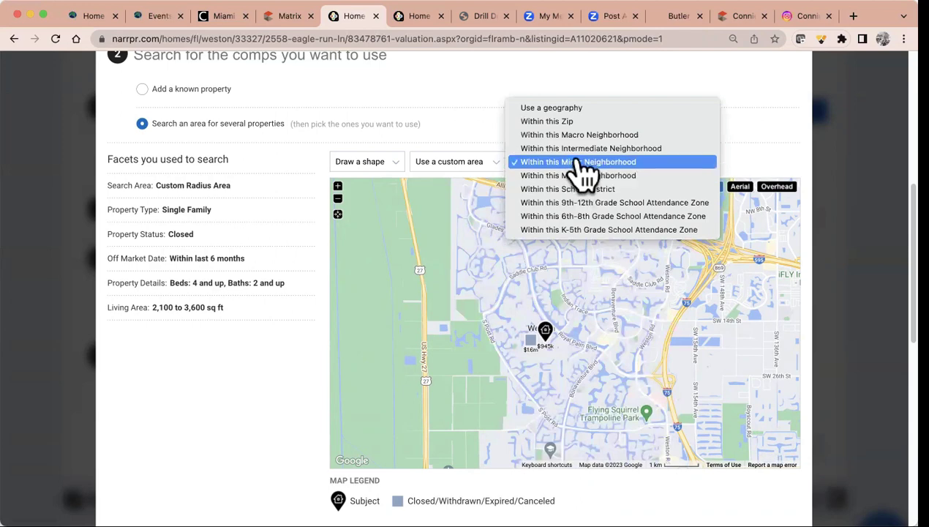
left_click(578, 149)
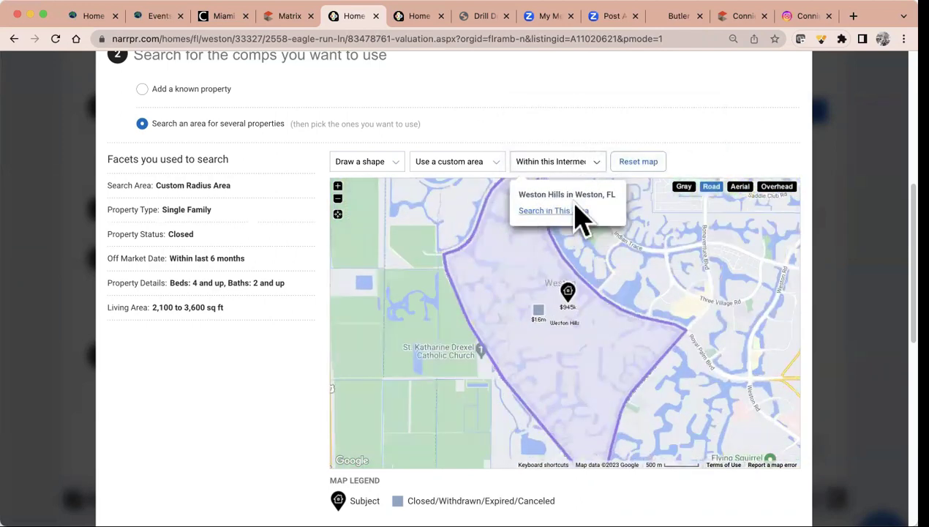
left_click(574, 213)
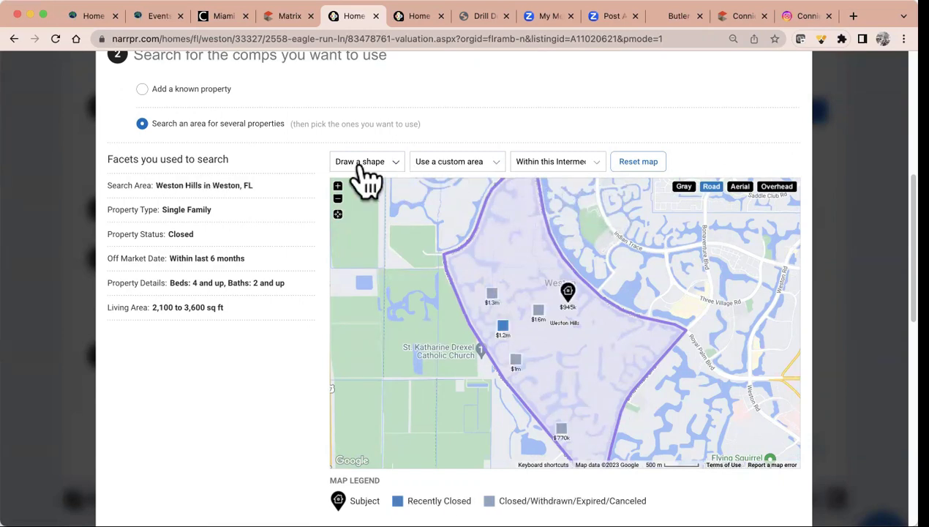
Review the custom area and shape options, keeping the intermediate neighborhood boundary
left_click(483, 162)
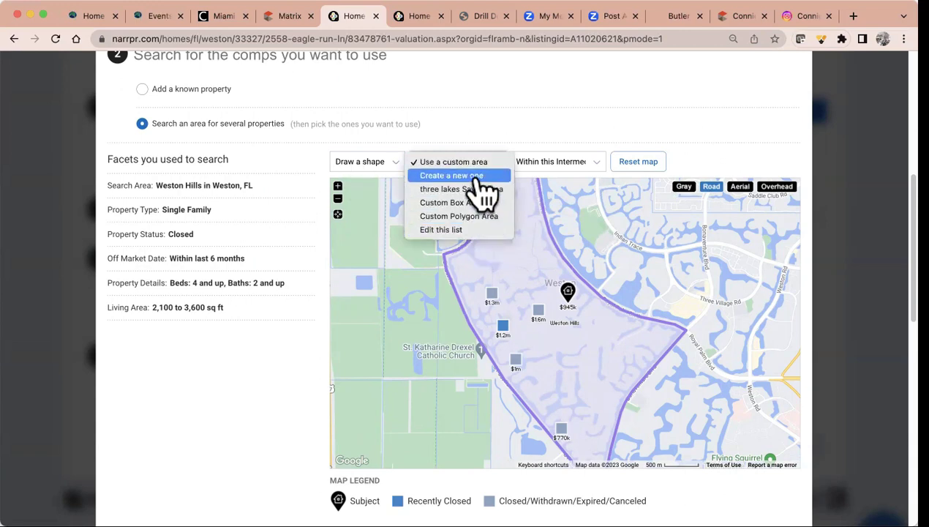
left_click(372, 162)
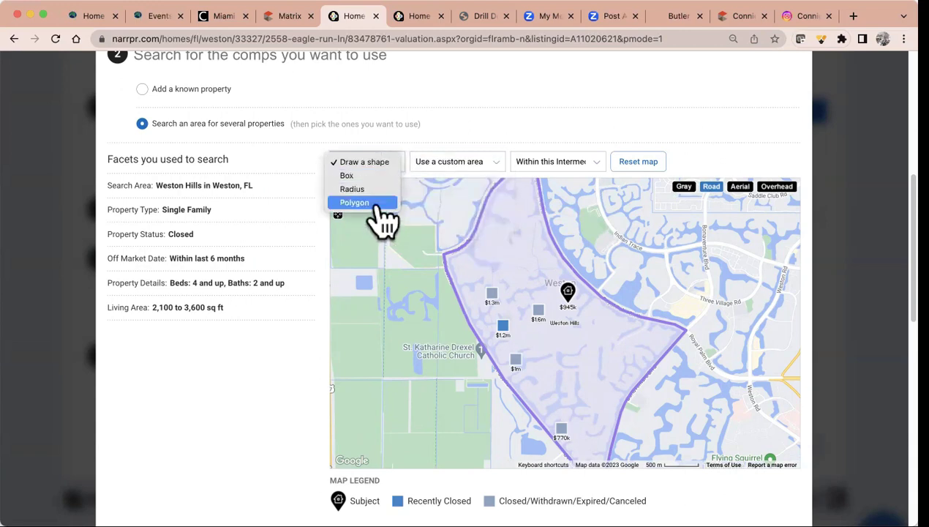
left_click(574, 162)
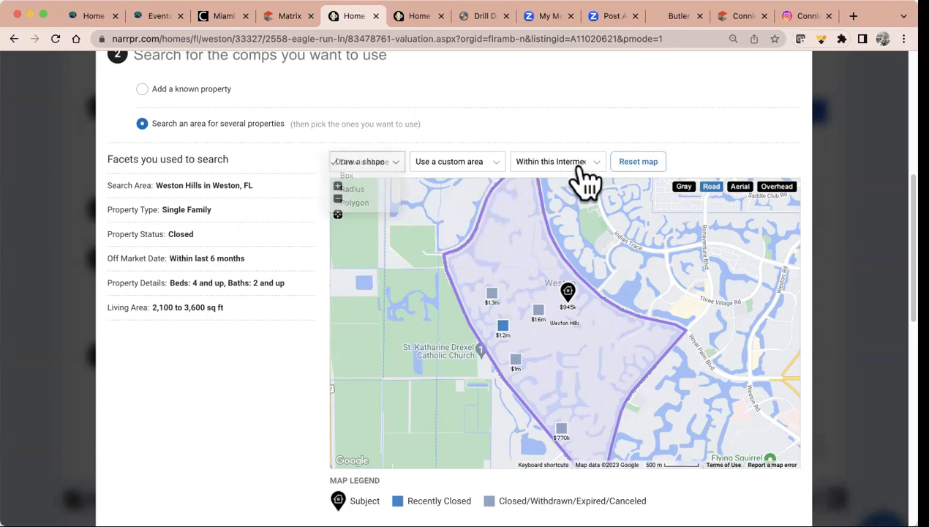
left_click(578, 164)
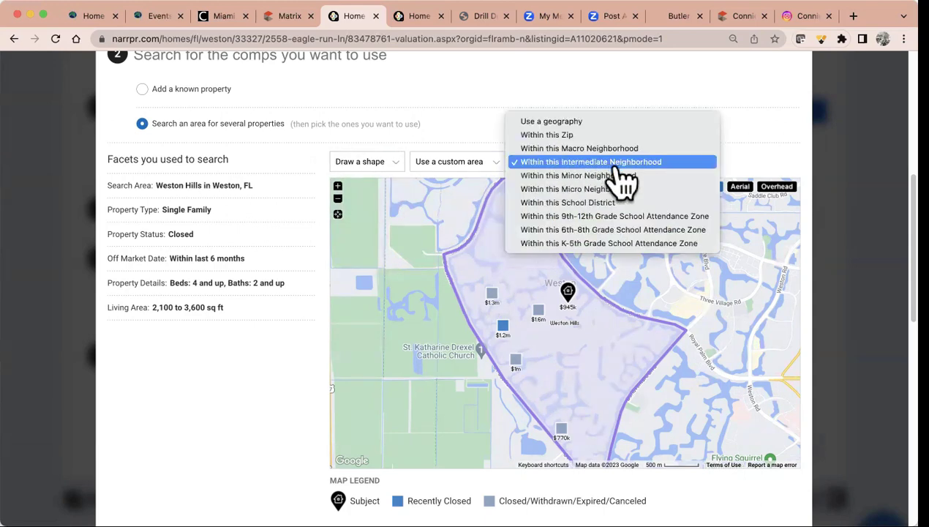
left_click(254, 416)
scroll(255, 416, "down", 5)
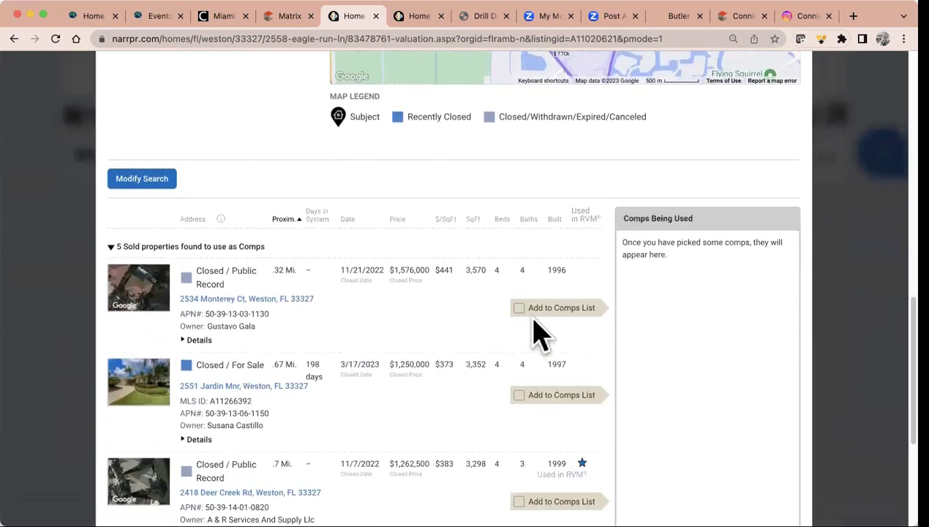
Add all five sold comps to the comps list and update the valuation to $1,031,737
left_click(519, 307)
left_click(518, 395)
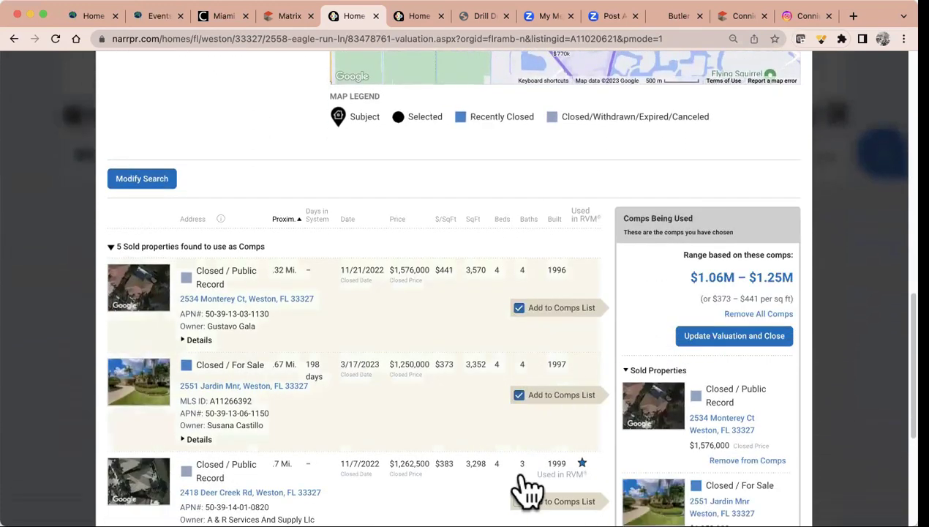
left_click(519, 501)
scroll(611, 409, "down", 3)
scroll(612, 408, "down", 2)
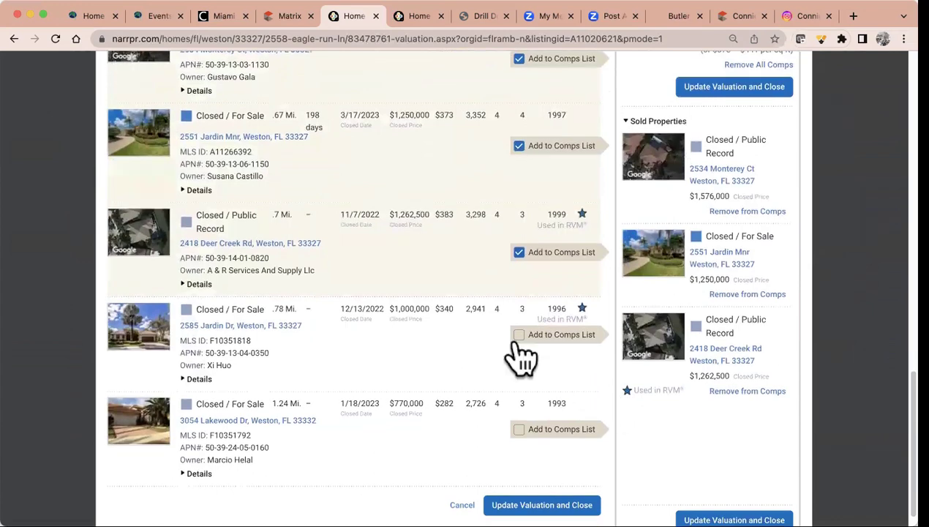
left_click(518, 334)
left_click(520, 430)
scroll(703, 424, "down", 2)
left_click(735, 492)
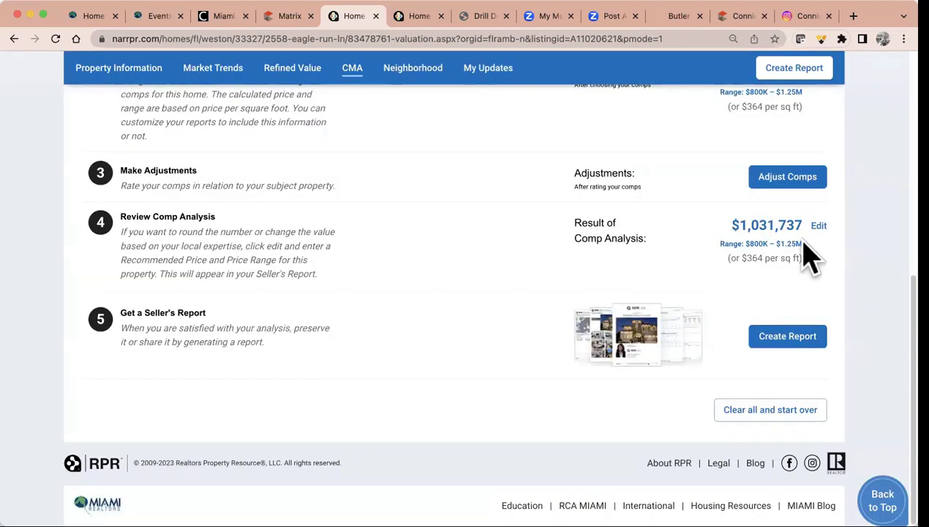
Edit the comp analysis and save a recommended price of $1,035,000
left_click(818, 227)
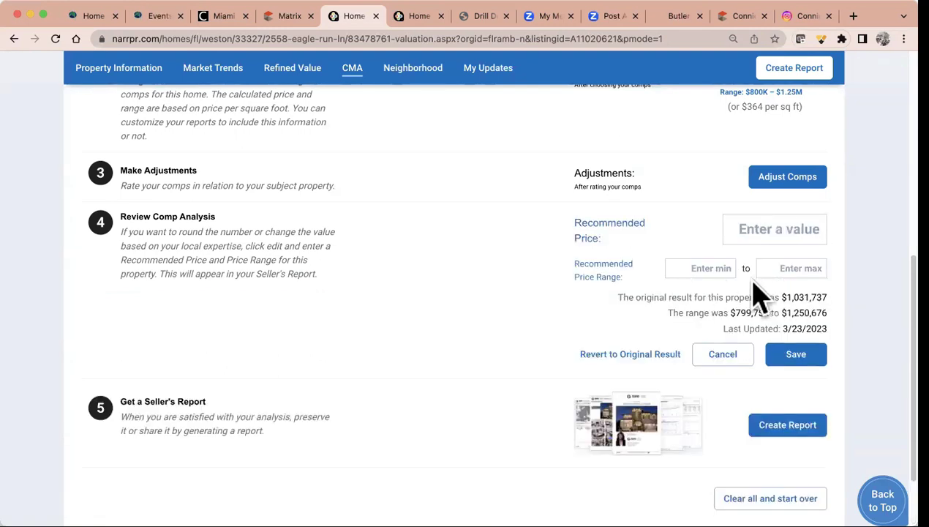
left_click(764, 229)
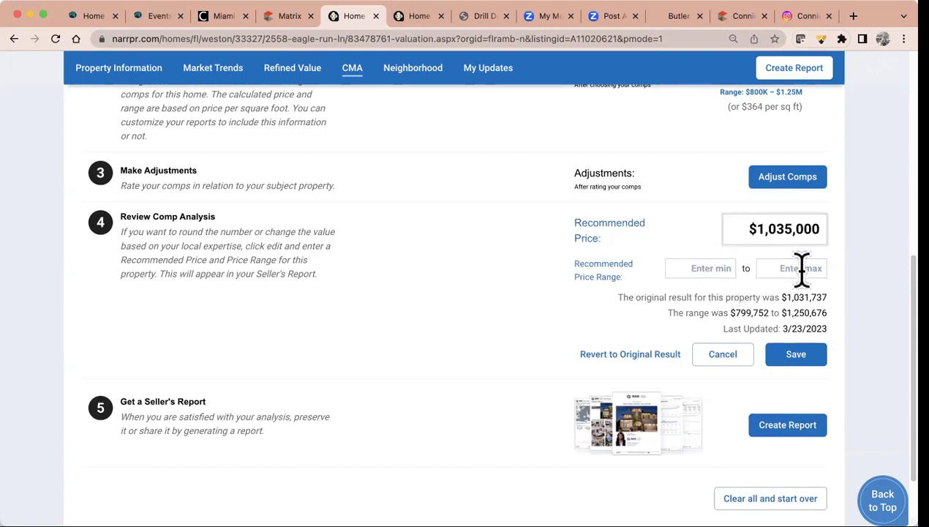
left_click(796, 354)
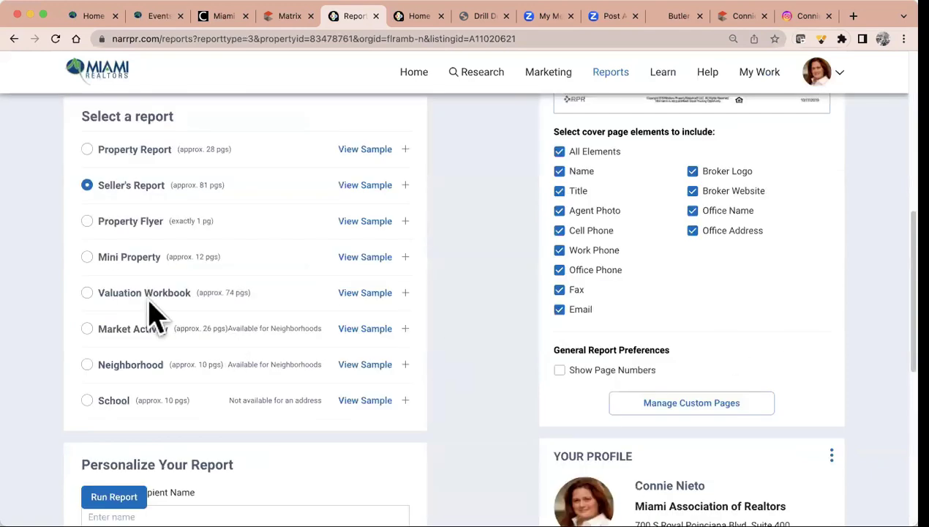
Expand Seller's Report and review its custom pages and elements like Subject Property Summary and Your Comps
left_click(149, 195)
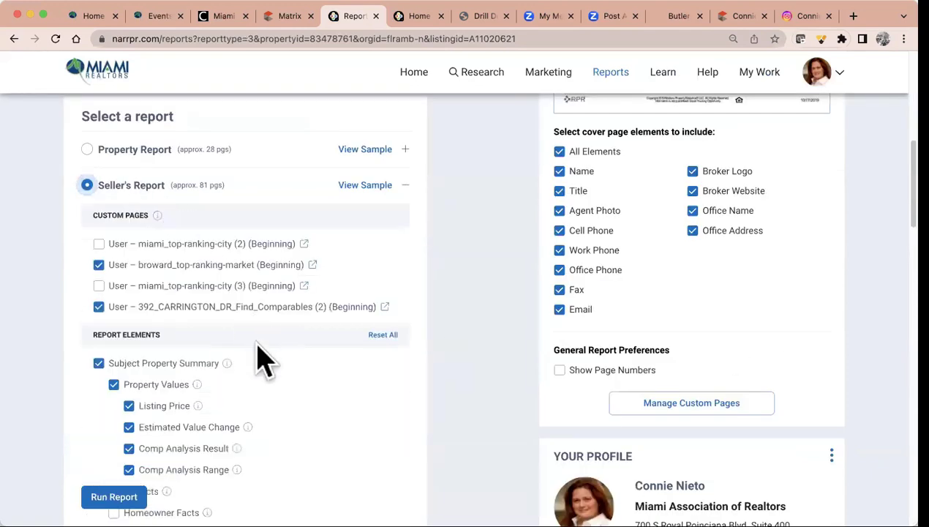
scroll(260, 358, "down", 5)
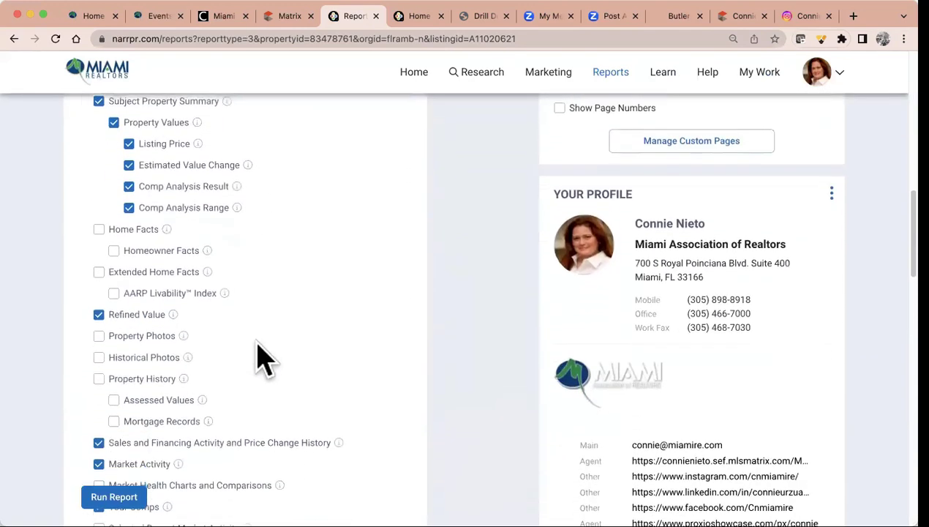
scroll(263, 358, "down", 5)
scroll(264, 359, "up", 4)
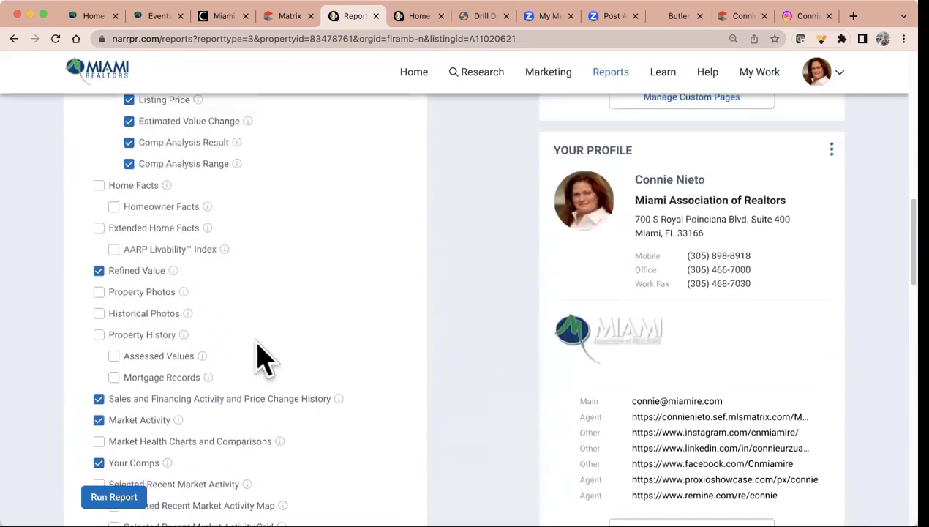
scroll(264, 359, "up", 5)
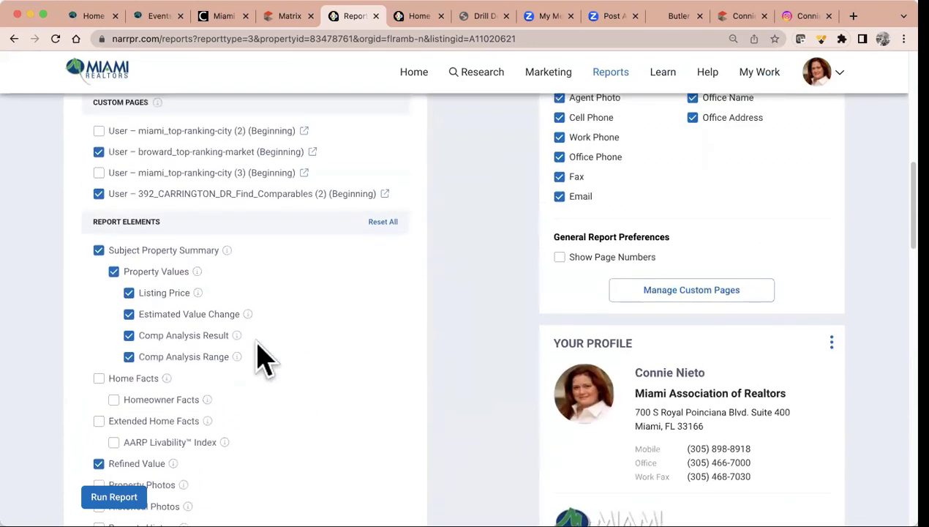
scroll(263, 359, "up", 2)
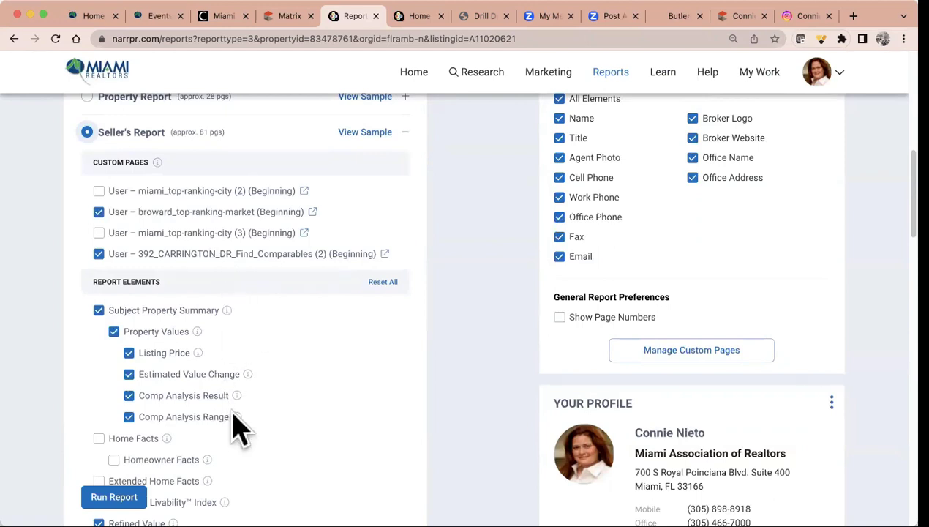
mouse_move(236, 417)
scroll(338, 407, "down", 1)
scroll(338, 406, "down", 2)
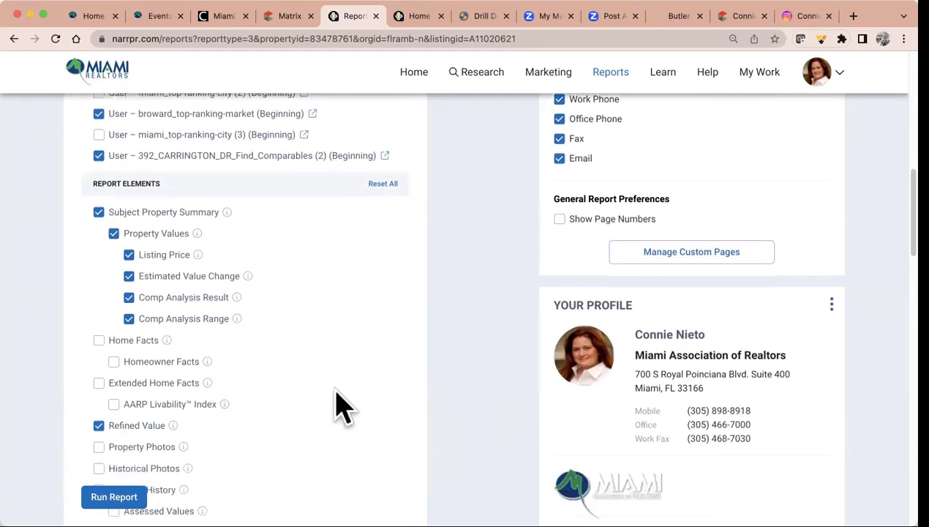
scroll(338, 406, "up", 3)
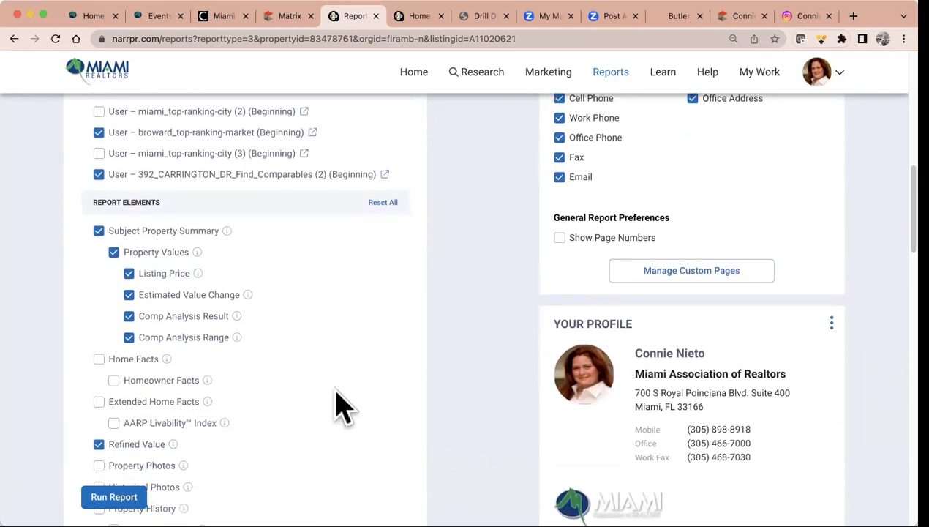
scroll(342, 406, "down", 1)
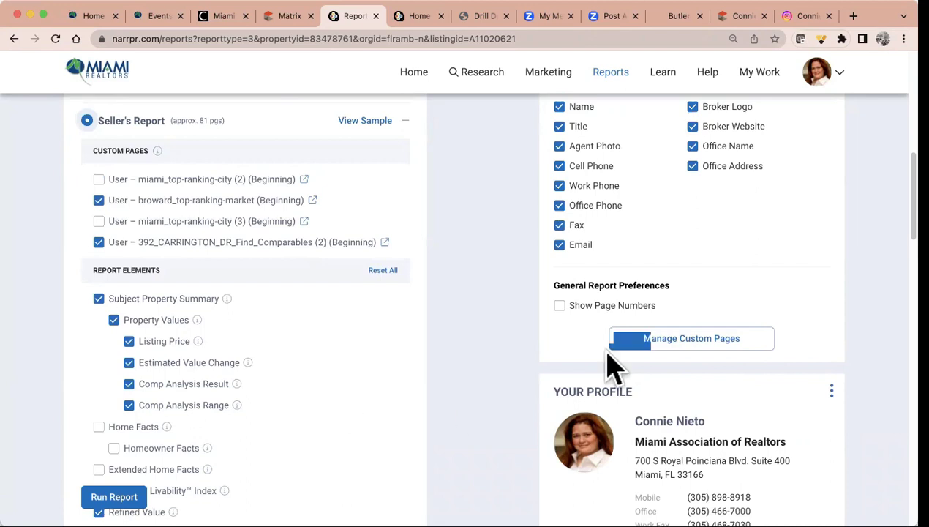
scroll(691, 351, "down", 8)
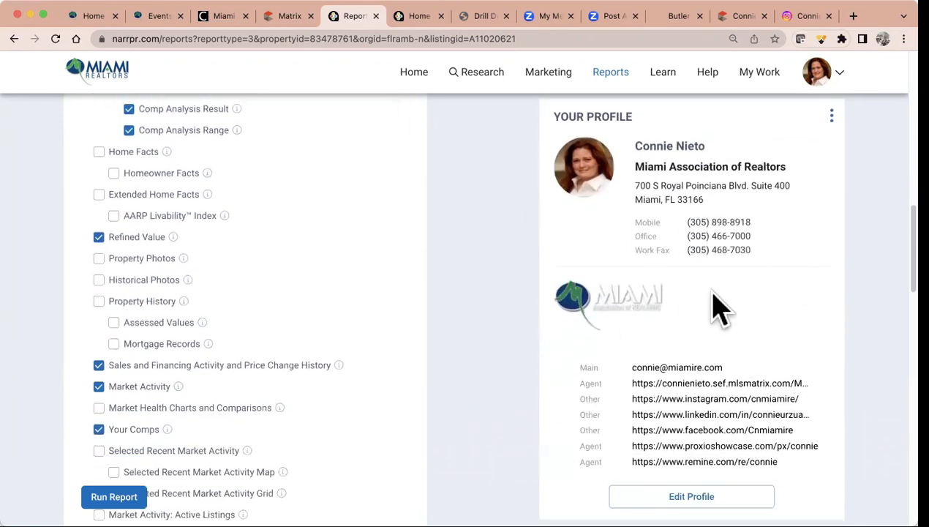
scroll(716, 309, "up", 7)
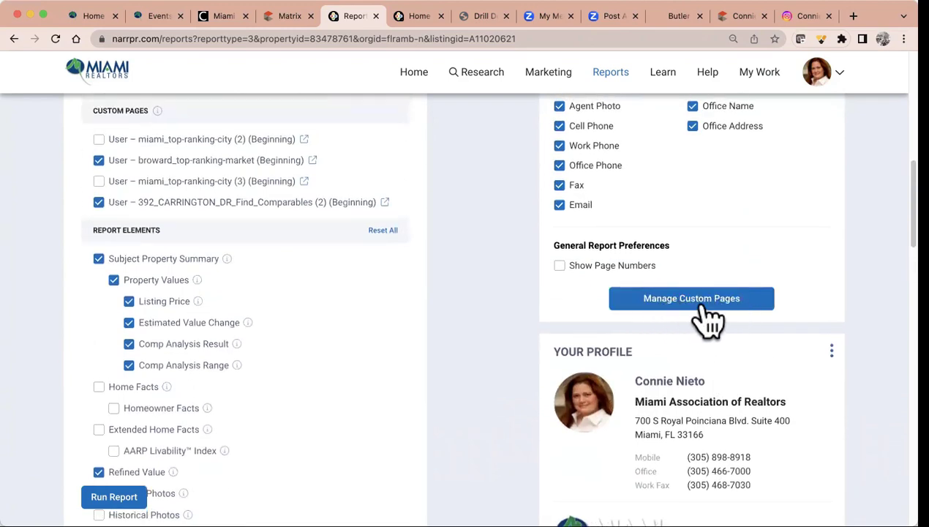
Delete the Carrington comparables custom page and upload the 10PhotoFlyer-A11293267 (1) page instead
left_click(706, 315)
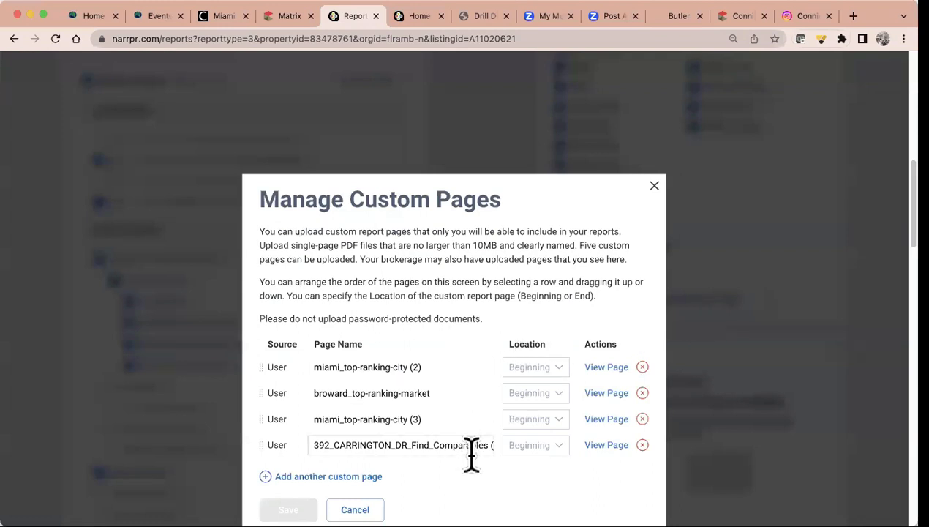
left_click(643, 445)
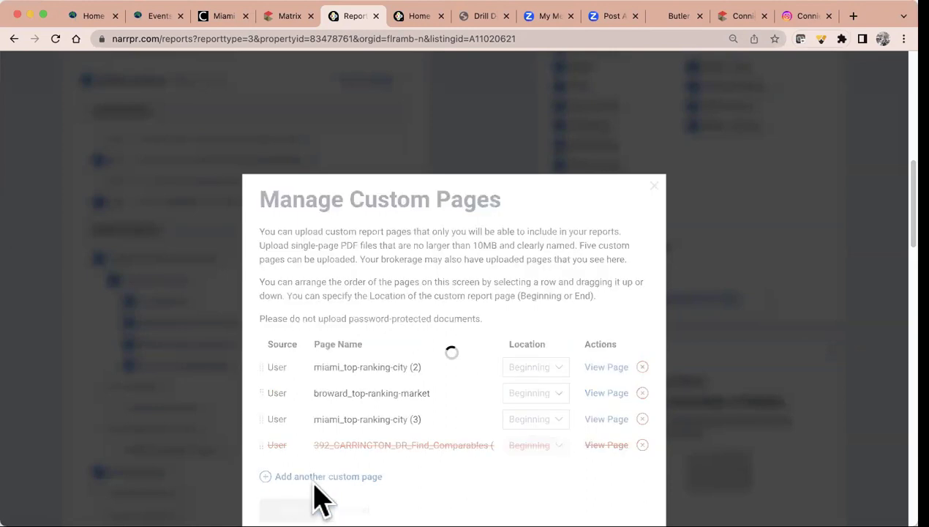
left_click(288, 509)
left_click(666, 298)
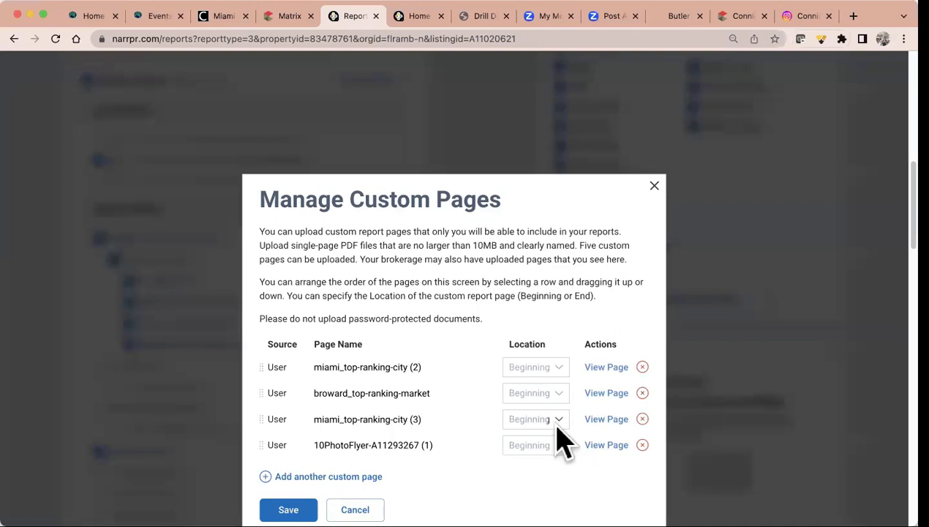
left_click(304, 502)
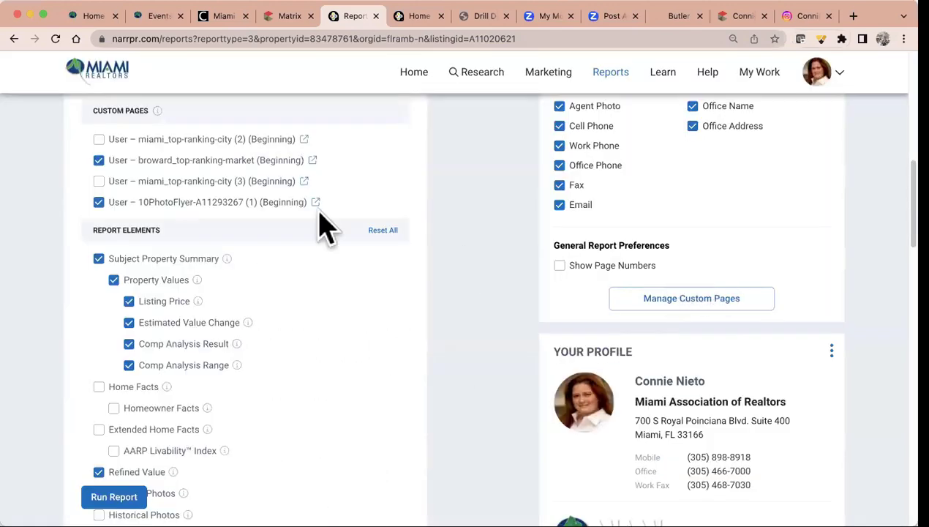
Leave the Seller's Report settings unchanged and open a new blank browser tab
scroll(224, 193, "up", 1)
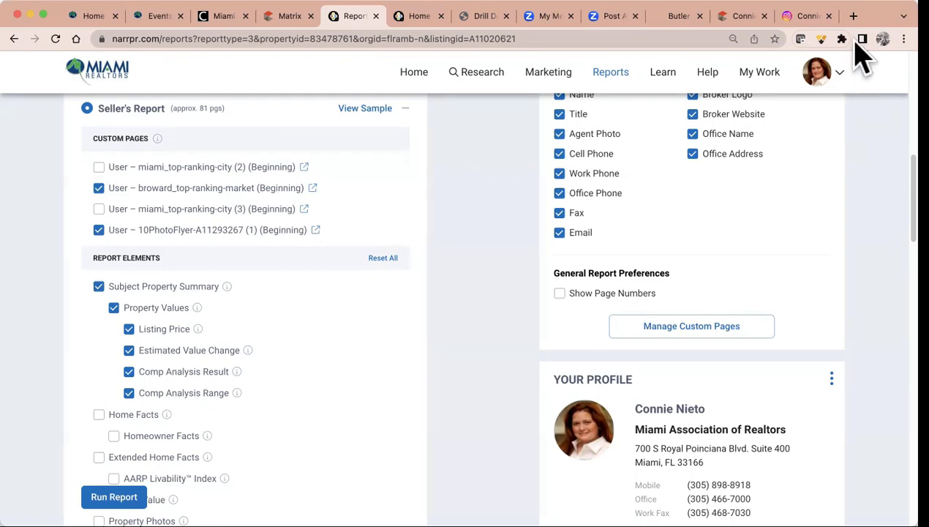
left_click(853, 18)
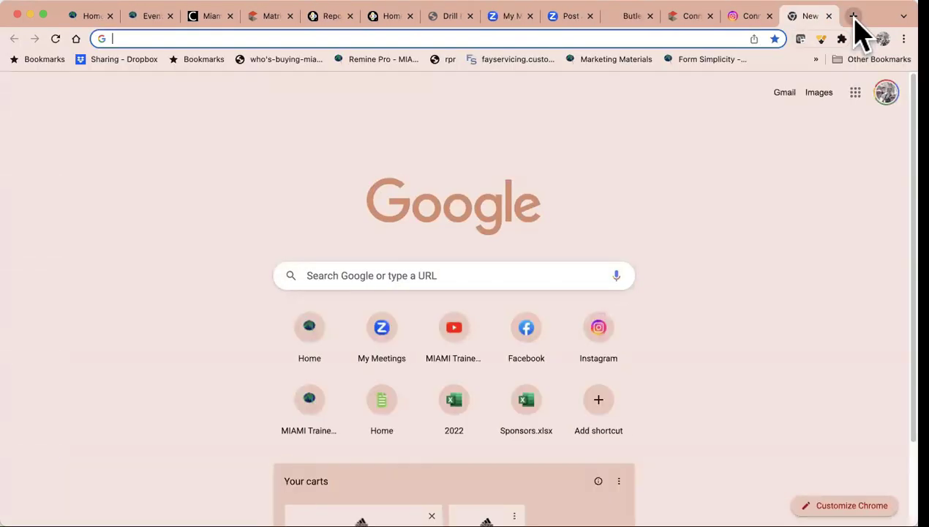
Go to miamirealtors.com and search the site to reach the Co-branded Marketing Materials page
type("miamirealtors.com")
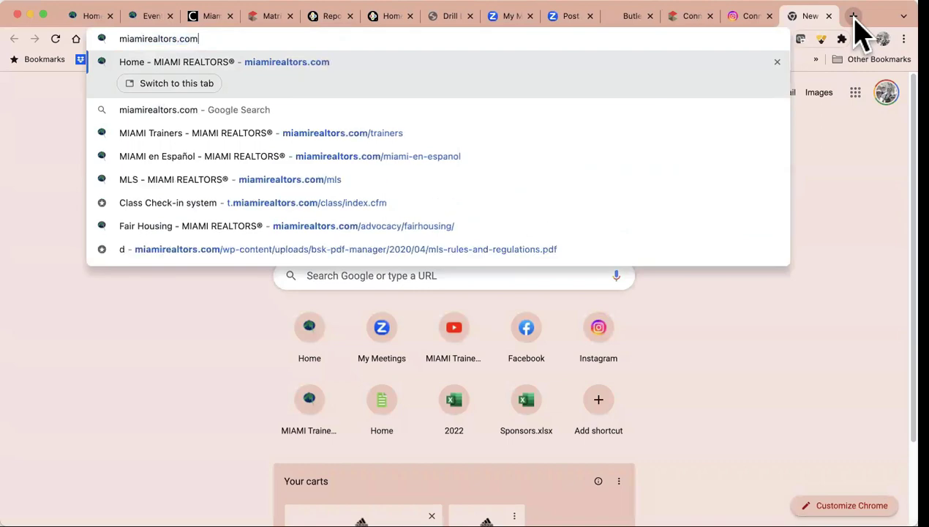
key("Return")
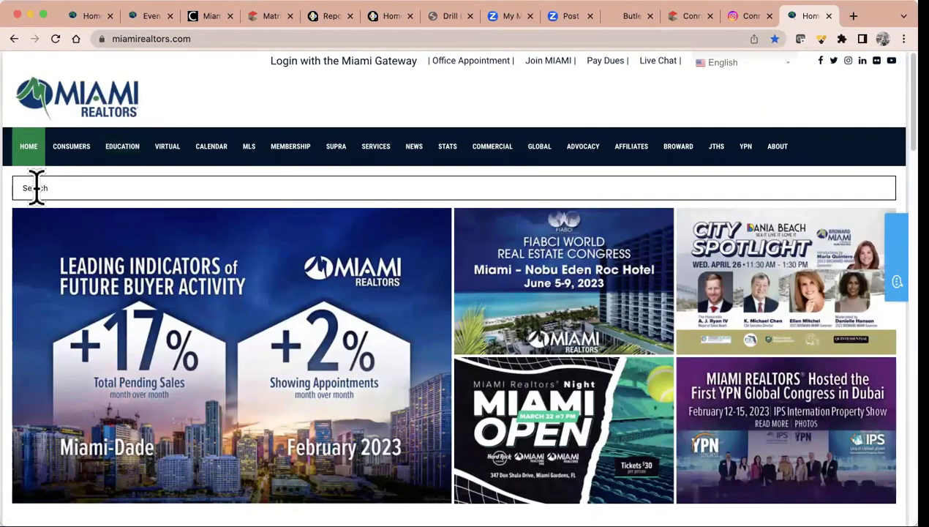
left_click(35, 187)
type("cobrand")
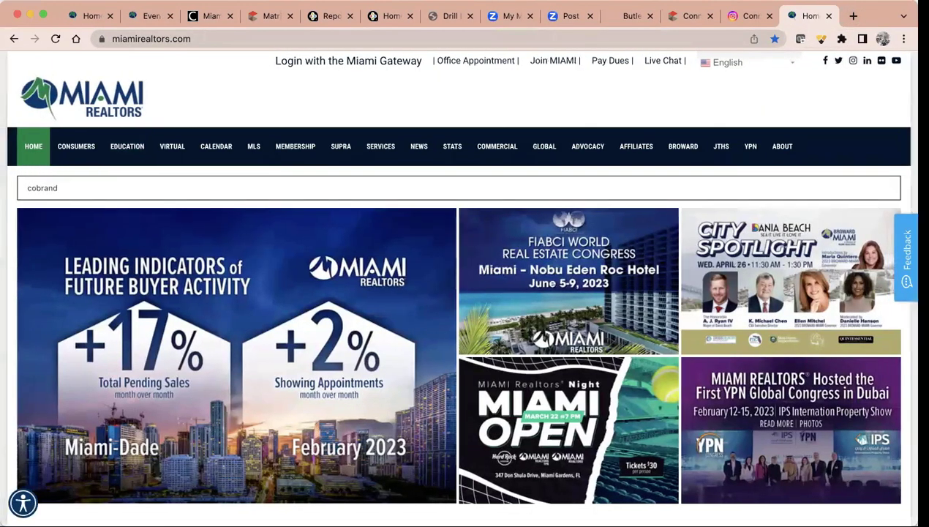
key("Return")
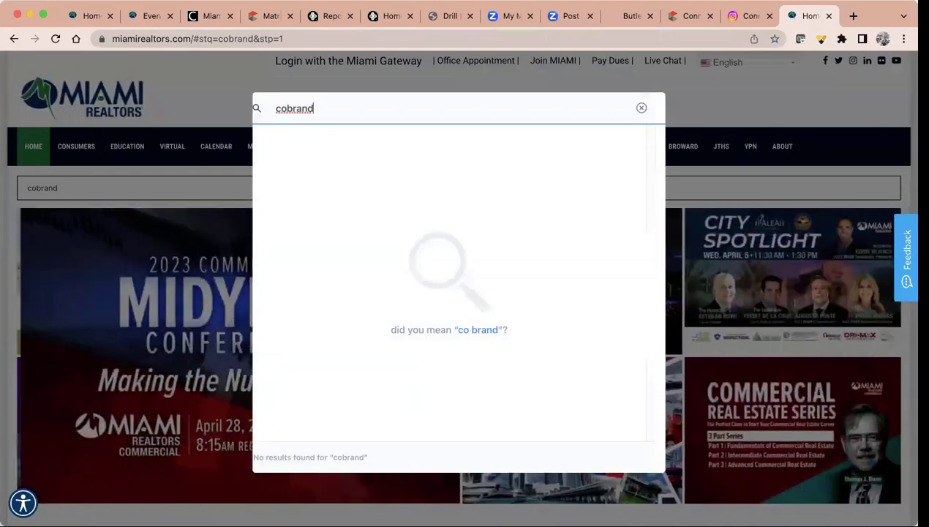
key("BackSpace")
key("BackSpace")
key("BackSpace")
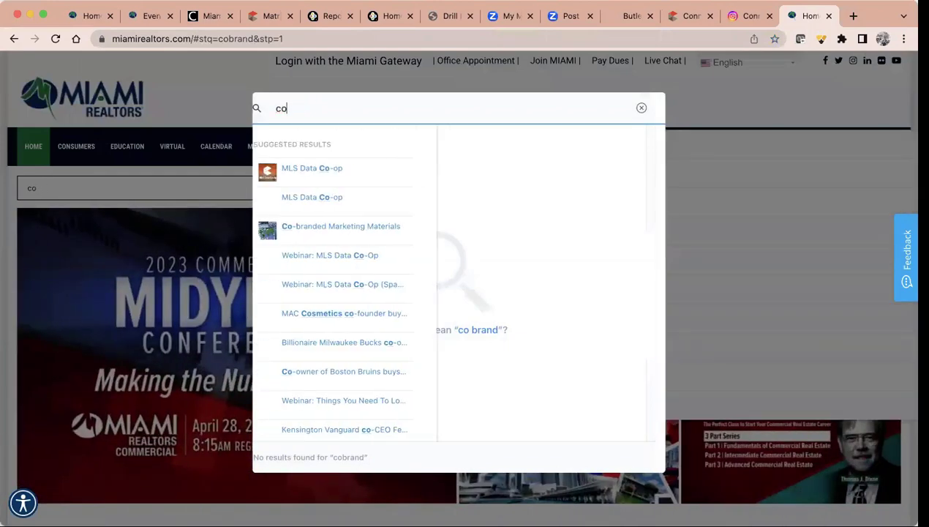
type("b")
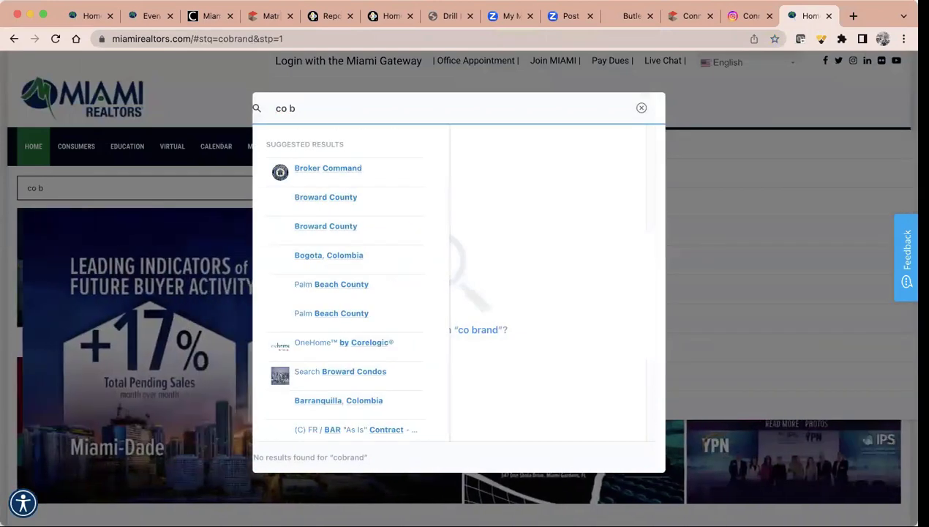
key("BackSpace")
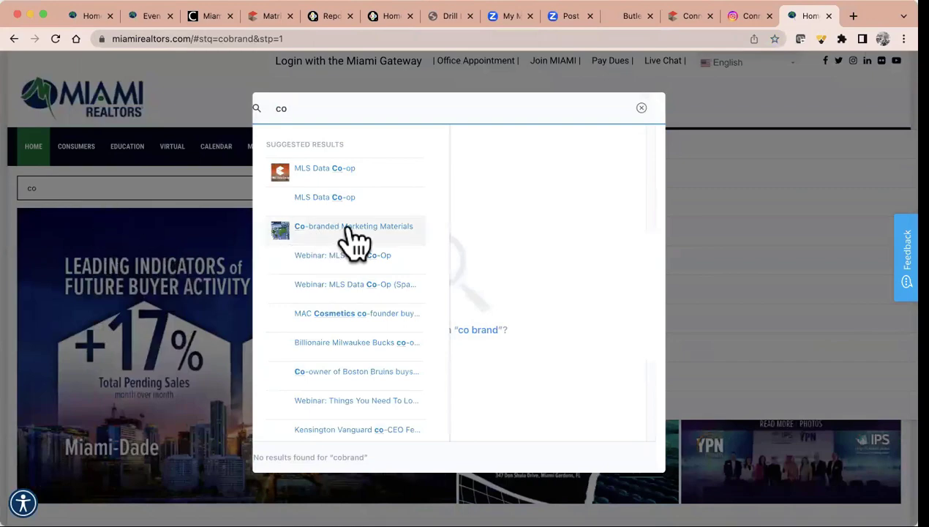
left_click(340, 231)
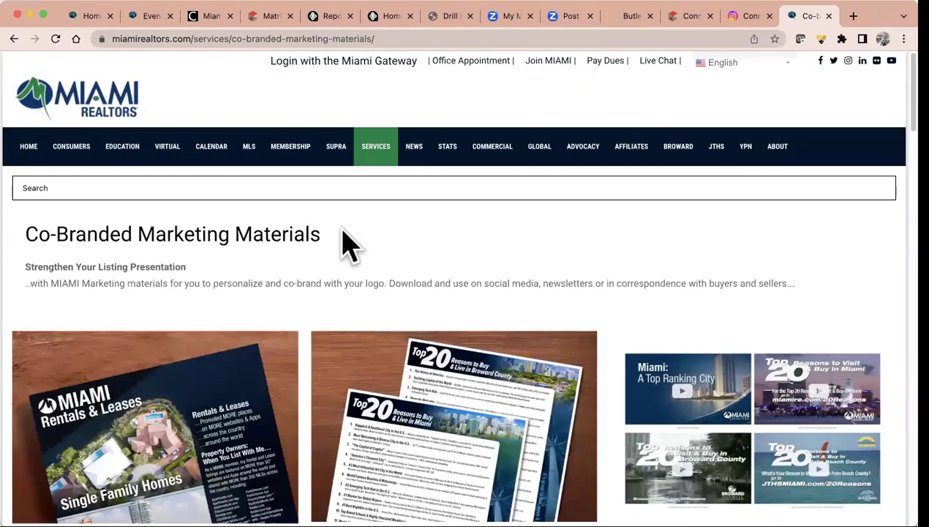
Open the Broward version of the 'MIAMI: A Top Ranking City' flyer
scroll(349, 258, "down", 2)
scroll(351, 256, "down", 2)
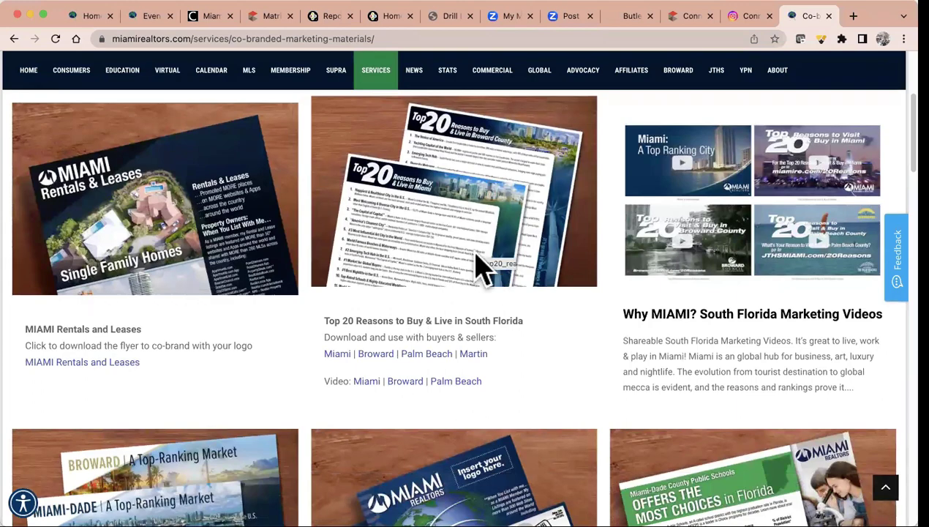
scroll(457, 321, "down", 3)
scroll(456, 321, "down", 2)
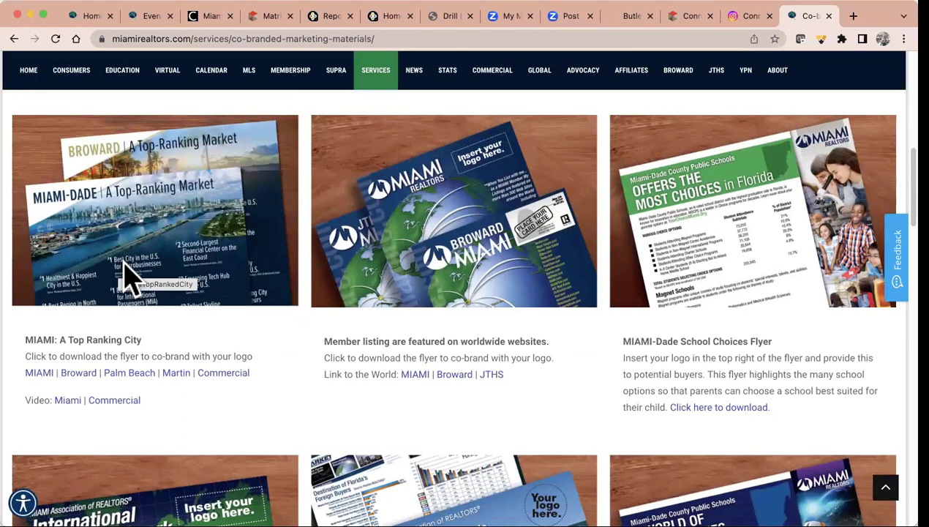
left_click(78, 373)
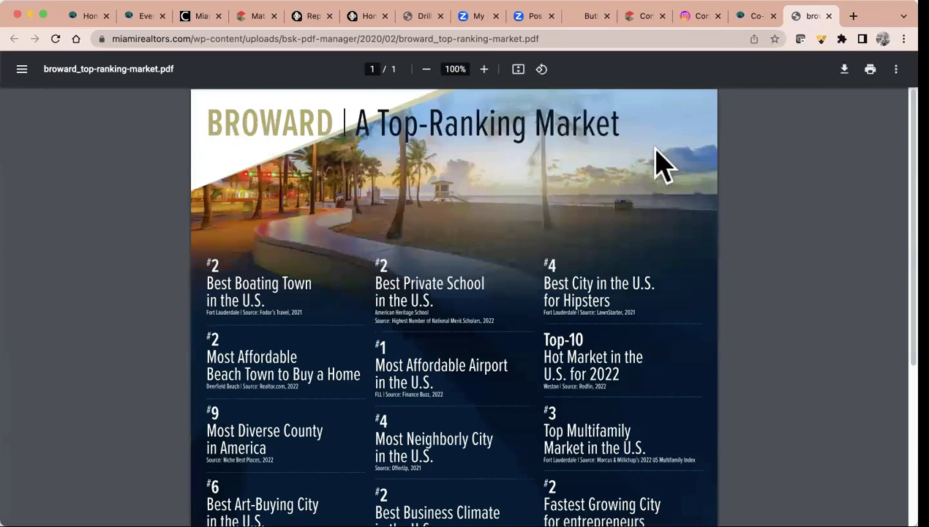
Download broward_top-ranking-market.pdf and go back to the RPR Reports tab
scroll(421, 431, "down", 3)
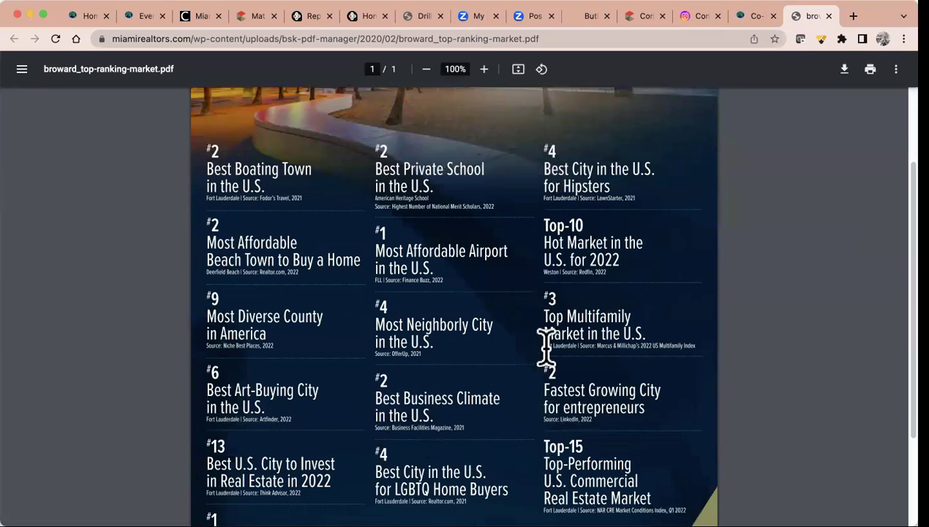
left_click(845, 73)
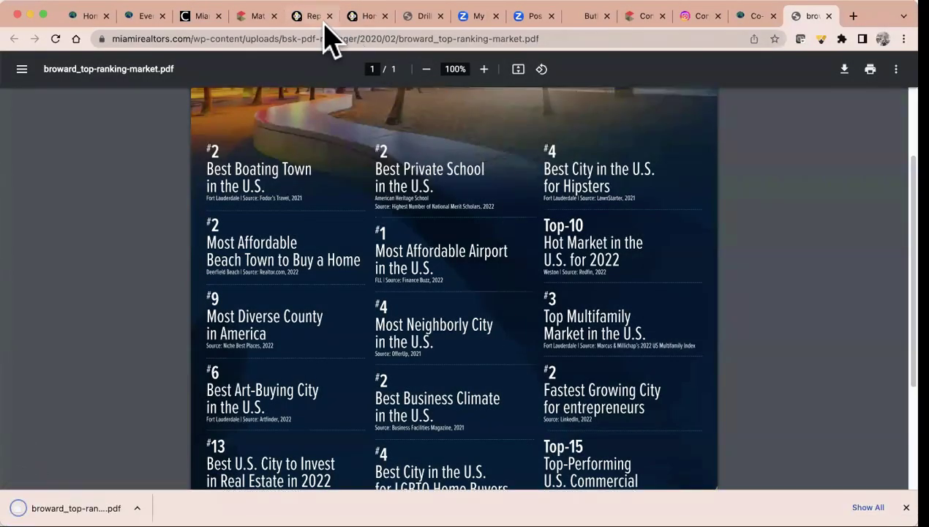
left_click(322, 21)
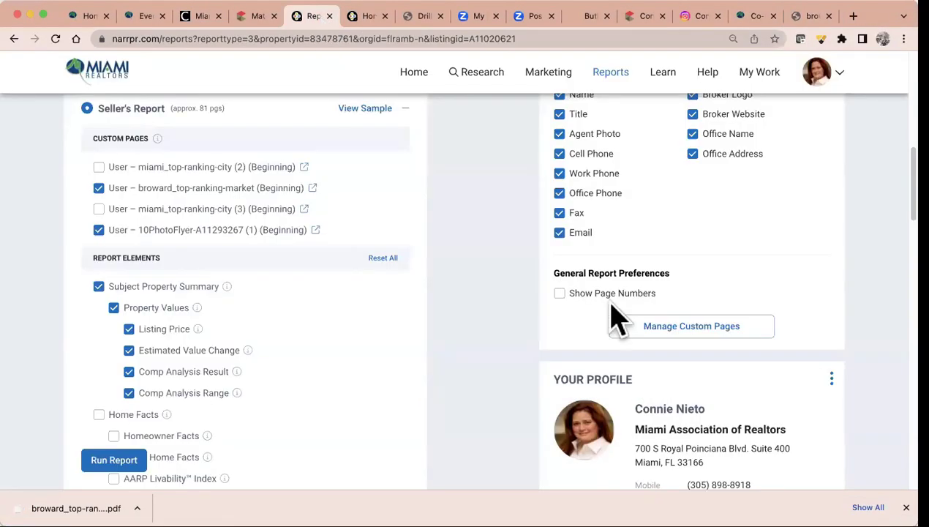
Remove the miami_top-ranking-city (3) and old broward_top-ranking-market custom pages
scroll(615, 318, "up", 2)
scroll(616, 317, "up", 2)
scroll(616, 317, "down", 5)
left_click(690, 206)
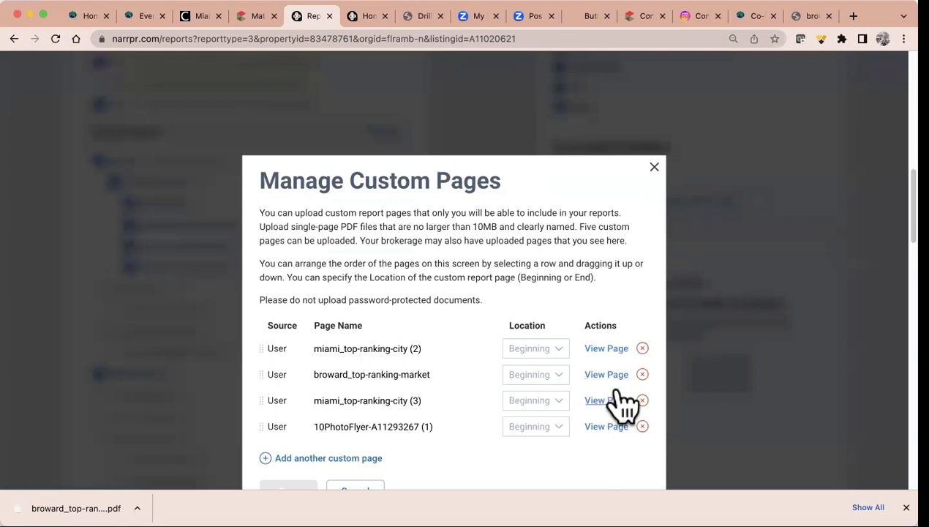
left_click(642, 400)
left_click(642, 374)
scroll(479, 427, "down", 2)
left_click(296, 424)
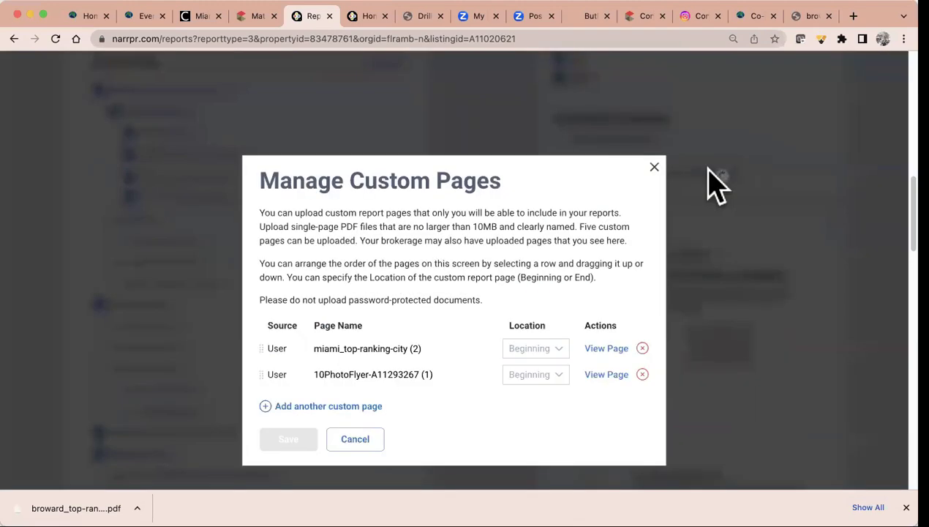
Upload the downloaded broward_top-ranking-market.pdf as a new custom page
left_click(706, 174)
left_click(329, 406)
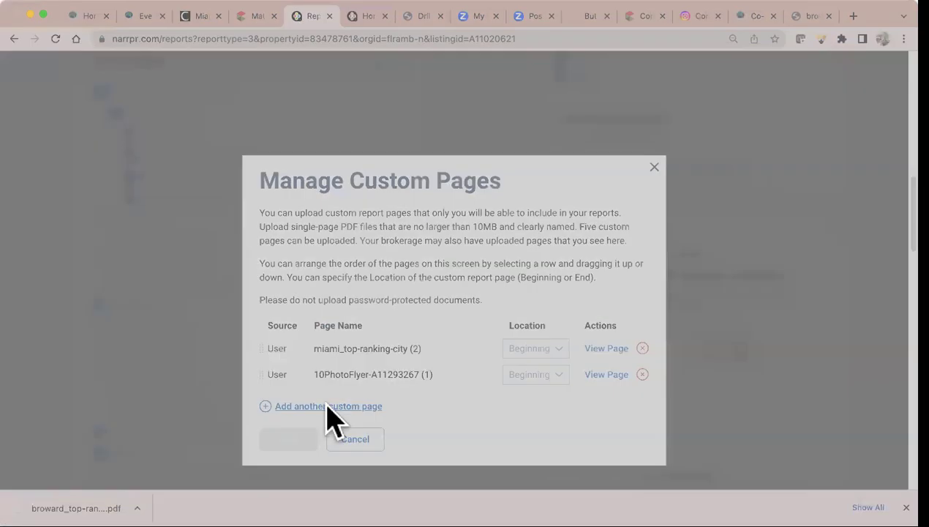
double_click(150, 234)
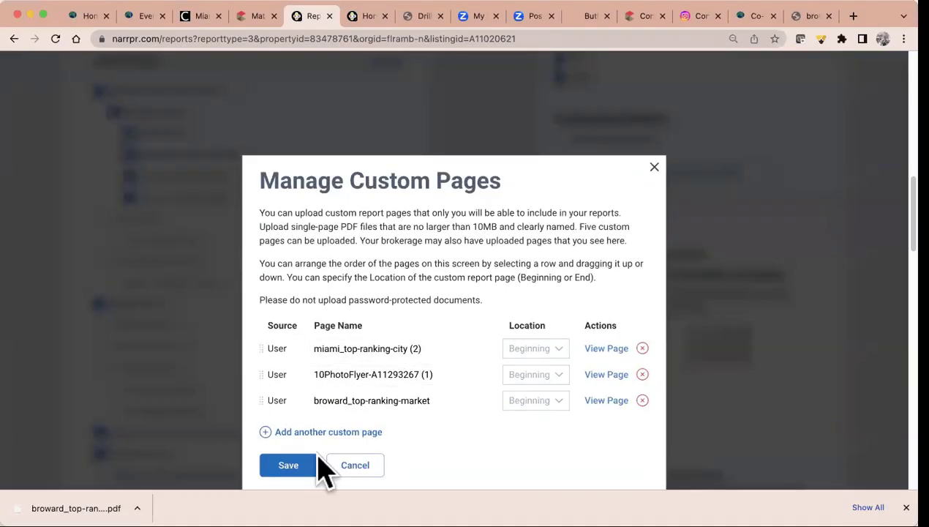
left_click(292, 461)
scroll(233, 223, "up", 5)
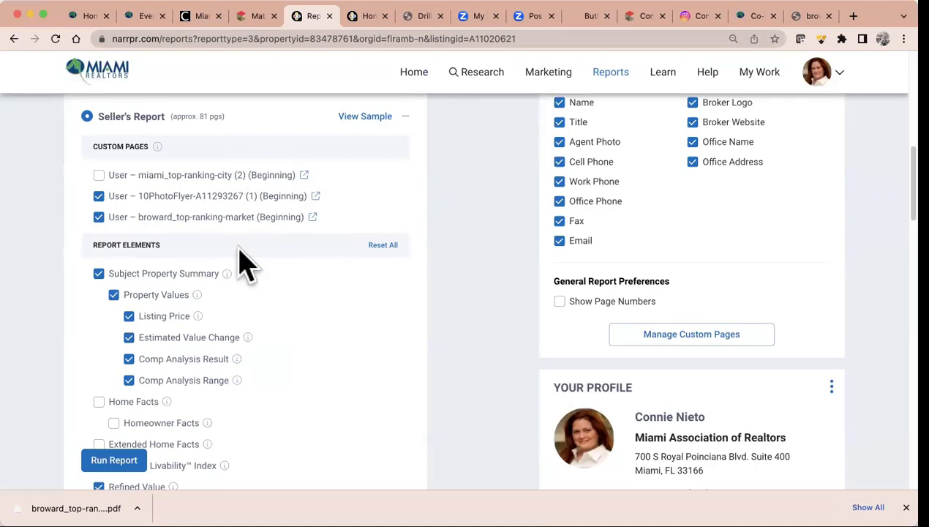
scroll(253, 276, "down", 3)
scroll(258, 278, "down", 2)
scroll(257, 278, "up", 4)
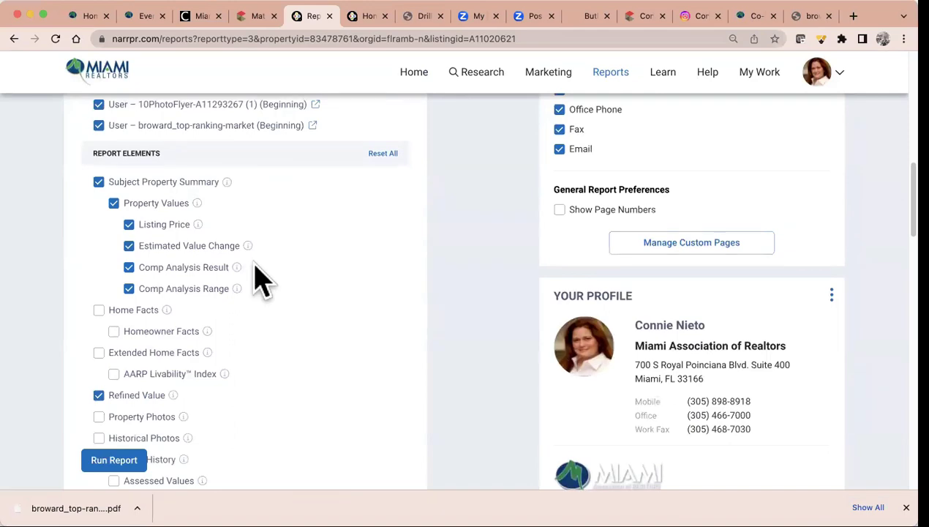
scroll(284, 381, "down", 1)
scroll(284, 381, "down", 10)
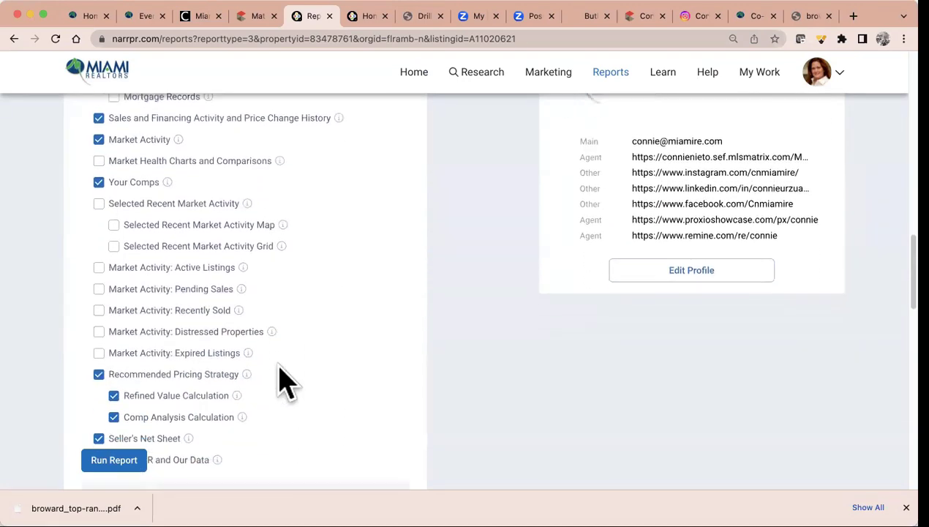
scroll(285, 381, "down", 1)
left_click(116, 461)
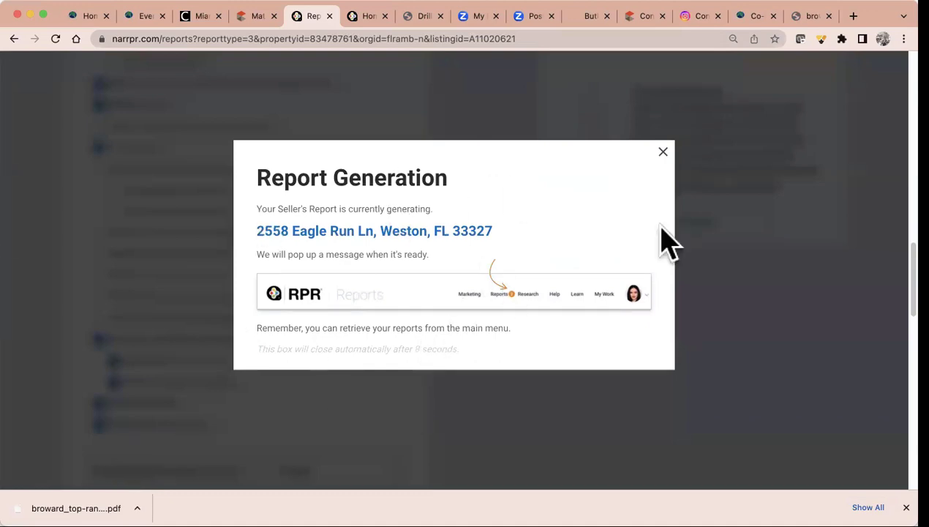
left_click(663, 151)
Close the downloads bar and dismiss the report-ready notice on the Seller's Report options
scroll(325, 415, "down", 3)
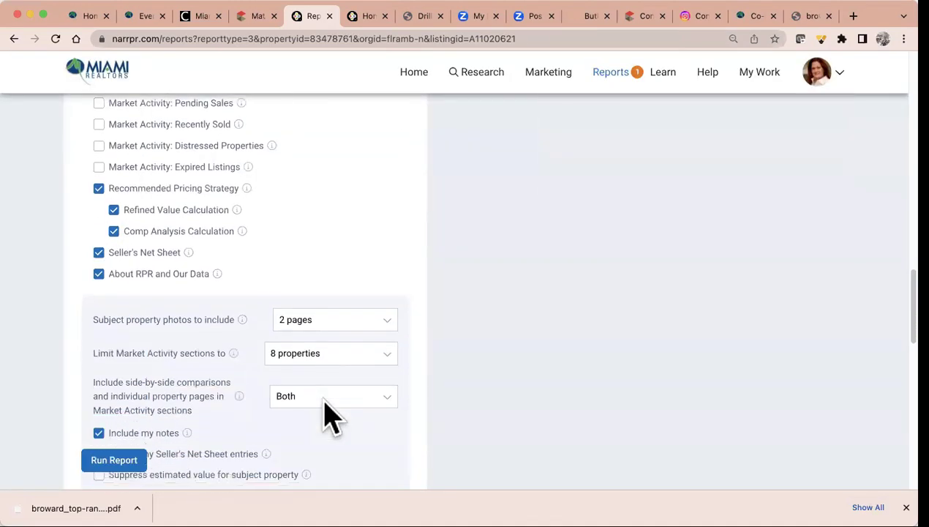
scroll(330, 415, "up", 5)
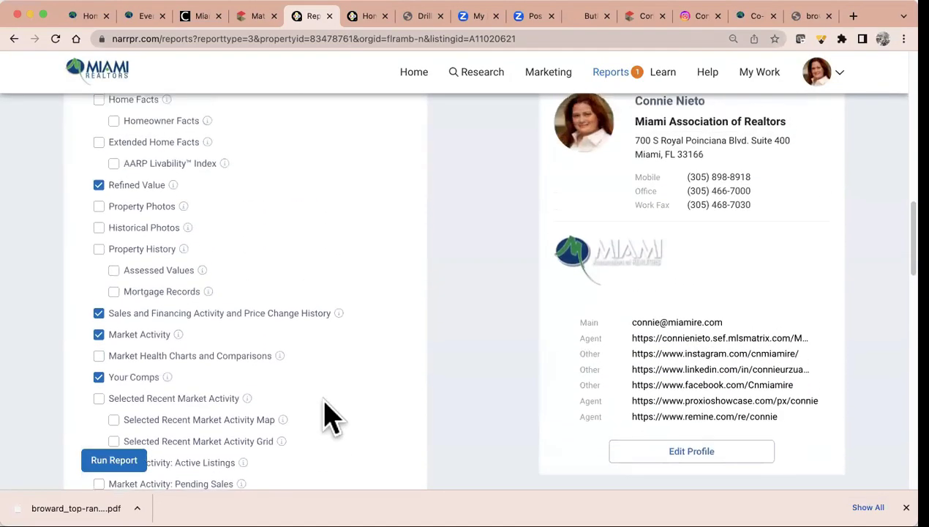
scroll(329, 415, "up", 4)
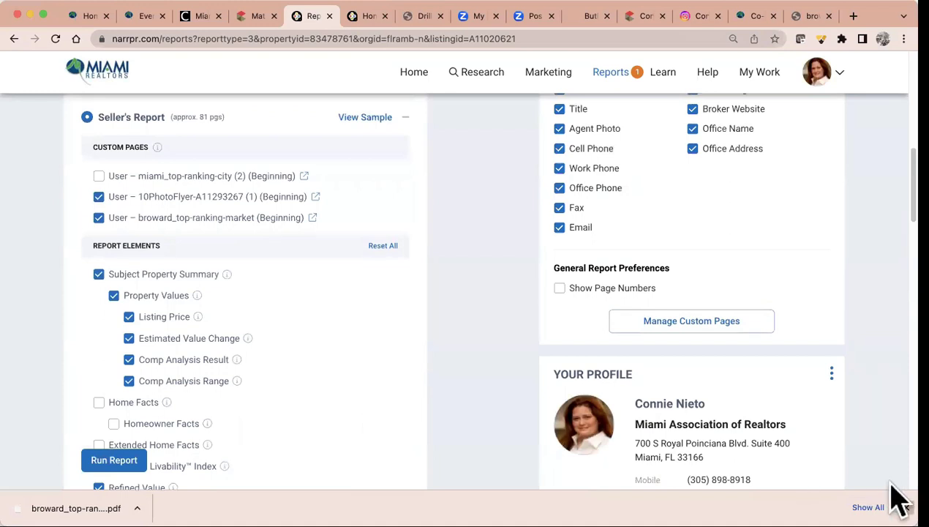
left_click(905, 506)
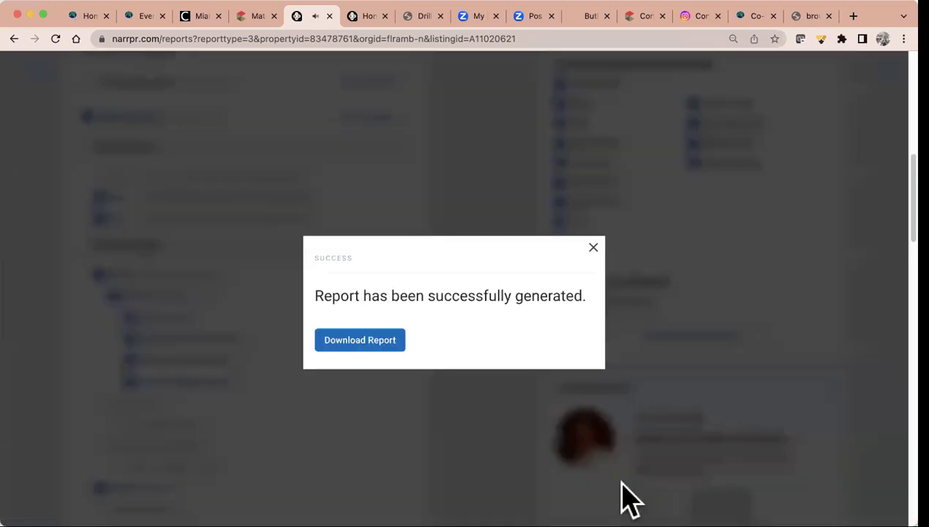
left_click(594, 247)
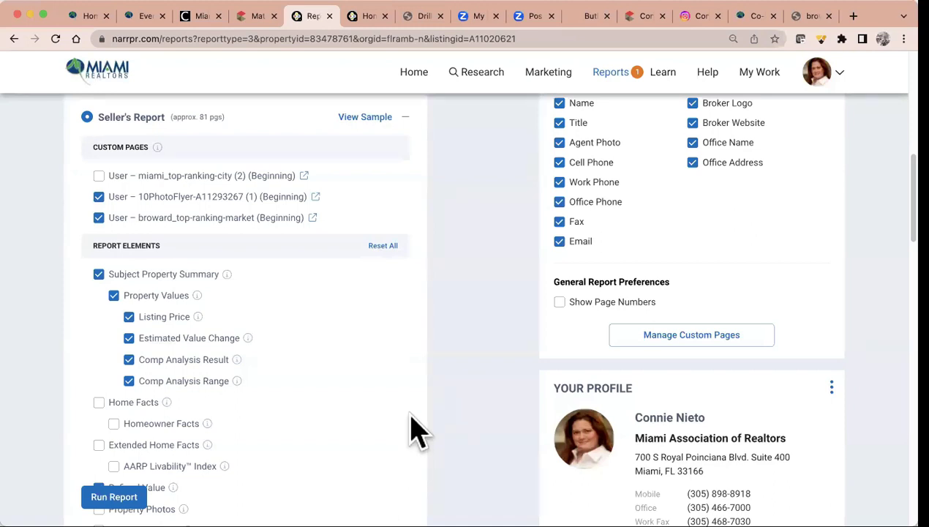
scroll(412, 431, "down", 5)
scroll(412, 431, "down", 2)
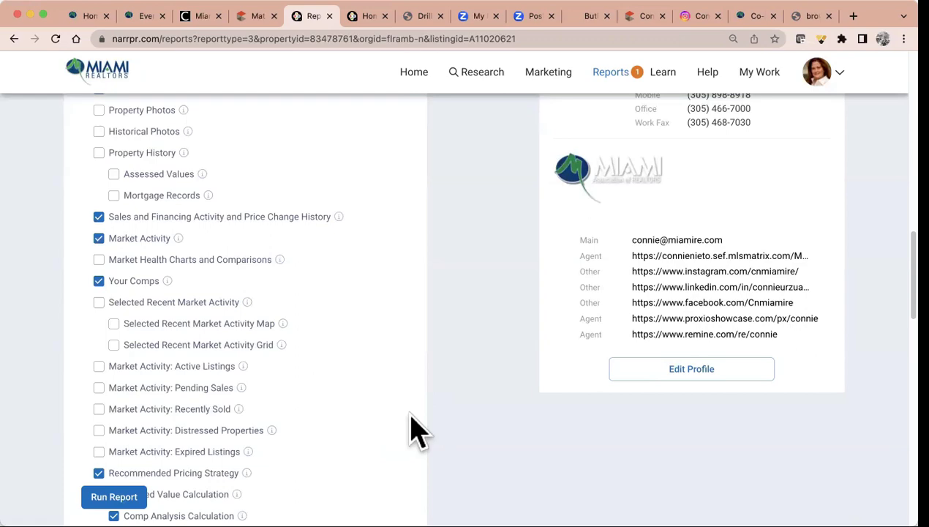
scroll(410, 415, "down", 5)
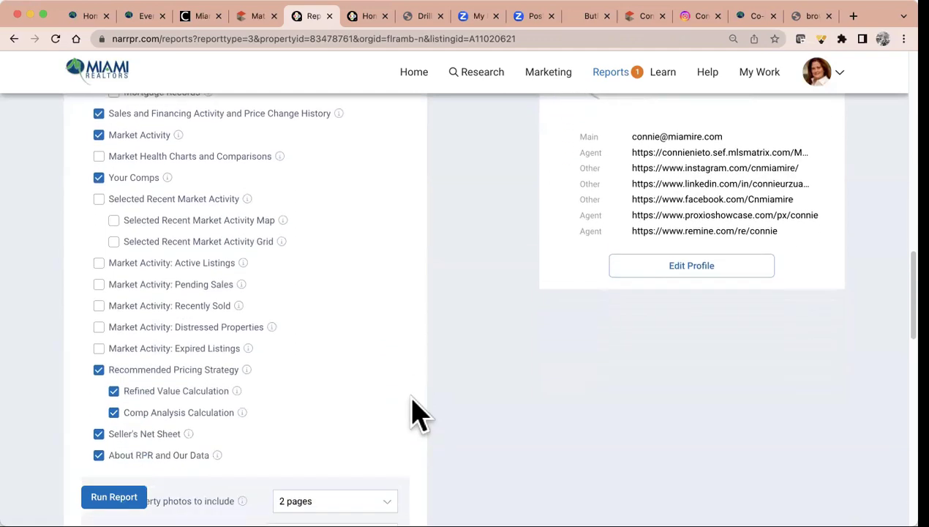
scroll(417, 415, "down", 1)
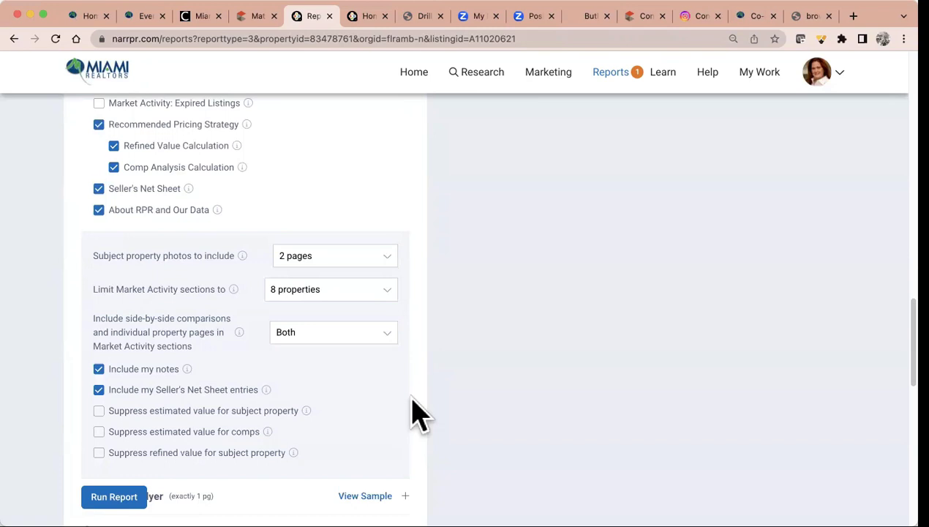
Switch the Seller's Report delivery method to Email and begin filling in recipient fields
scroll(417, 413, "down", 6)
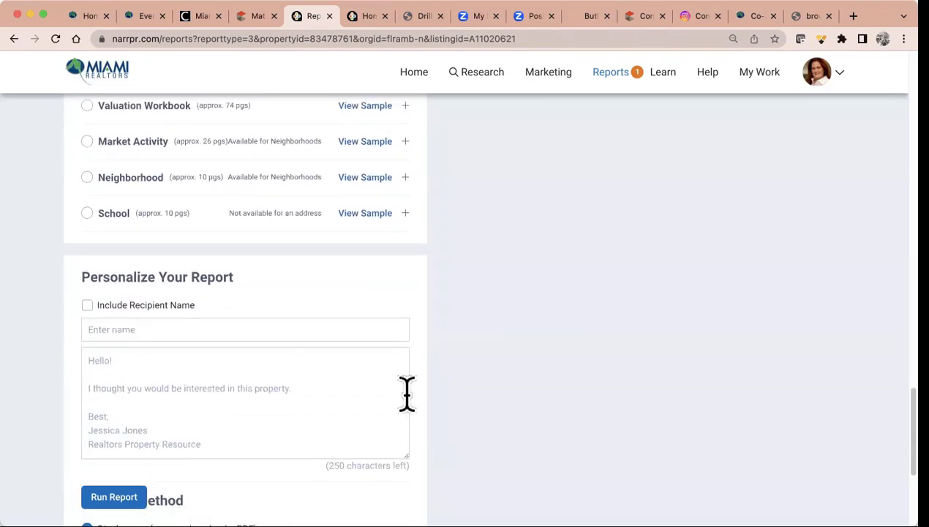
left_click(124, 331)
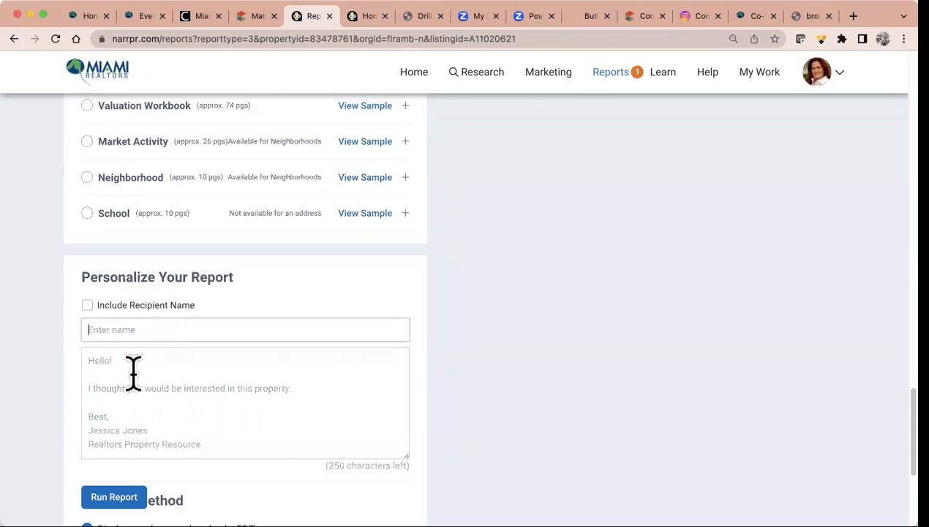
scroll(162, 413, "down", 3)
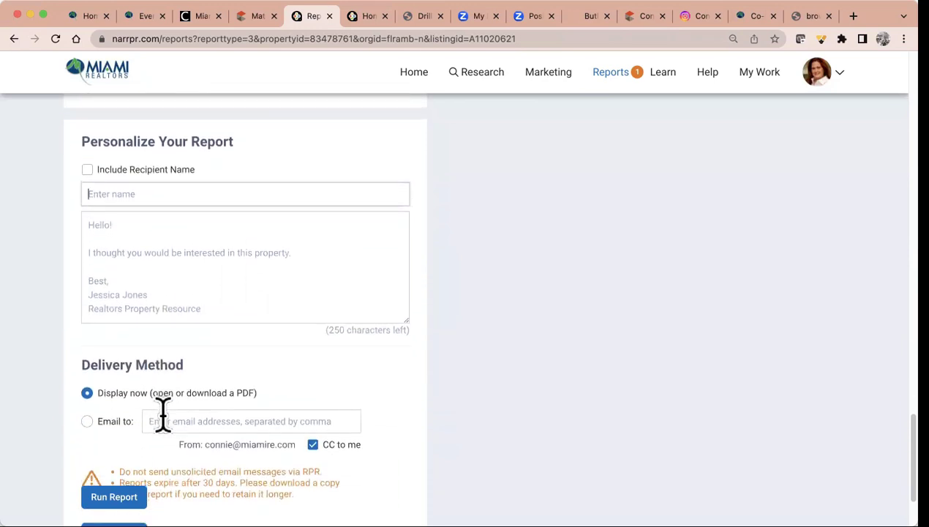
scroll(157, 410, "down", 1)
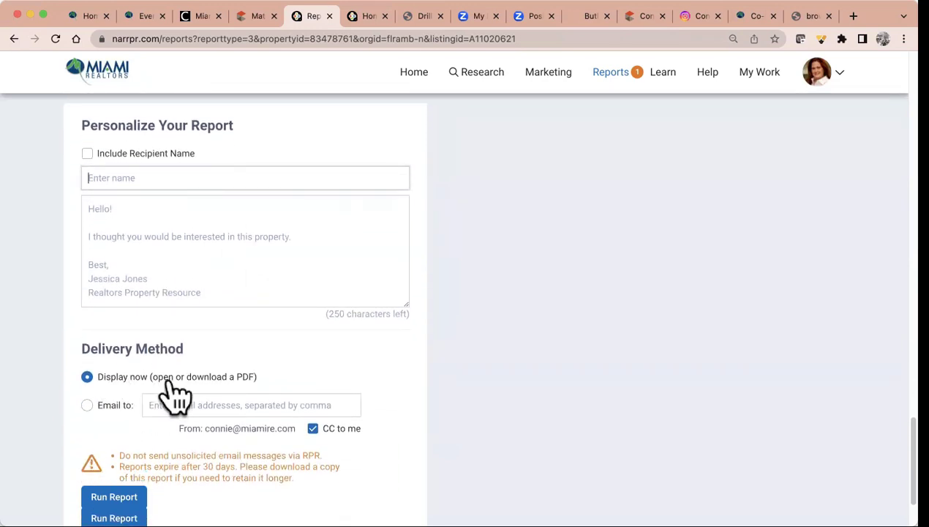
scroll(174, 395, "down", 1)
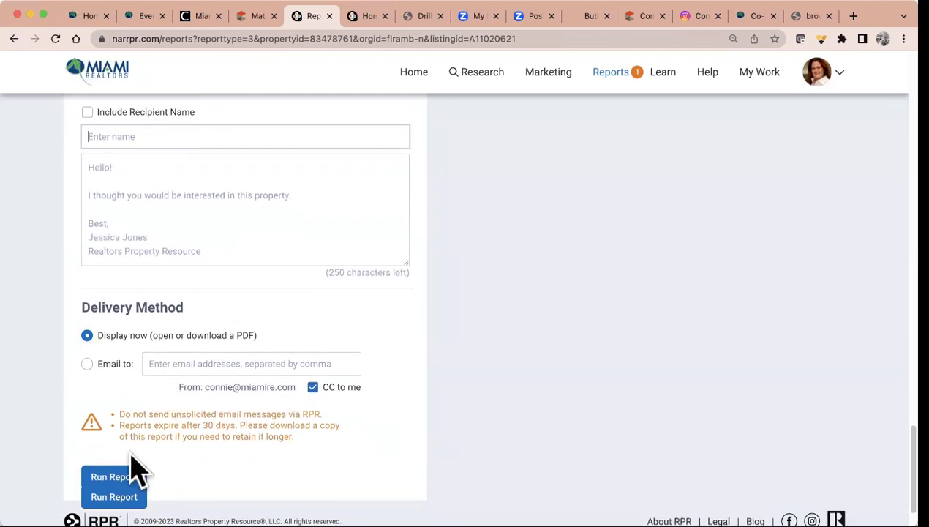
left_click(90, 365)
left_click(179, 363)
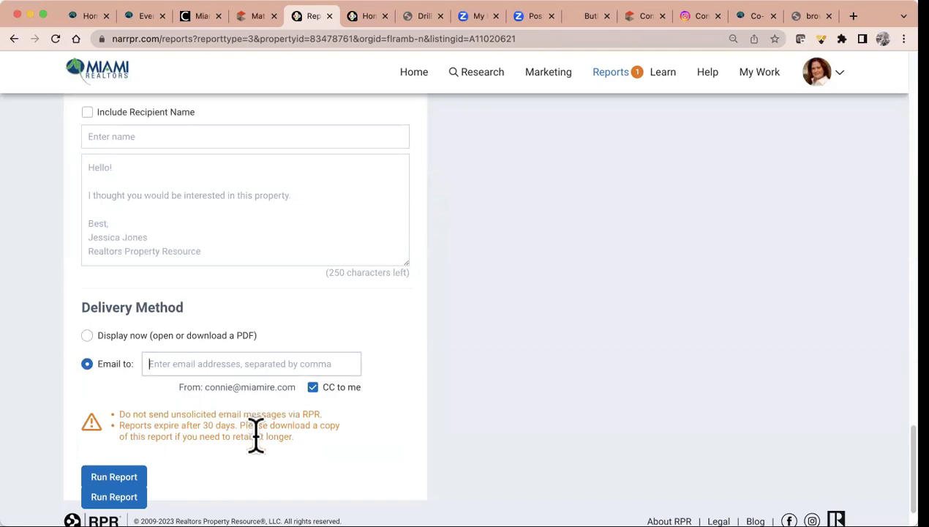
scroll(255, 435, "up", 15)
scroll(252, 443, "up", 4)
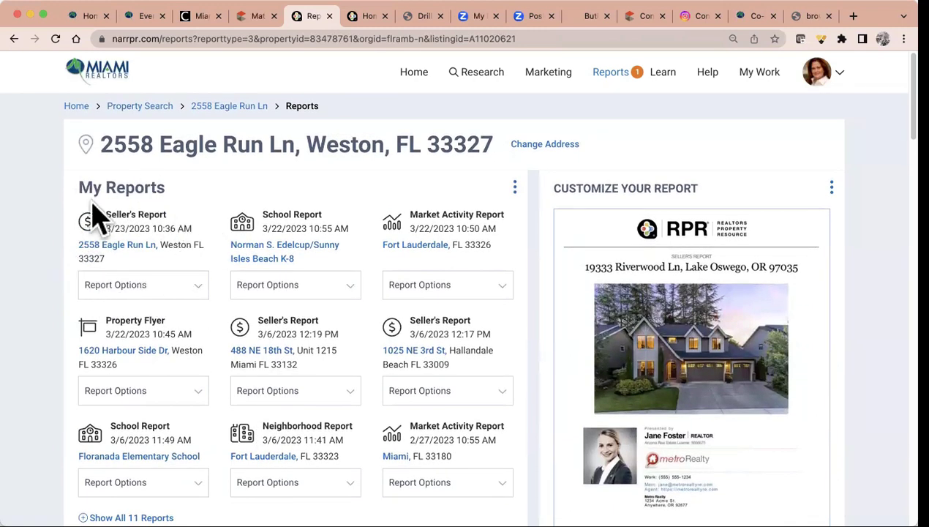
Open the newest Seller's Report PDF from its Report Options list in My Reports
left_click(139, 287)
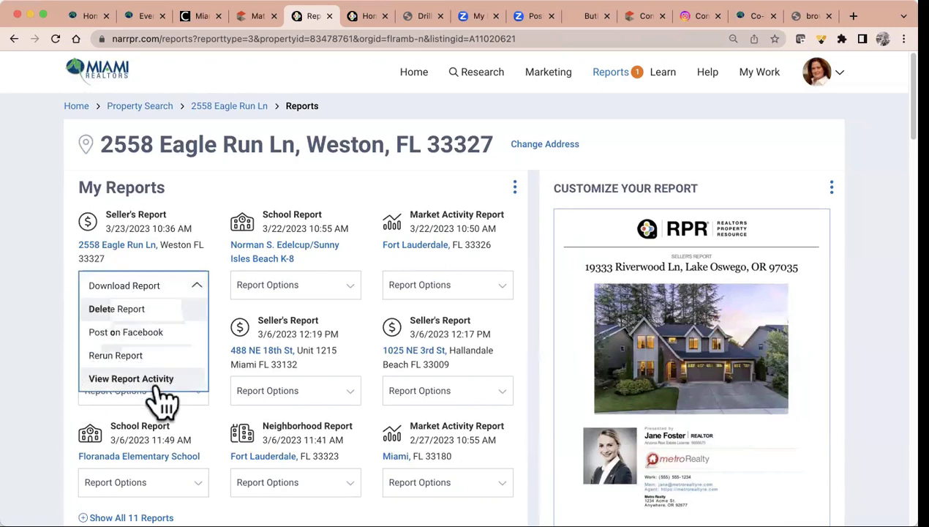
left_click(124, 247)
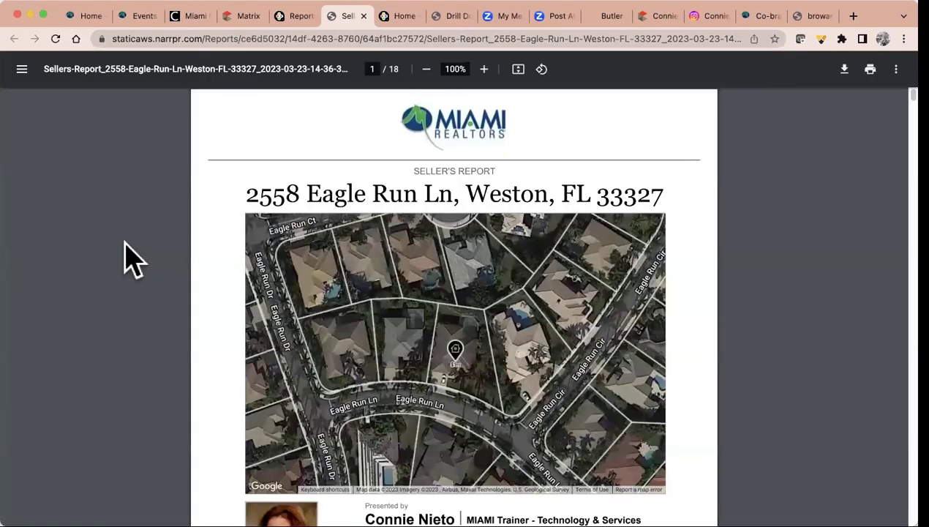
Scroll the Seller's Report PDF from its cover to the page 5 Sales and Financing Activity chart
scroll(566, 424, "down", 3)
scroll(570, 425, "down", 1)
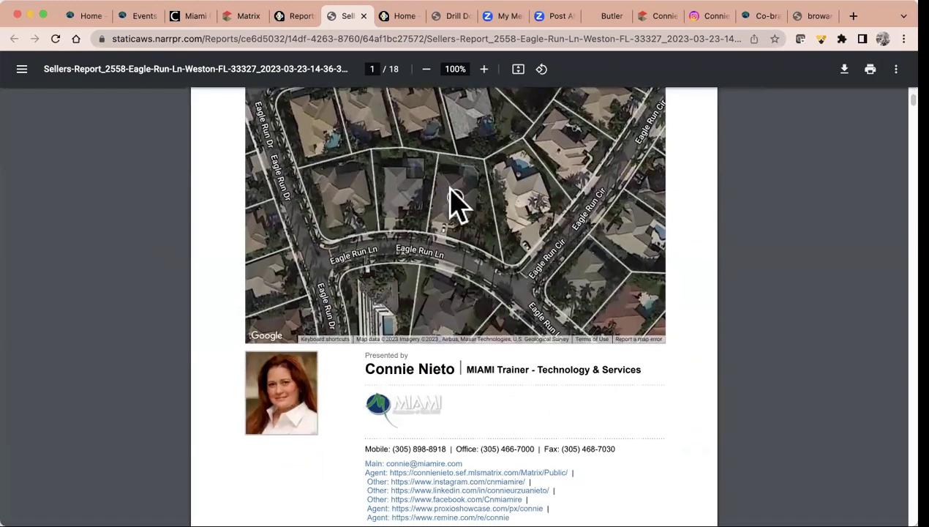
scroll(546, 336, "down", 3)
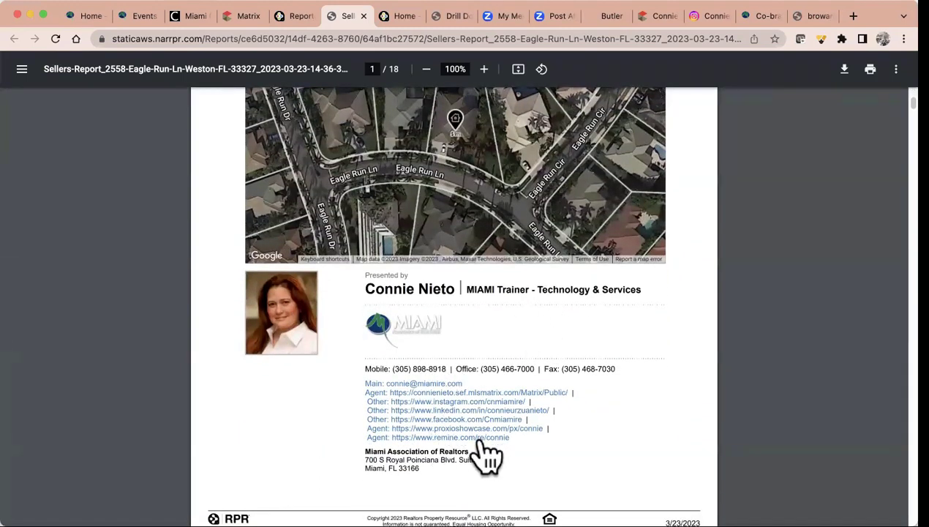
scroll(533, 422, "down", 10)
scroll(534, 422, "down", 15)
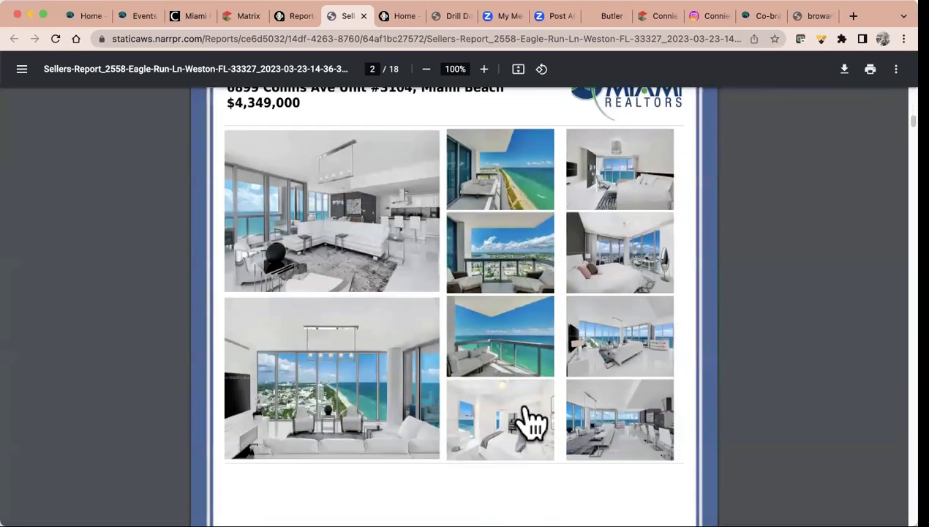
scroll(533, 422, "down", 8)
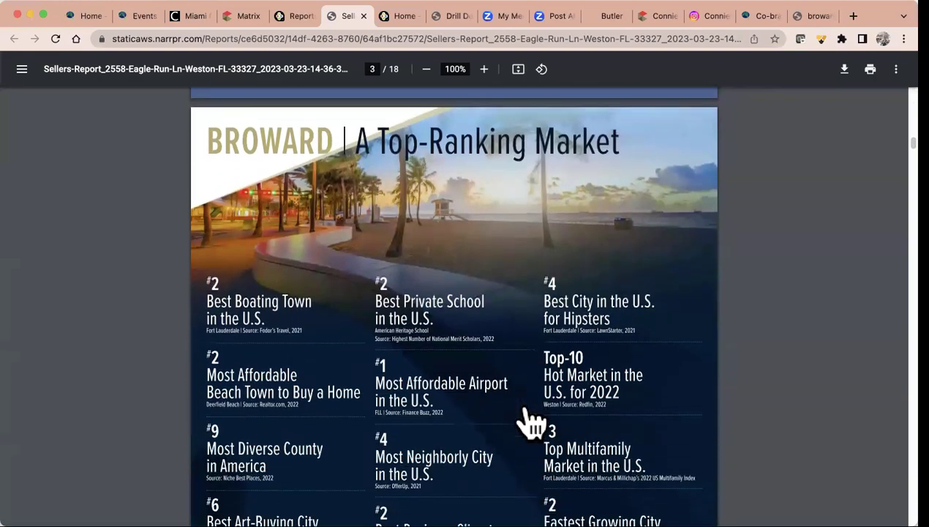
scroll(533, 422, "down", 20)
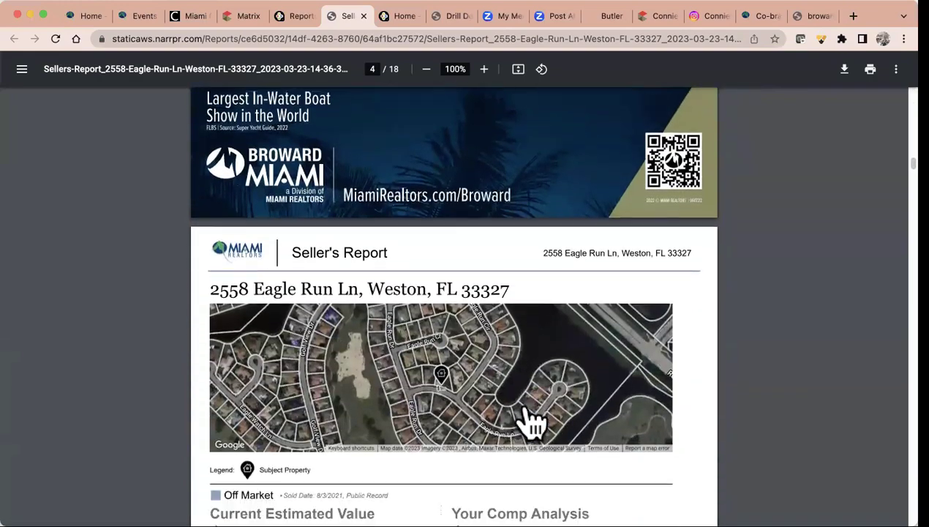
scroll(534, 422, "down", 1)
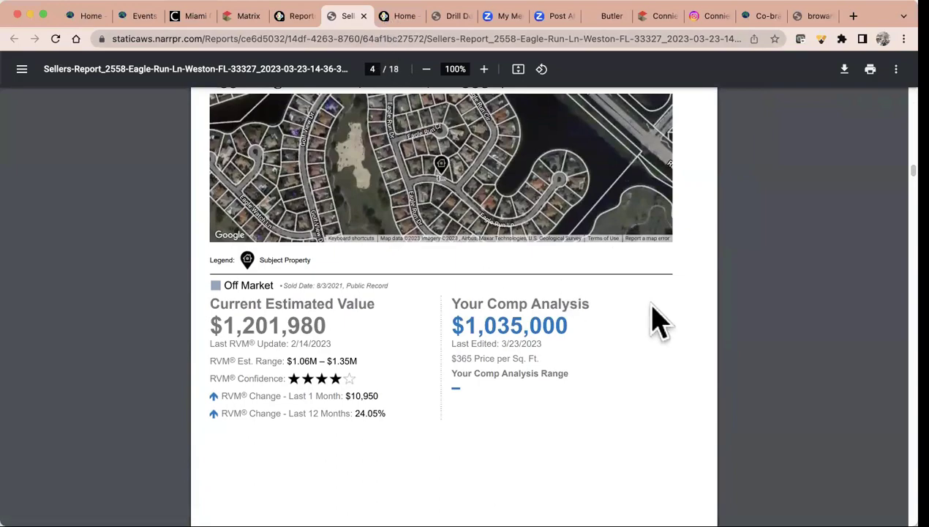
scroll(659, 322, "down", 7)
scroll(658, 322, "down", 11)
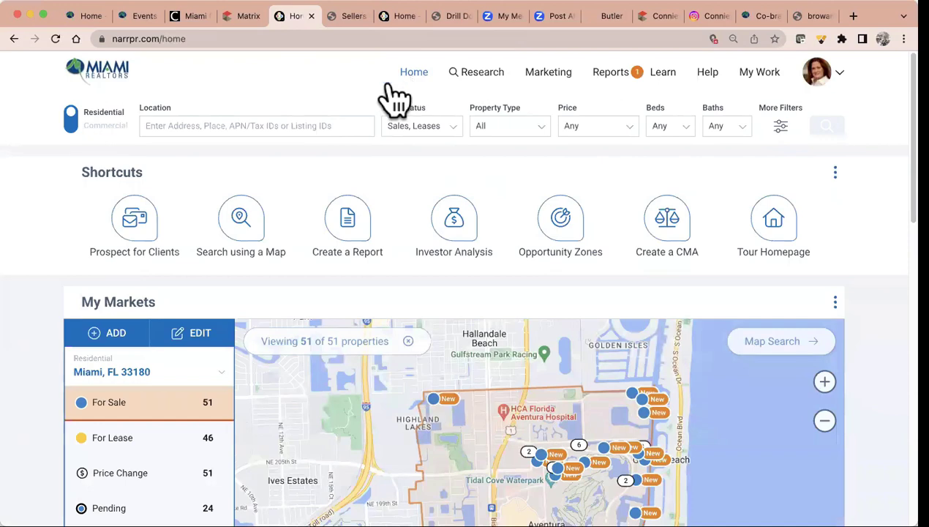
Put the cursor in the RPR home page's Location search field
left_click(229, 125)
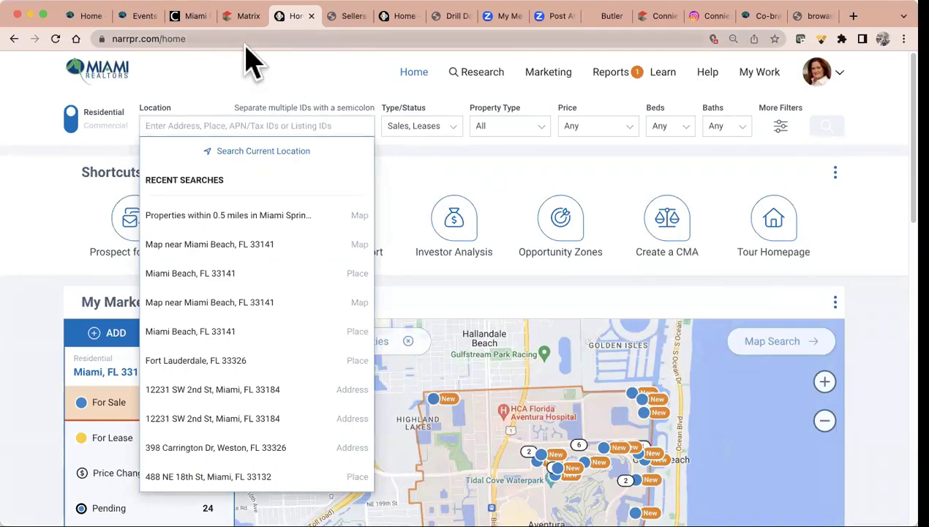
left_click(191, 15)
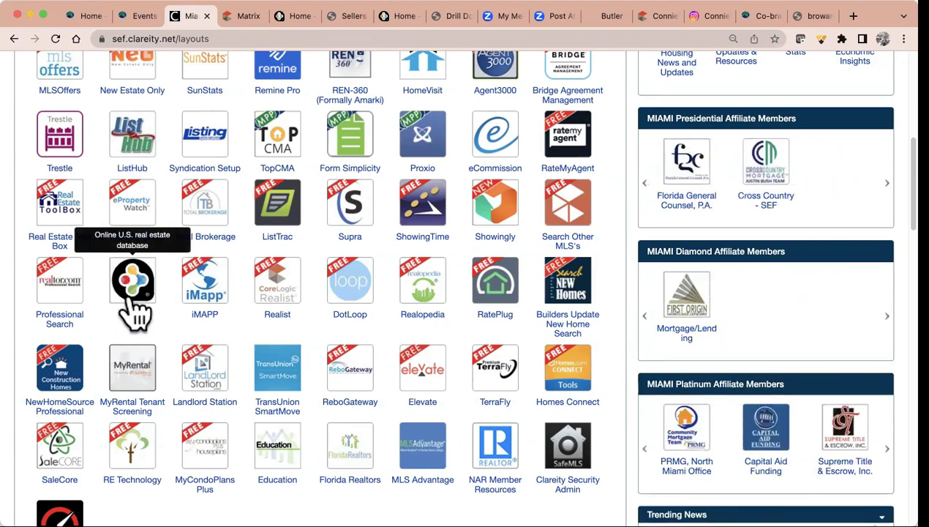
left_click(292, 16)
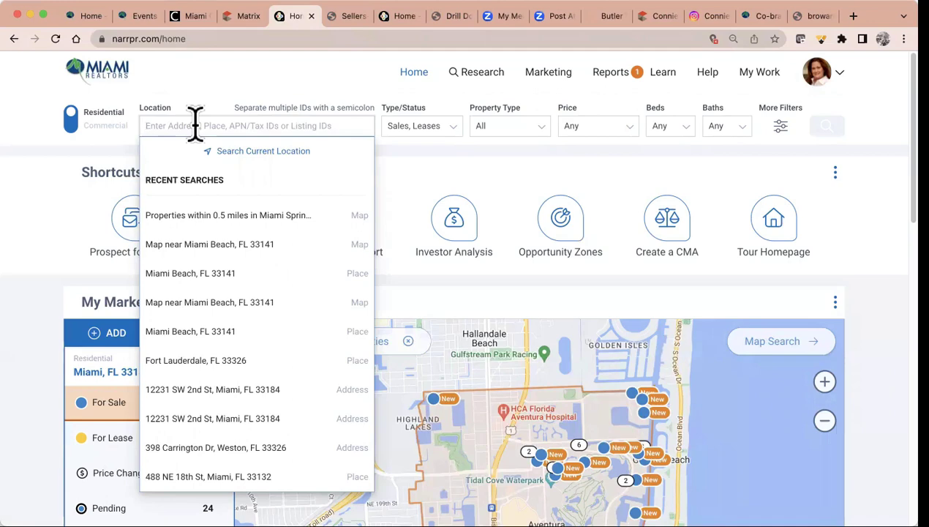
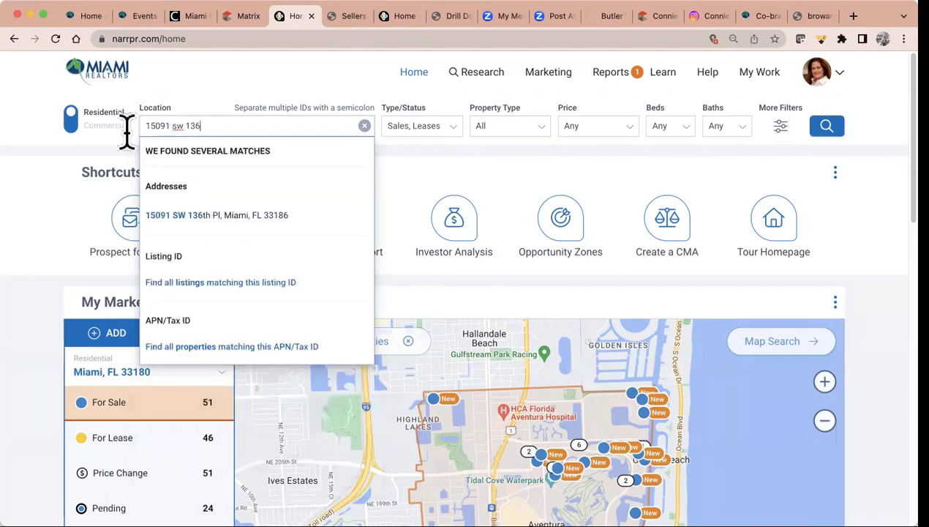
Enter the Miami property's street address in Location and open the matching property page
left_click(254, 227)
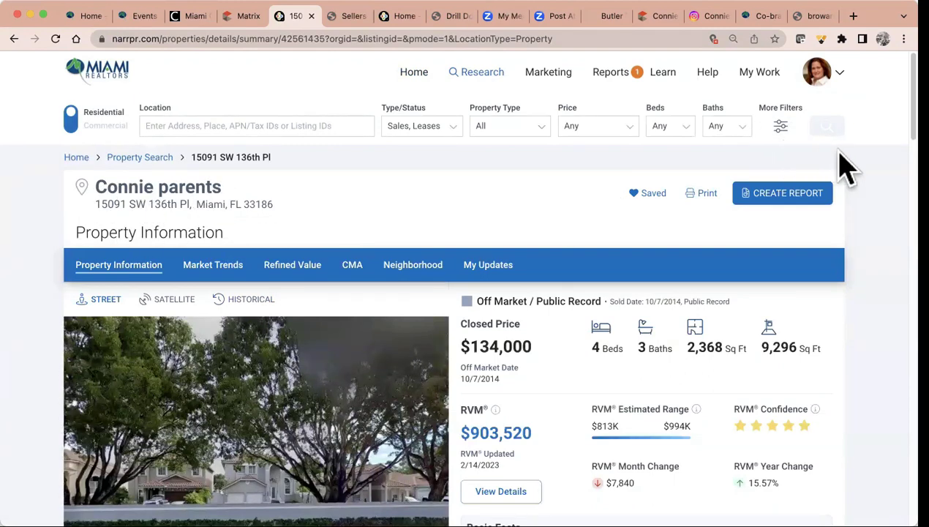
Replace the saved property's name with a new saved name, then check the saved-work list
left_click(634, 193)
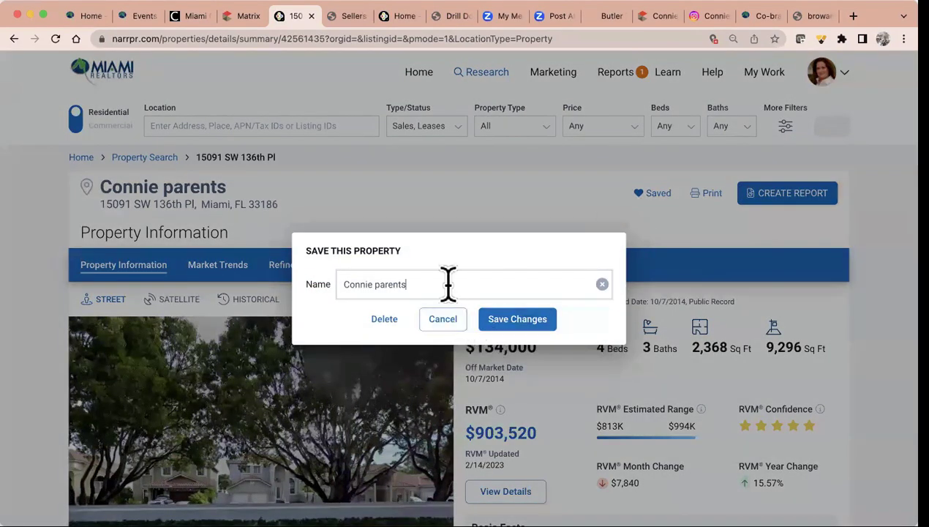
left_click_drag(448, 284, 307, 296)
type("Pap")
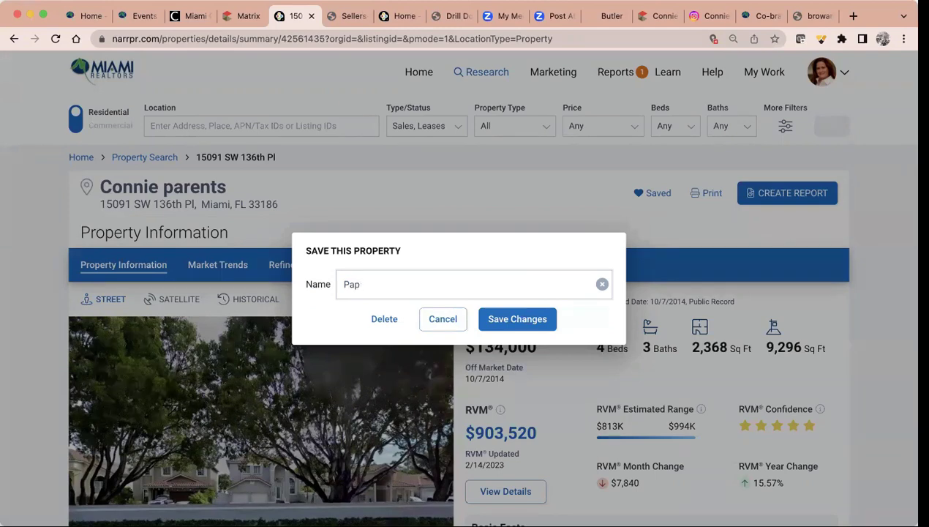
key("BackSpace")
type("P")
left_click(512, 326)
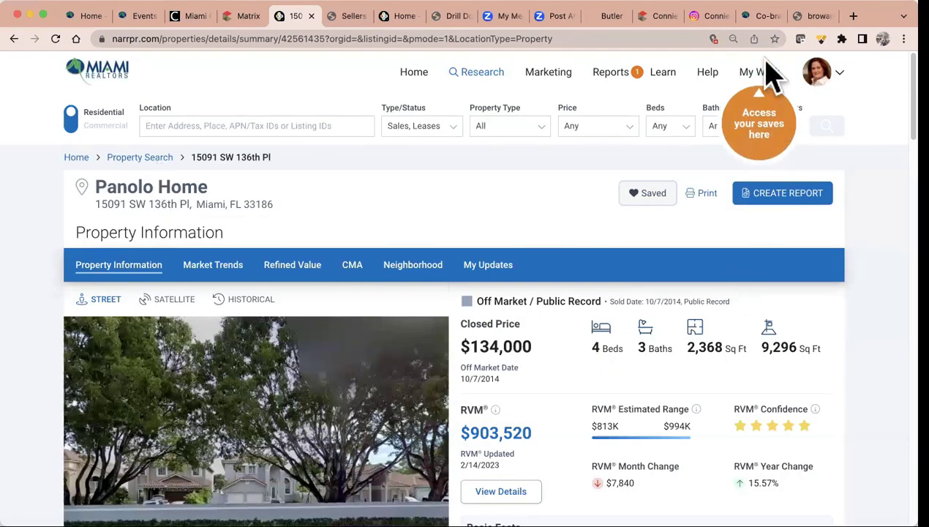
left_click(765, 89)
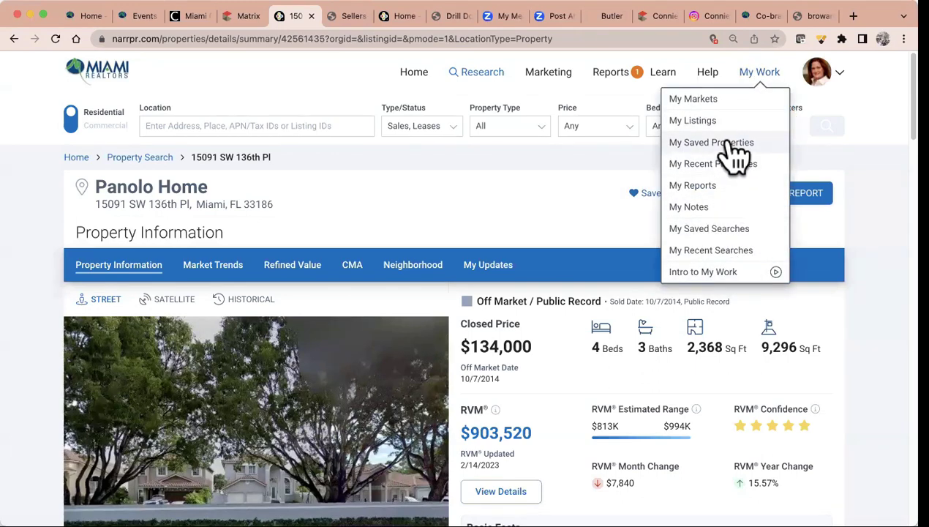
left_click(527, 194)
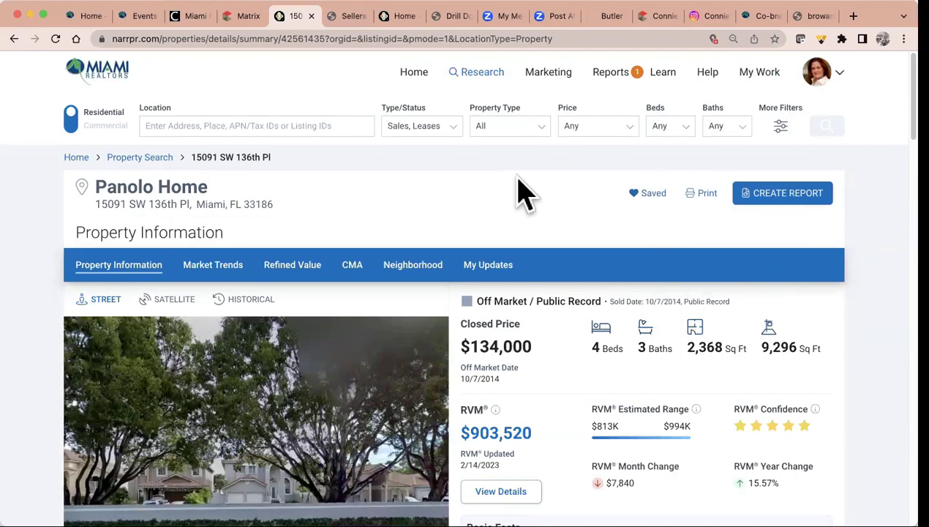
left_click(414, 72)
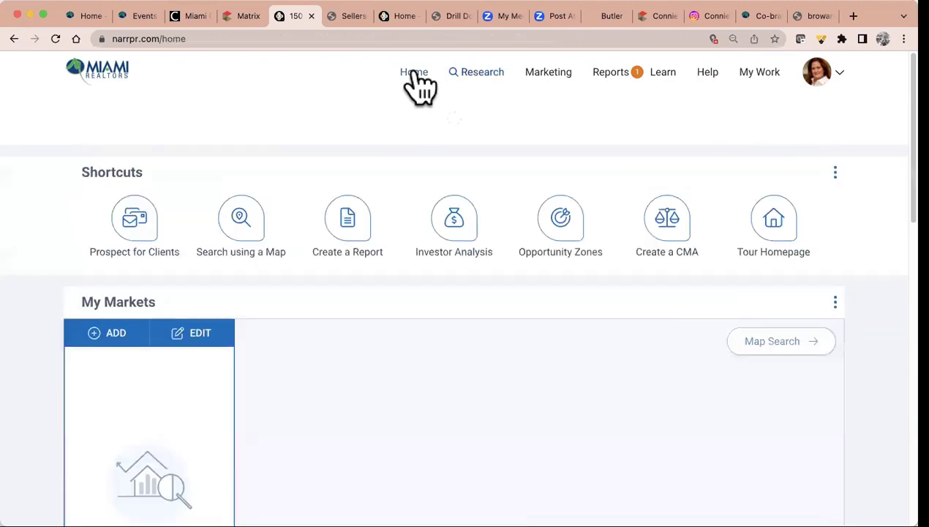
scroll(587, 186, "down", 7)
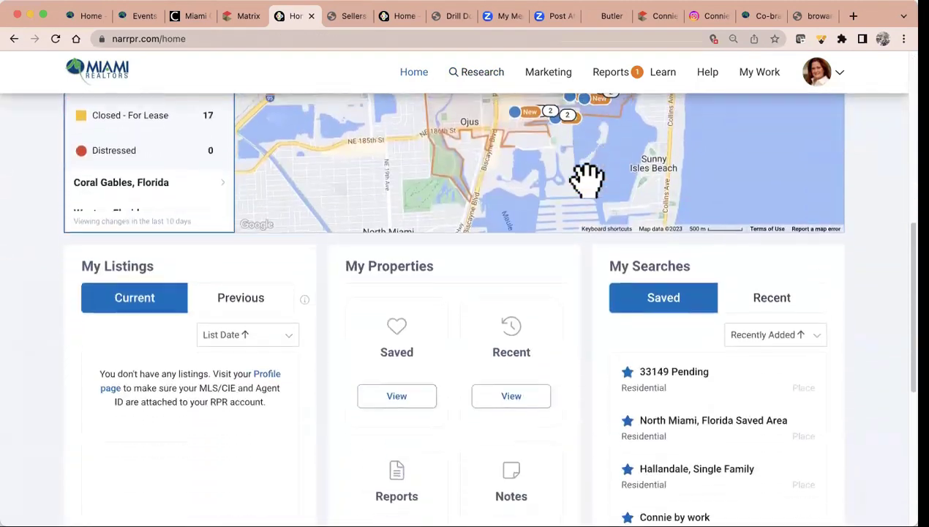
scroll(586, 181, "down", 5)
scroll(594, 196, "up", 3)
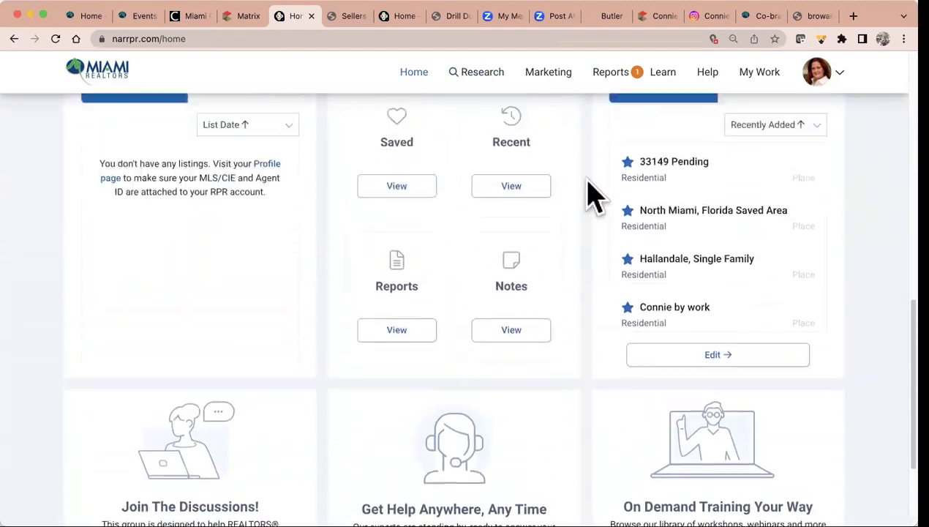
scroll(593, 196, "up", 2)
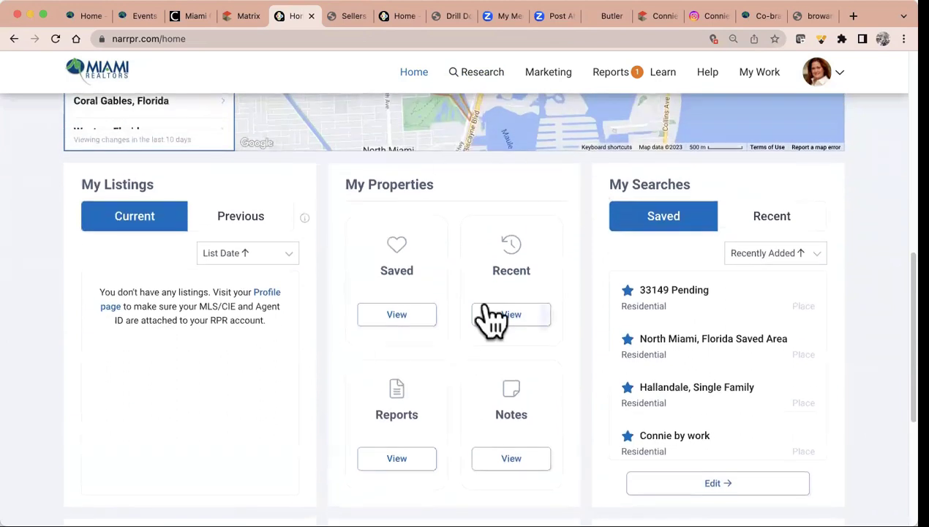
left_click(396, 314)
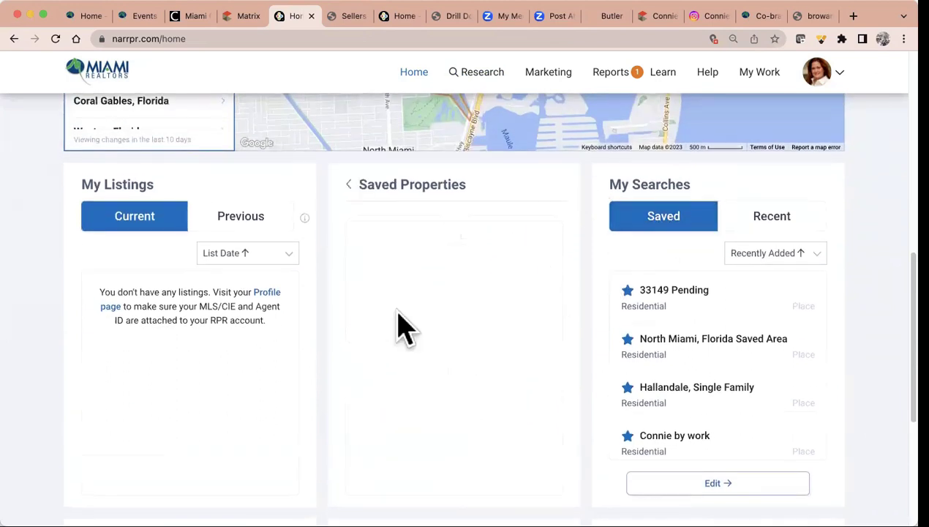
left_click(419, 270)
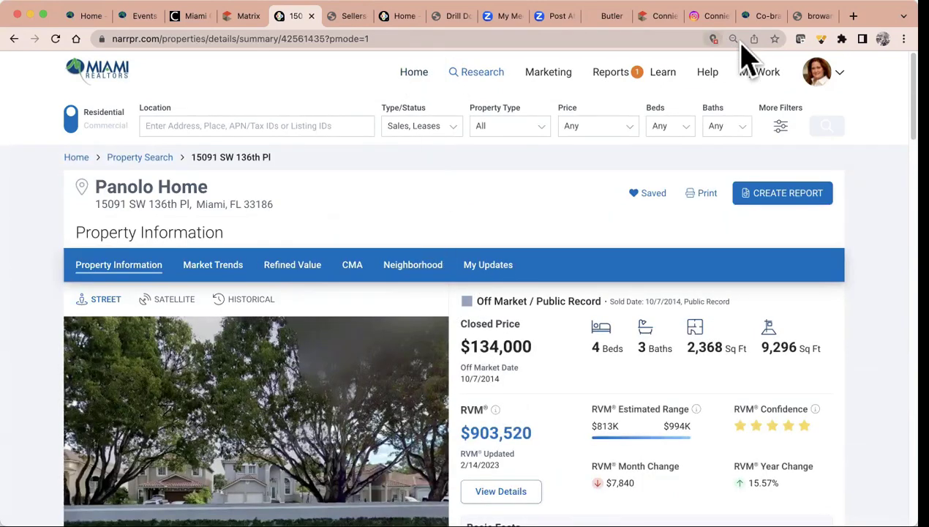
left_click(756, 71)
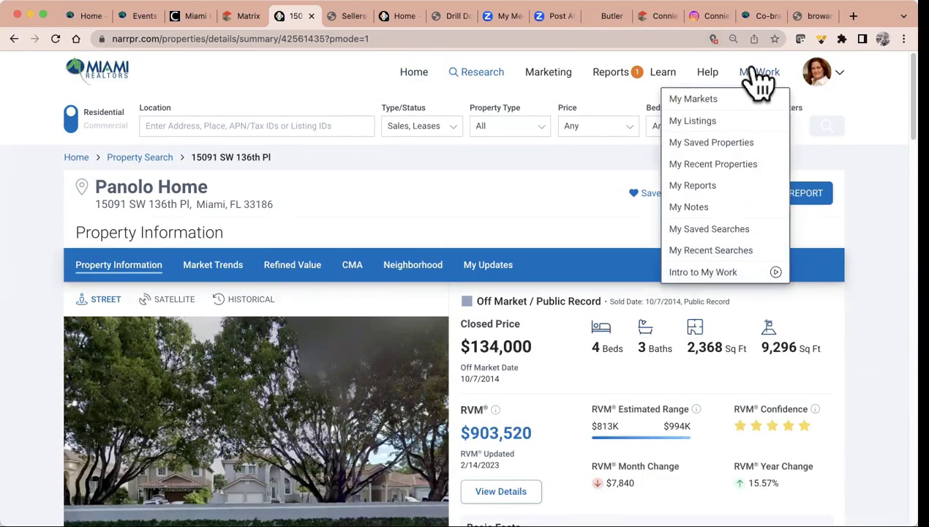
left_click(727, 150)
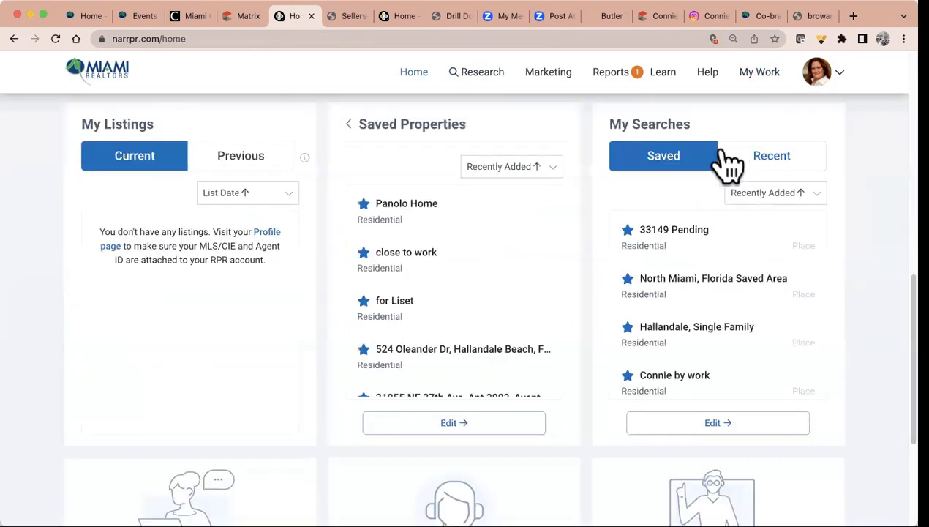
left_click(420, 223)
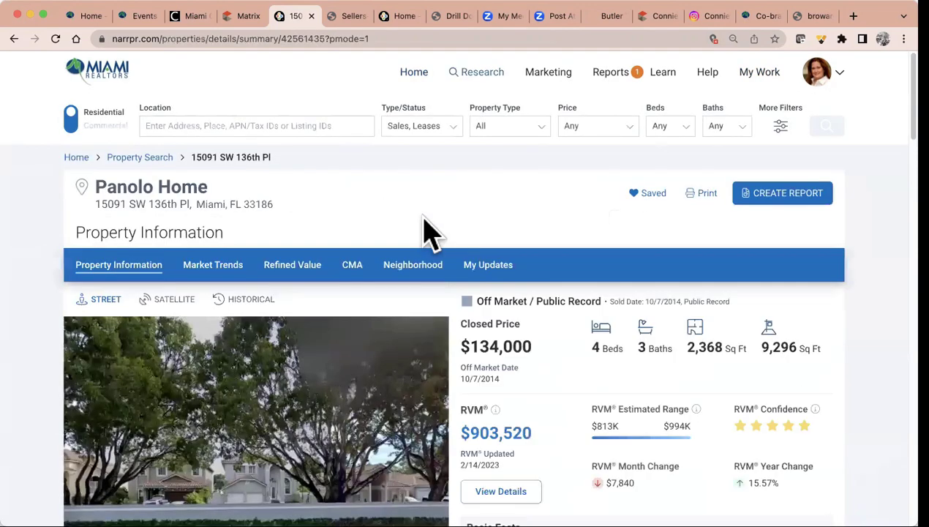
Switch the property's photo panel from street view to the SATELLITE aerial image
scroll(424, 227, "down", 5)
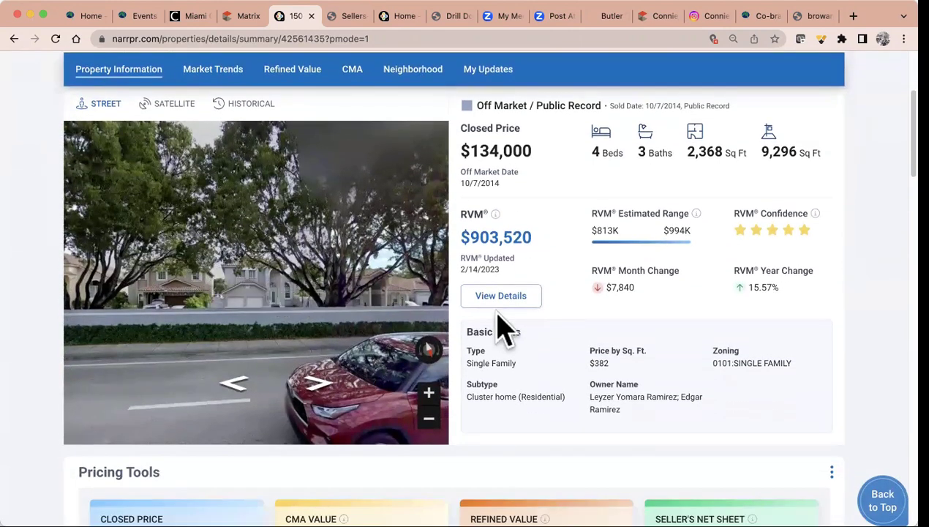
scroll(504, 329, "down", 3)
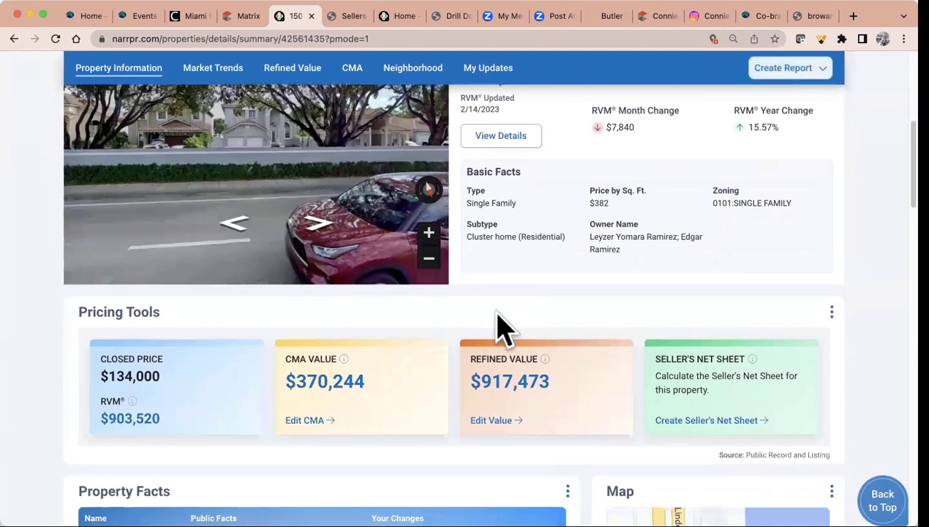
scroll(503, 329, "up", 4)
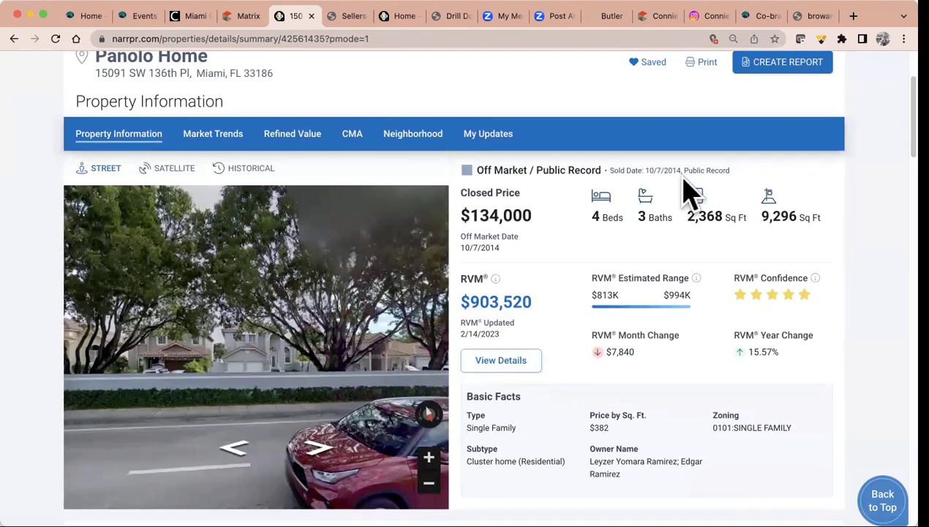
scroll(690, 193, "up", 3)
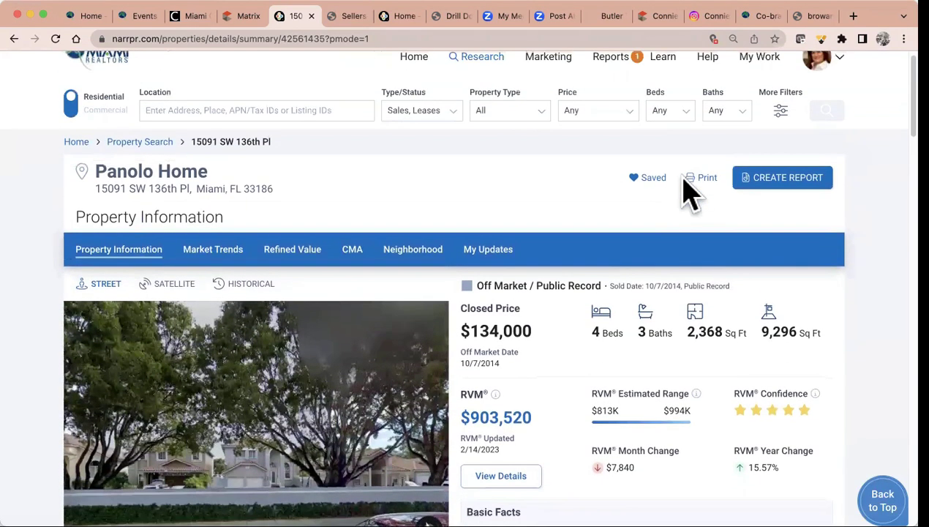
left_click(175, 285)
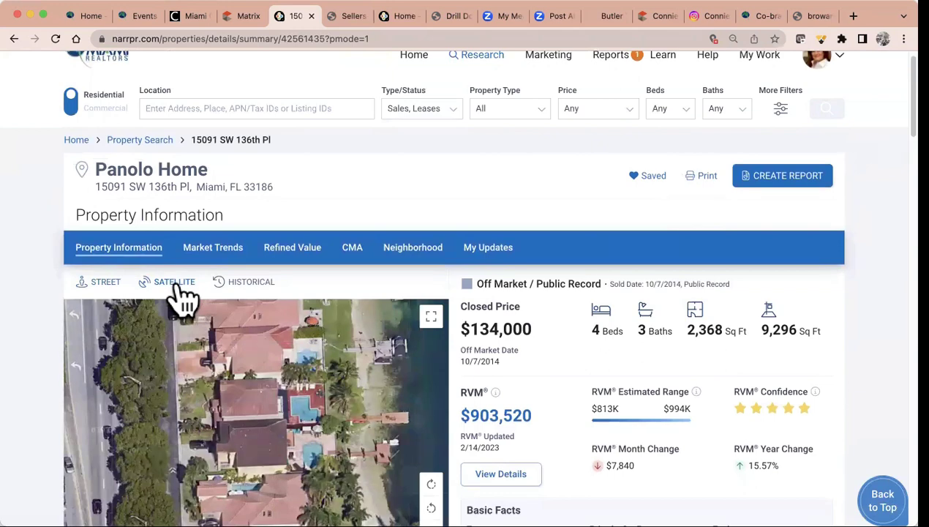
Review Market Trends for 33186: seller's market, 1.46 months inventory, $550,000 median sold price
left_click(225, 258)
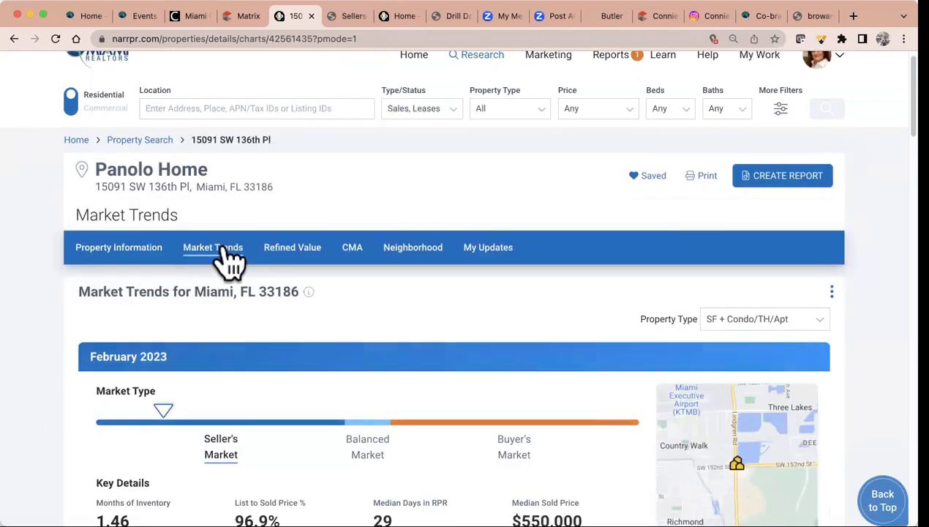
scroll(425, 323, "down", 5)
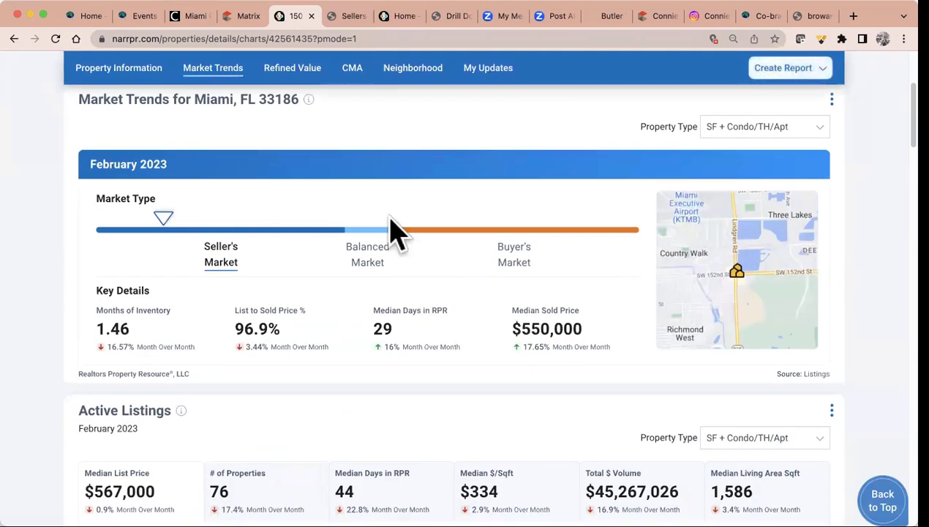
scroll(293, 284, "up", 2)
scroll(293, 284, "up", 3)
scroll(292, 284, "down", 1)
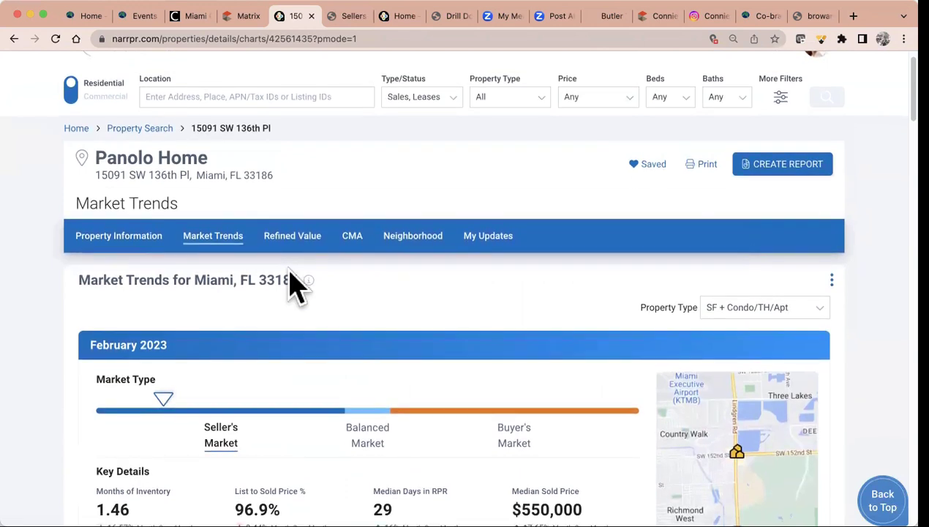
scroll(288, 274, "down", 1)
scroll(290, 280, "up", 1)
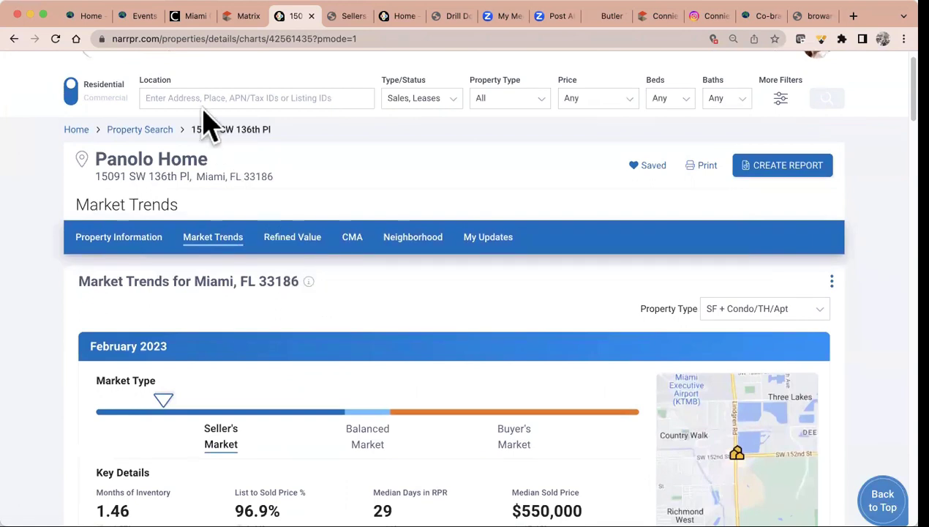
scroll(384, 321, "down", 3)
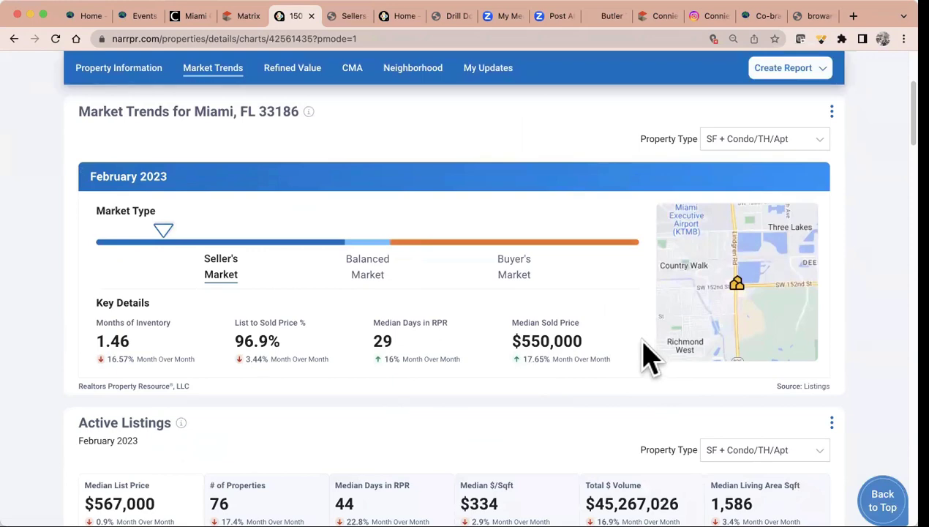
scroll(559, 244, "up", 3)
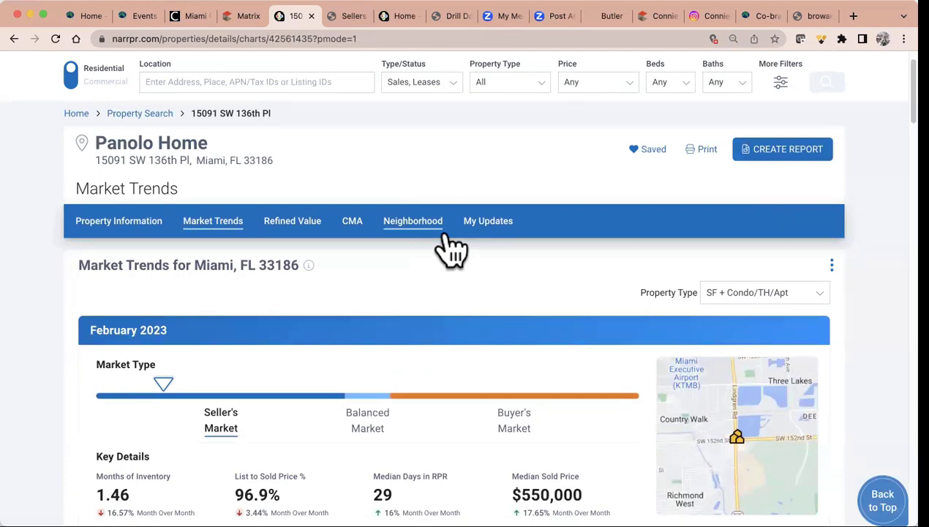
Open the 33186 Neighborhood summary and follow its View on AARP Livability Index link
left_click(420, 227)
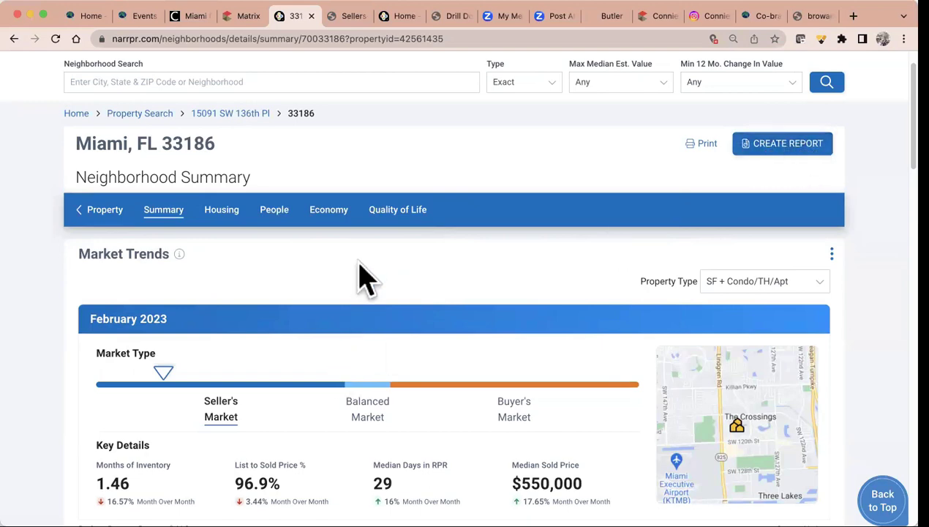
scroll(366, 278, "down", 4)
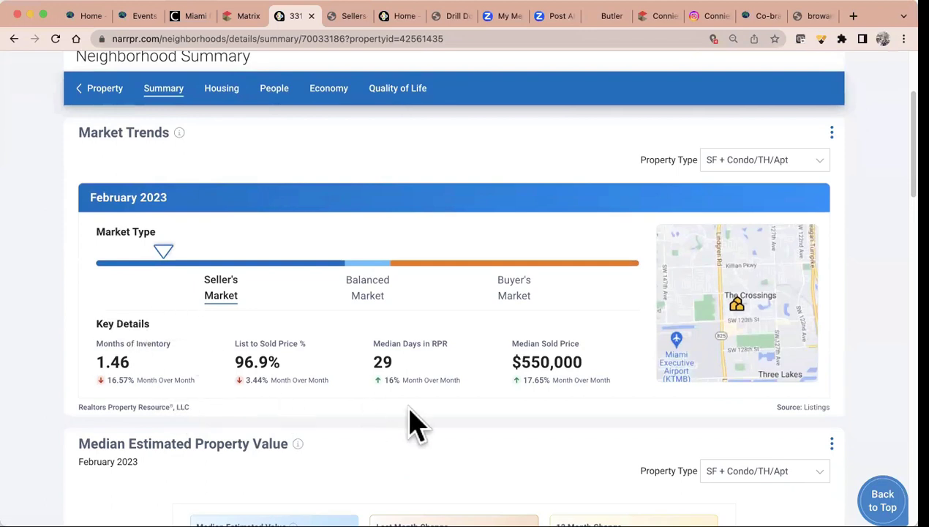
scroll(414, 425, "down", 4)
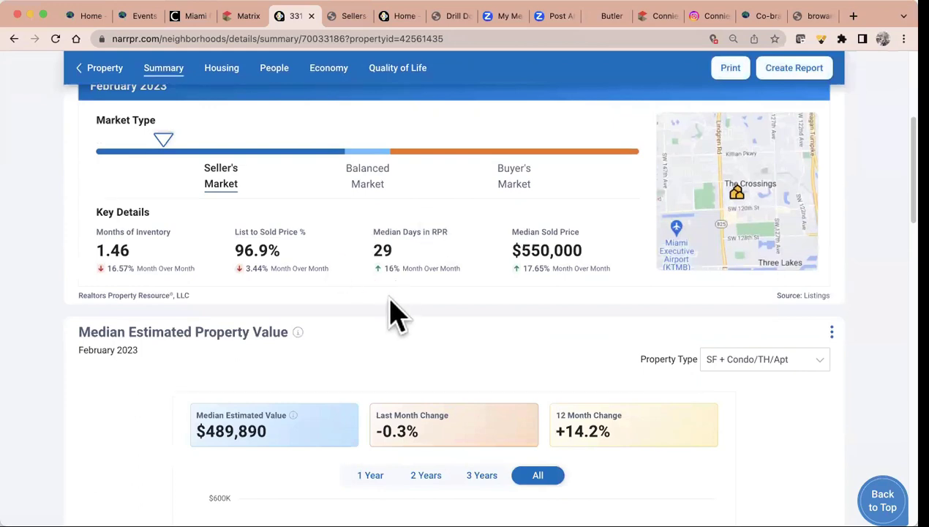
scroll(474, 344, "down", 6)
scroll(474, 344, "down", 1)
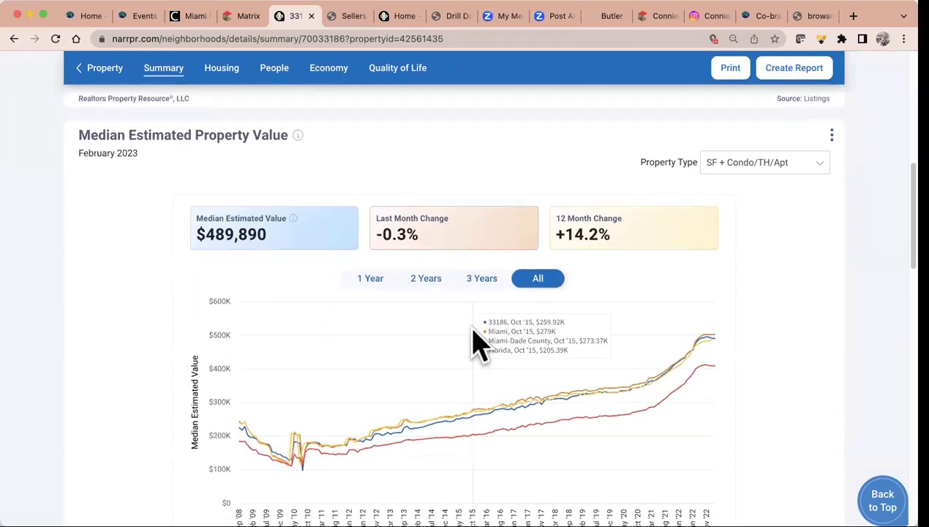
scroll(474, 344, "down", 10)
scroll(474, 344, "down", 6)
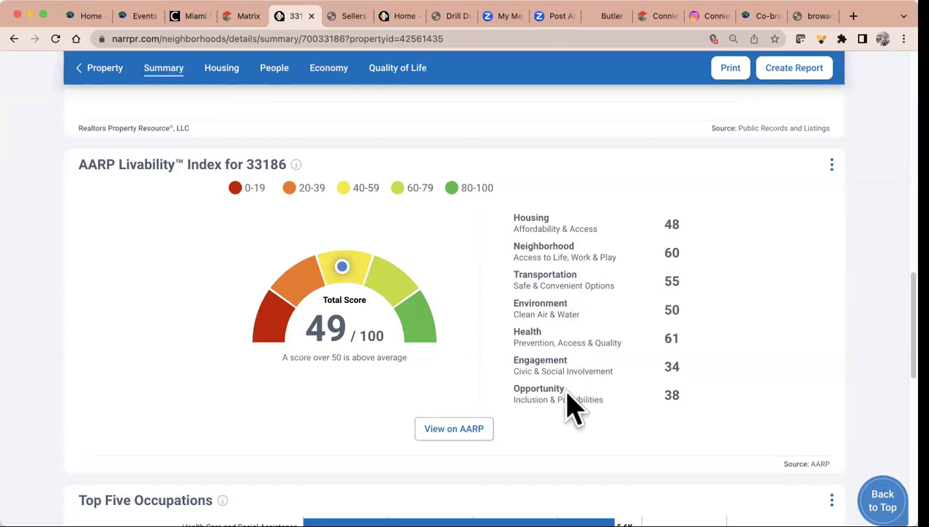
left_click(456, 428)
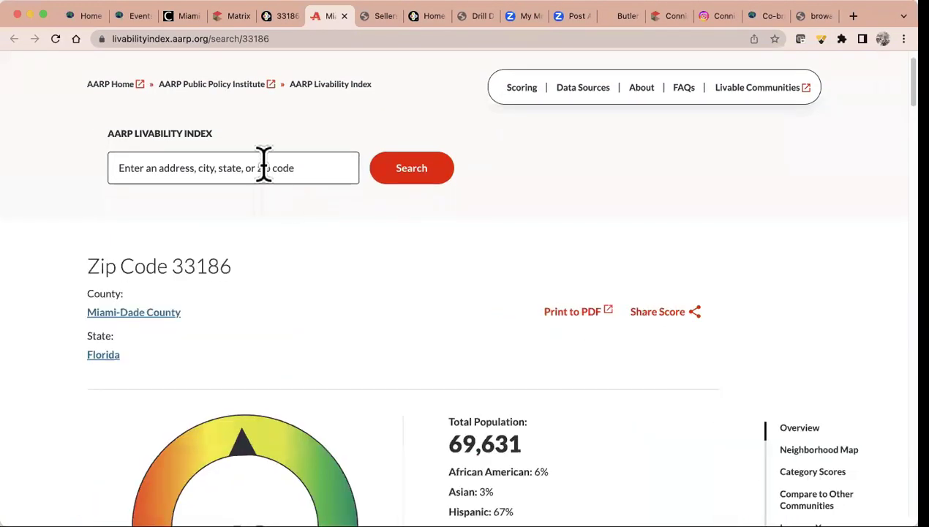
Scroll to Zip Code 33186's overall score 49 and Category Scores (Housing 48, Neighborhood 60, Health 61)
scroll(374, 365, "down", 5)
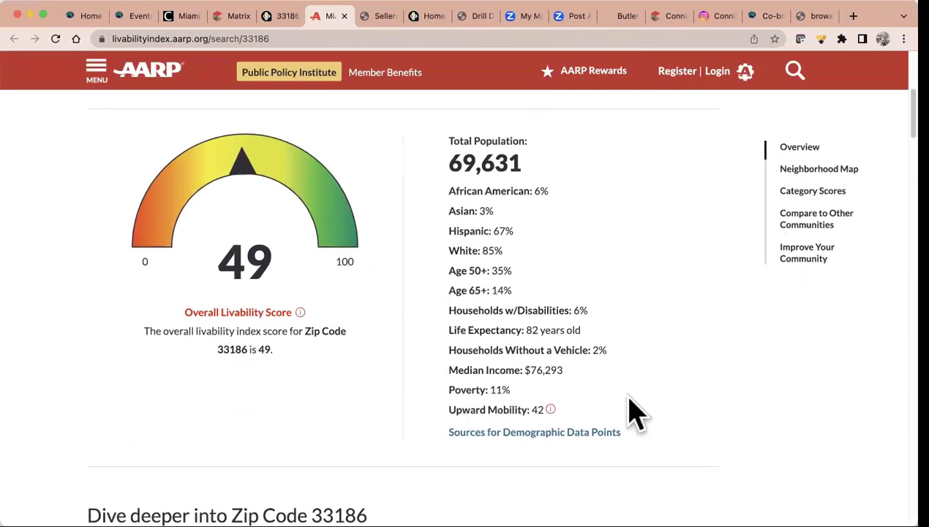
scroll(651, 398, "down", 2)
scroll(651, 397, "down", 5)
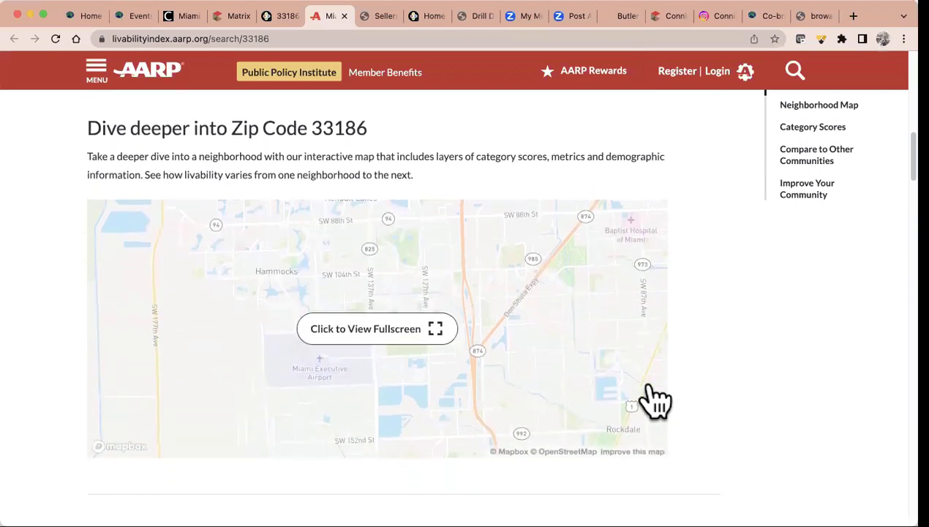
scroll(656, 400, "down", 3)
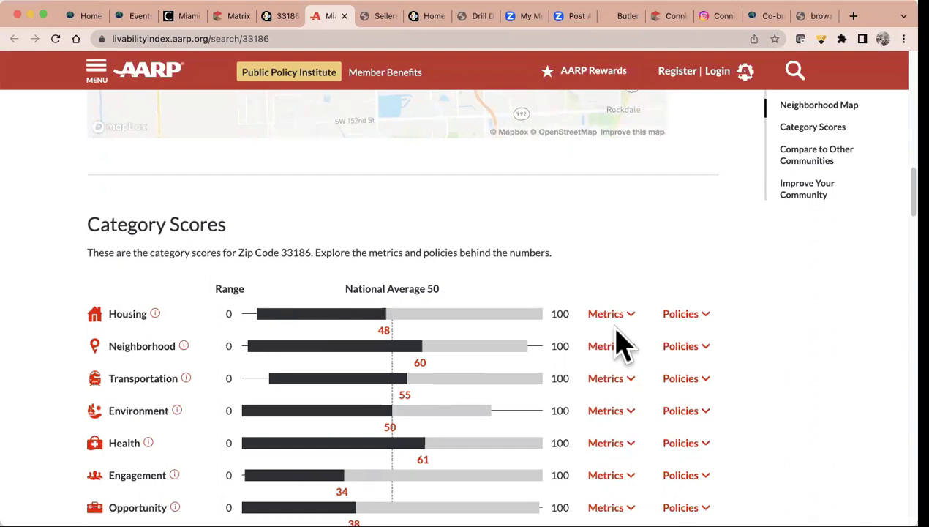
left_click(288, 18)
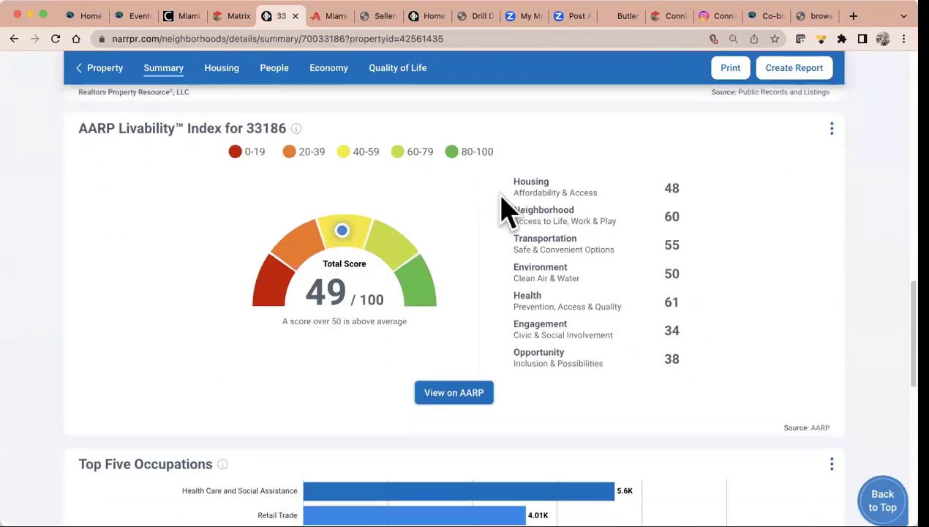
scroll(504, 207, "down", 5)
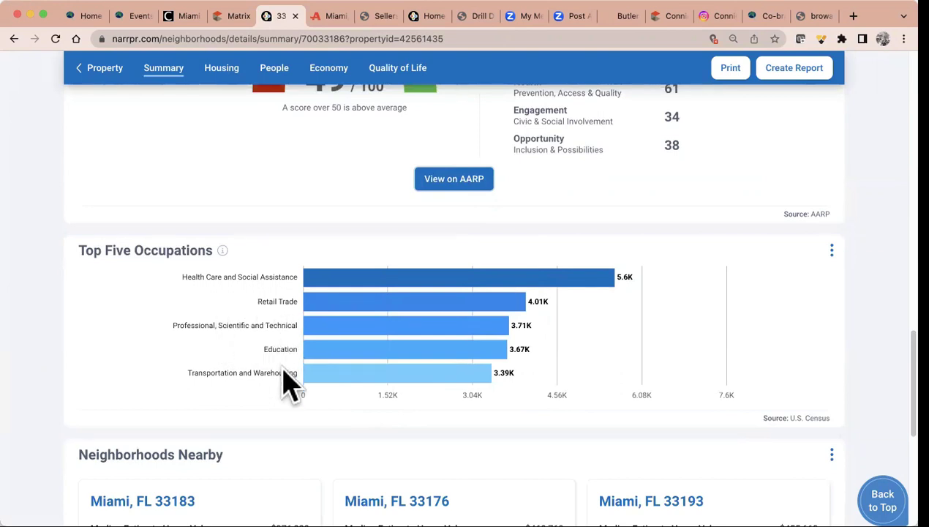
scroll(292, 384, "down", 3)
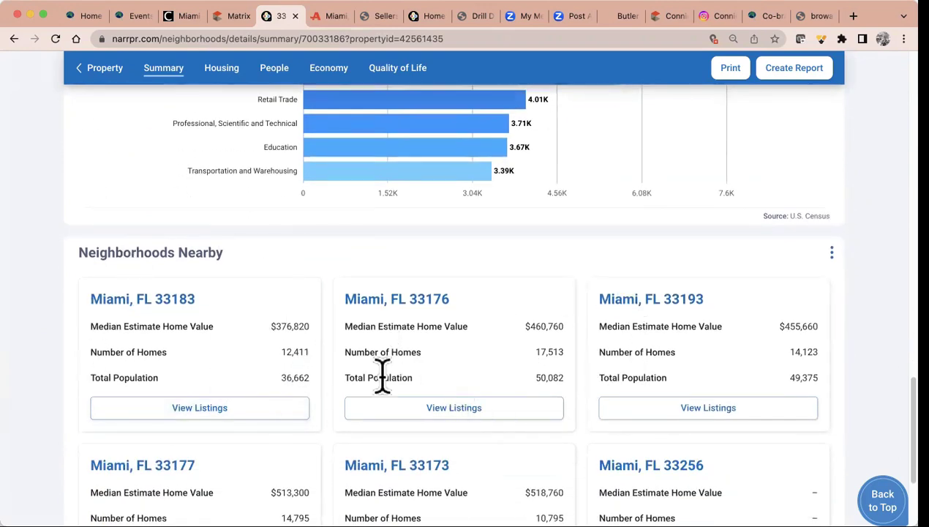
scroll(382, 377, "up", 5)
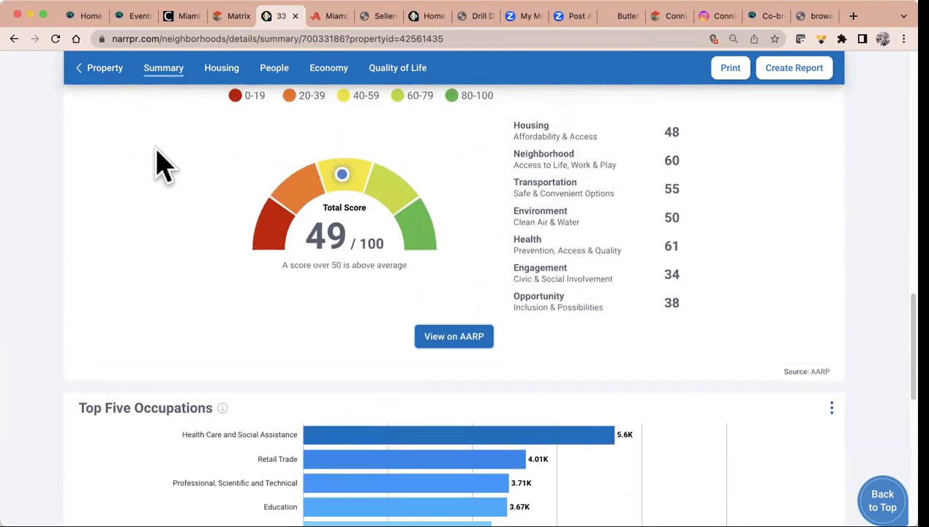
scroll(165, 182, "up", 3)
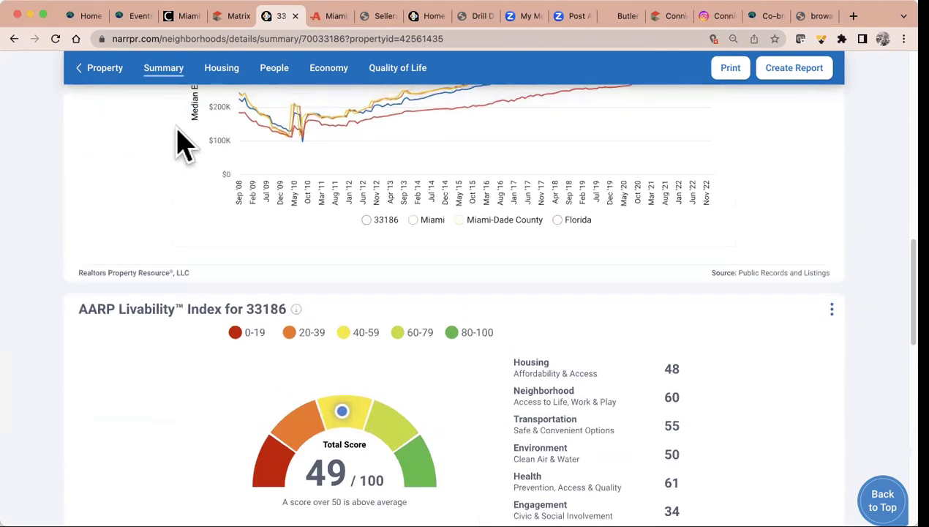
Review 33186 Neighborhood Housing listing, sold and inventory figures, then return to the page top
left_click(221, 73)
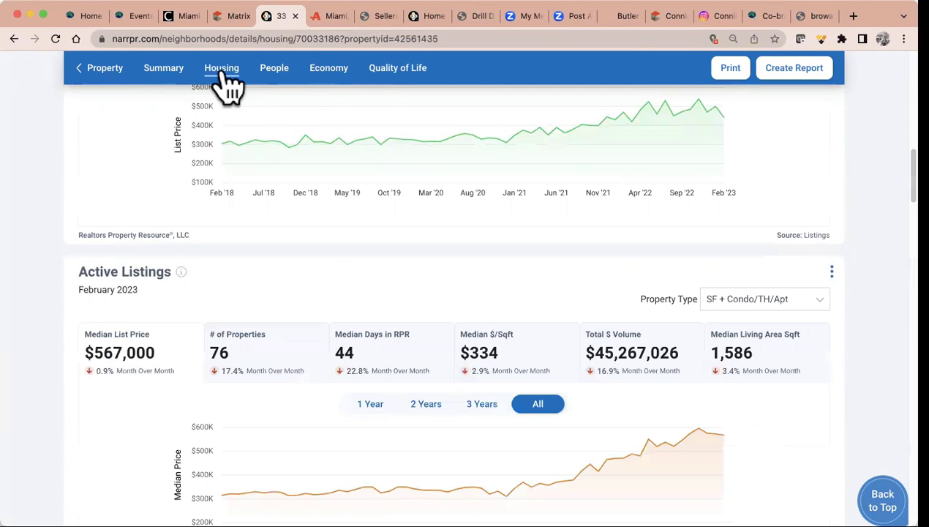
scroll(282, 150, "up", 10)
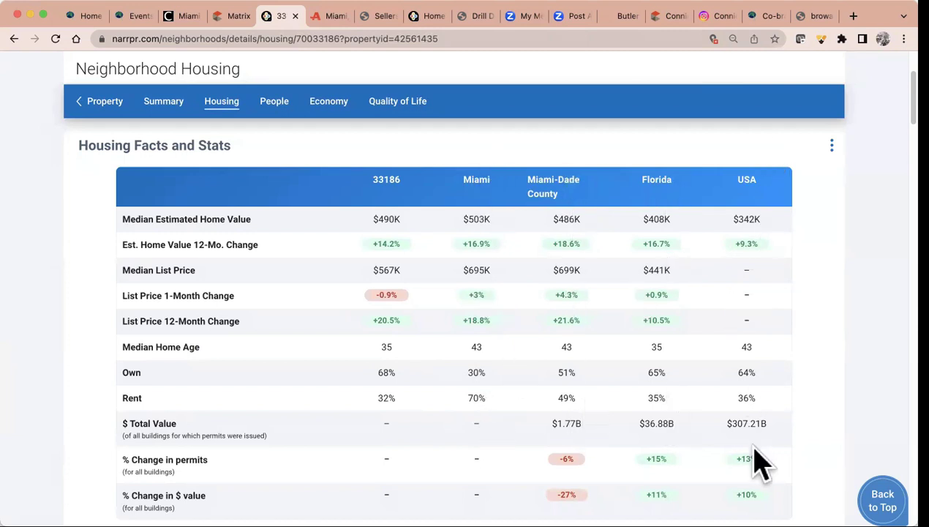
scroll(760, 461, "down", 5)
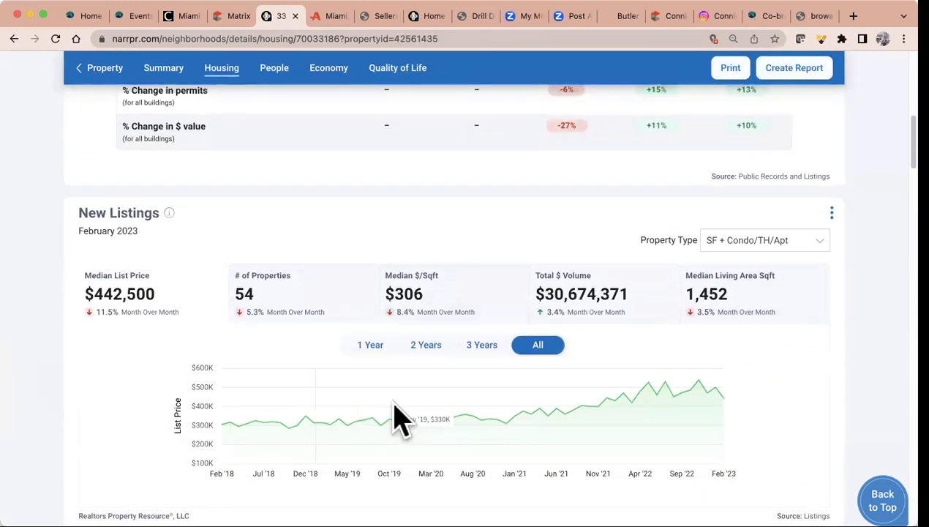
scroll(395, 417, "down", 5)
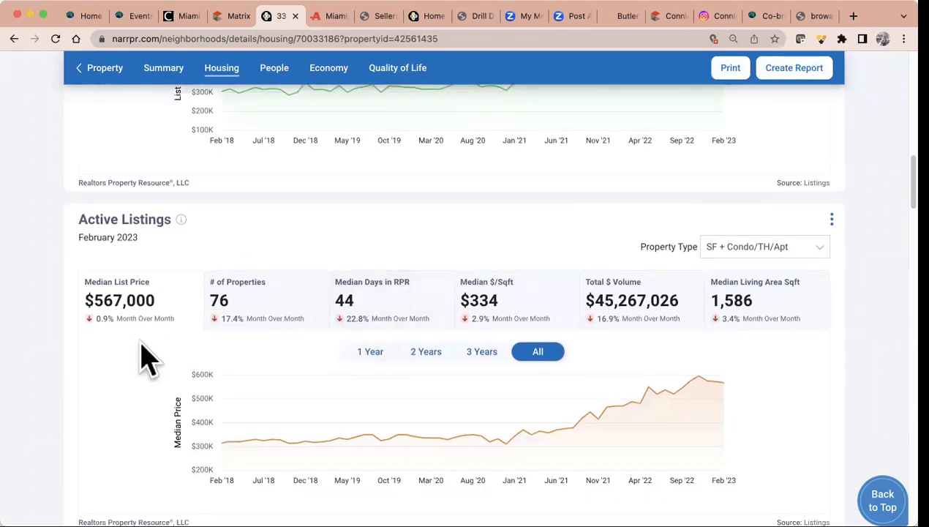
scroll(143, 359, "down", 5)
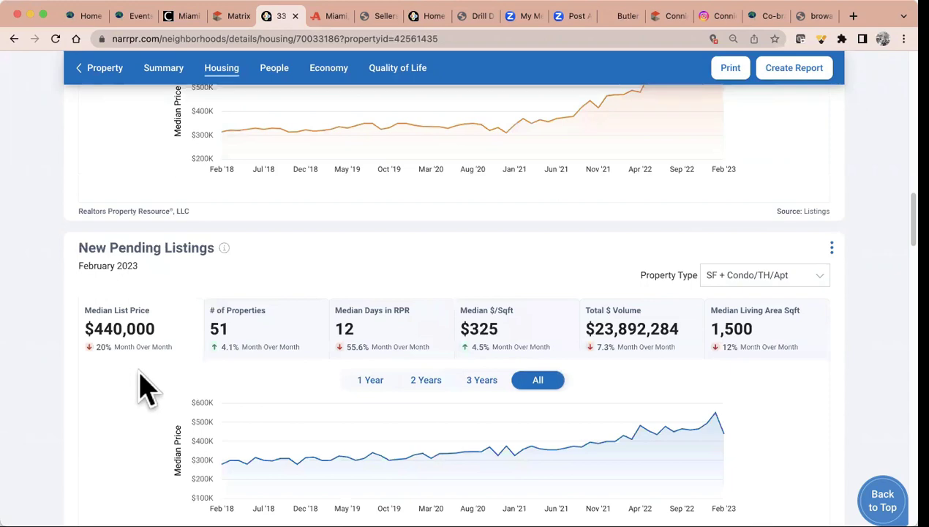
scroll(144, 387, "down", 6)
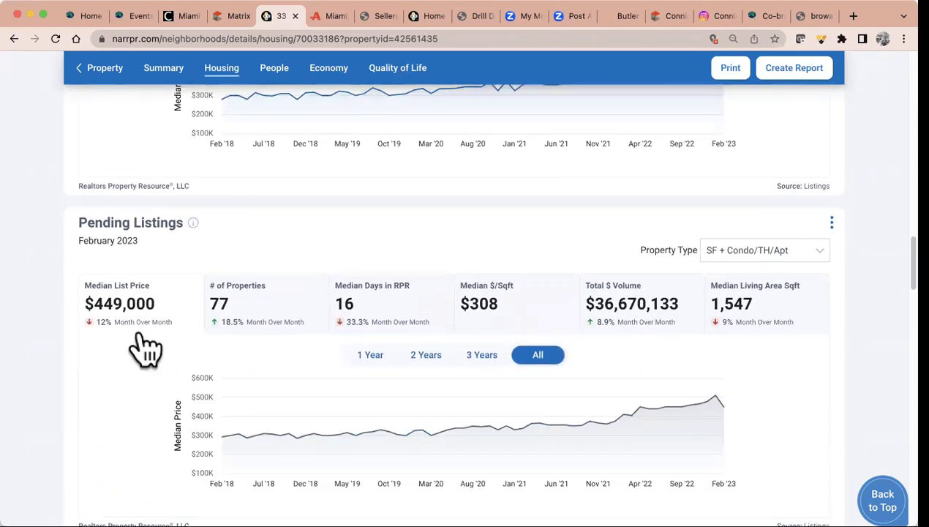
scroll(146, 350, "down", 5)
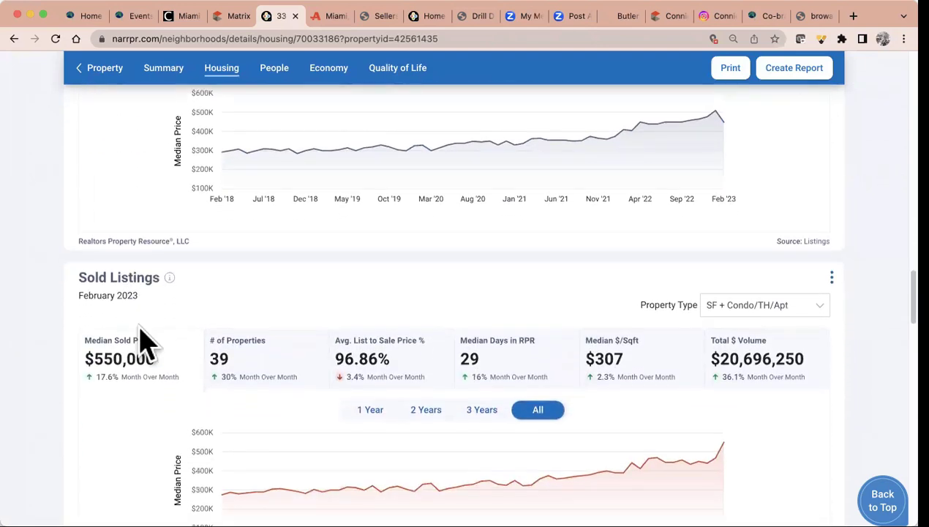
scroll(144, 343, "down", 7)
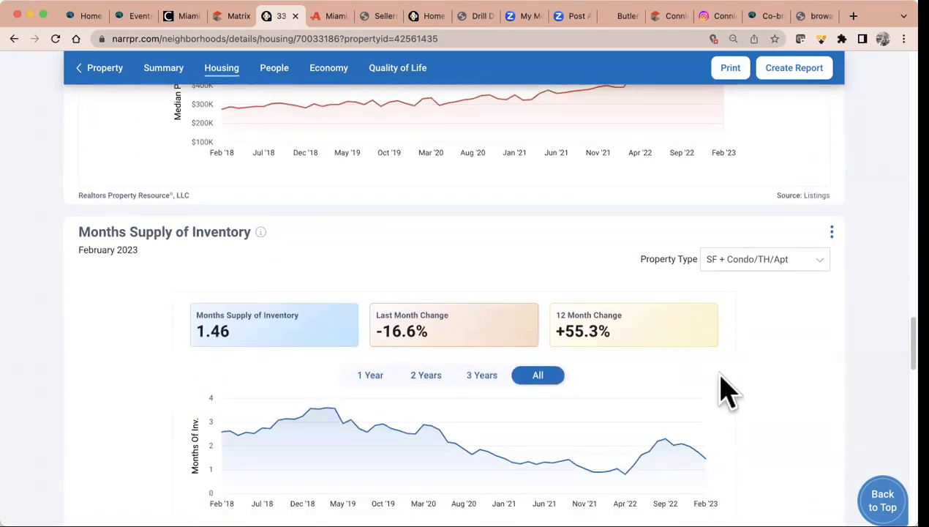
scroll(728, 392, "down", 3)
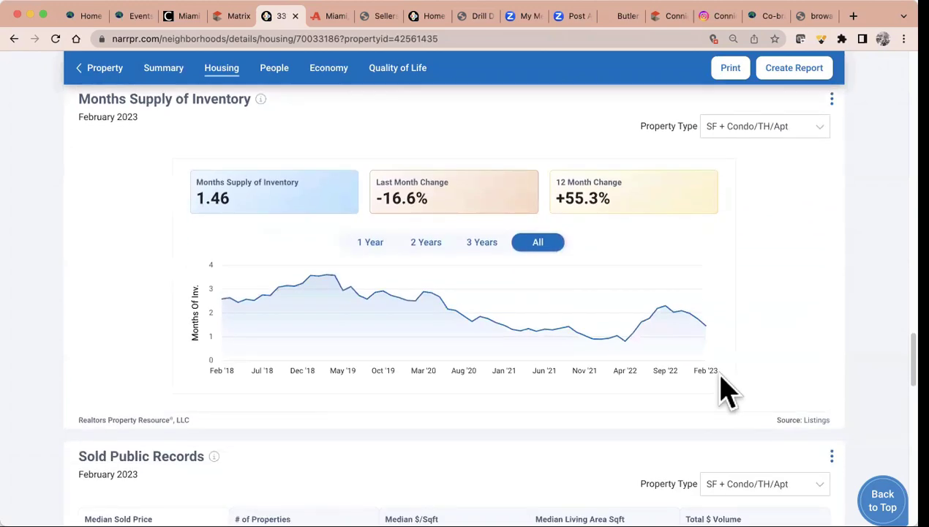
scroll(727, 392, "down", 8)
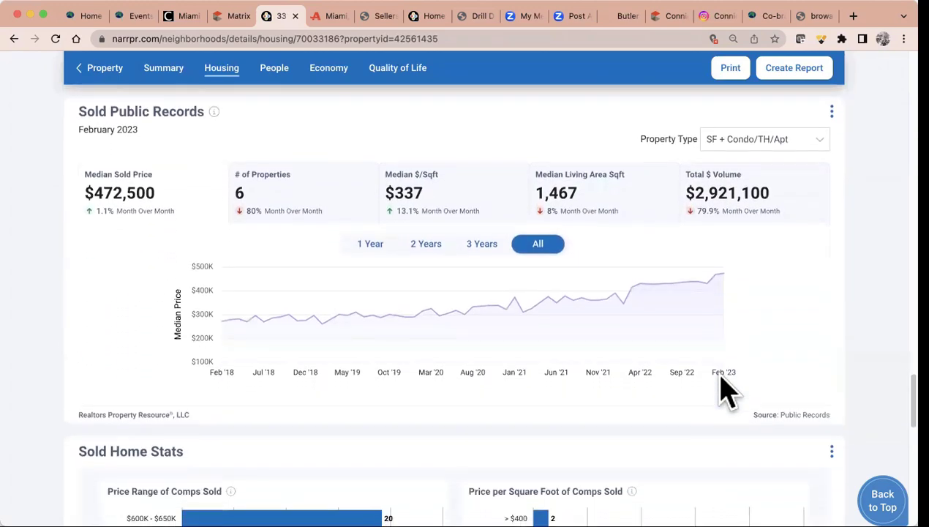
scroll(724, 391, "down", 7)
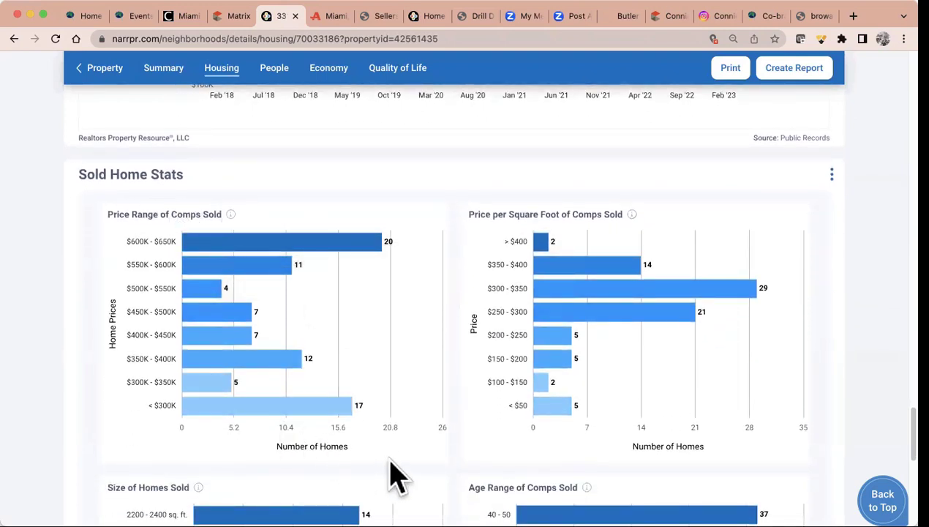
left_click(884, 493)
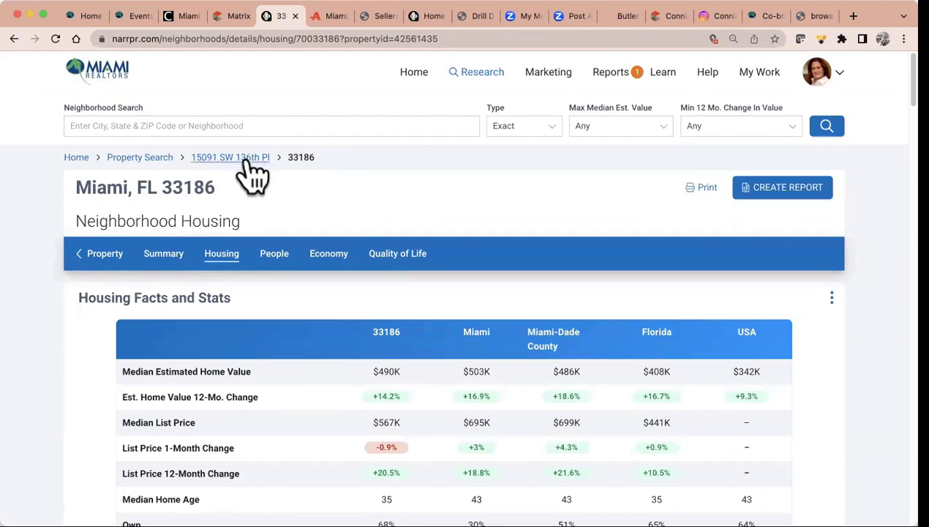
Review the 33186 People statistics down to the 61.7% Democrat, 37.9% Republican voting pattern
left_click(286, 267)
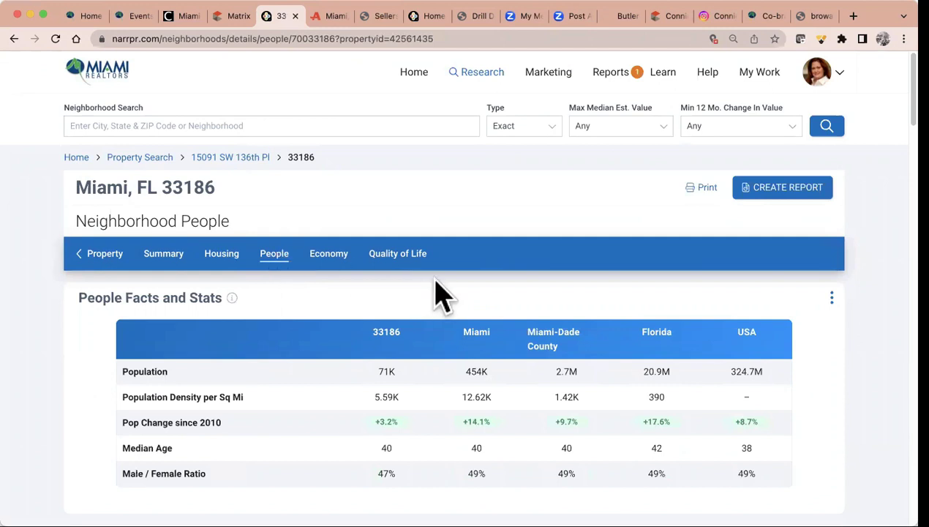
scroll(435, 290, "down", 3)
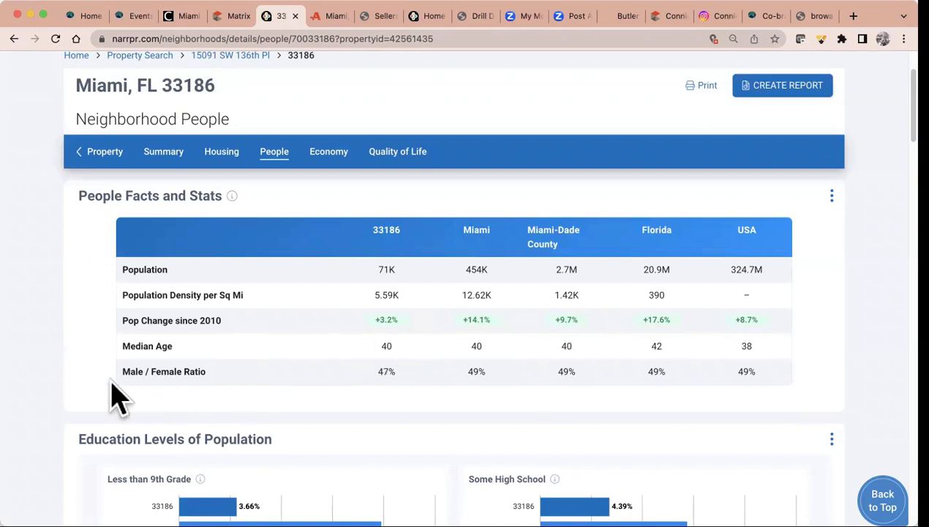
scroll(418, 392, "down", 5)
scroll(419, 393, "down", 8)
scroll(418, 393, "down", 9)
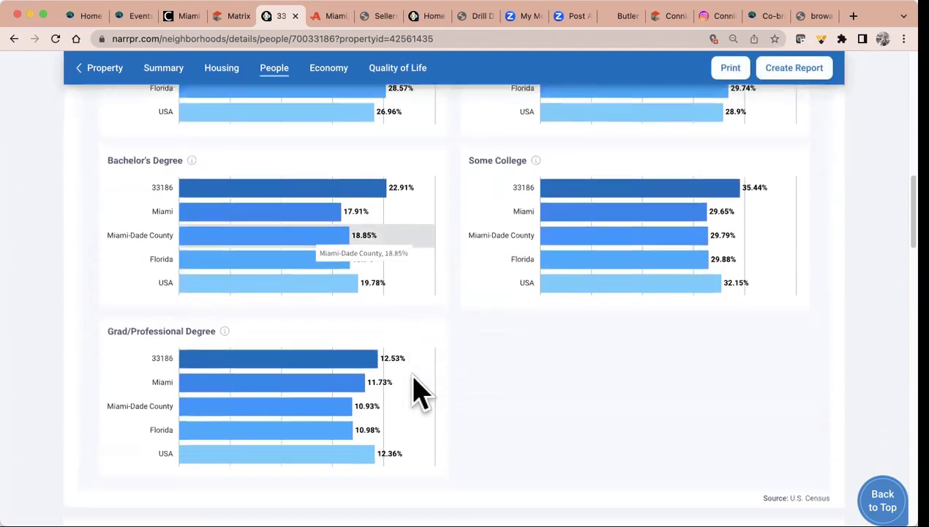
scroll(418, 393, "down", 3)
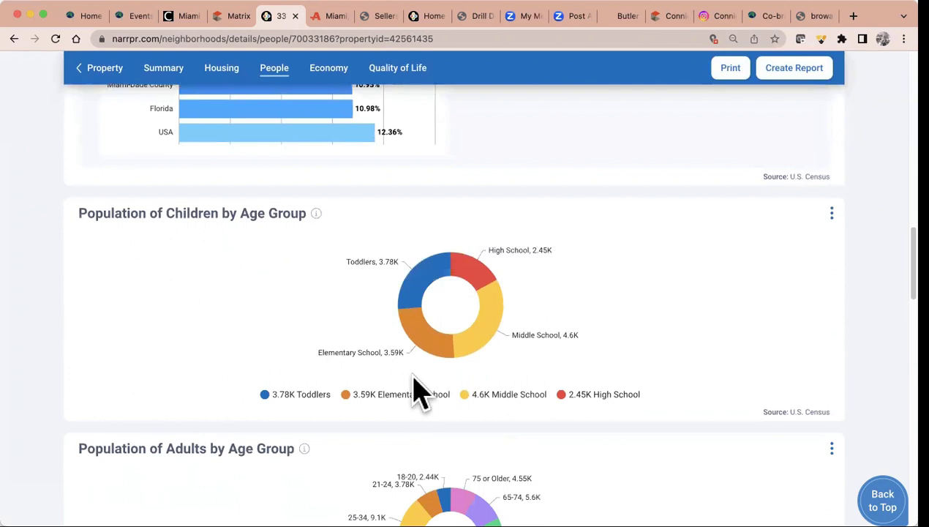
scroll(419, 393, "down", 7)
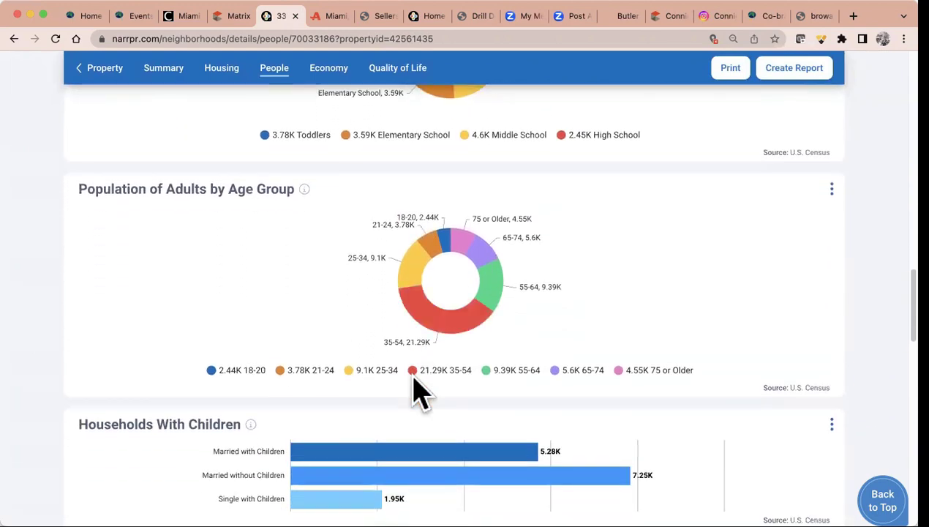
scroll(417, 391, "down", 4)
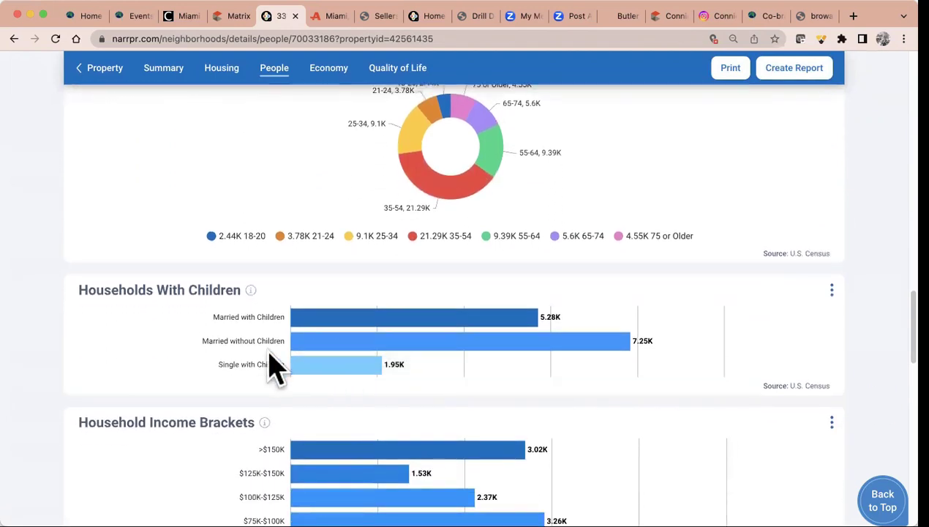
scroll(223, 392, "down", 7)
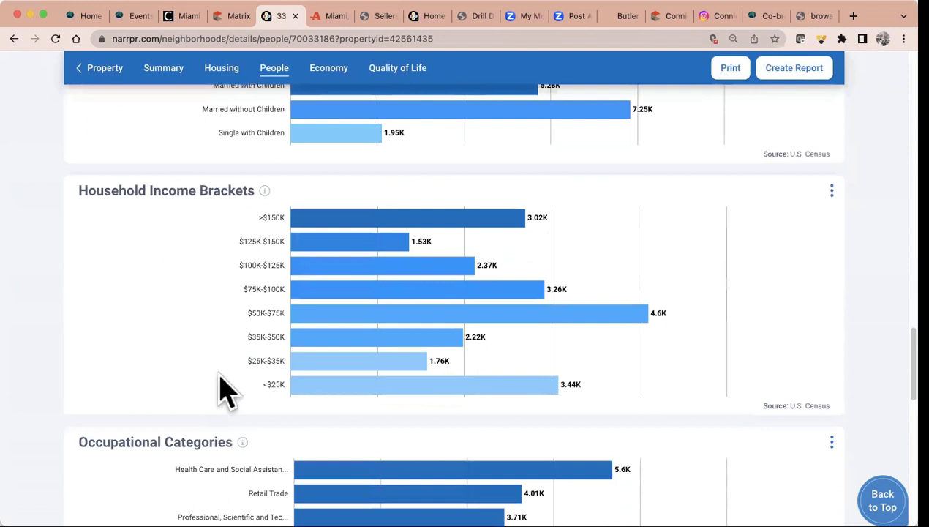
scroll(223, 391, "down", 8)
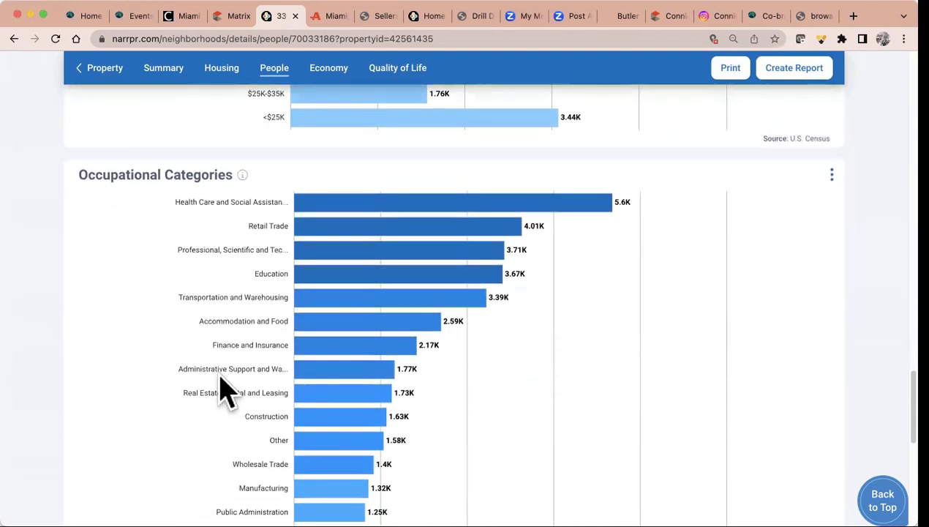
scroll(223, 391, "down", 14)
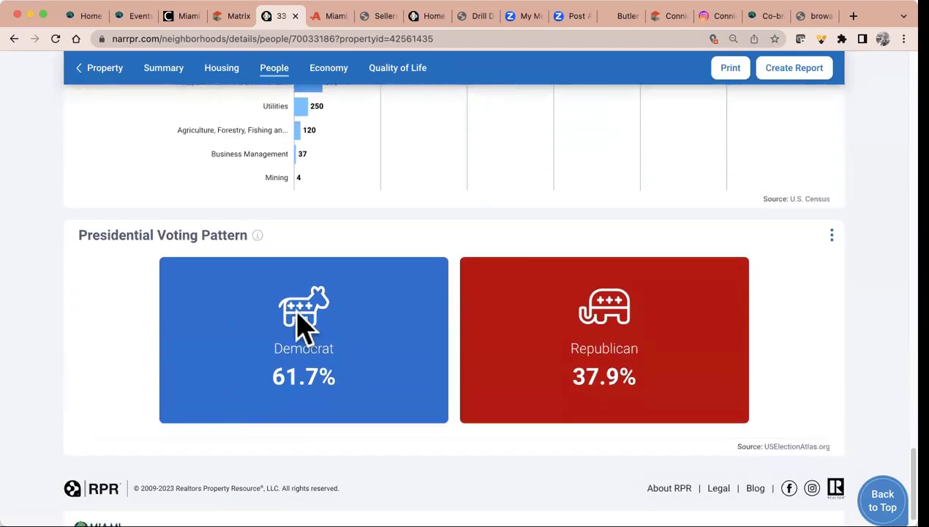
Review the 33186 Economy stats: $70,014 median household income and the unemployment-rate chart
left_click(331, 76)
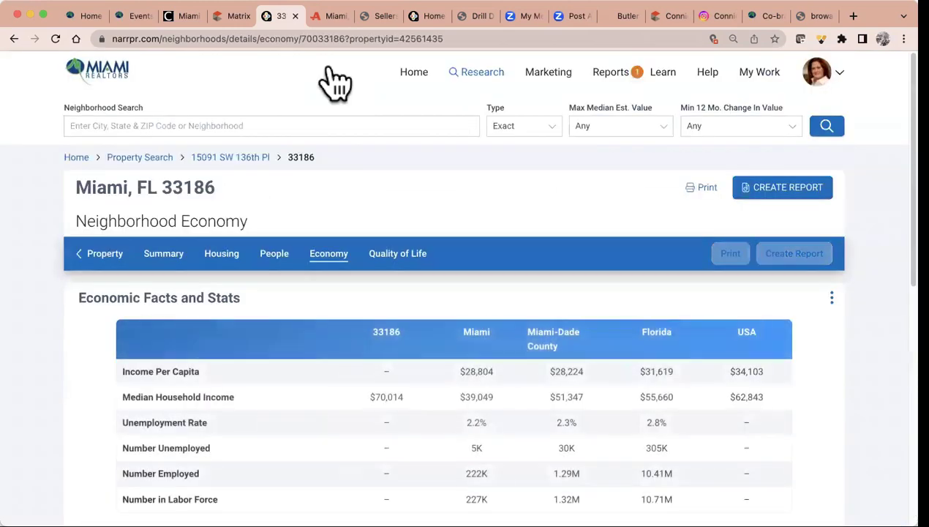
scroll(329, 326, "down", 4)
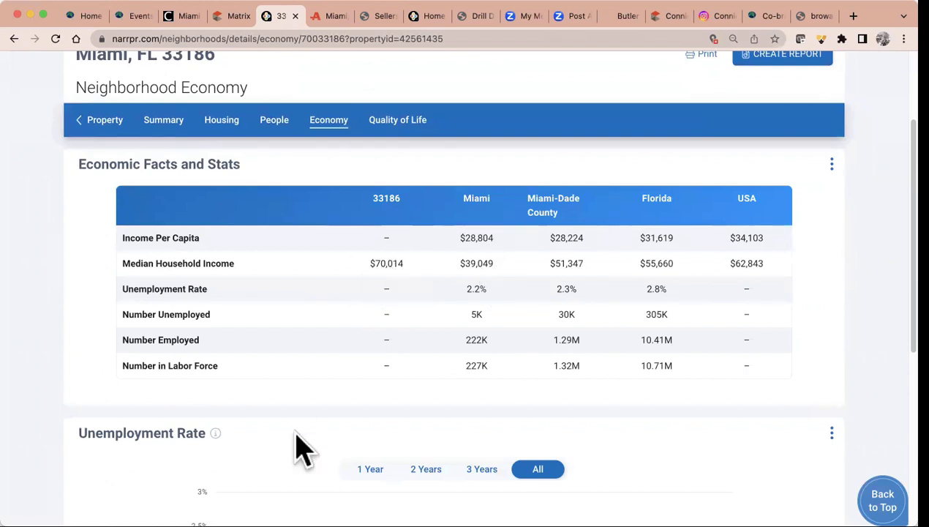
scroll(296, 445, "down", 8)
scroll(300, 446, "down", 2)
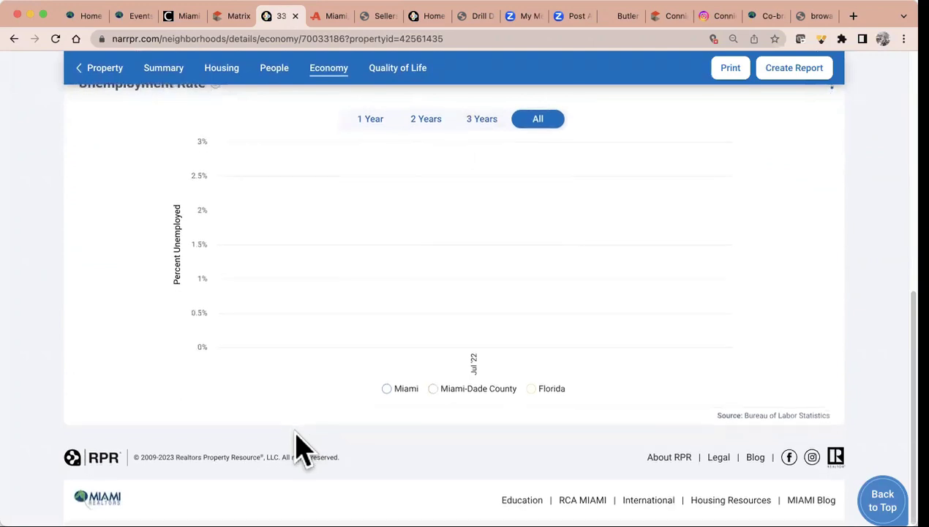
left_click(403, 69)
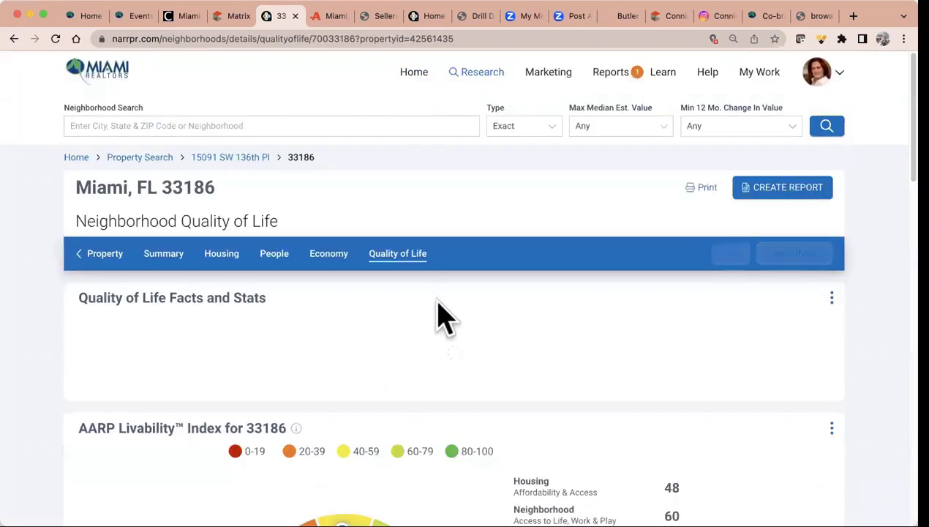
scroll(439, 316, "down", 4)
scroll(440, 315, "down", 1)
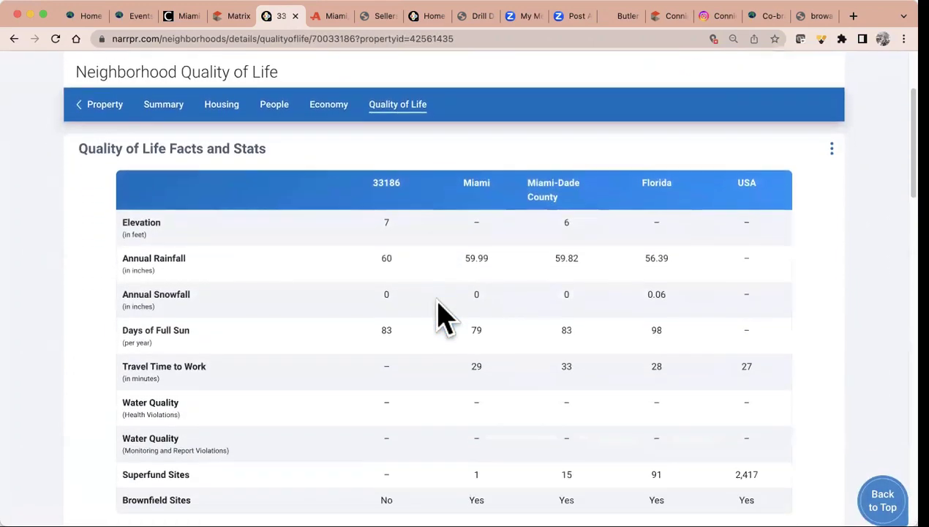
scroll(440, 315, "down", 2)
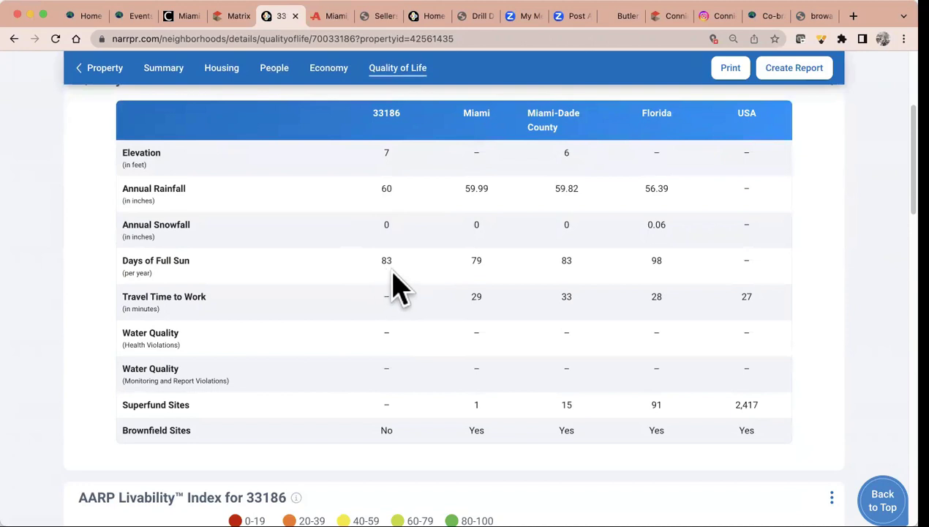
scroll(399, 285, "down", 9)
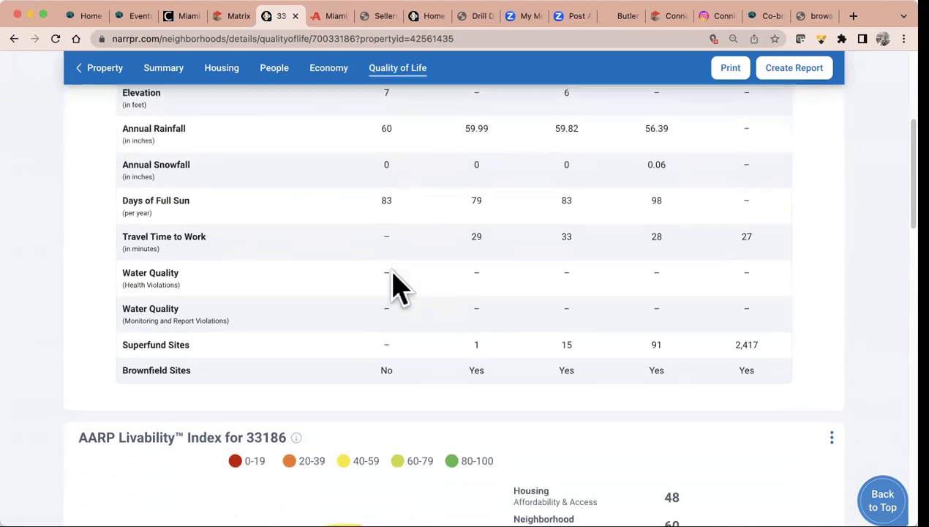
scroll(399, 286, "down", 2)
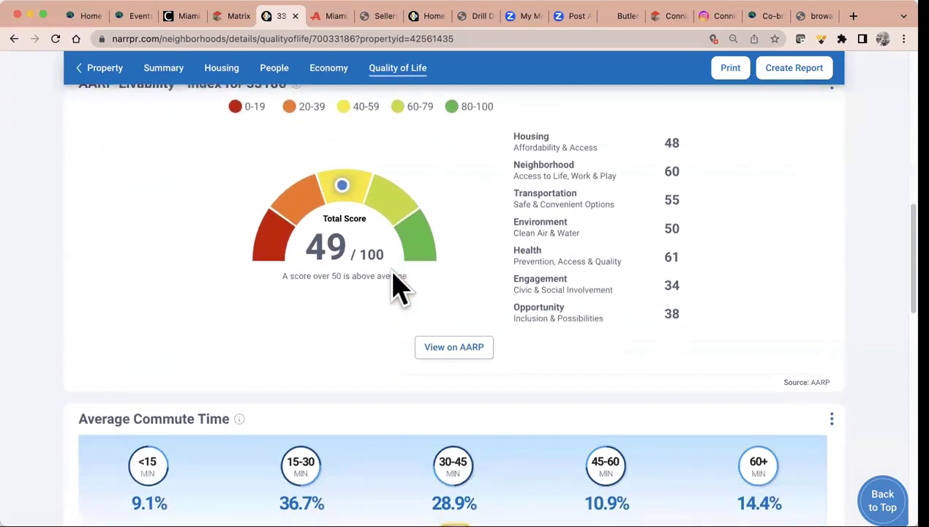
scroll(393, 272, "down", 7)
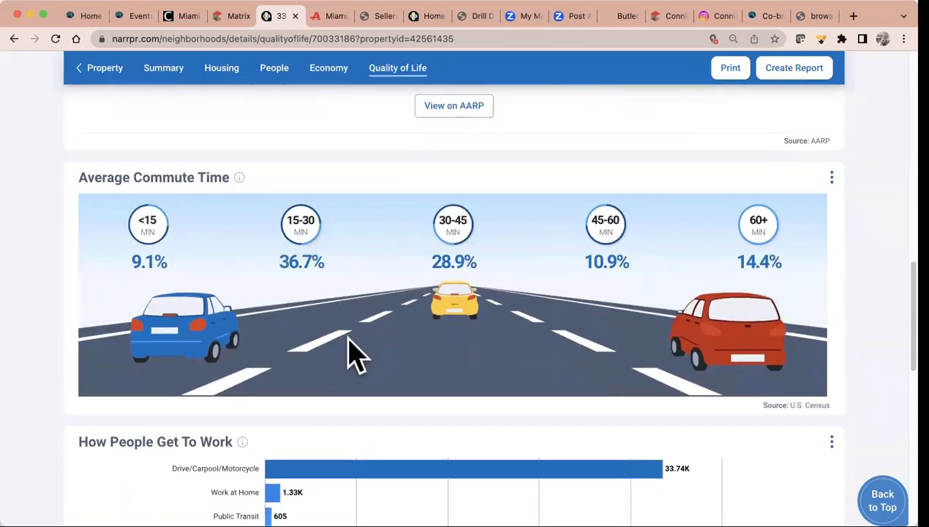
scroll(350, 353, "down", 5)
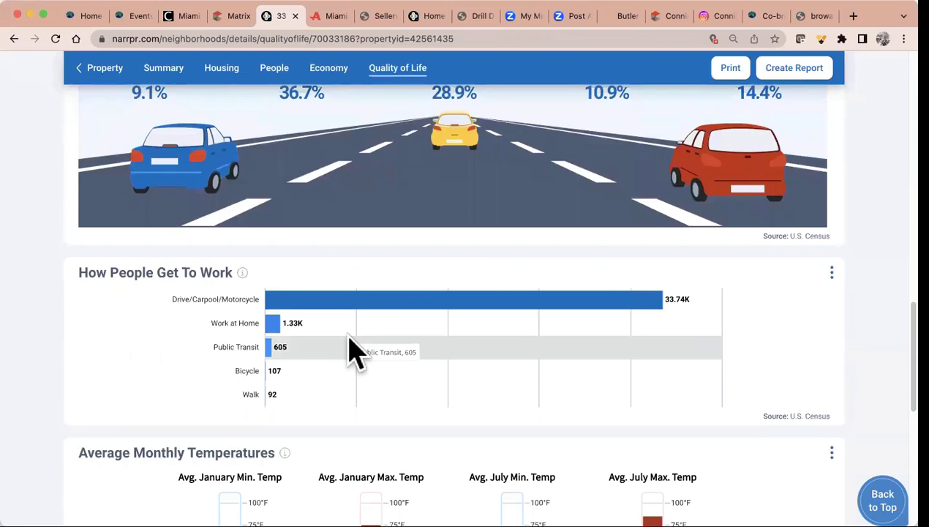
scroll(350, 353, "down", 5)
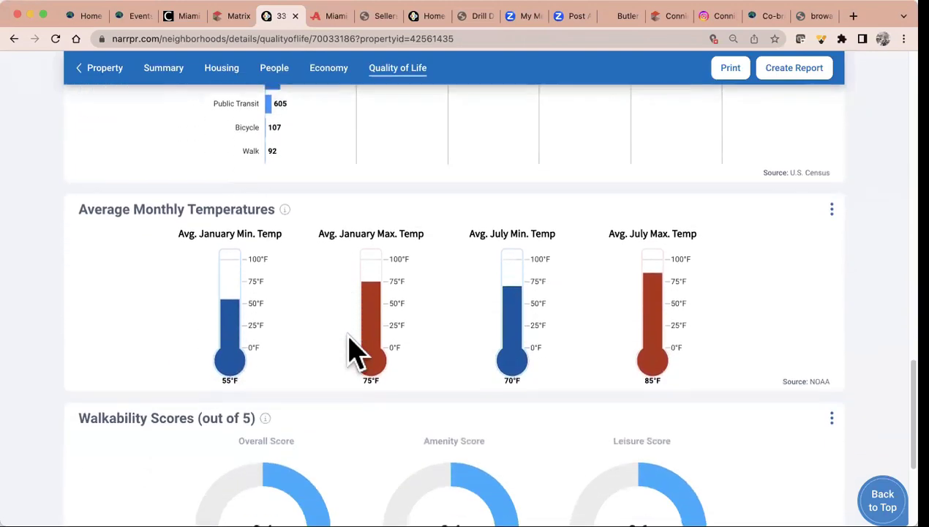
scroll(356, 353, "down", 2)
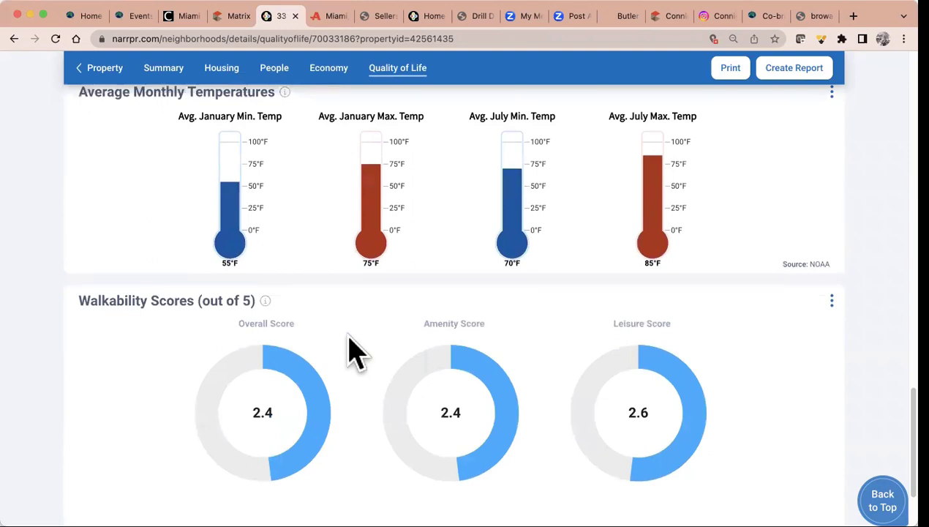
scroll(352, 353, "up", 20)
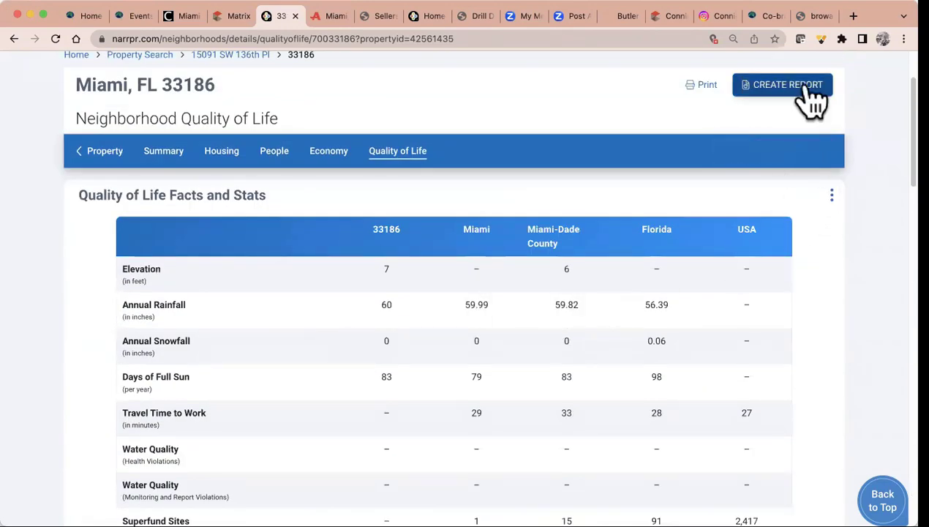
Run a Neighborhood report for Miami, FL 33186 personalized with the name 'RPR Class'
left_click(803, 91)
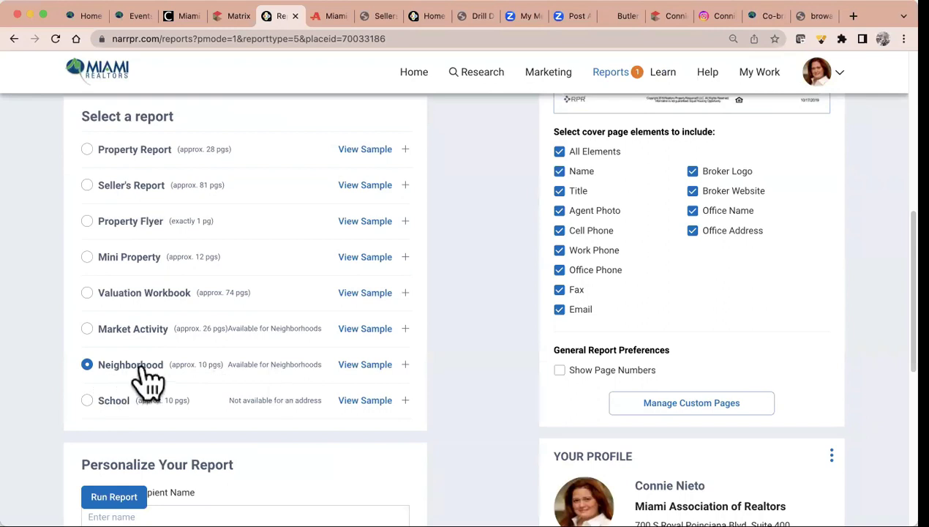
scroll(436, 362, "down", 1)
scroll(436, 362, "down", 3)
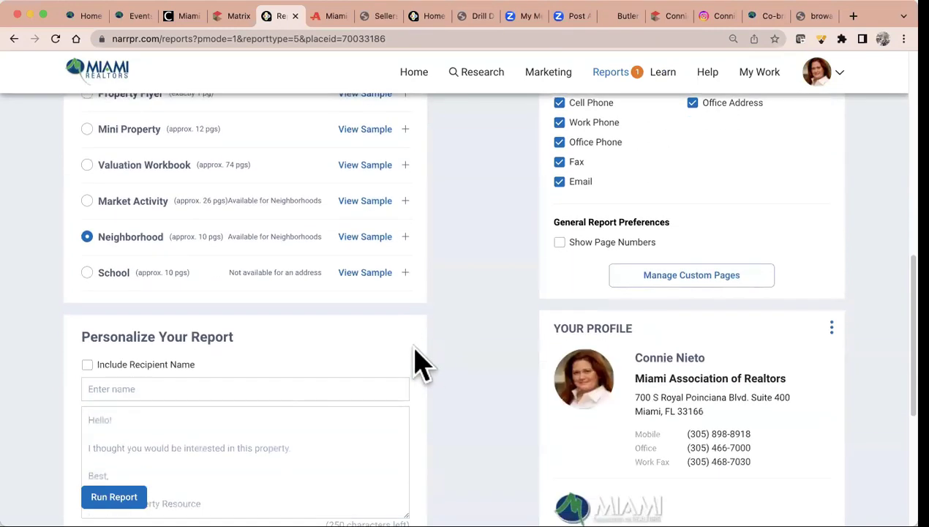
left_click(271, 386)
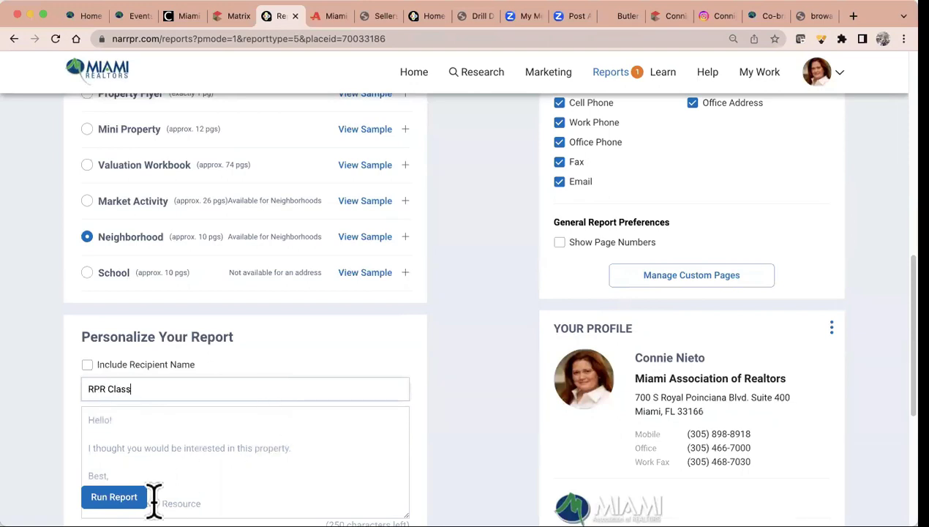
left_click(121, 497)
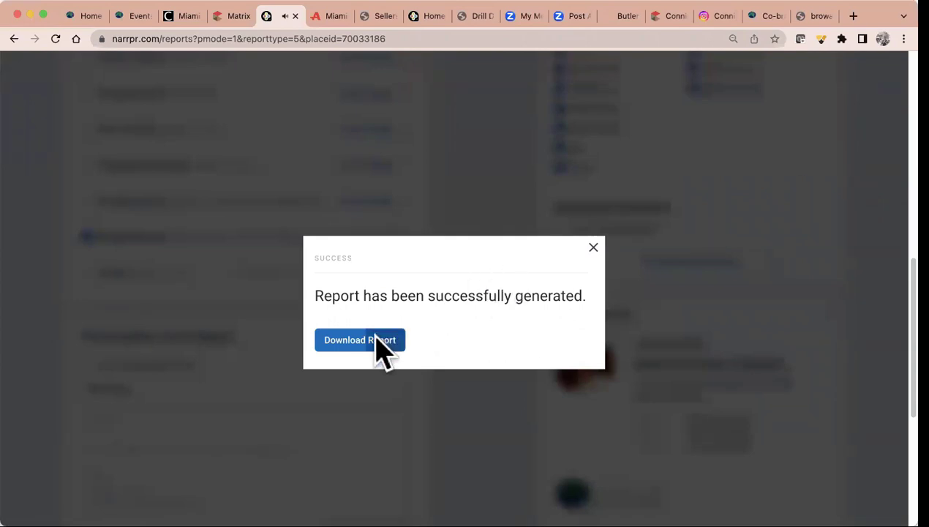
Page through the 14-page 33186 Neighborhood Report PDF, then return to RPR's report settings
left_click(376, 338)
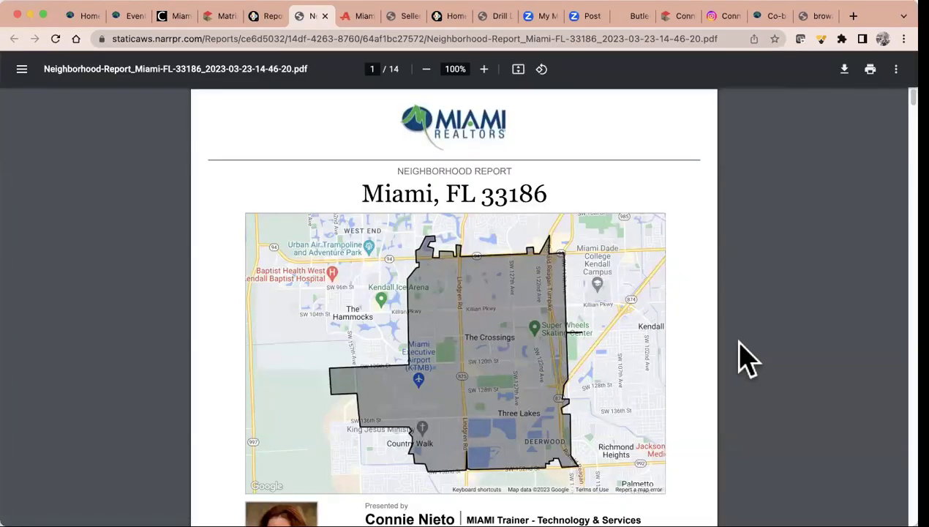
scroll(750, 359, "down", 5)
scroll(742, 357, "down", 4)
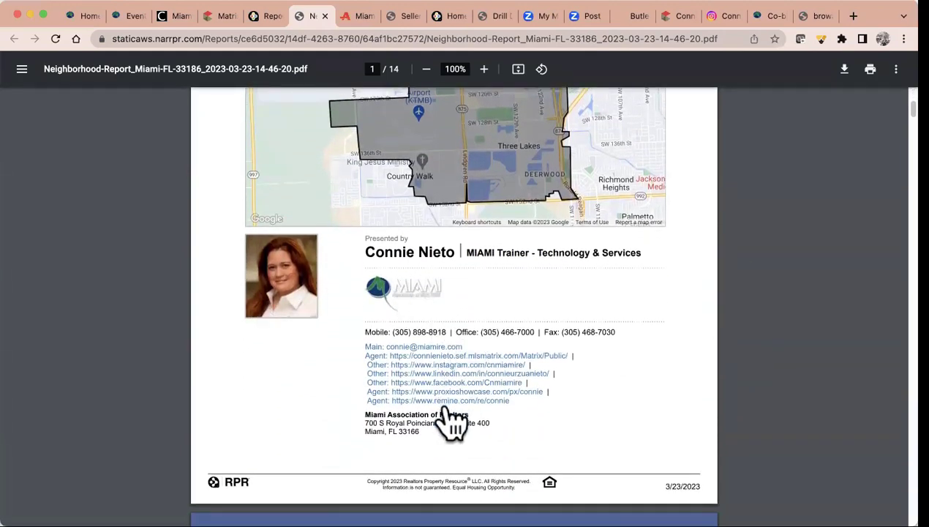
scroll(438, 414, "down", 18)
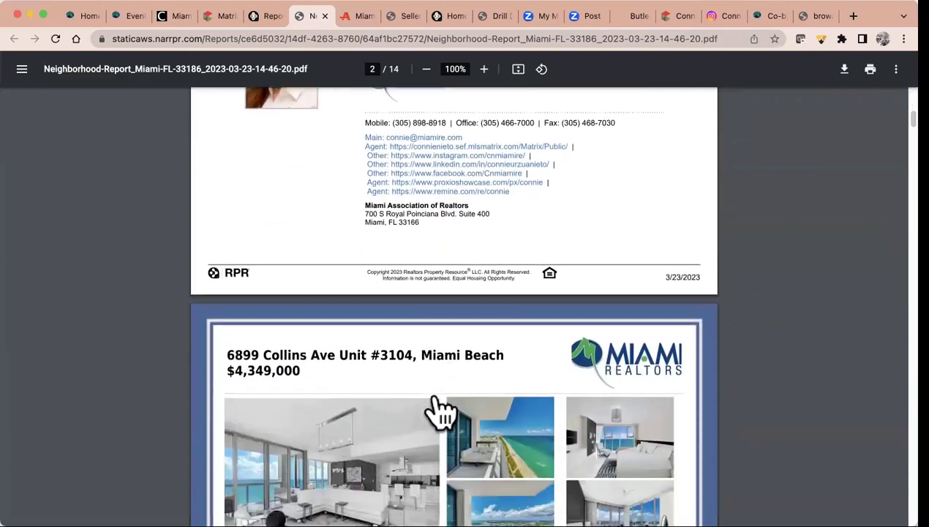
scroll(438, 413, "down", 20)
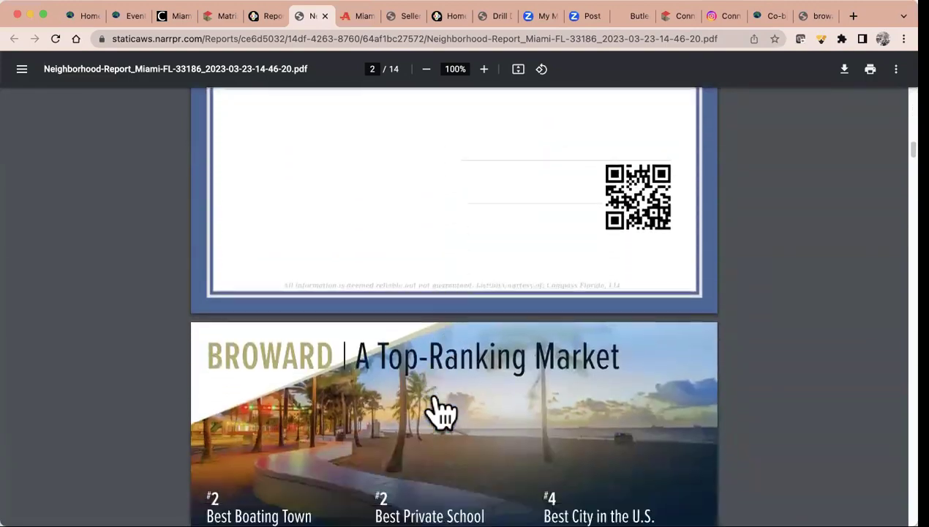
scroll(441, 413, "down", 15)
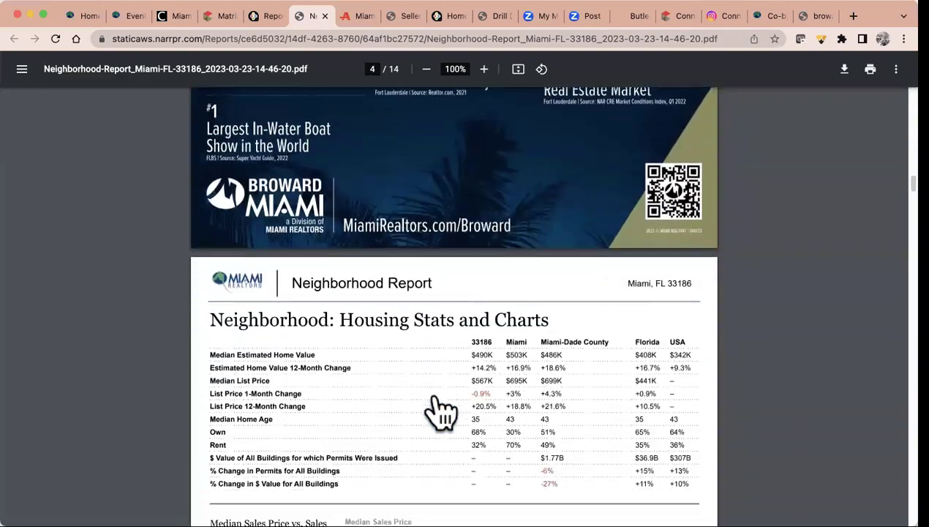
scroll(438, 402, "down", 16)
scroll(439, 395, "down", 20)
scroll(441, 366, "down", 15)
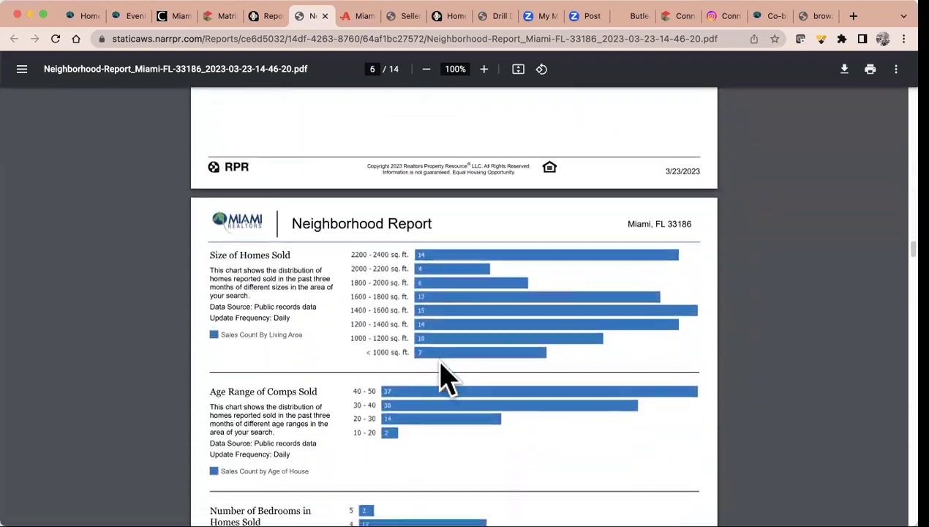
scroll(439, 359, "down", 15)
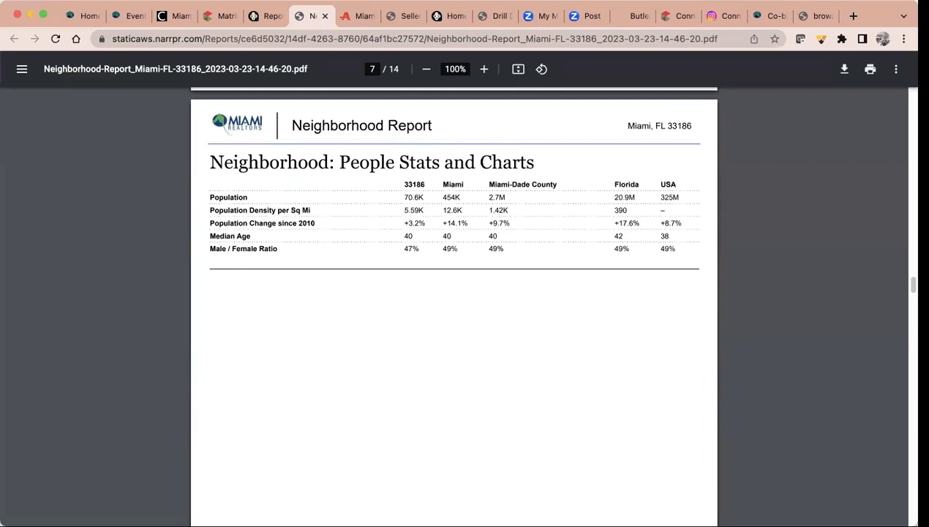
scroll(473, 379, "down", 20)
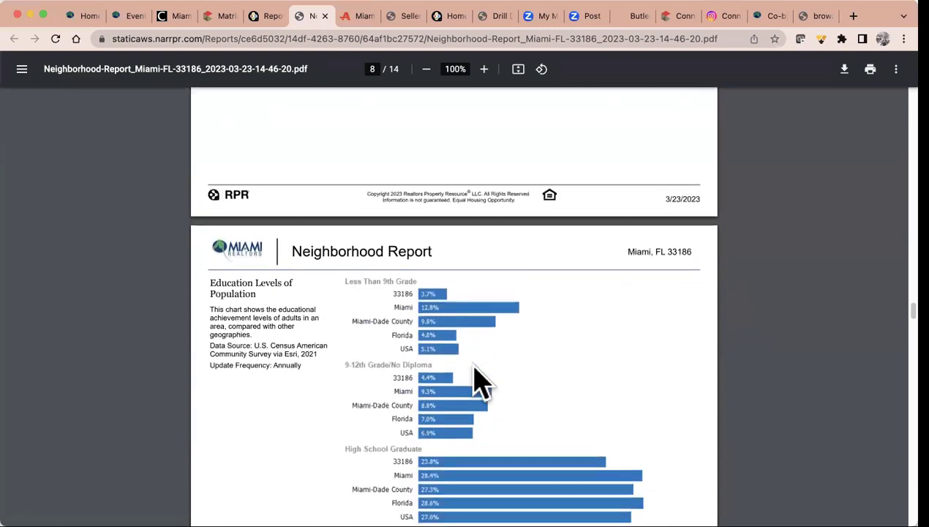
scroll(479, 381, "down", 2)
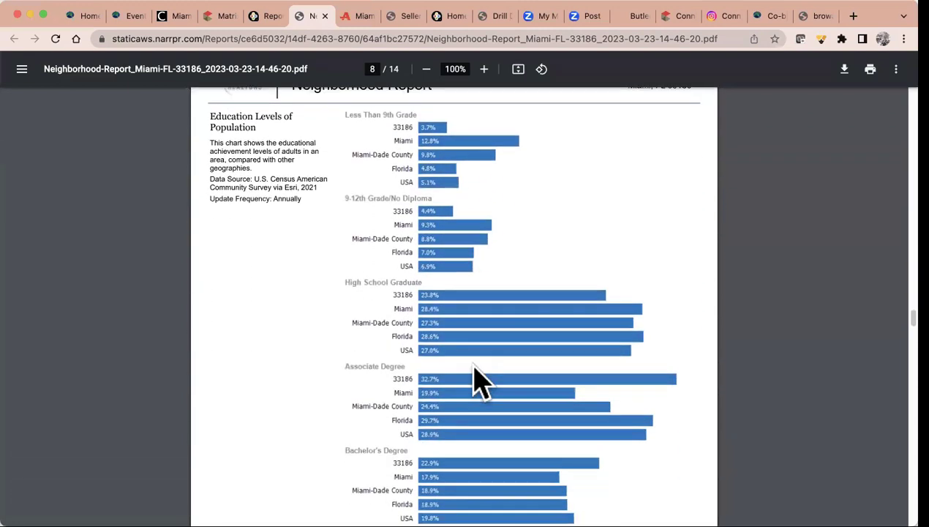
scroll(474, 365, "down", 14)
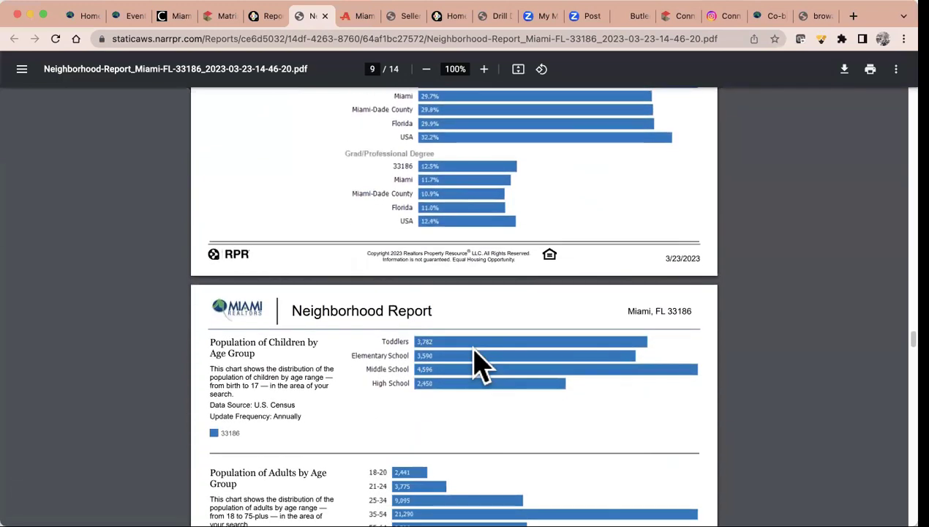
scroll(475, 363, "down", 20)
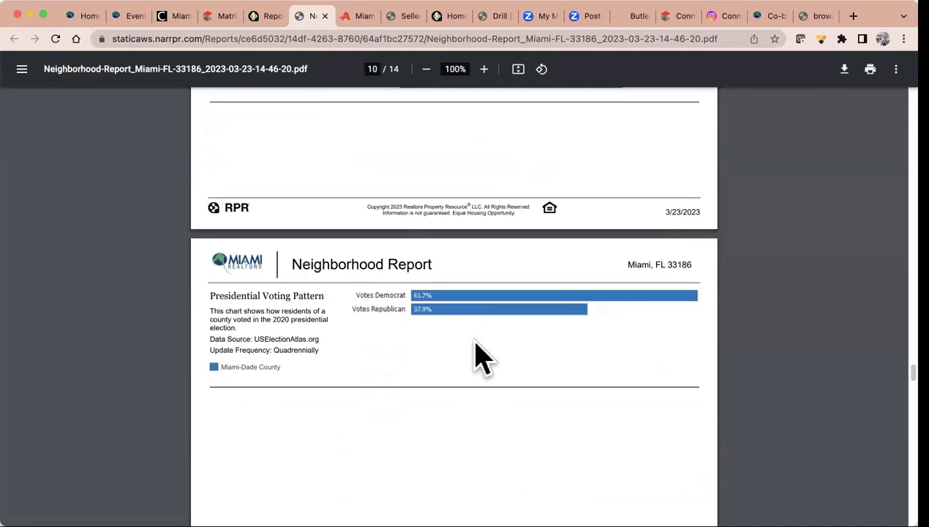
left_click(272, 17)
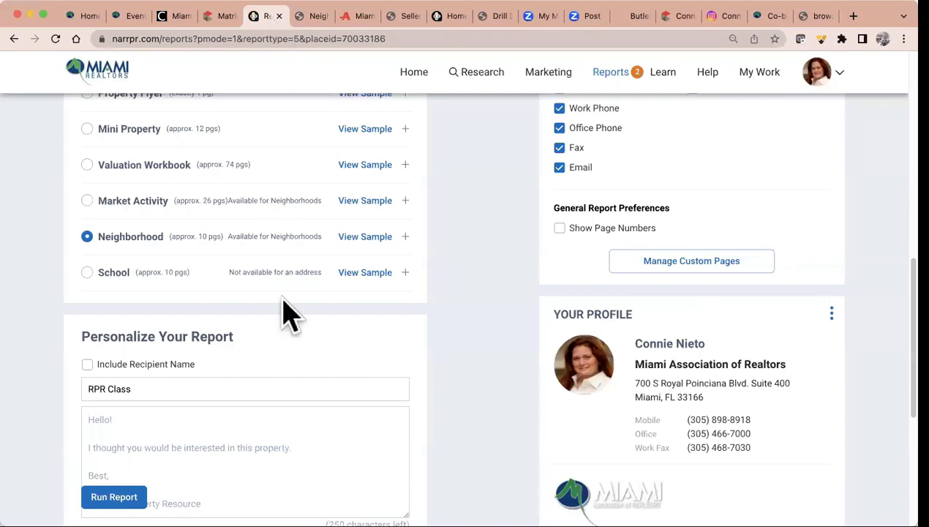
Go to the RPR home page and begin a location search starting with '33'
scroll(284, 311, "up", 10)
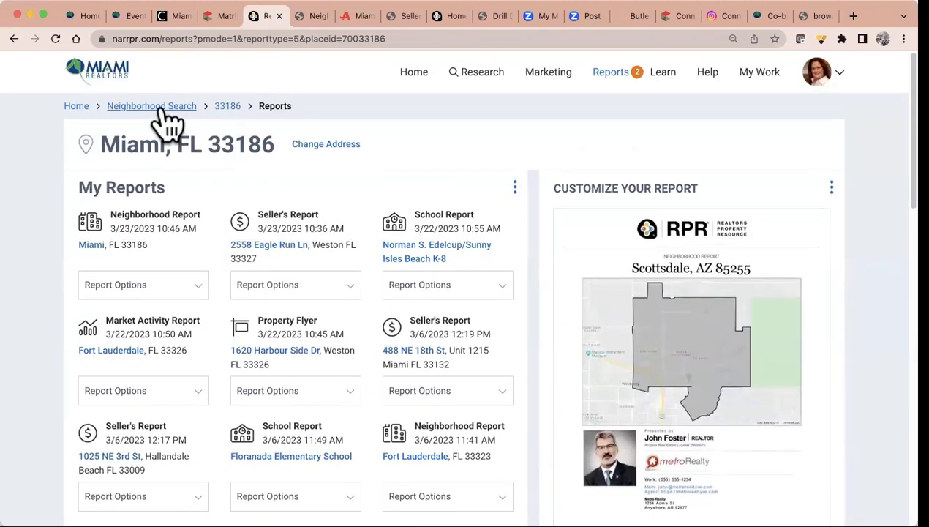
left_click(161, 109)
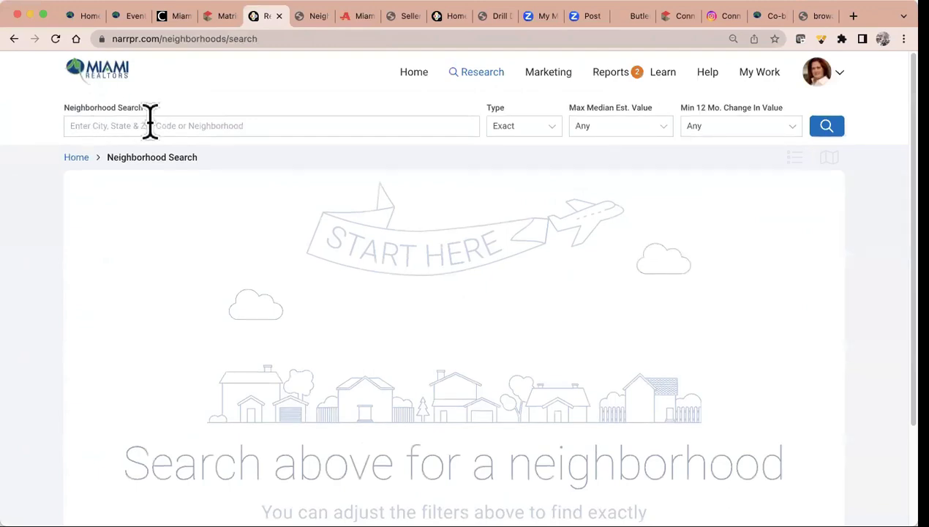
left_click(416, 73)
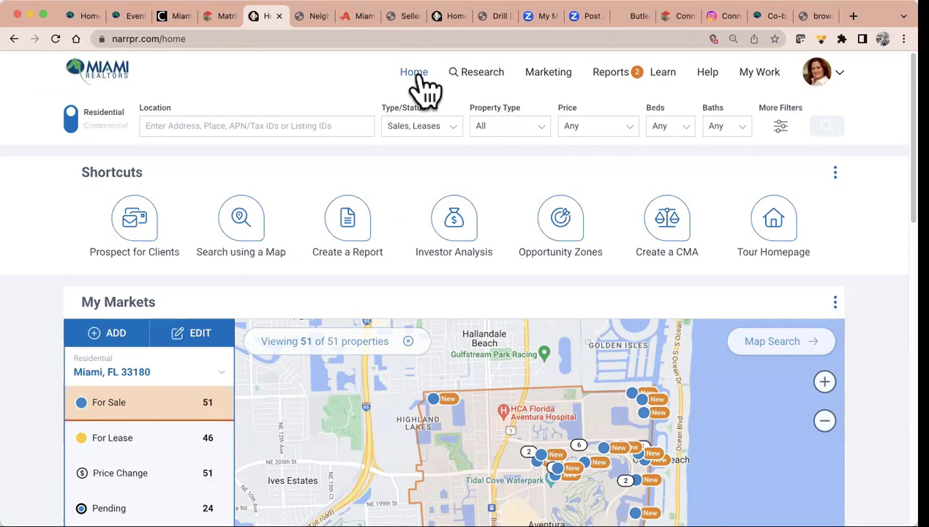
left_click(216, 117)
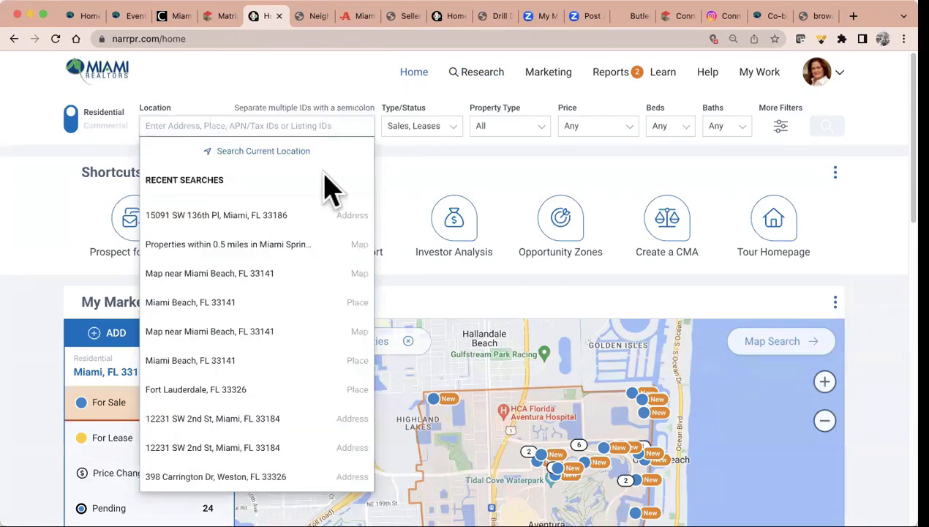
type("33")
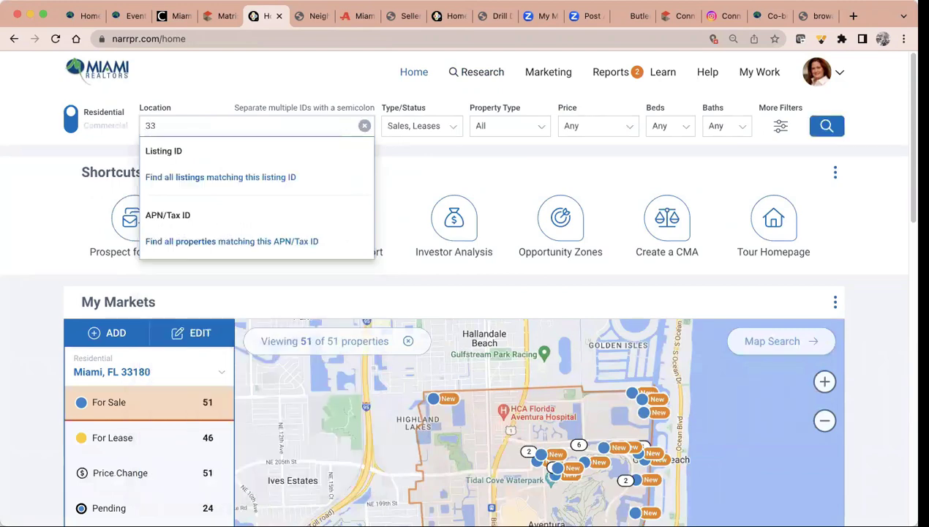
key("BackSpace")
key("BackSpace")
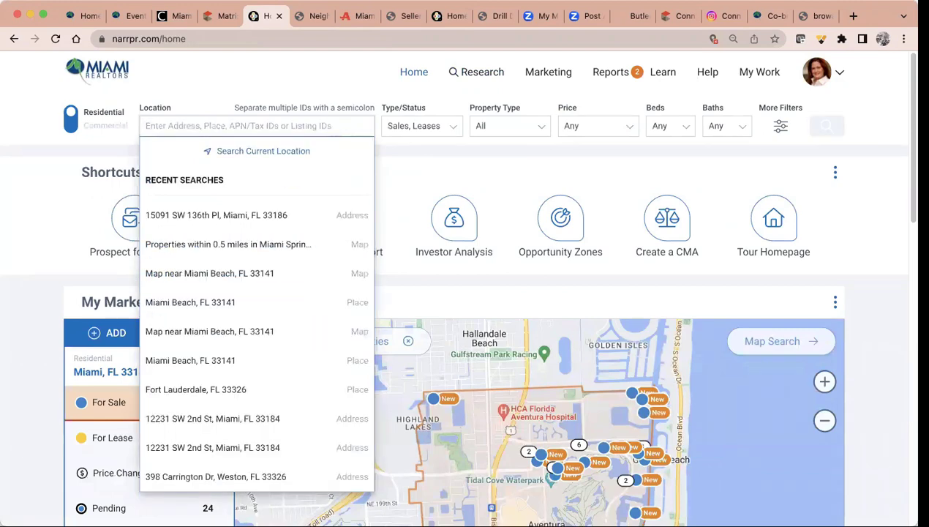
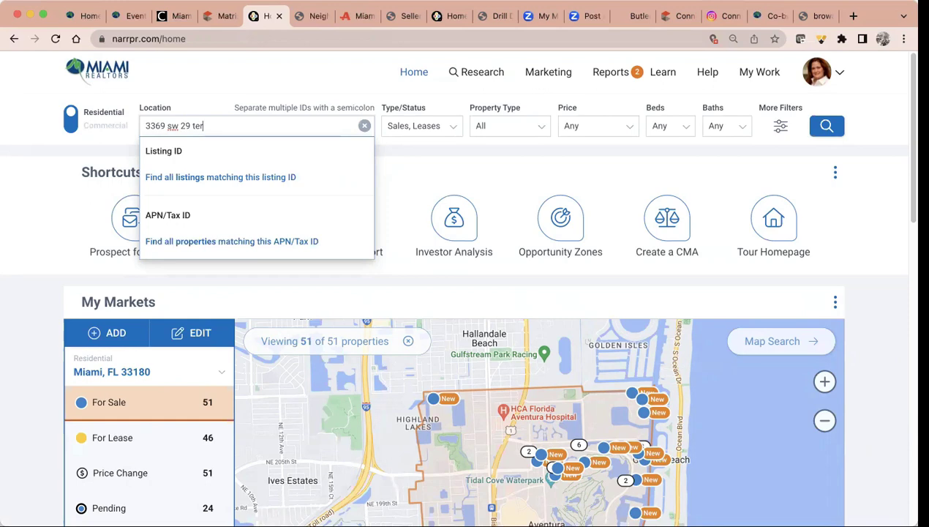
left_click(437, 131)
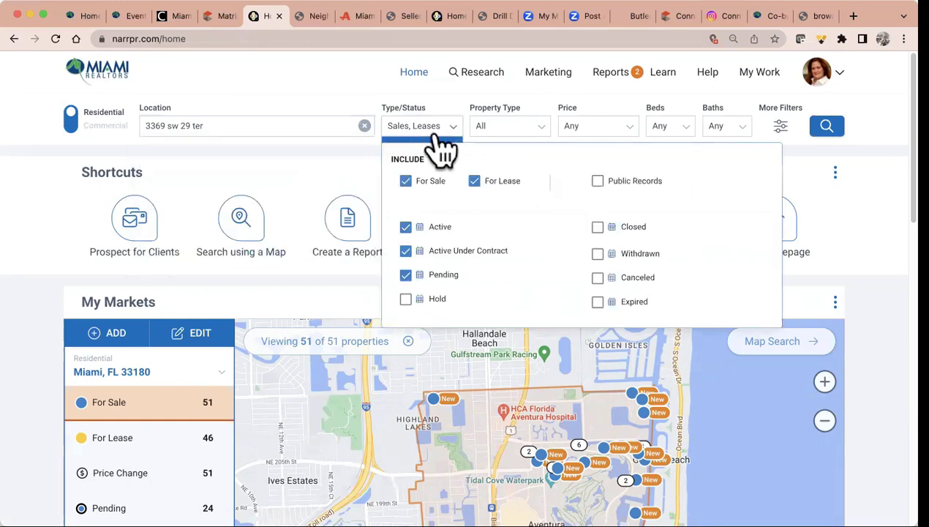
left_click(598, 181)
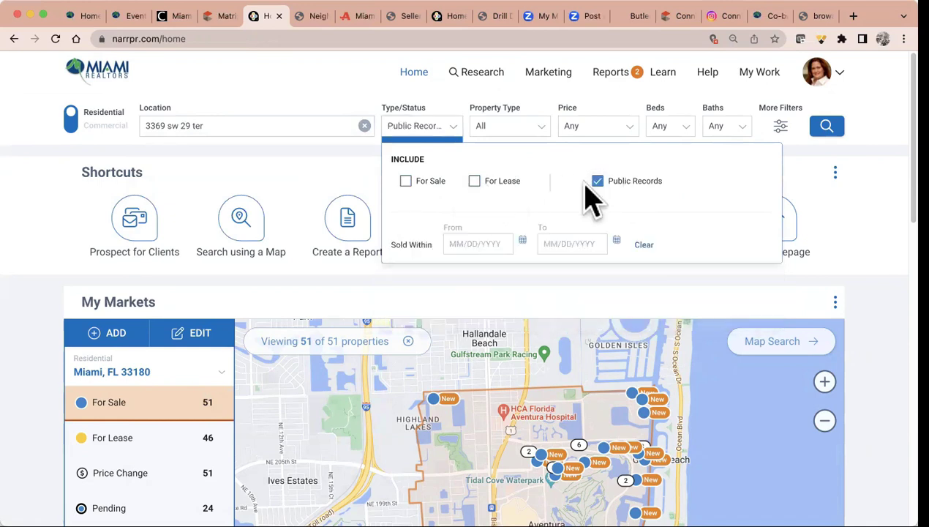
left_click(272, 126)
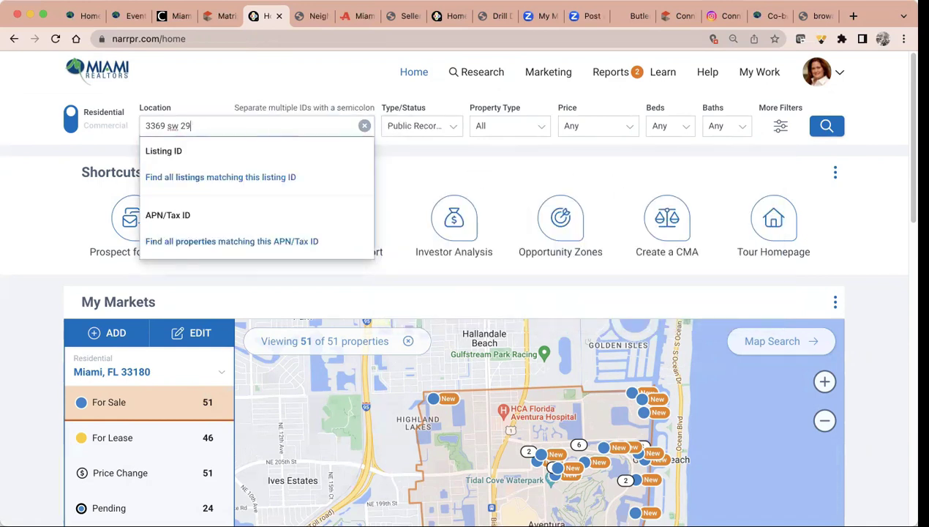
key("BackSpace")
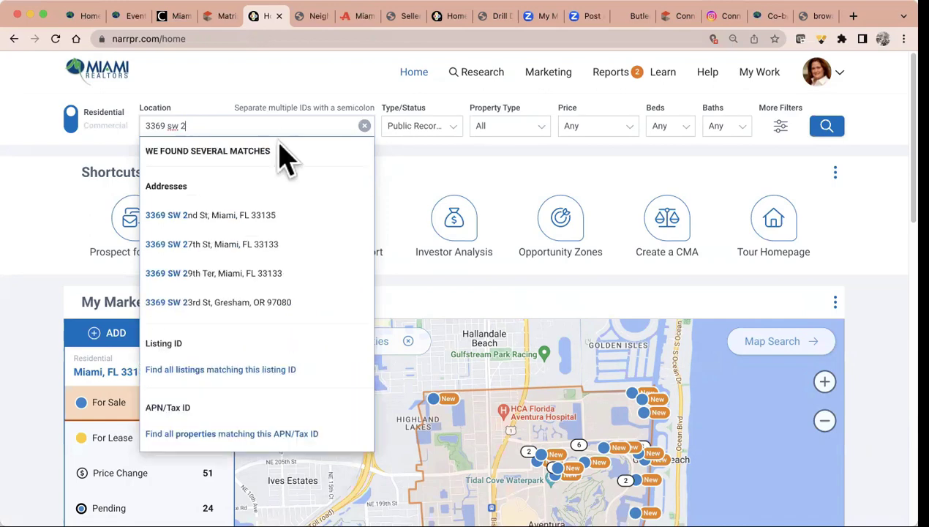
type("9")
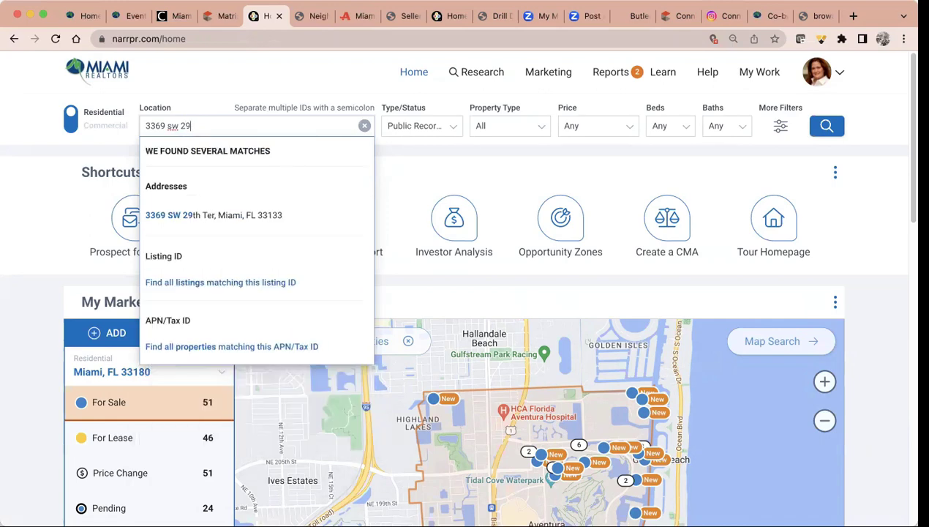
left_click(260, 215)
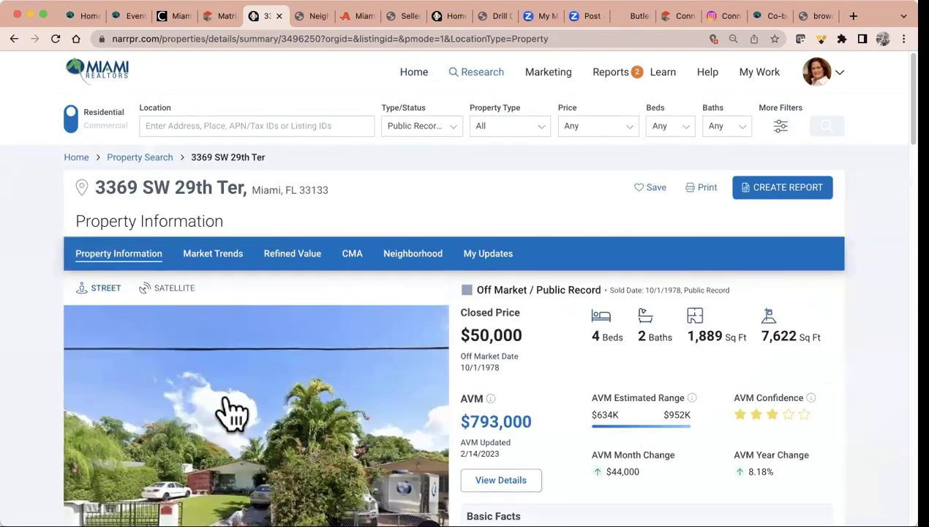
scroll(233, 413, "down", 10)
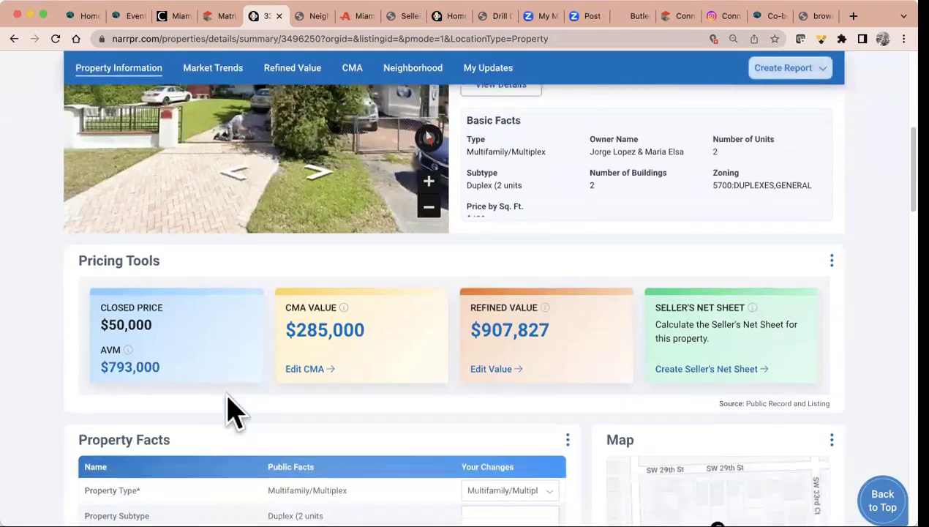
scroll(232, 413, "down", 8)
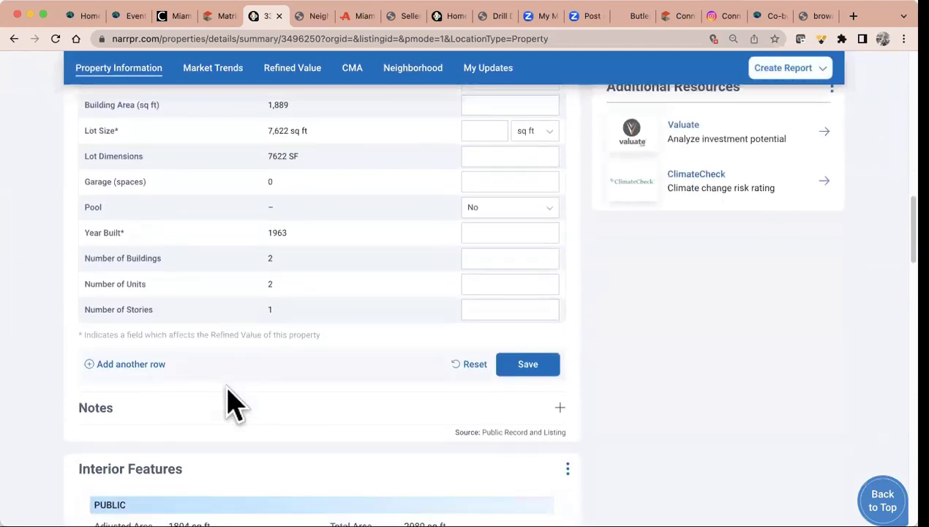
scroll(227, 363, "down", 10)
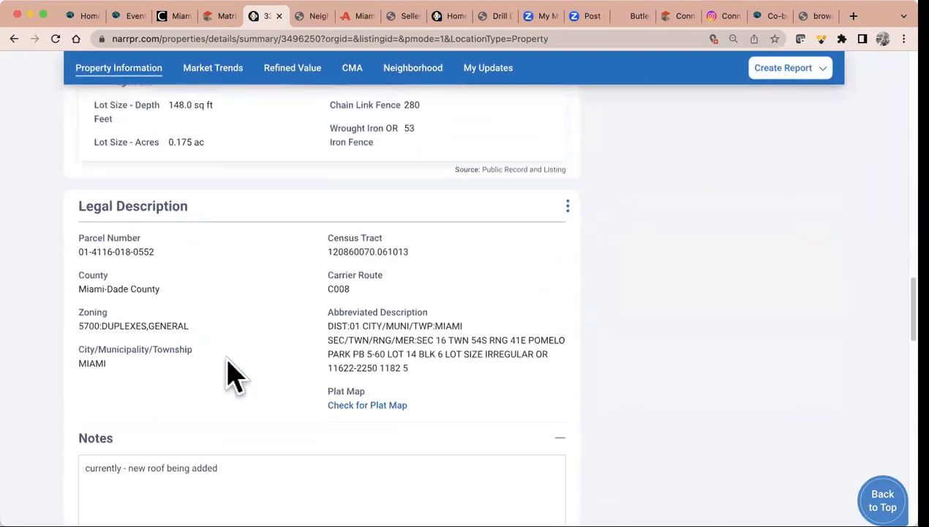
scroll(228, 370, "down", 2)
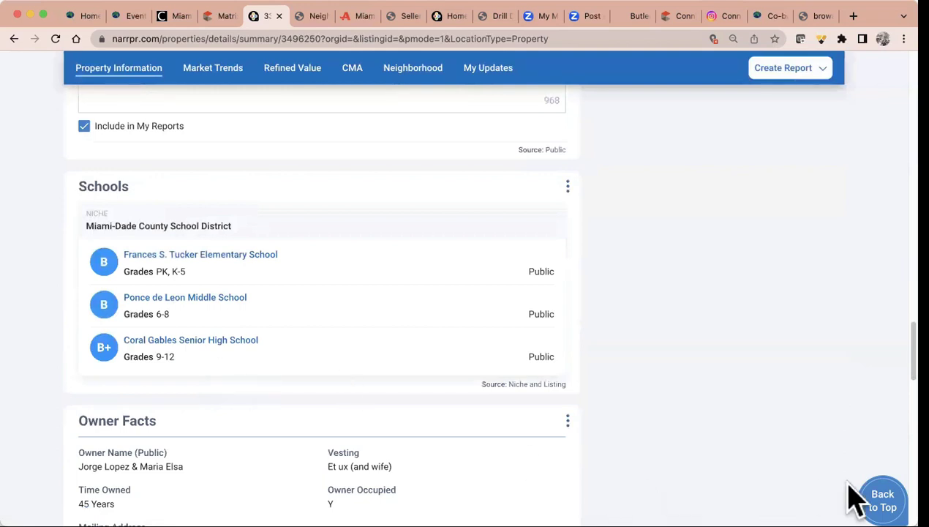
left_click(883, 492)
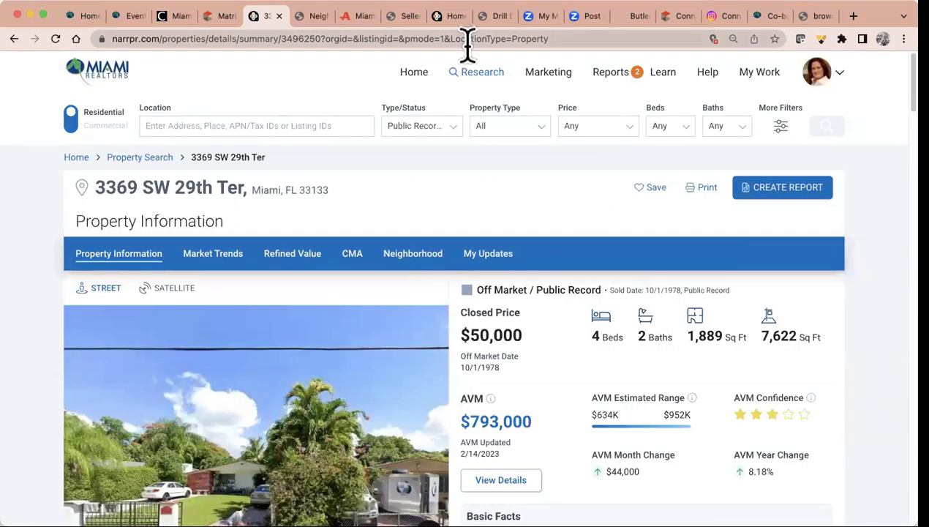
left_click(488, 79)
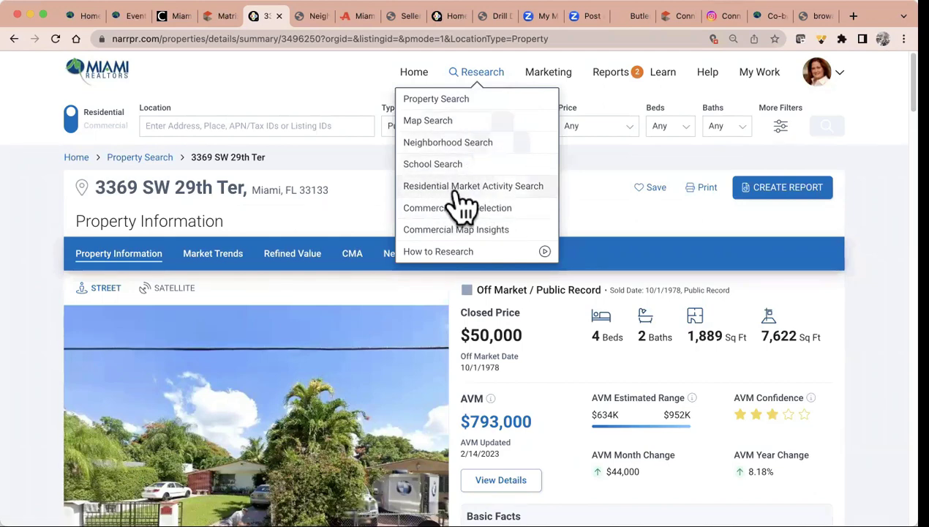
Run a Neighborhood Search for Fort Lauderdale, FL 33324 with value change Any and review Market Trends
left_click(448, 144)
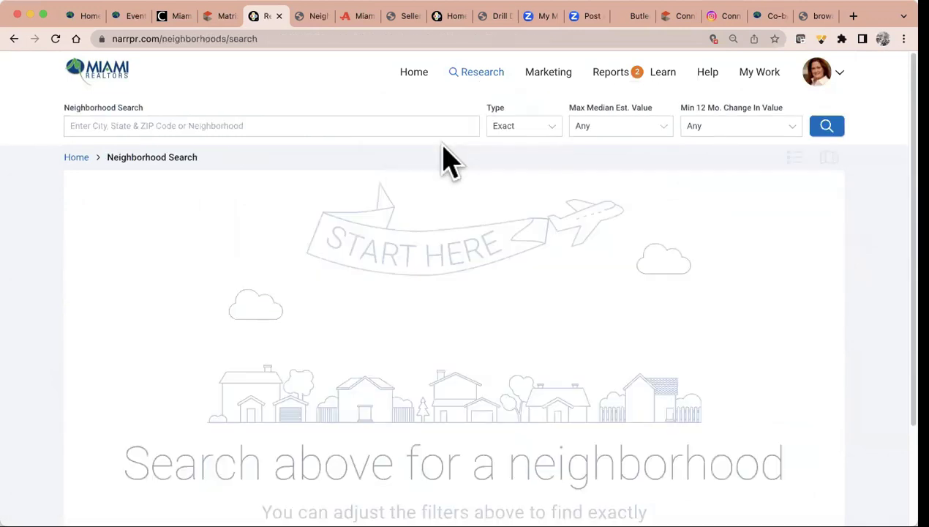
left_click(314, 126)
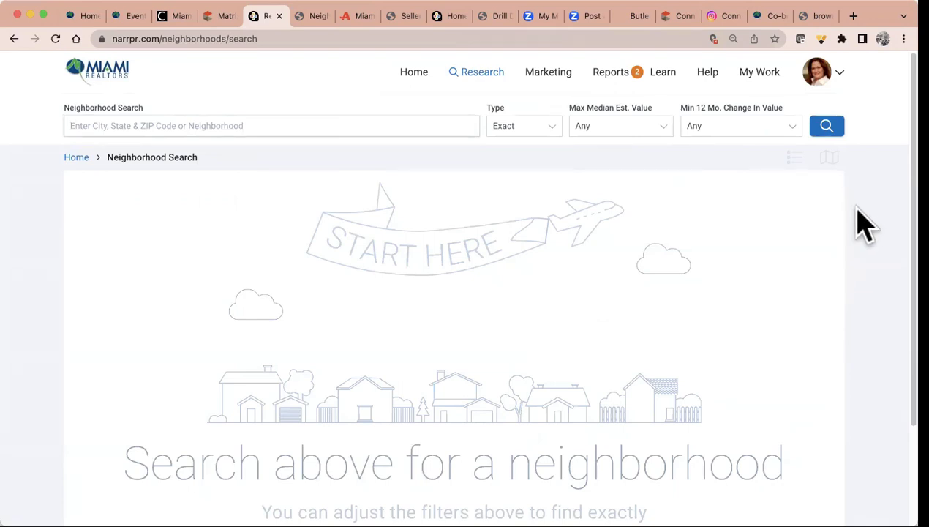
type("33324")
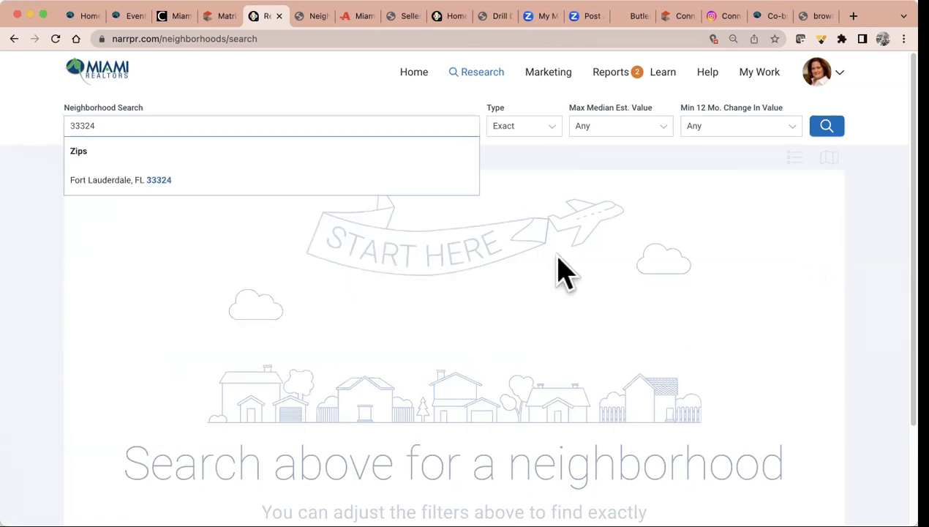
left_click(355, 190)
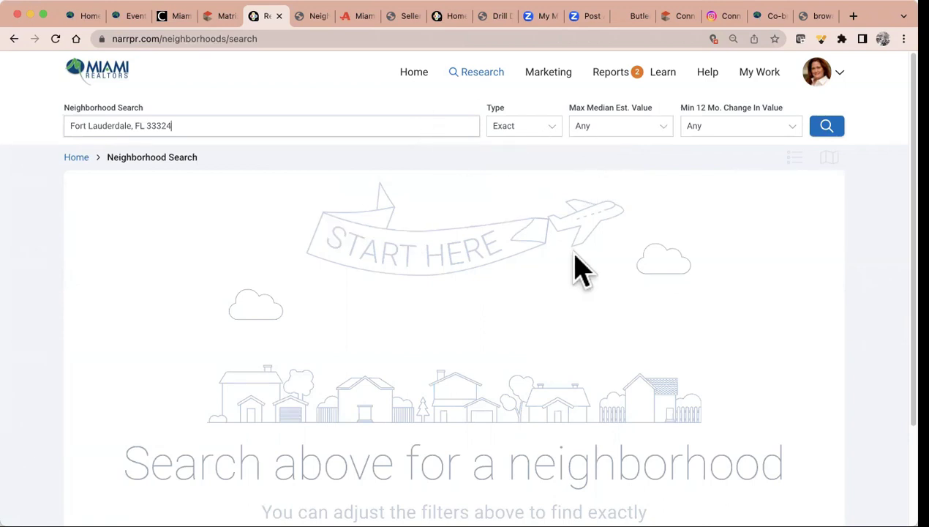
left_click(782, 139)
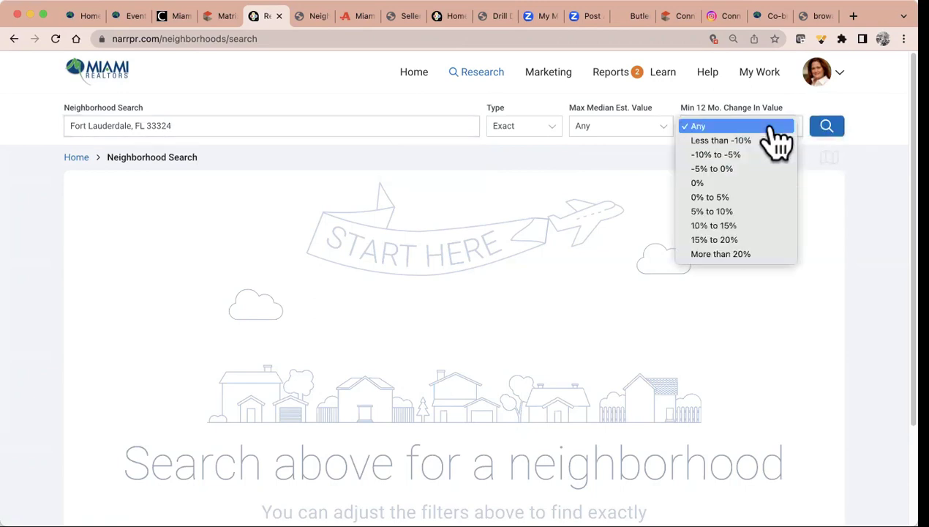
left_click(820, 123)
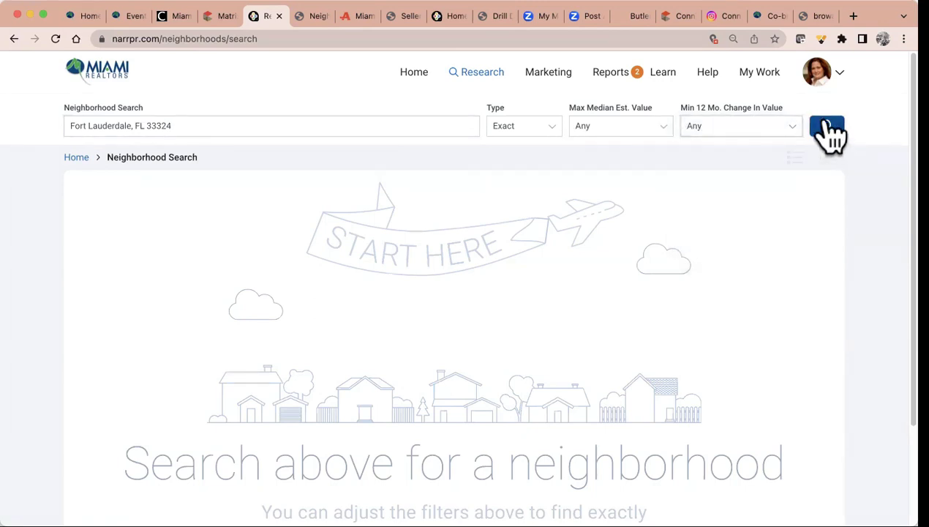
left_click(828, 128)
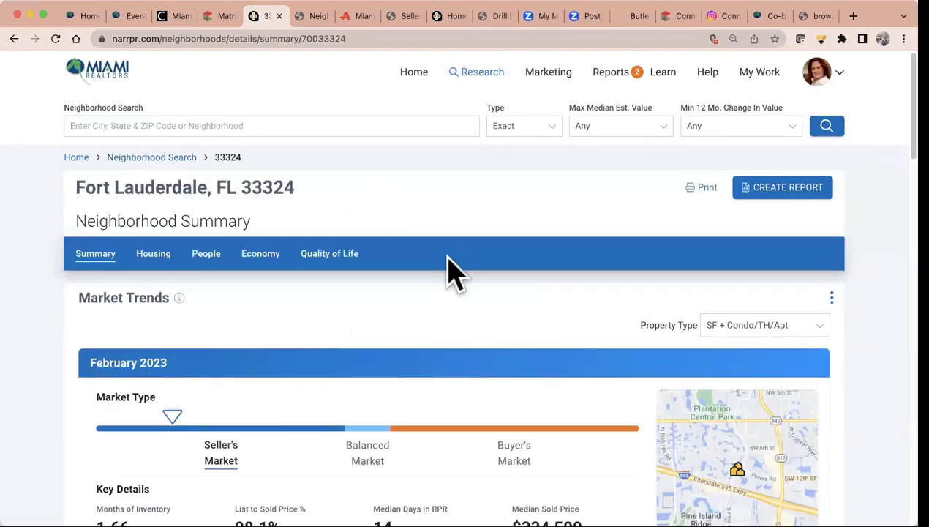
scroll(450, 272, "down", 3)
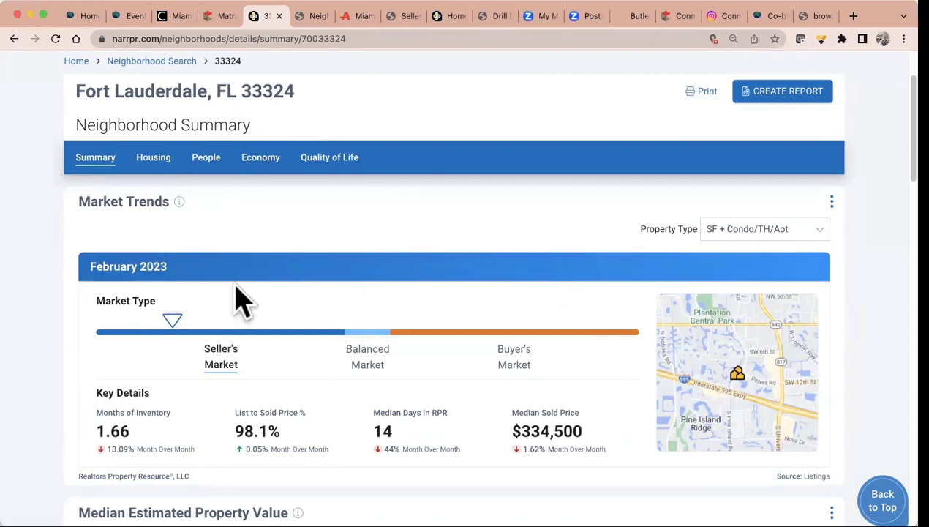
scroll(234, 296, "down", 4)
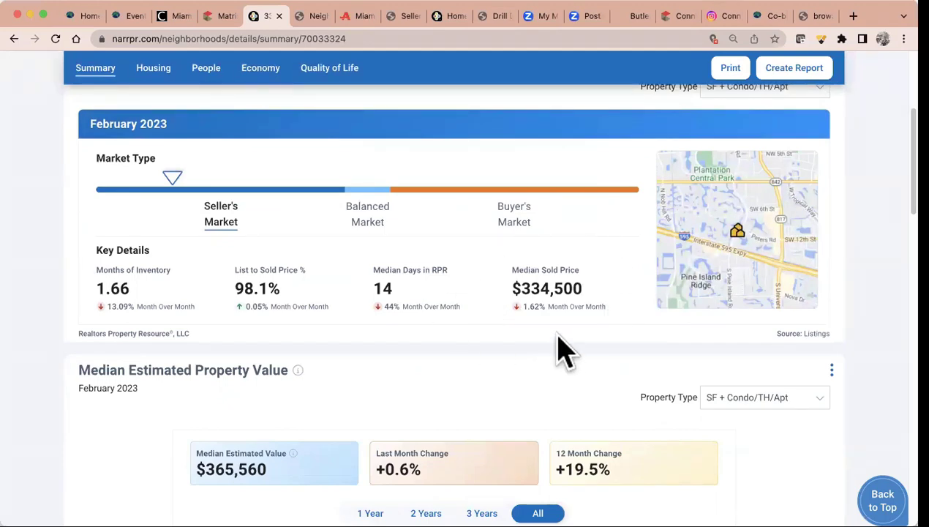
scroll(567, 212, "up", 2)
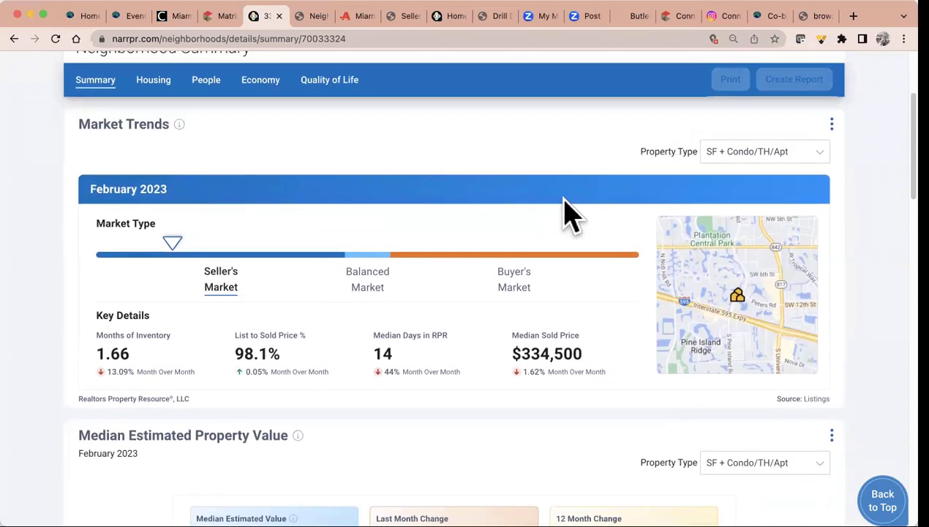
Set the market trend Property Type to Single Family and apply it to all charts
left_click(761, 153)
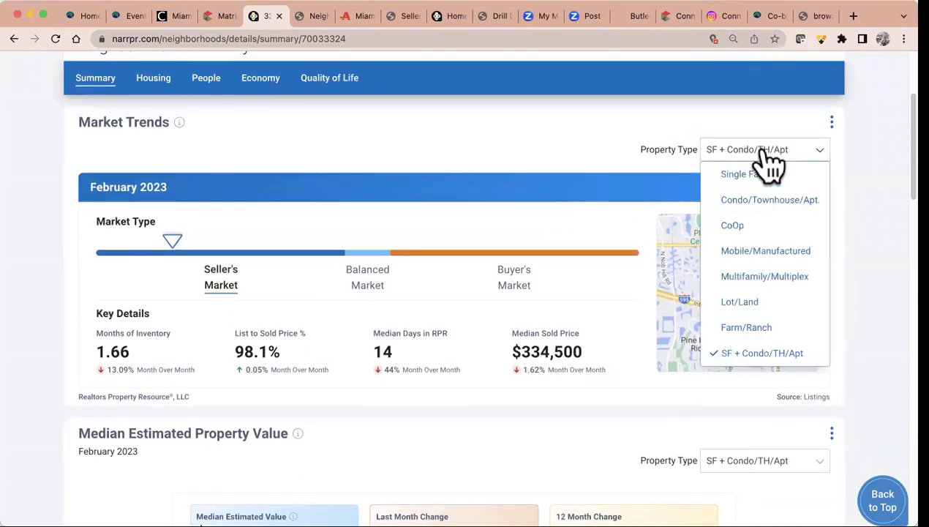
left_click(754, 174)
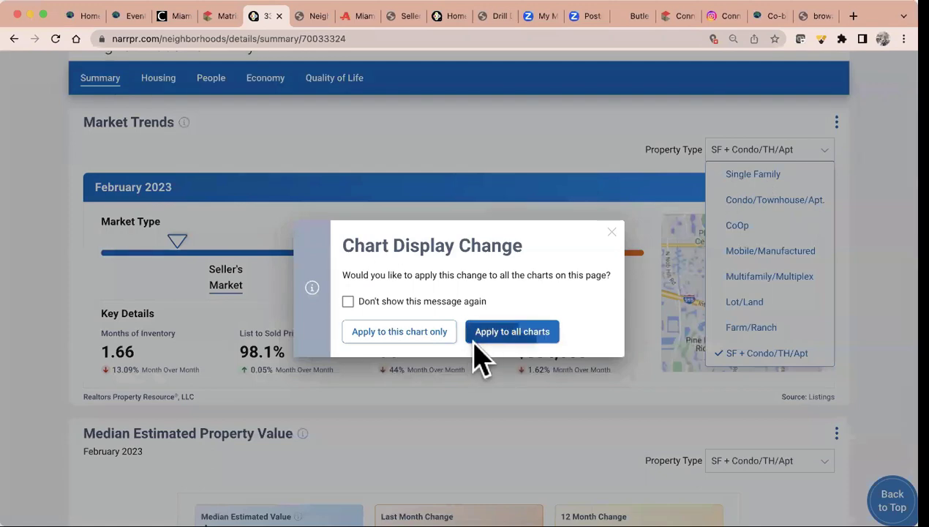
left_click(485, 338)
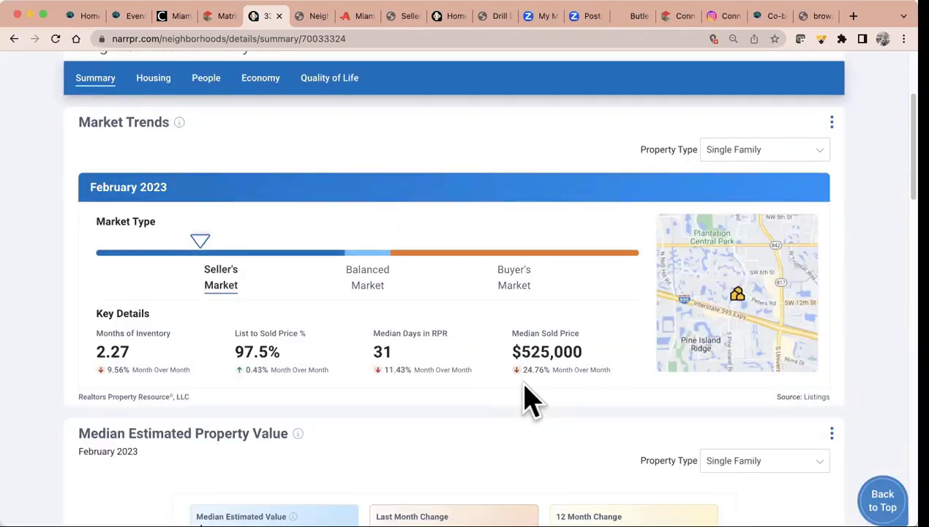
Preview printing the 33324 neighborhood summary, then cancel the print dialog
scroll(528, 399, "up", 3)
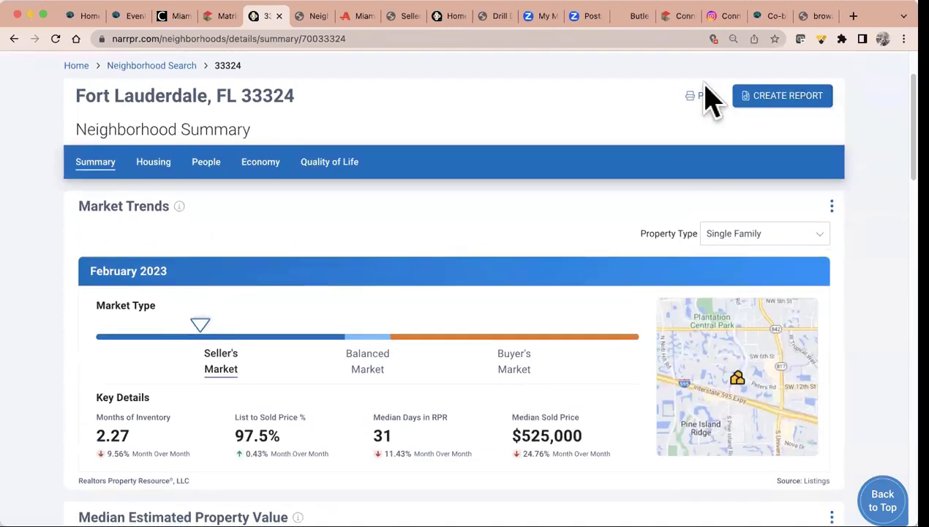
left_click(695, 96)
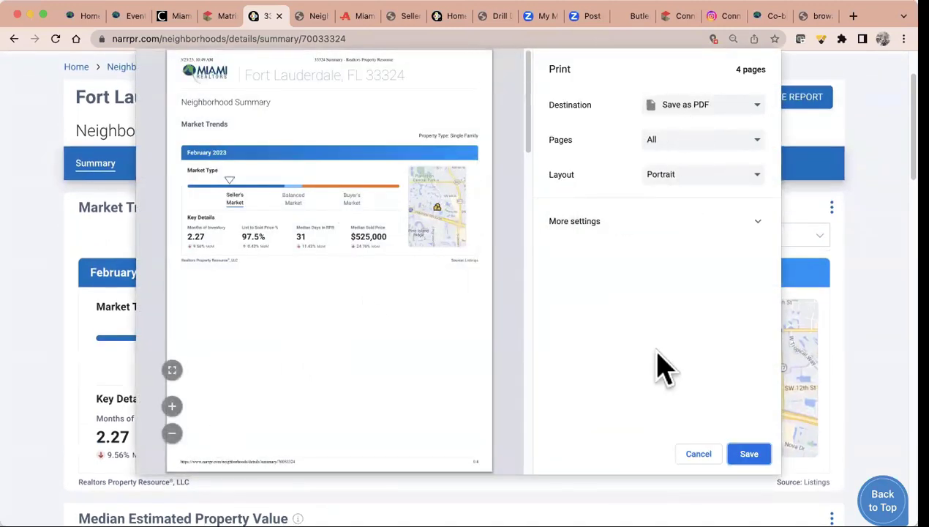
left_click(691, 455)
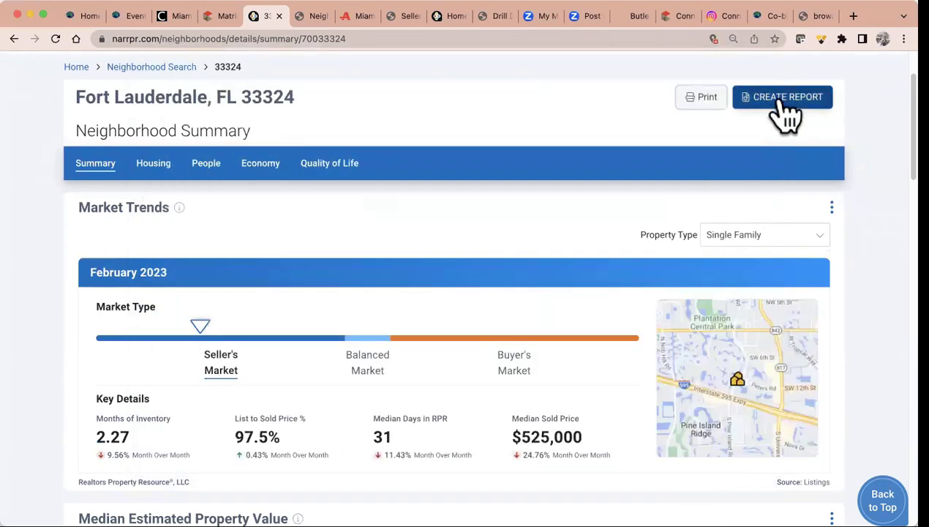
Start a Market Activity report for 33324 without the 10PhotoFlyer custom page
left_click(781, 103)
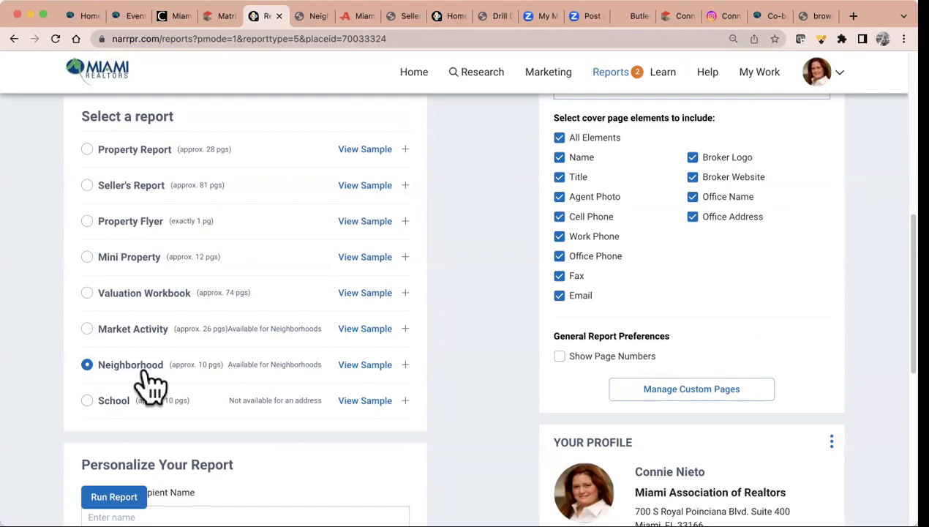
scroll(150, 380, "down", 3)
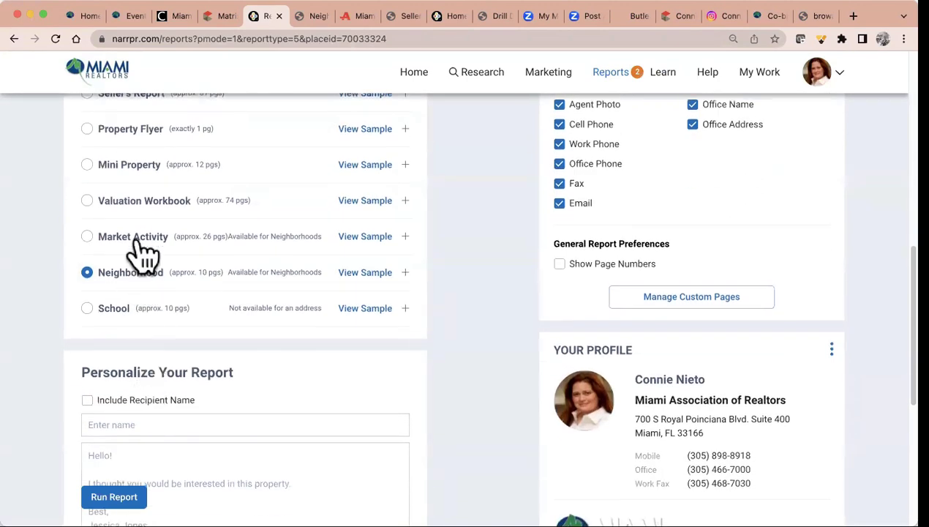
left_click(139, 242)
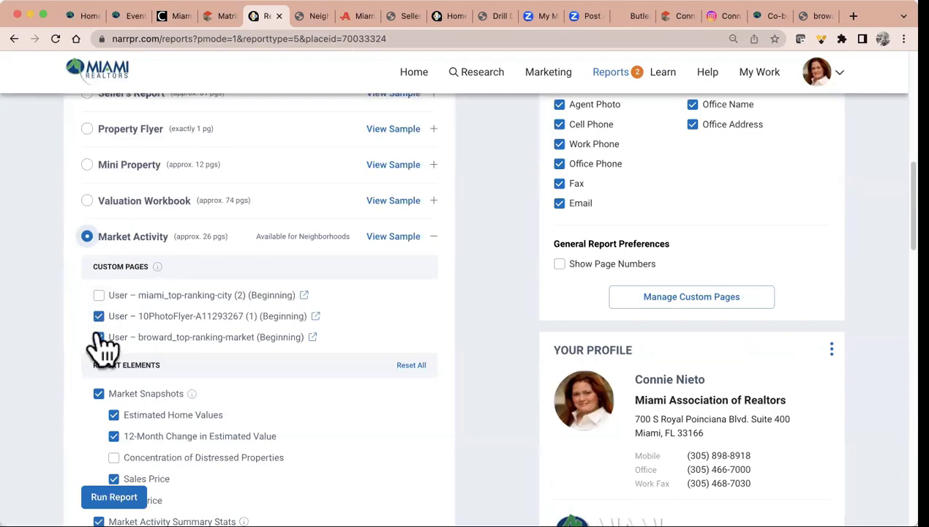
left_click(98, 316)
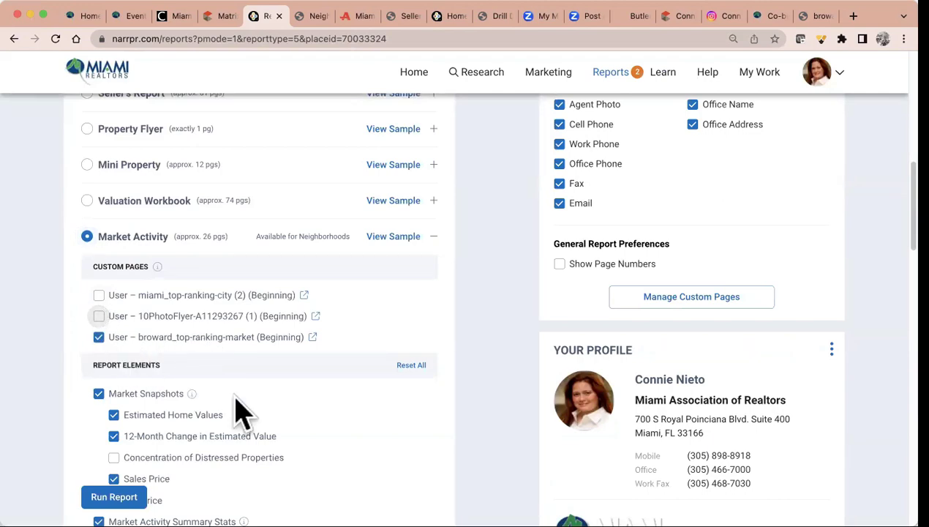
Keep changes at Last 3 Months and clear the Beds and Baths limits
scroll(241, 413, "down", 5)
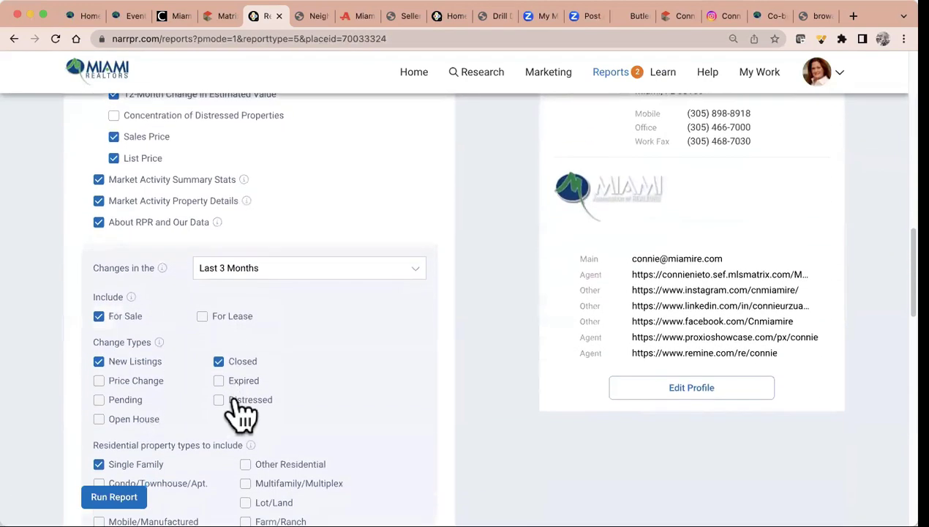
left_click(280, 271)
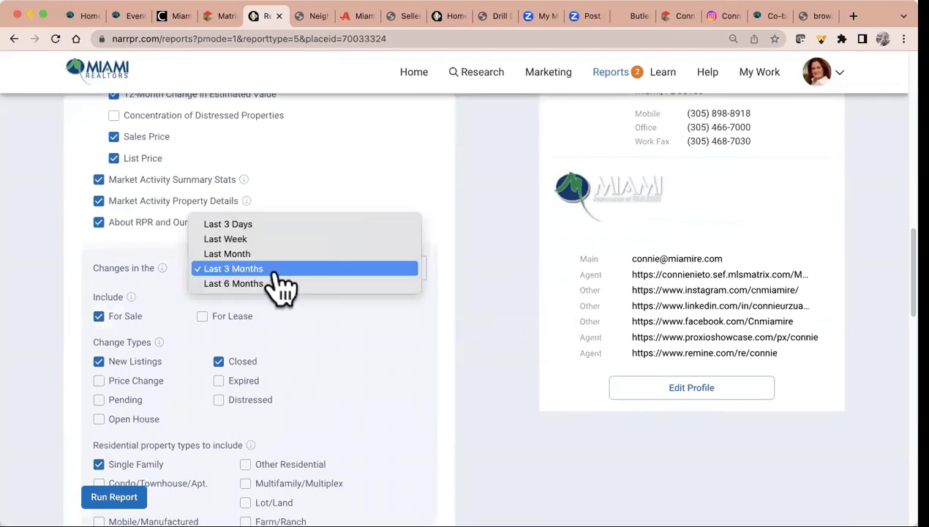
left_click(274, 271)
scroll(290, 362, "down", 3)
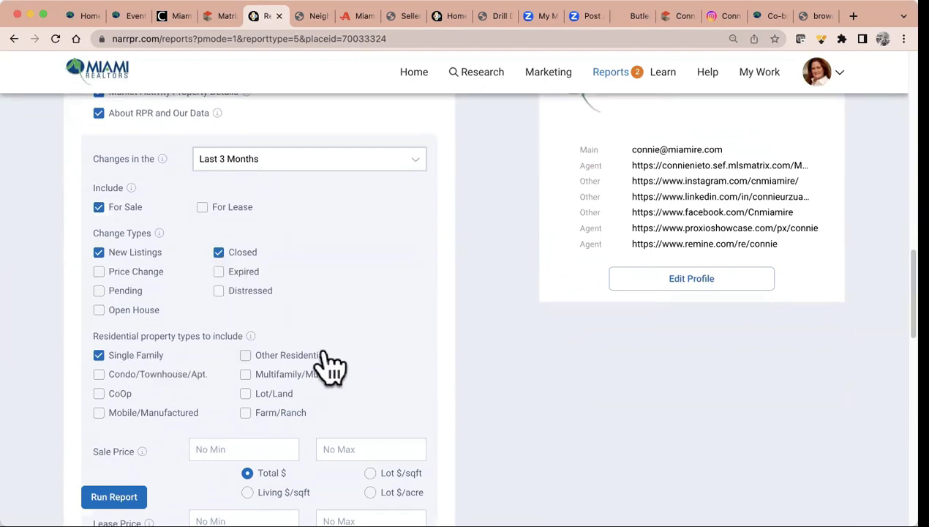
scroll(150, 377, "down", 7)
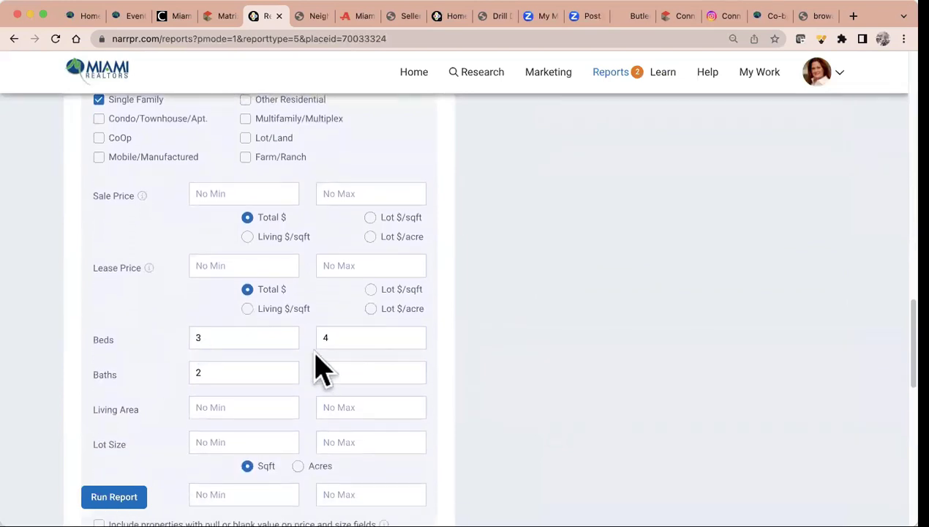
left_click(284, 338)
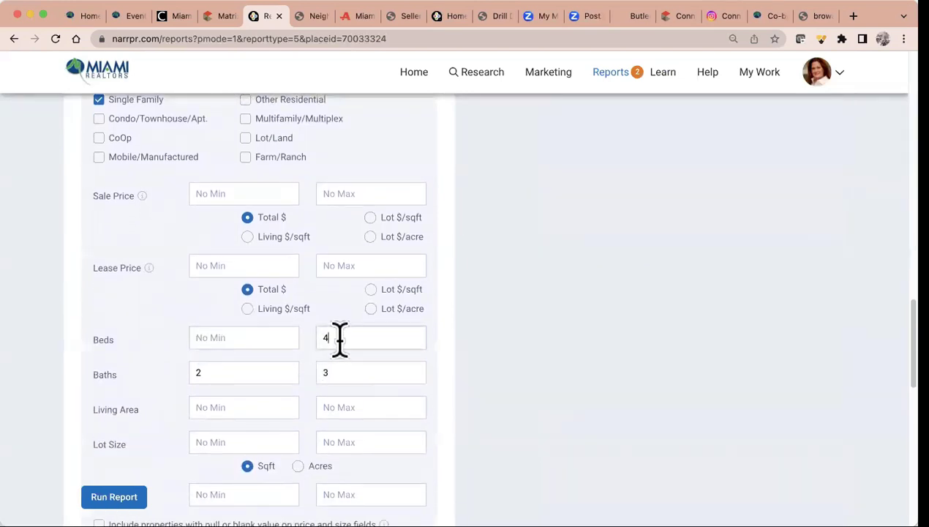
left_click(287, 373)
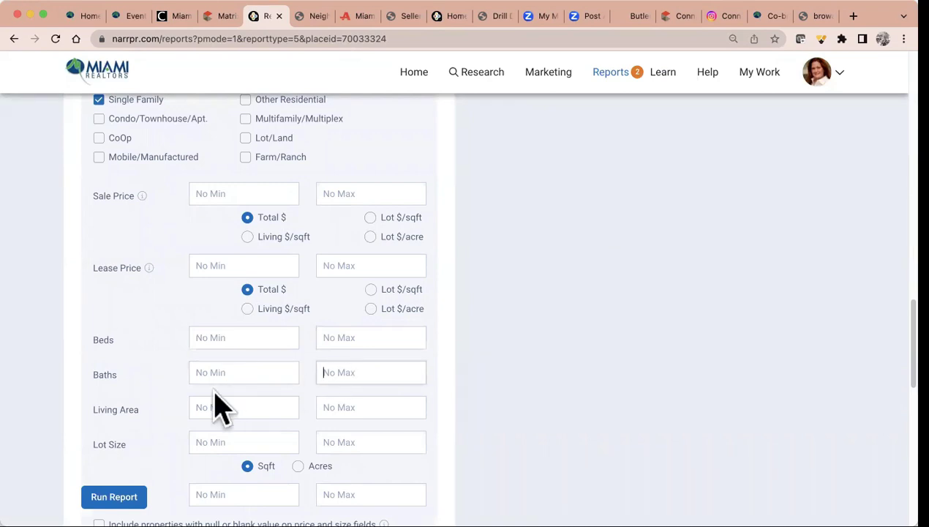
Keep 10 properties per change type, sorted by Recently Updated
scroll(213, 395, "down", 7)
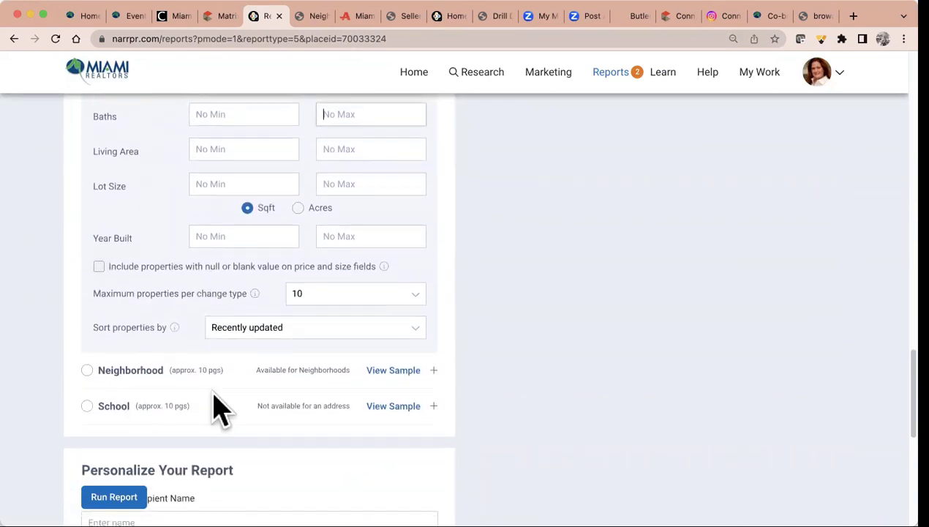
left_click(327, 298)
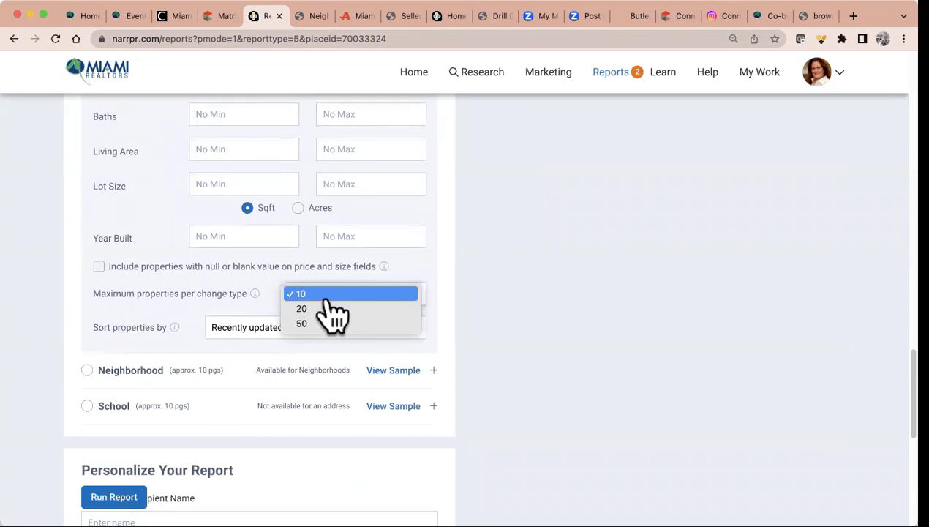
left_click(326, 299)
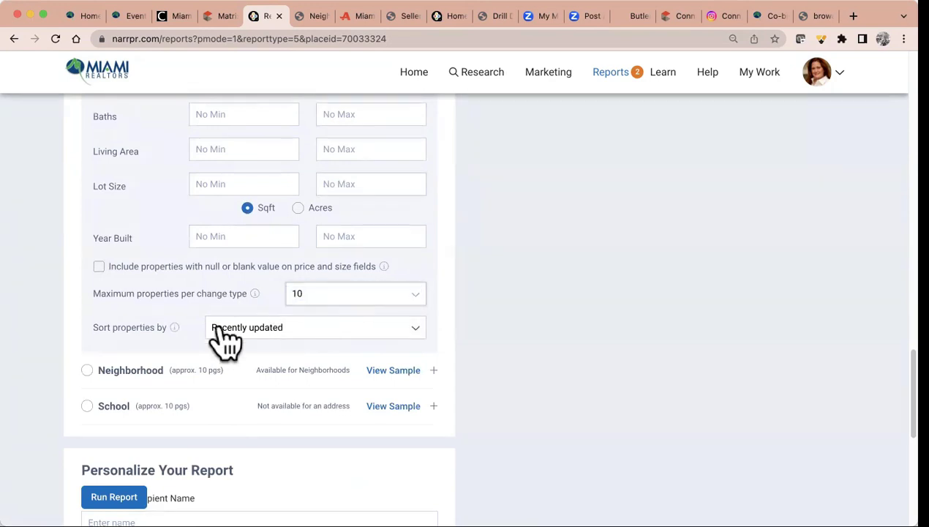
left_click(310, 327)
left_click(301, 329)
left_click(285, 329)
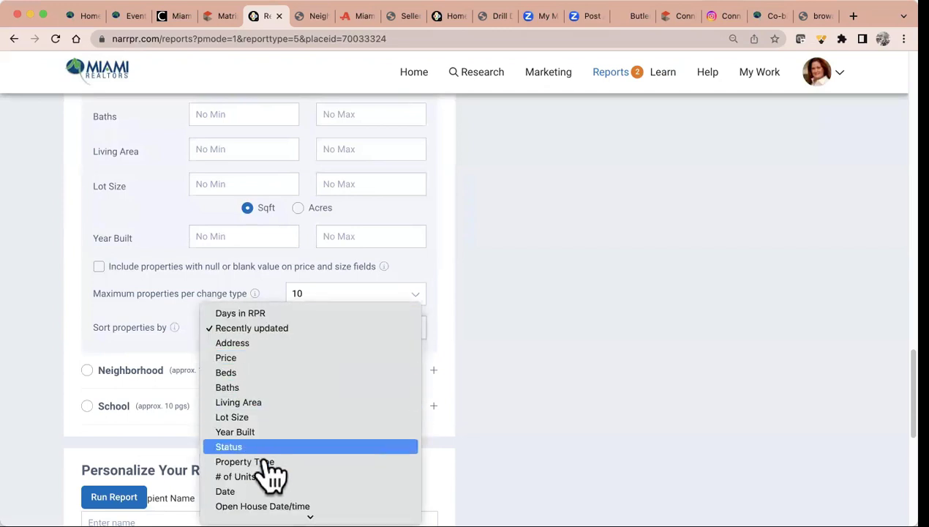
left_click(541, 332)
scroll(309, 466, "down", 3)
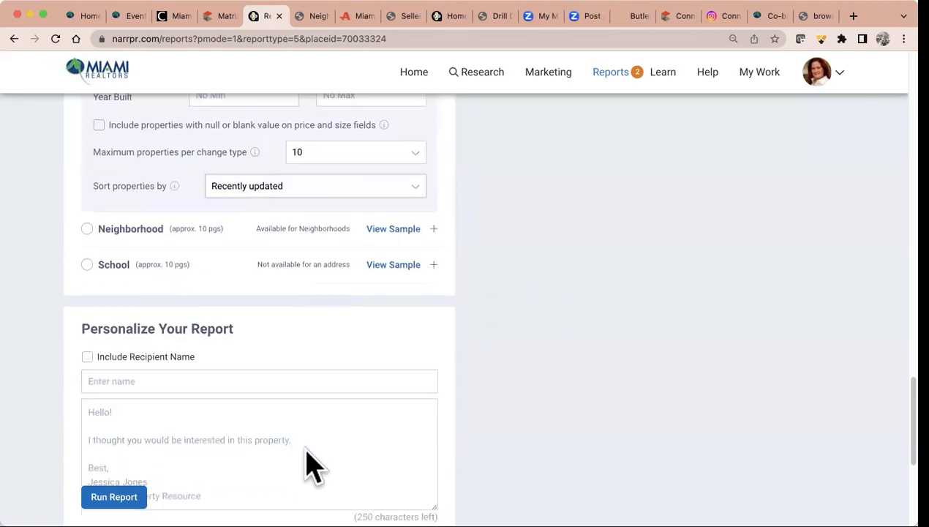
Add and include the recipient's name, run the Market Activity Report, then choose email delivery
left_click(174, 381)
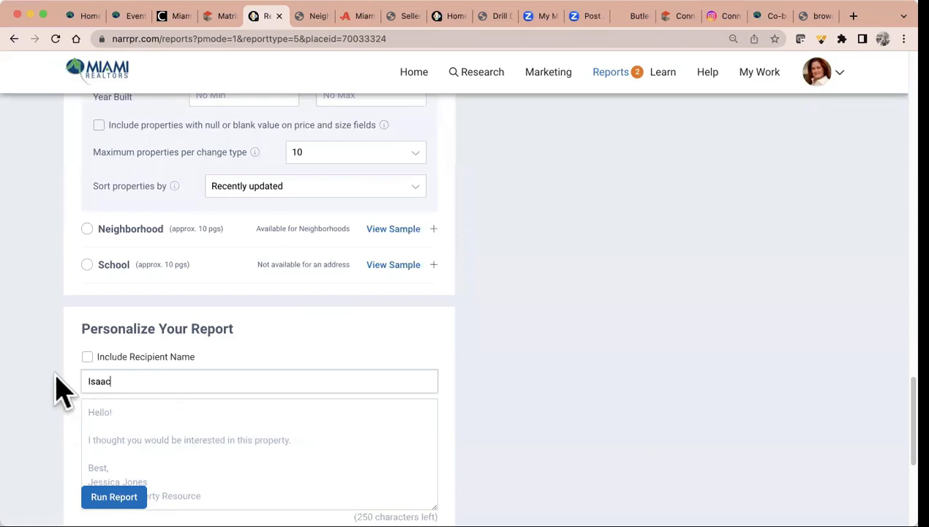
left_click(87, 356)
left_click(124, 488)
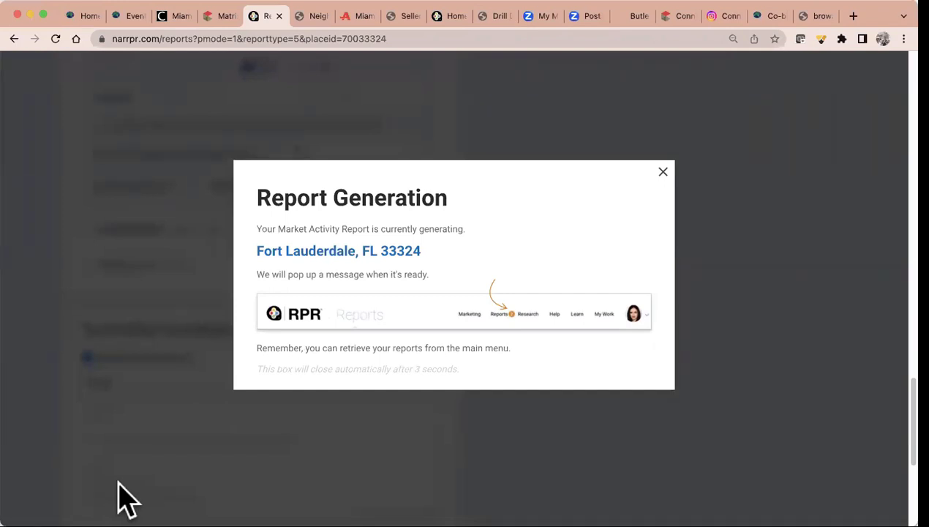
left_click(663, 173)
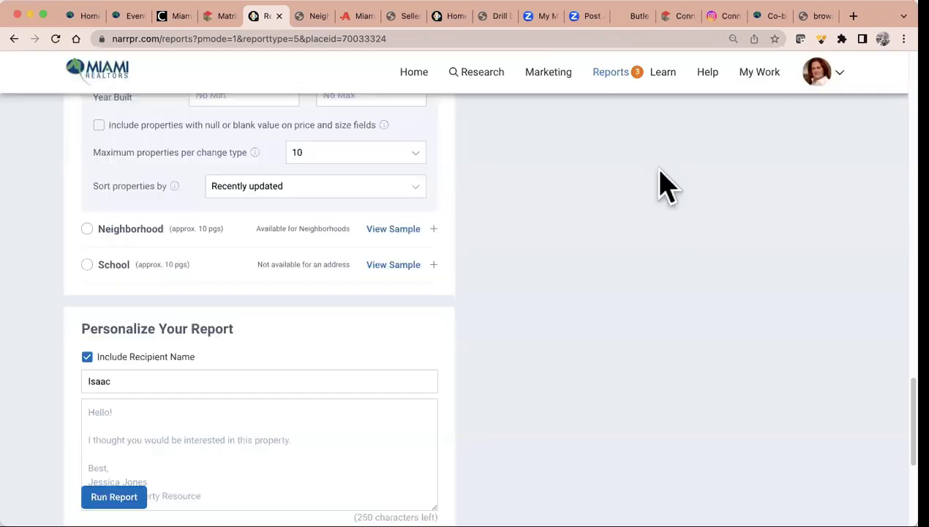
scroll(199, 434, "down", 3)
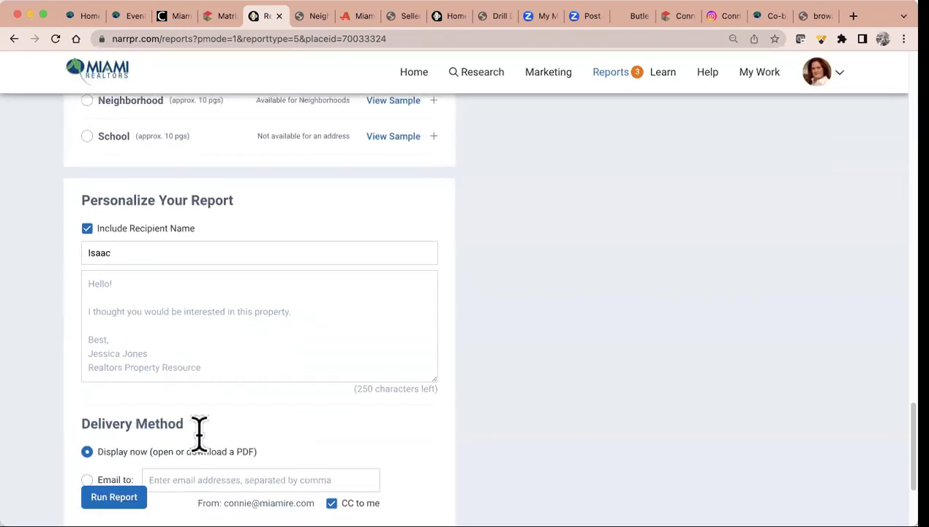
scroll(201, 439, "down", 2)
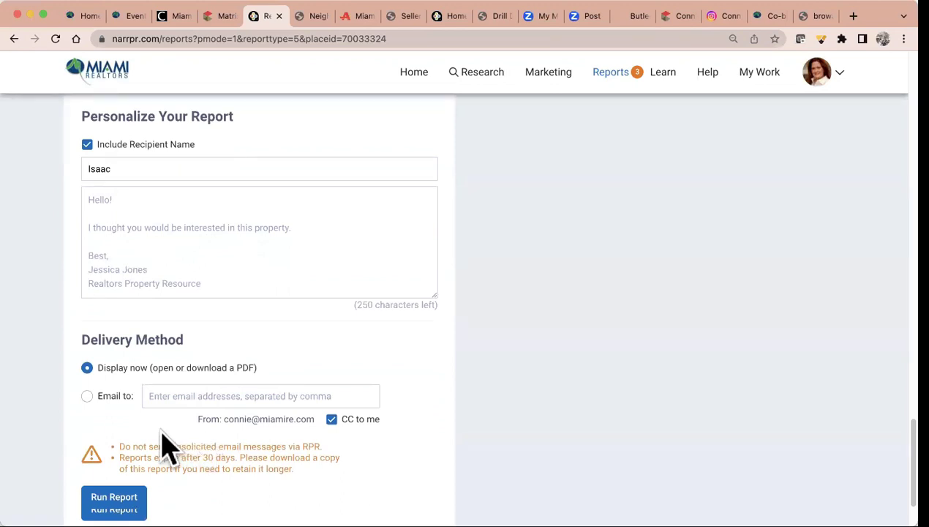
left_click(86, 395)
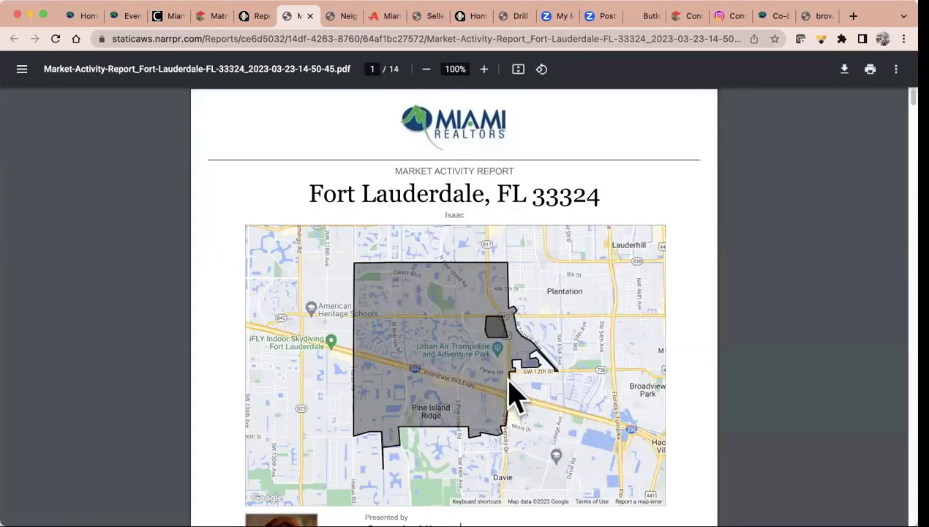
Scroll the 33324 Market Activity Report from page 7 through closed listings 8–10 on page 13
scroll(655, 394, "down", 5)
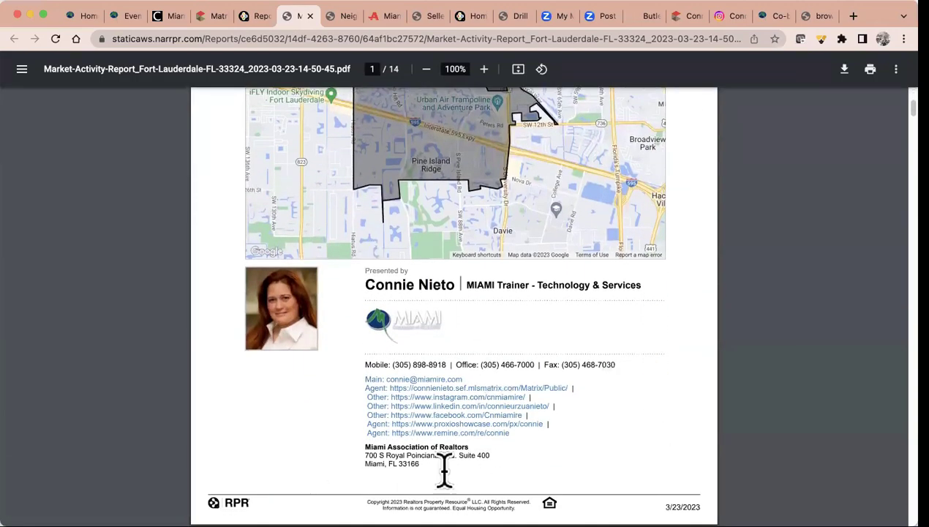
scroll(612, 400, "down", 7)
scroll(611, 400, "down", 2)
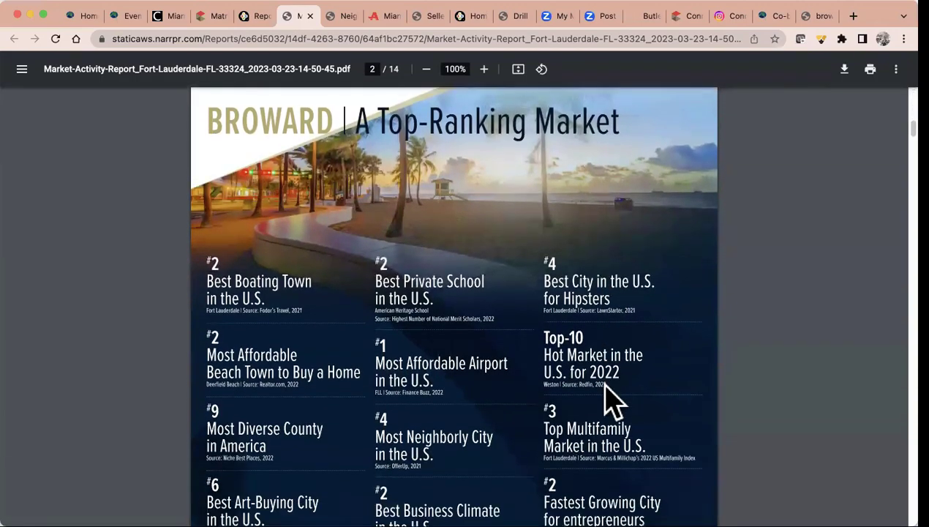
scroll(486, 396, "down", 12)
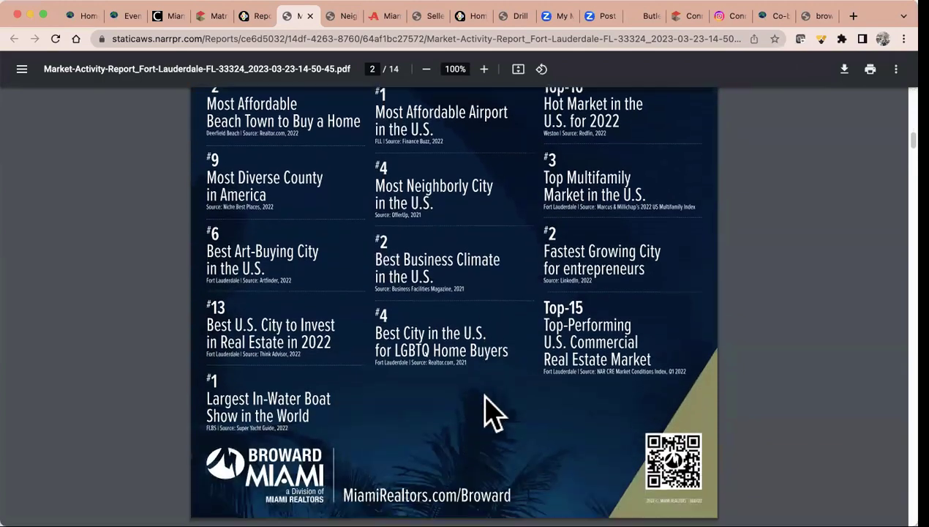
scroll(485, 397, "down", 3)
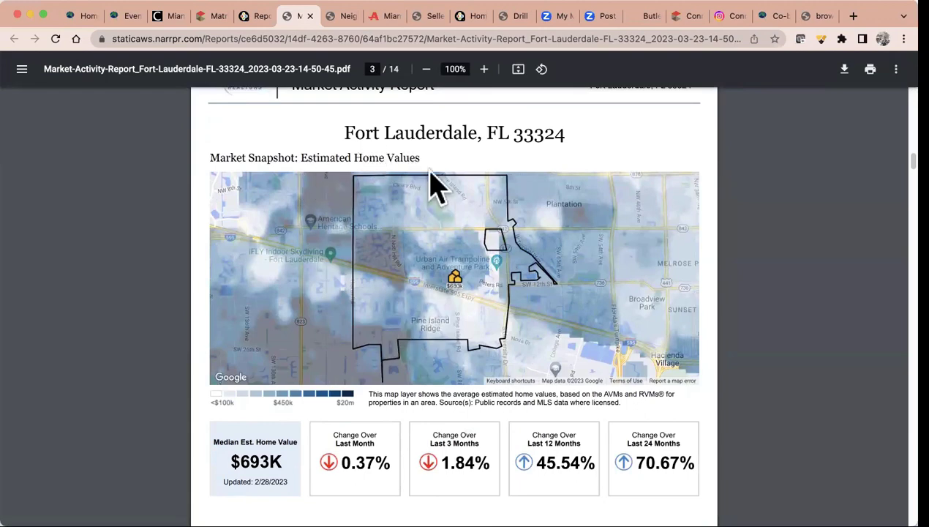
scroll(570, 344, "down", 3)
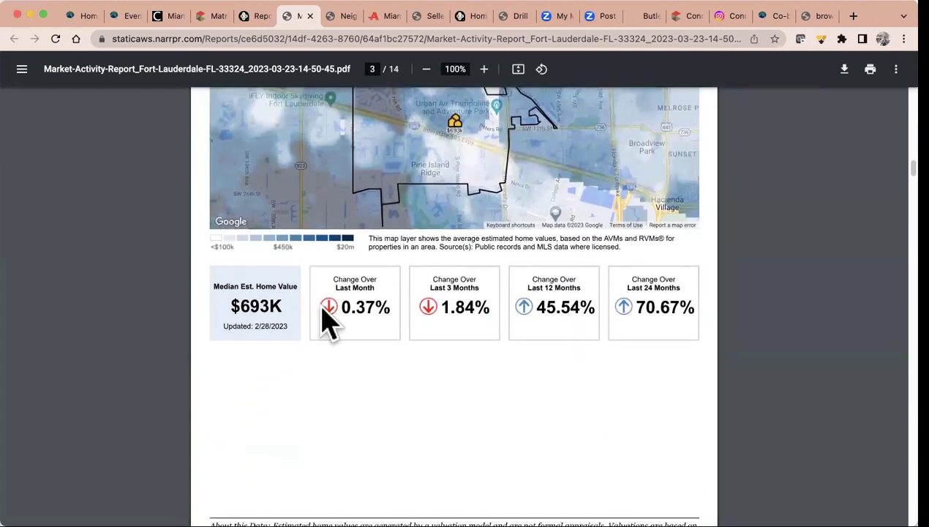
scroll(675, 319, "down", 1)
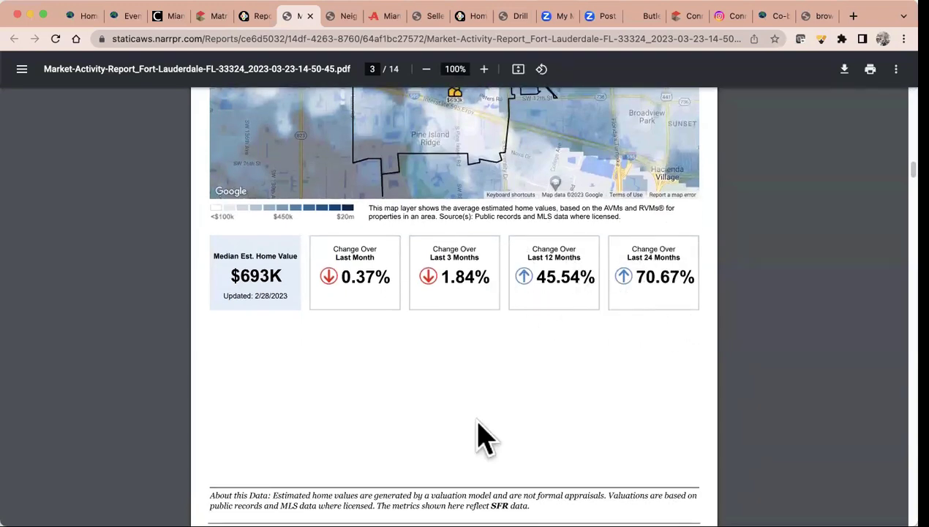
scroll(472, 454, "down", 5)
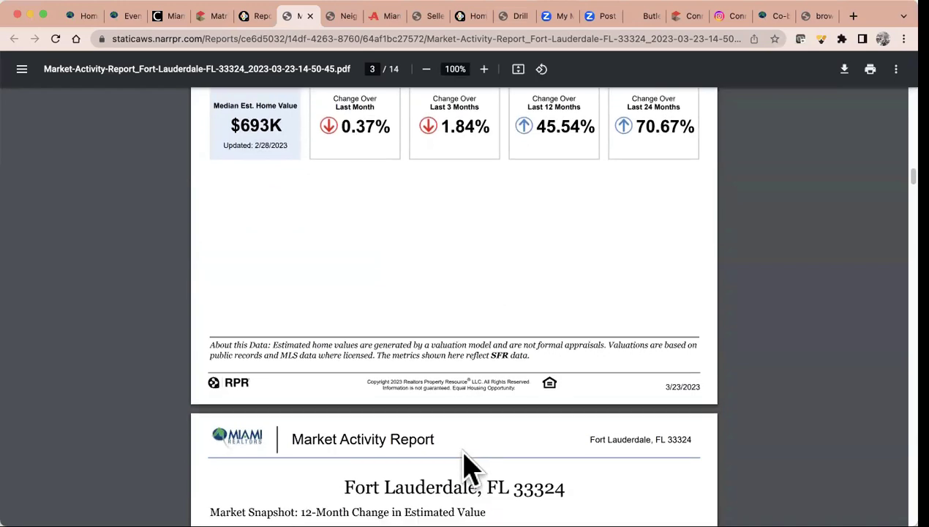
scroll(470, 459, "up", 4)
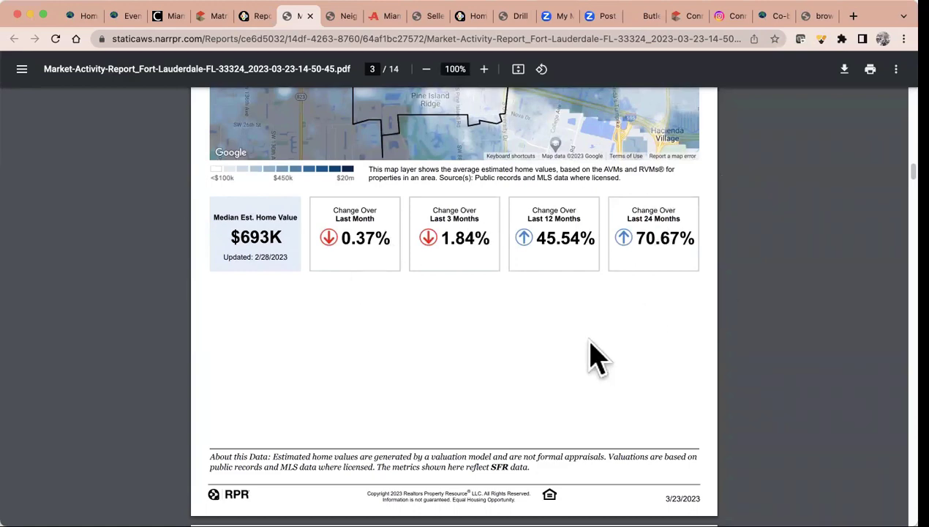
scroll(596, 359, "down", 10)
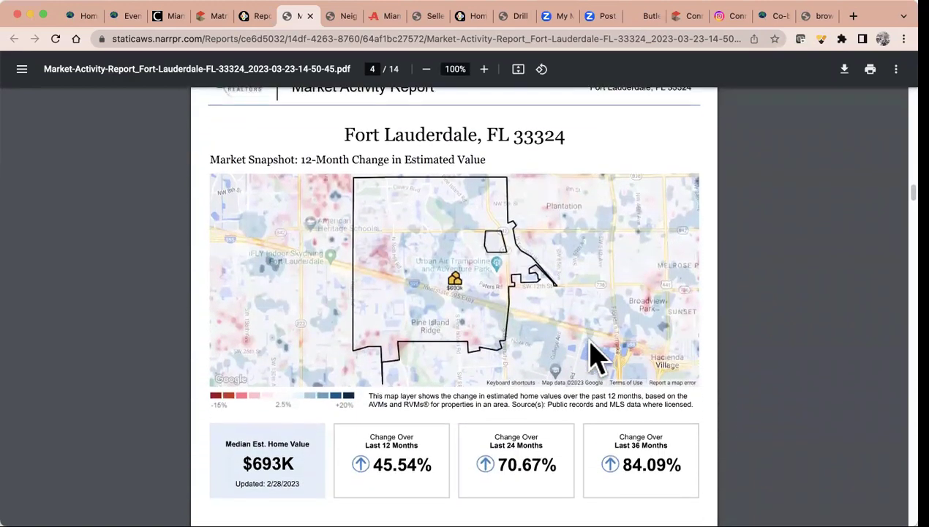
scroll(596, 359, "down", 3)
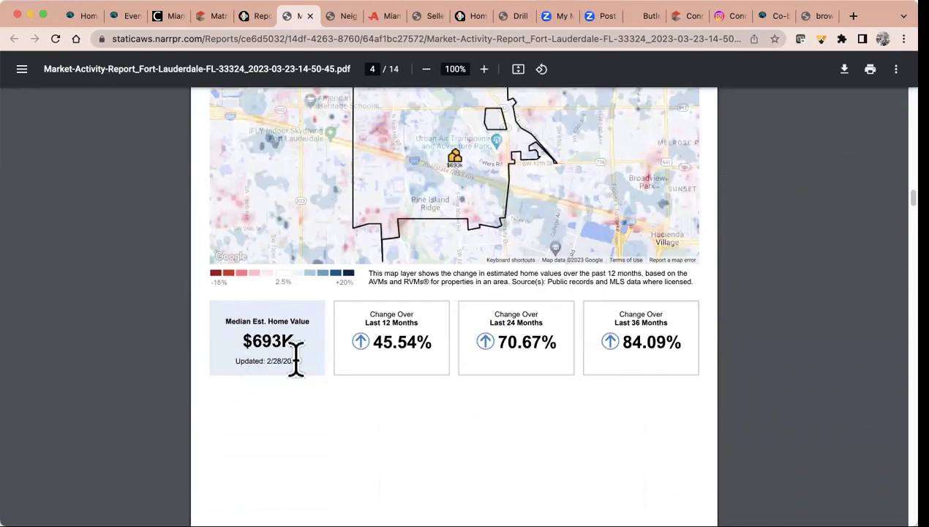
scroll(423, 433, "down", 10)
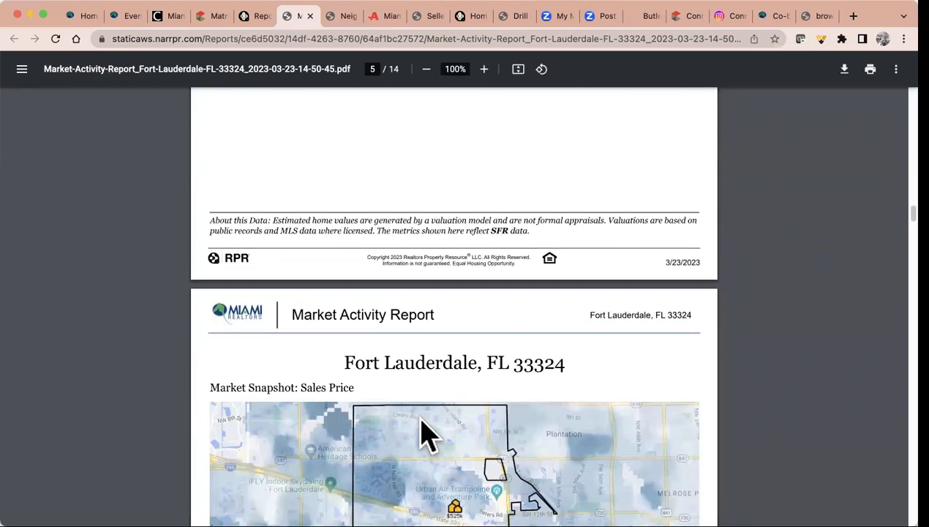
scroll(423, 433, "down", 5)
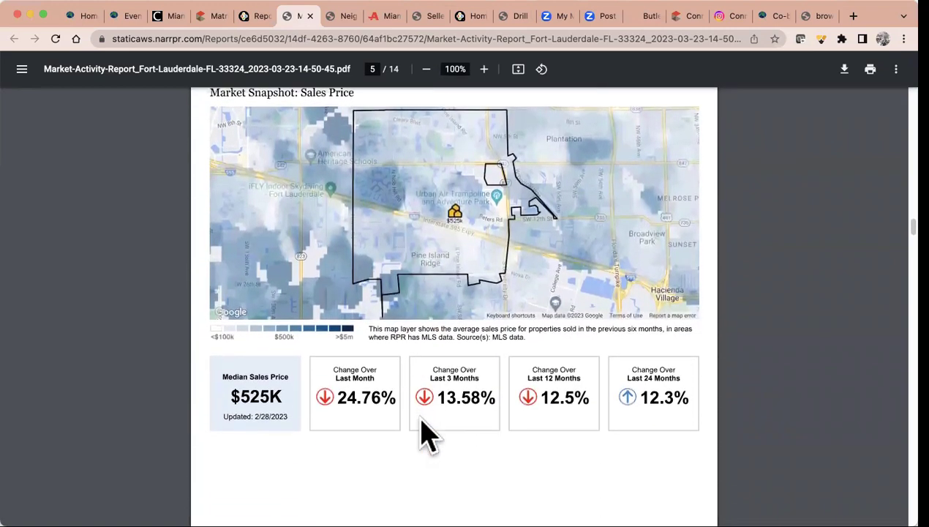
scroll(476, 436, "down", 11)
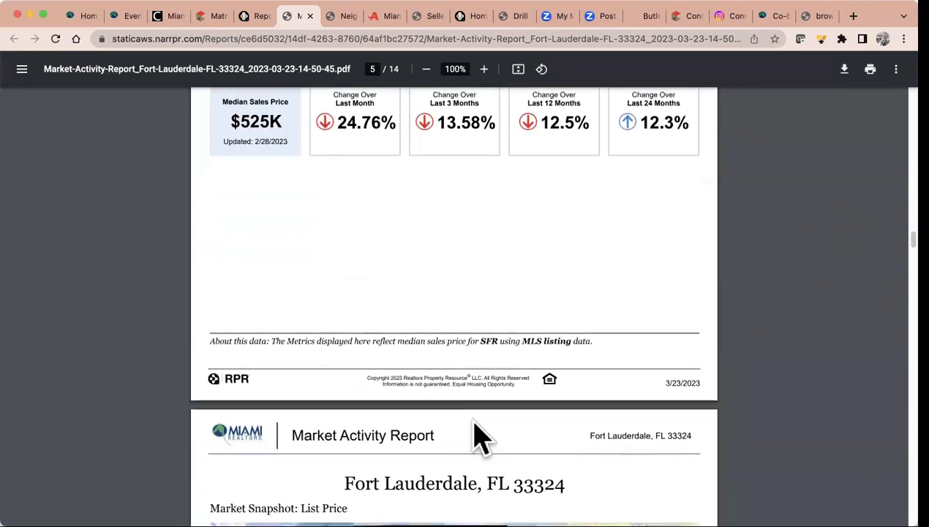
scroll(476, 435, "down", 3)
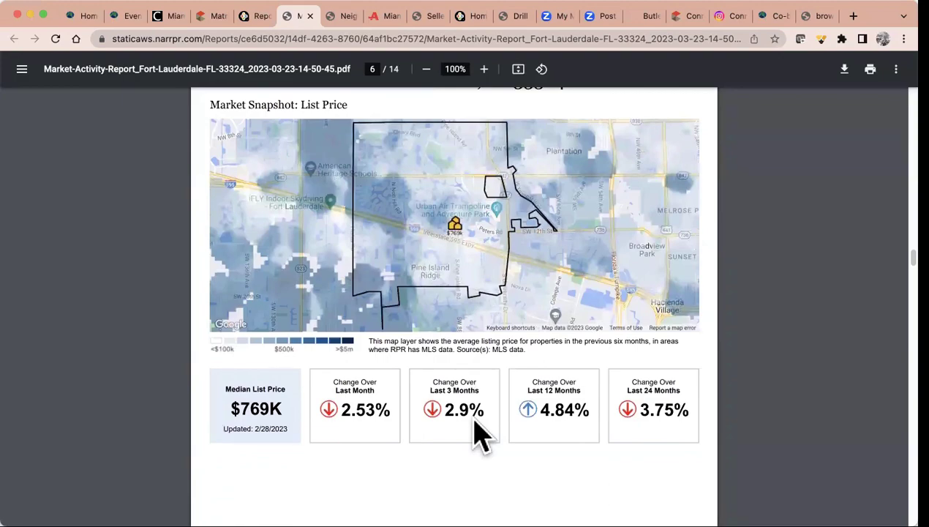
scroll(476, 435, "down", 15)
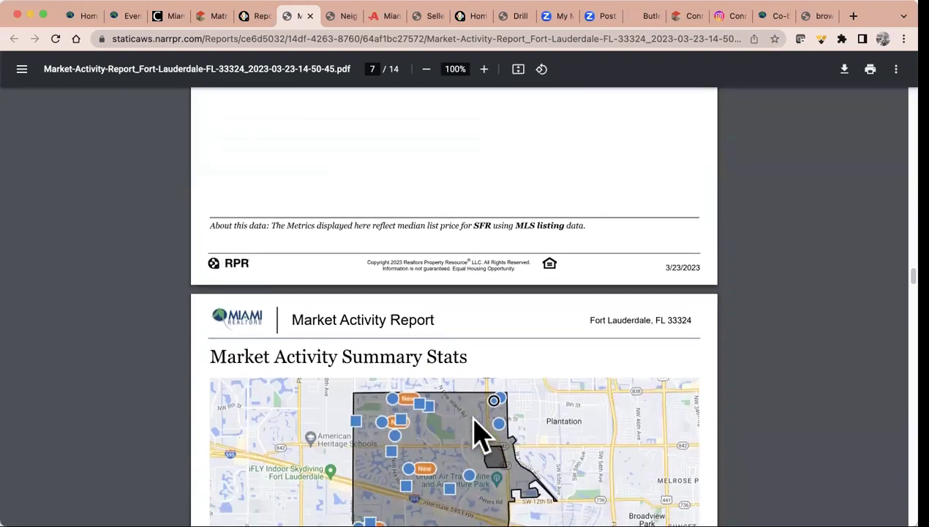
scroll(476, 435, "down", 5)
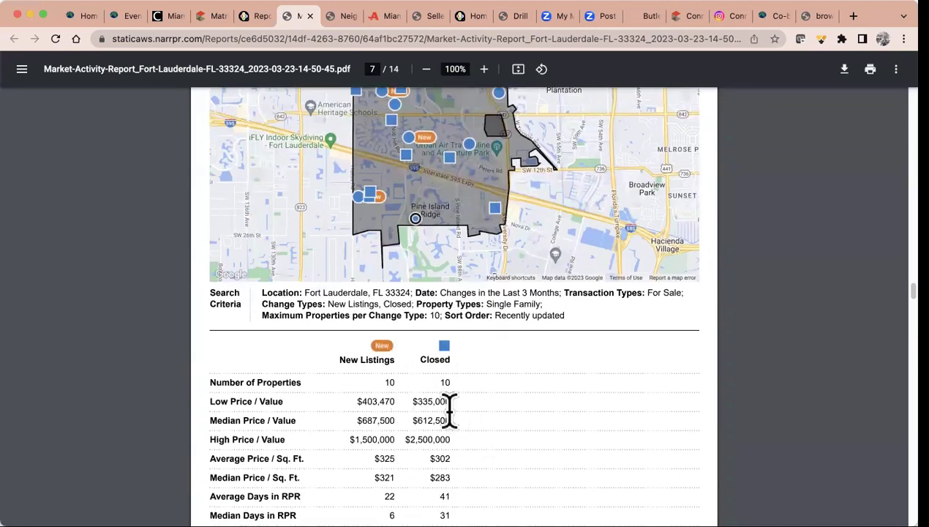
scroll(481, 431, "down", 2)
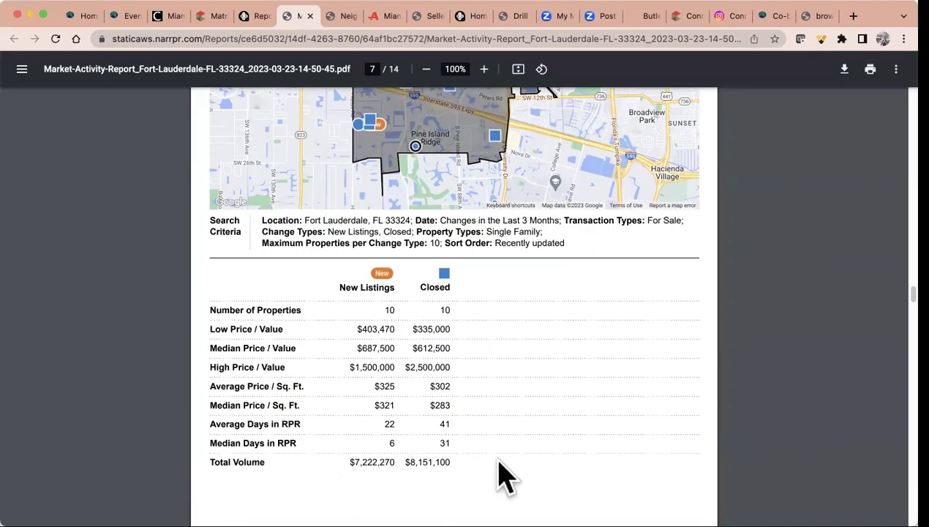
scroll(505, 476, "down", 7)
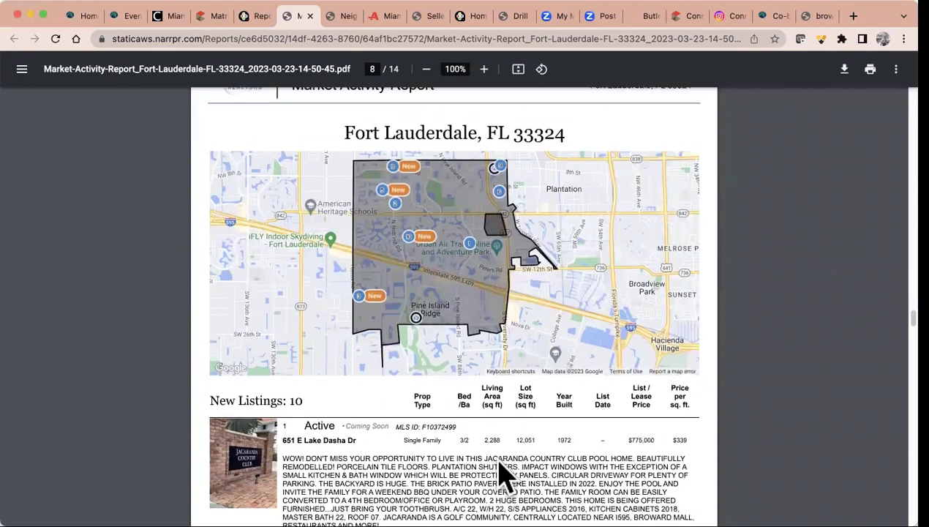
scroll(505, 476, "down", 2)
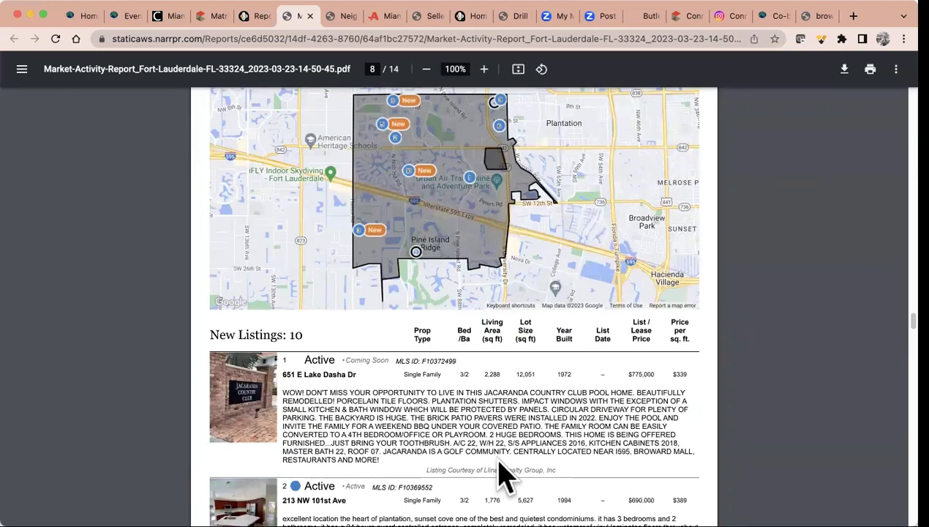
scroll(505, 475, "down", 5)
scroll(505, 475, "down", 4)
scroll(505, 475, "down", 10)
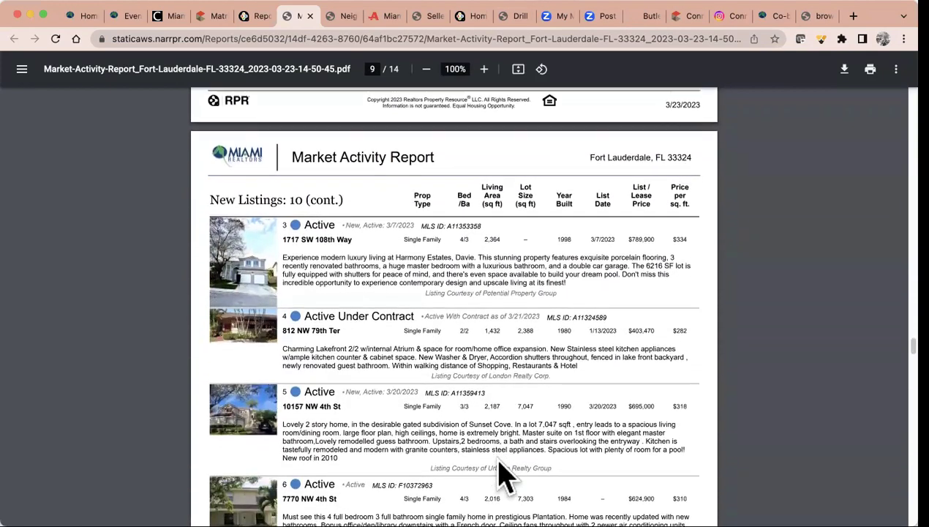
scroll(505, 476, "down", 7)
scroll(505, 476, "down", 13)
scroll(505, 476, "down", 6)
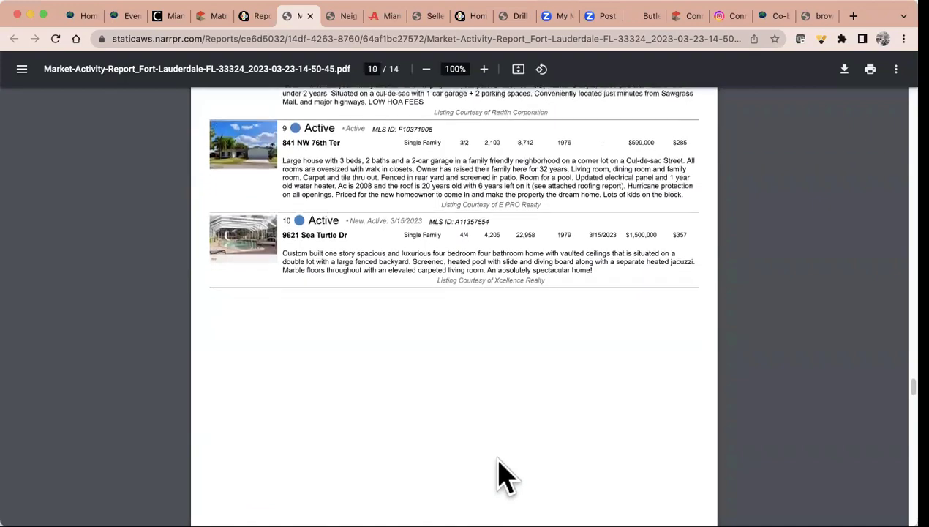
scroll(505, 475, "down", 14)
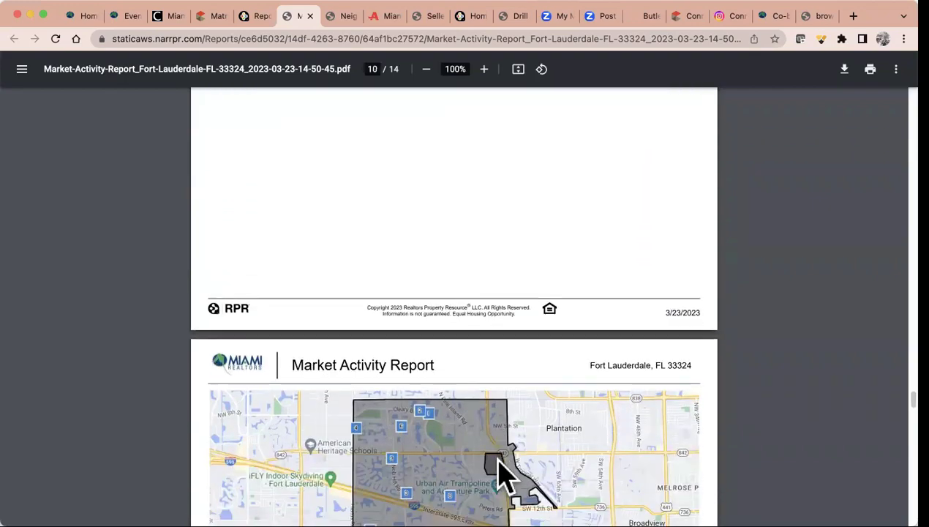
scroll(501, 465, "down", 8)
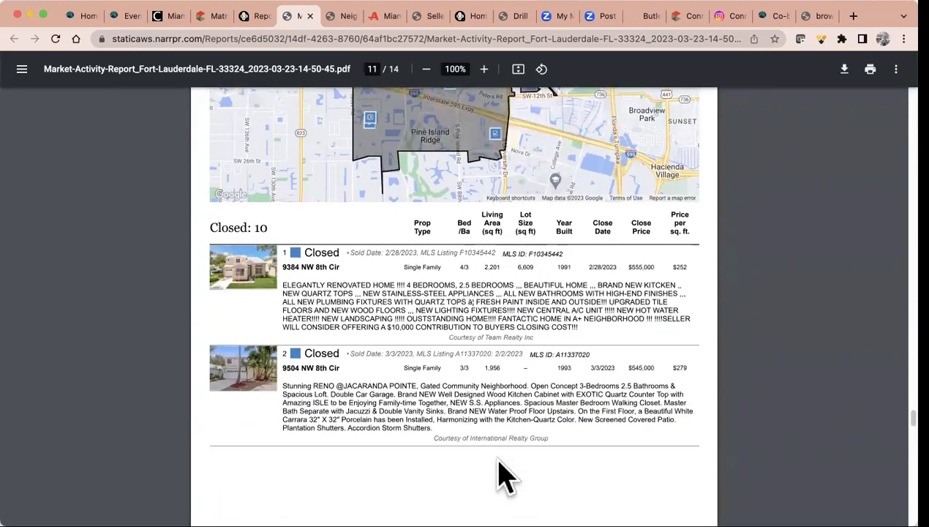
scroll(504, 475, "down", 11)
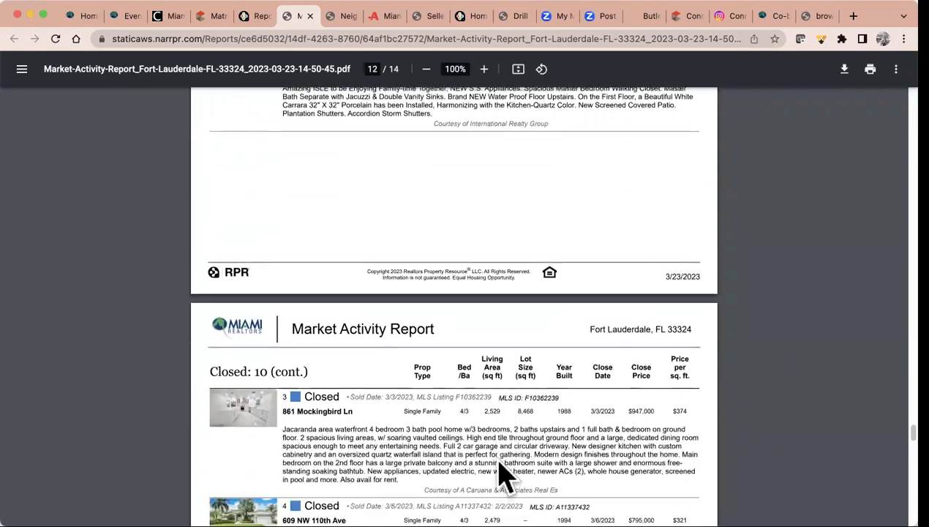
scroll(505, 475, "down", 11)
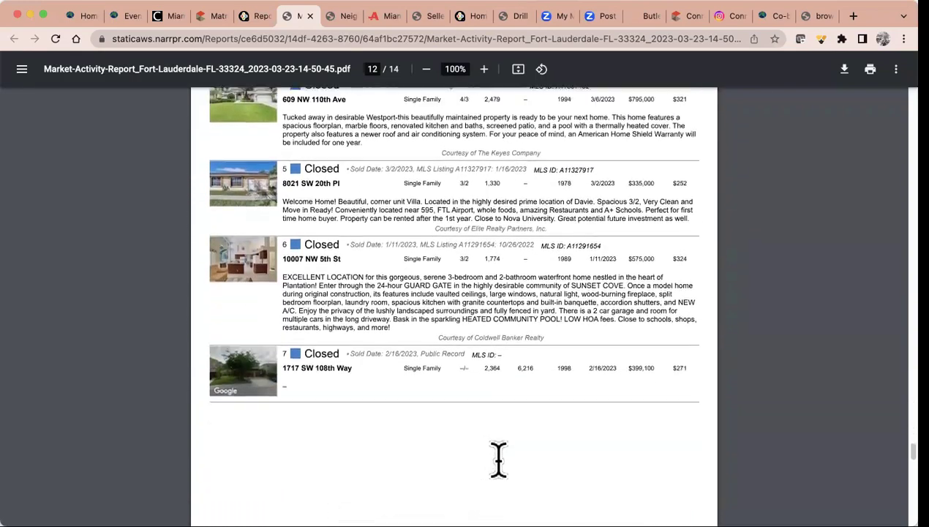
scroll(498, 460, "down", 16)
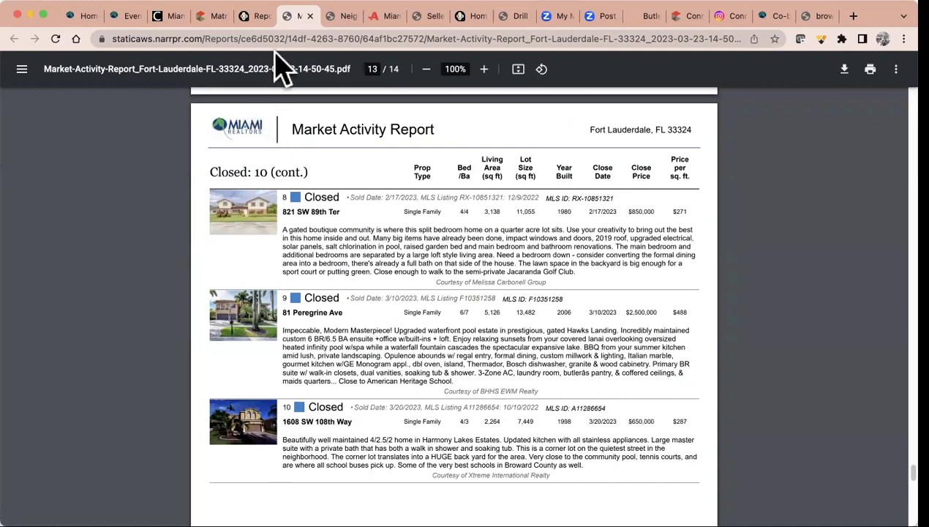
Return to the RPR reports tab and go to School Search under the Research menu
left_click(257, 16)
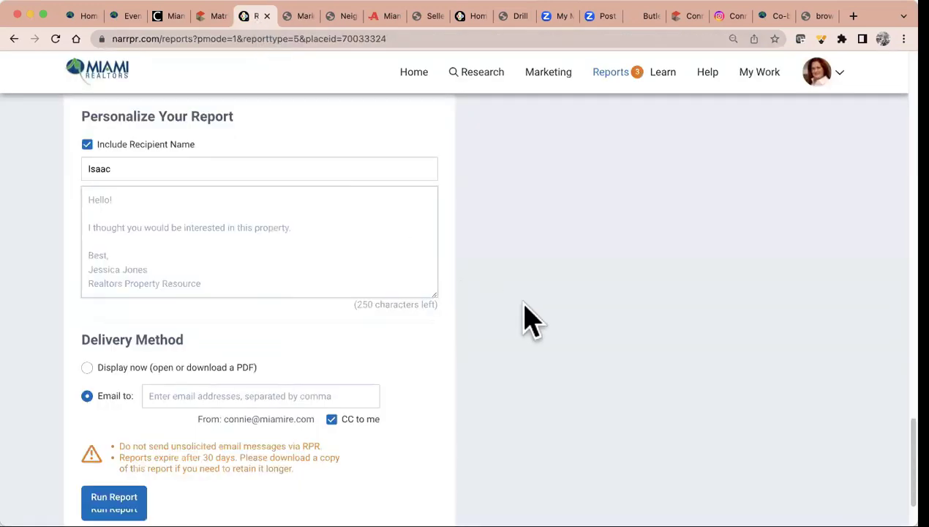
scroll(527, 318, "up", 20)
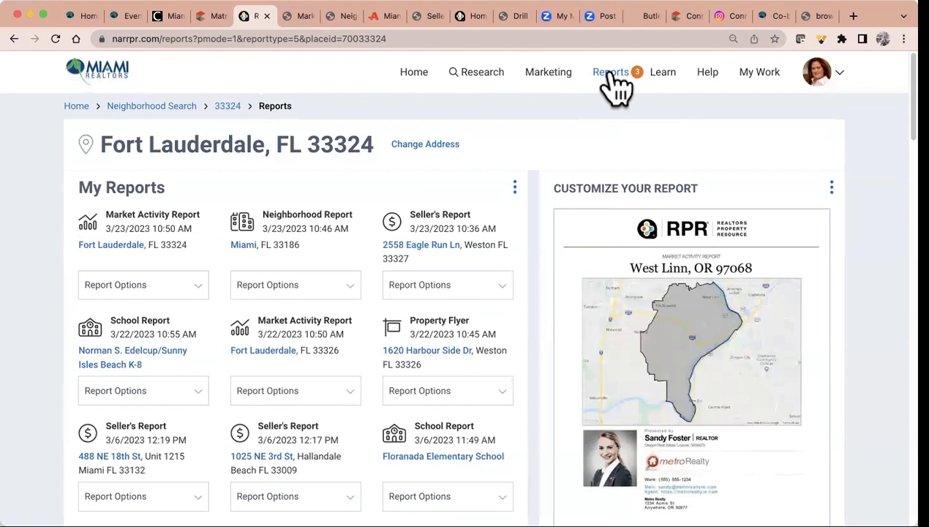
left_click(554, 79)
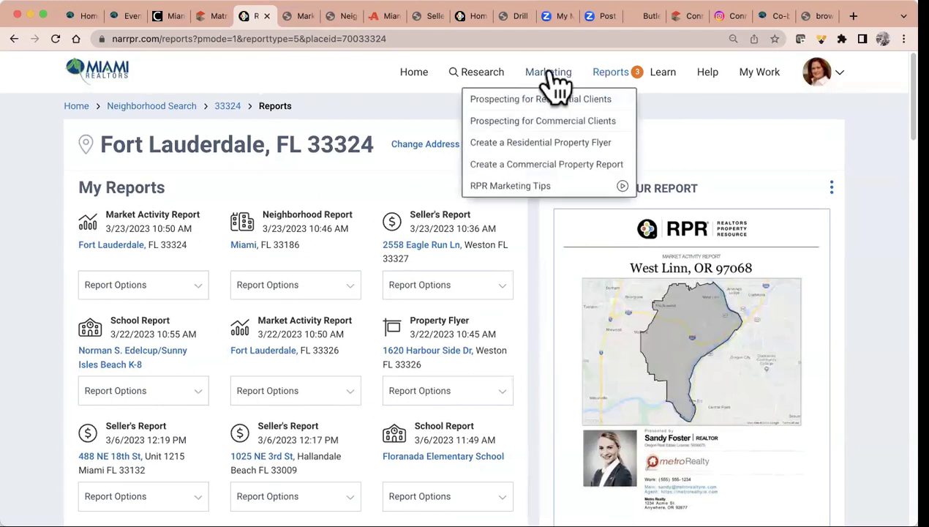
left_click(481, 82)
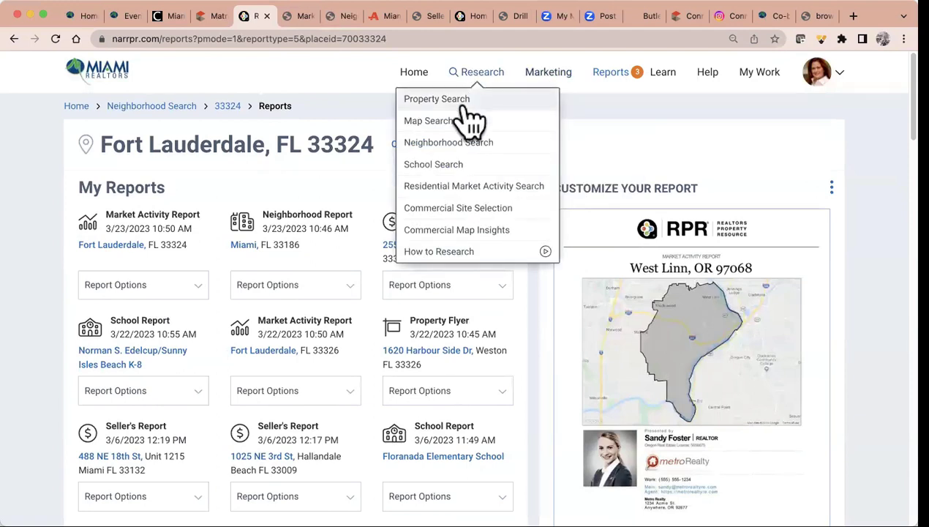
left_click(442, 176)
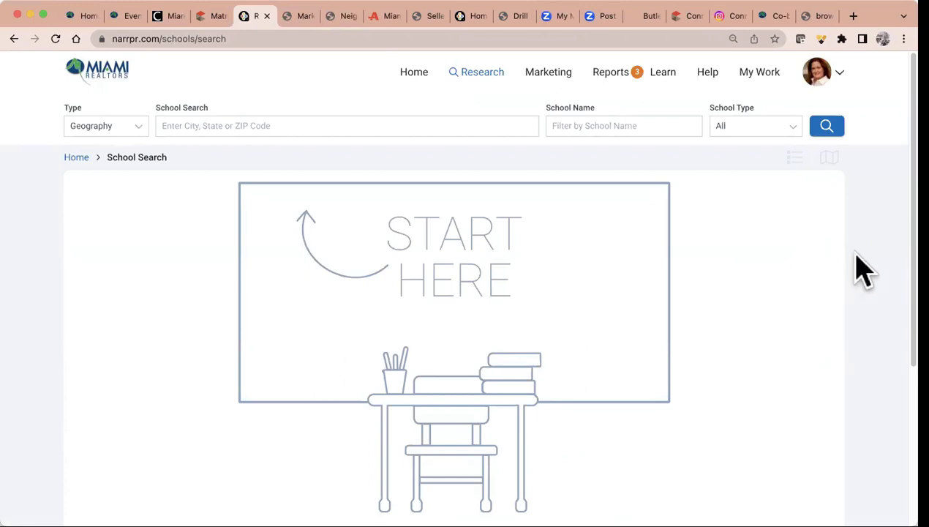
Search schools in North Miami Beach, FL 33160 and review the two results
left_click(308, 125)
type("33160")
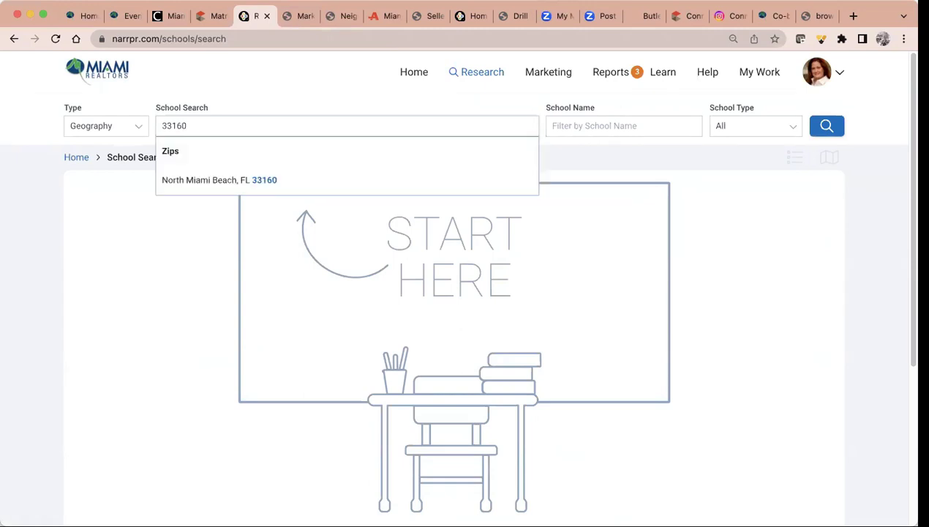
left_click(261, 181)
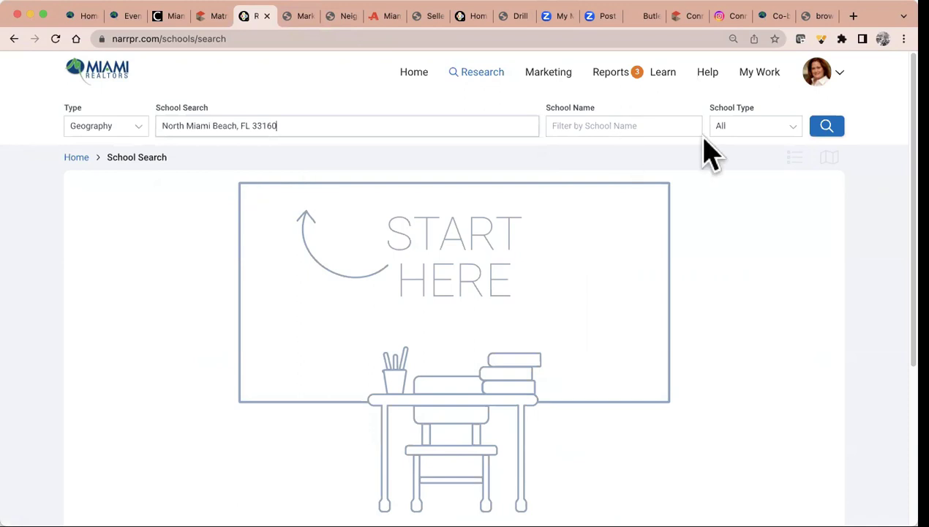
left_click(723, 128)
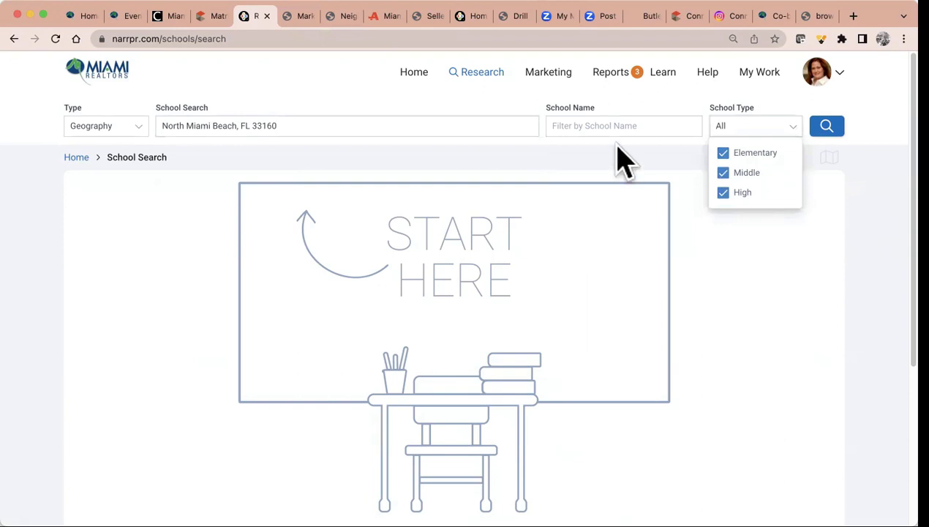
left_click(827, 127)
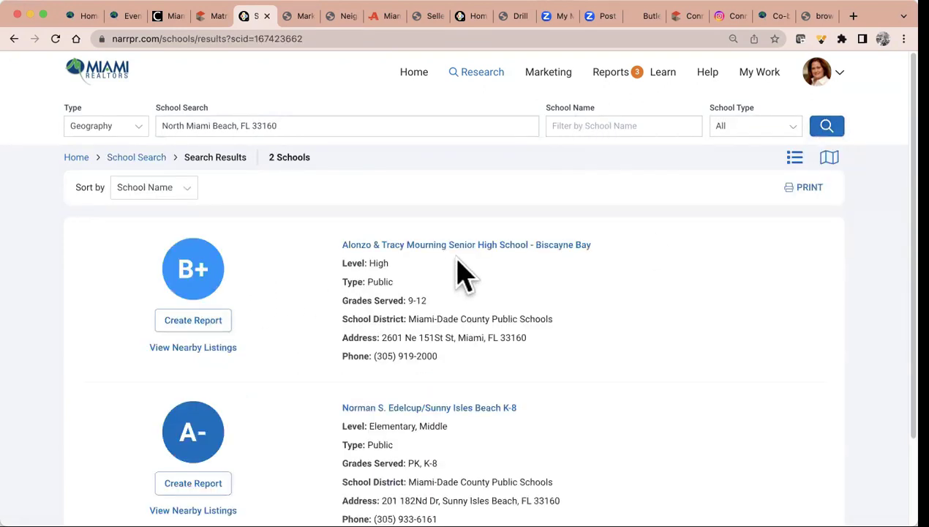
scroll(455, 267, "down", 3)
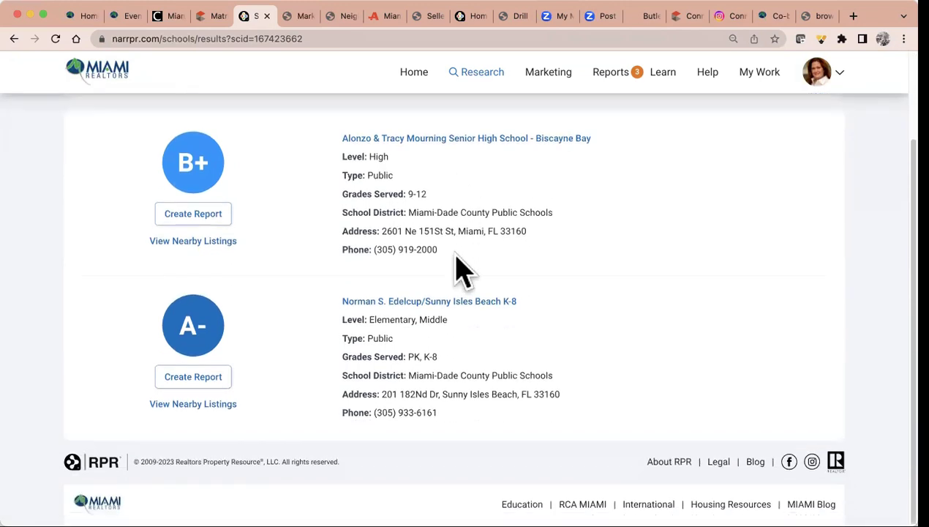
scroll(537, 350, "up", 3)
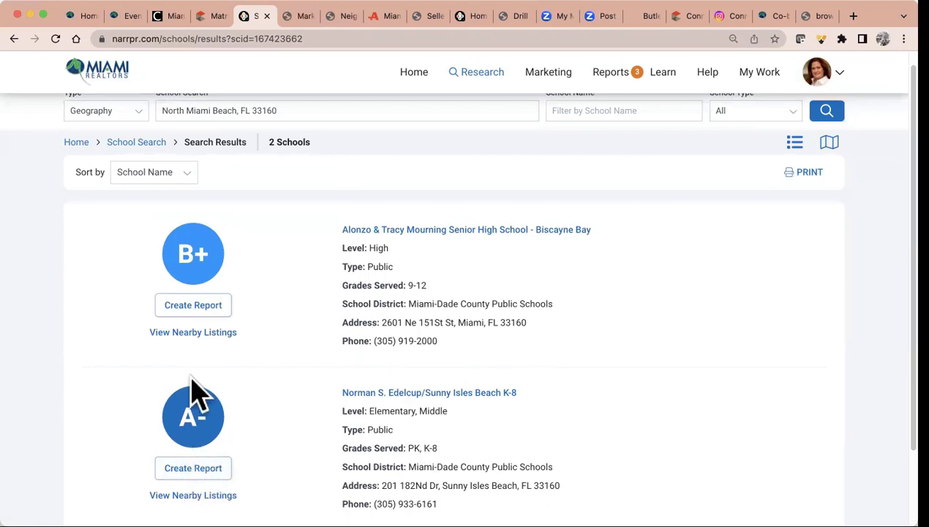
Run a School Report for Alonzo & Tracy Mourning Senior High with the recipient's name and a message
left_click(202, 307)
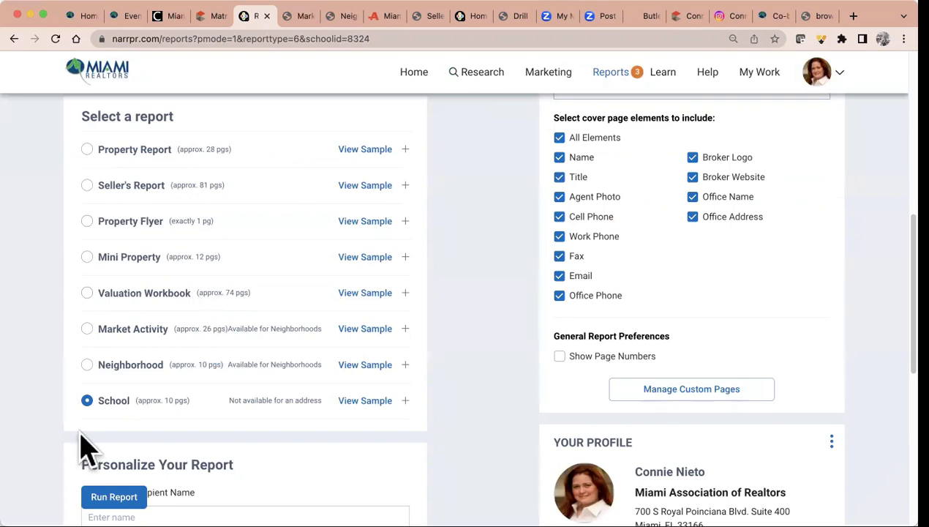
scroll(162, 399, "down", 3)
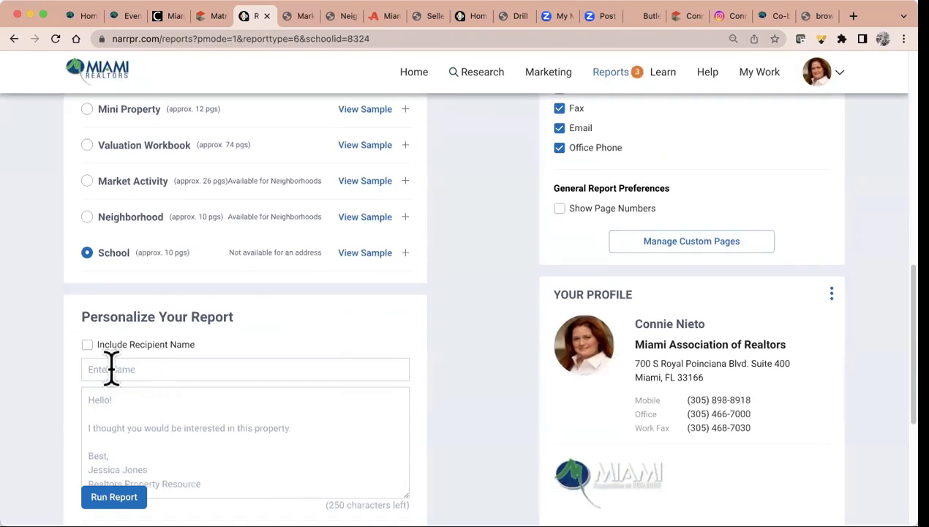
left_click(87, 344)
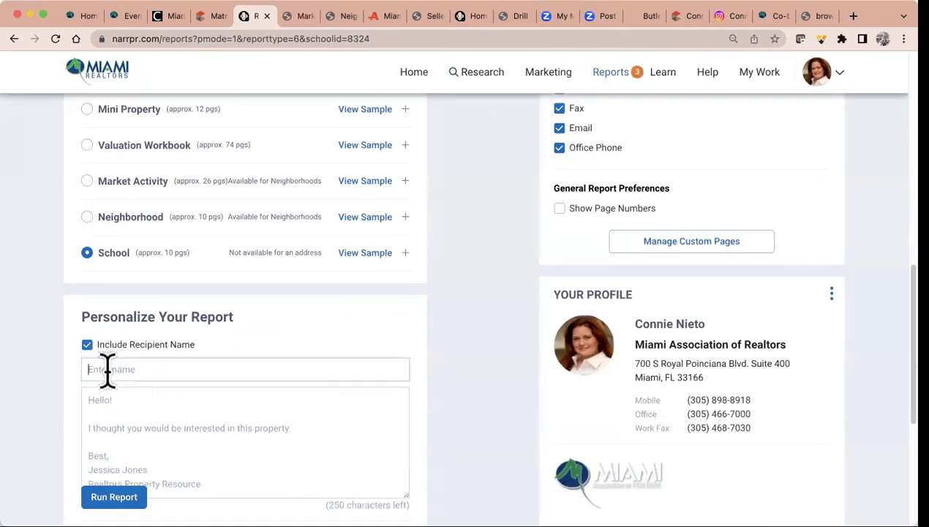
left_click(107, 369)
type("Alfredo")
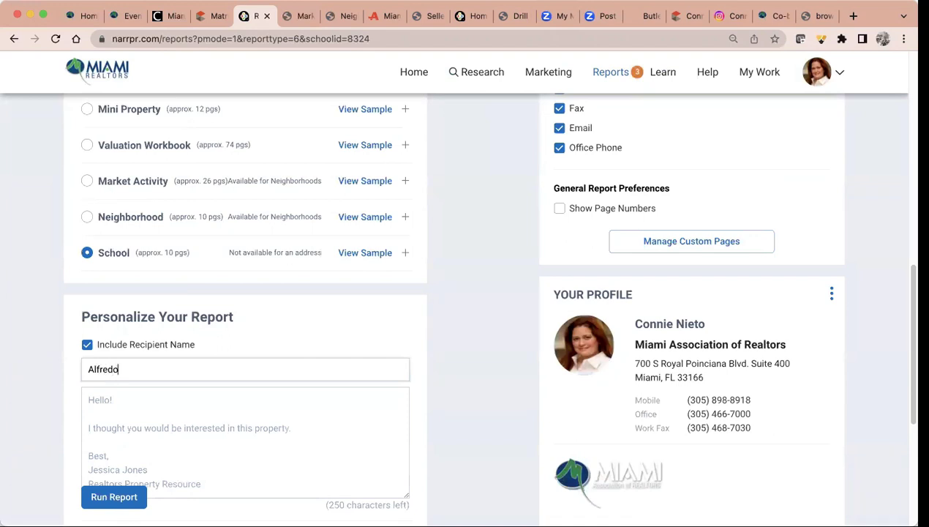
left_click(92, 400)
type("Here is the school you a")
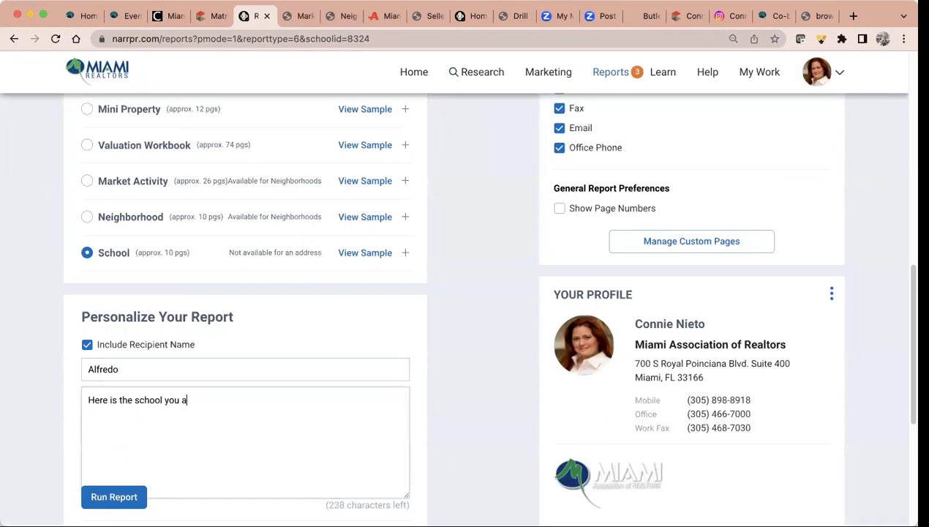
key("BackSpace")
type("wanted information on!")
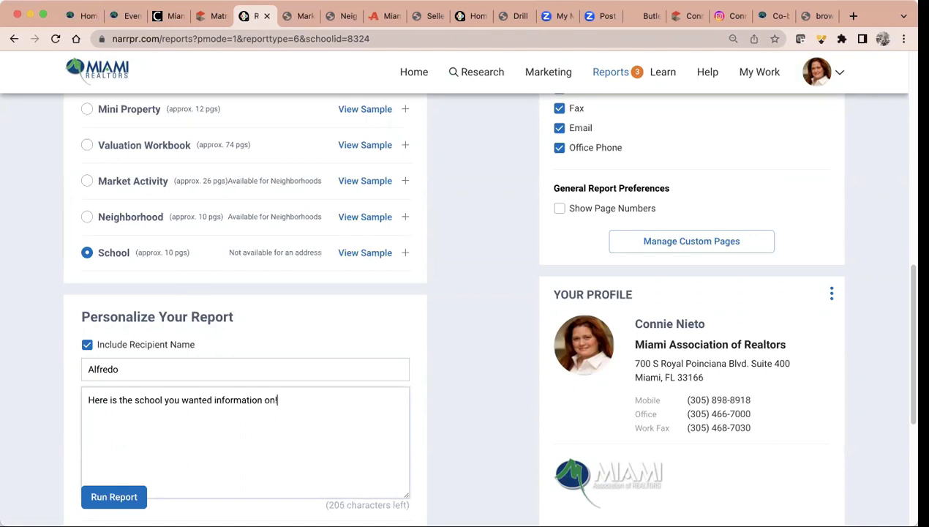
left_click(110, 489)
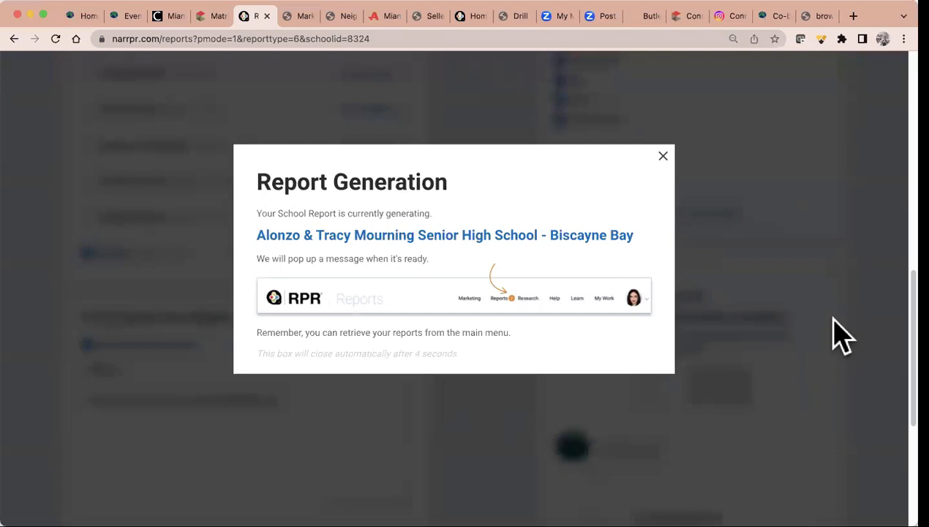
Dismiss the Report Generation notice
left_click(663, 156)
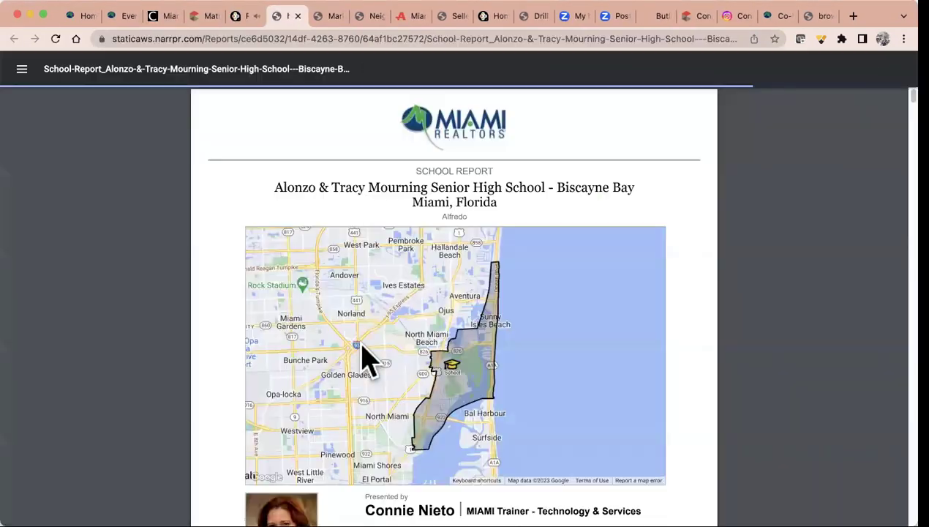
Highlight the recipient line under the School Report title
scroll(362, 358, "down", 5)
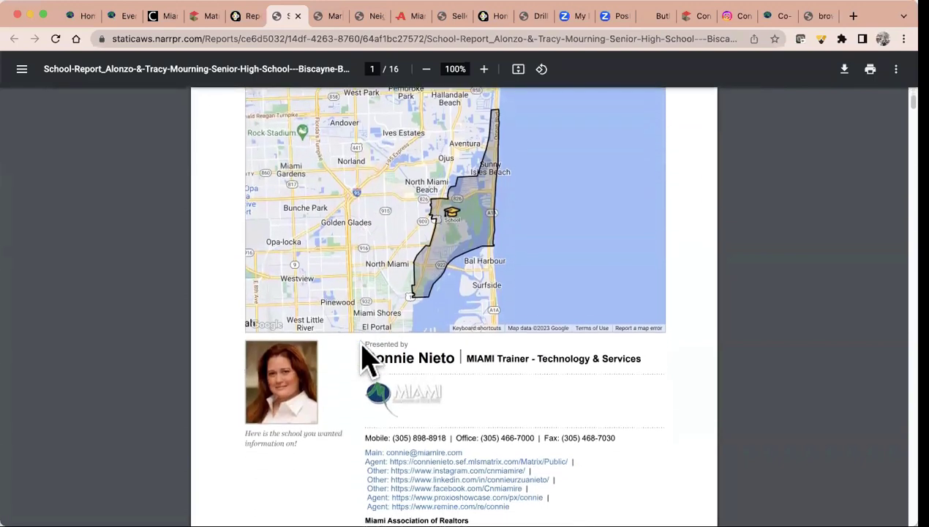
scroll(363, 359, "up", 5)
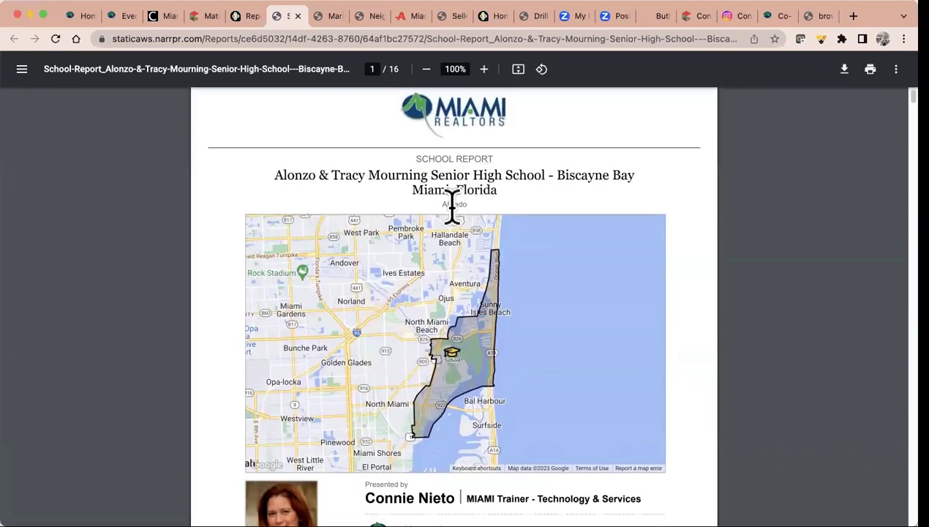
left_click_drag(436, 203, 481, 202)
Scroll the School Report to page 7, Community Reviews for this School
scroll(581, 336, "down", 5)
scroll(581, 335, "down", 10)
scroll(574, 314, "down", 20)
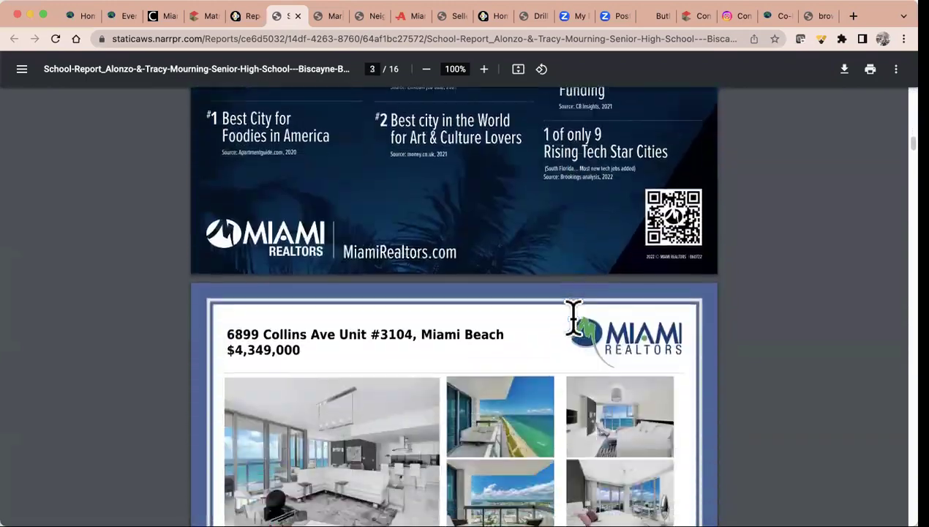
scroll(574, 314, "down", 15)
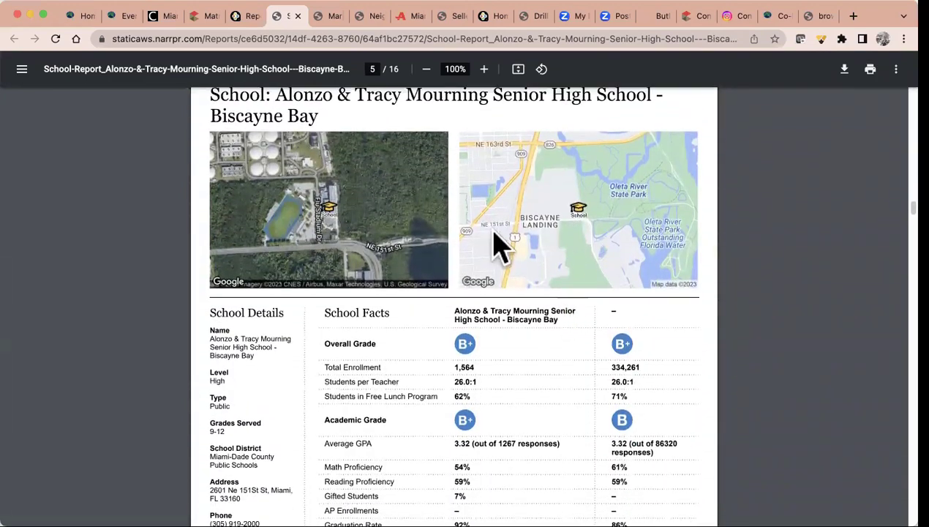
scroll(390, 300, "down", 1)
scroll(390, 300, "down", 1)
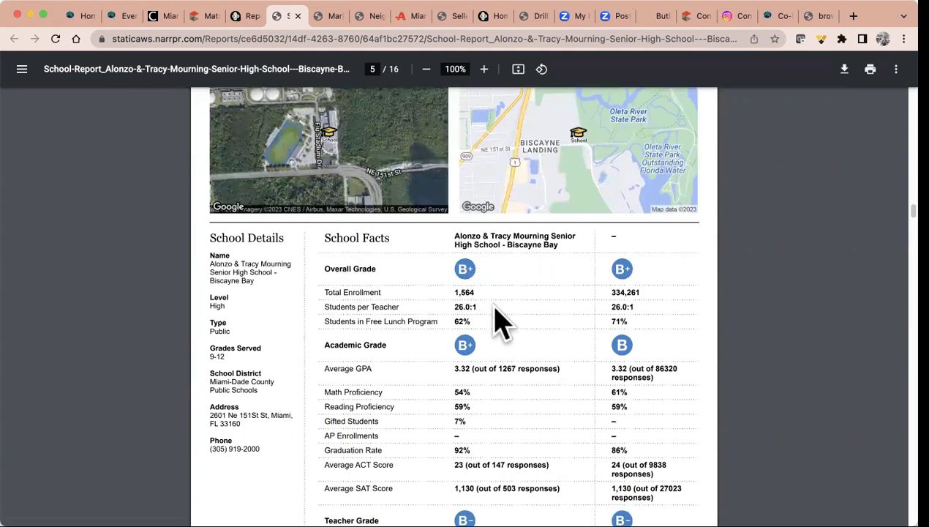
scroll(498, 333, "down", 4)
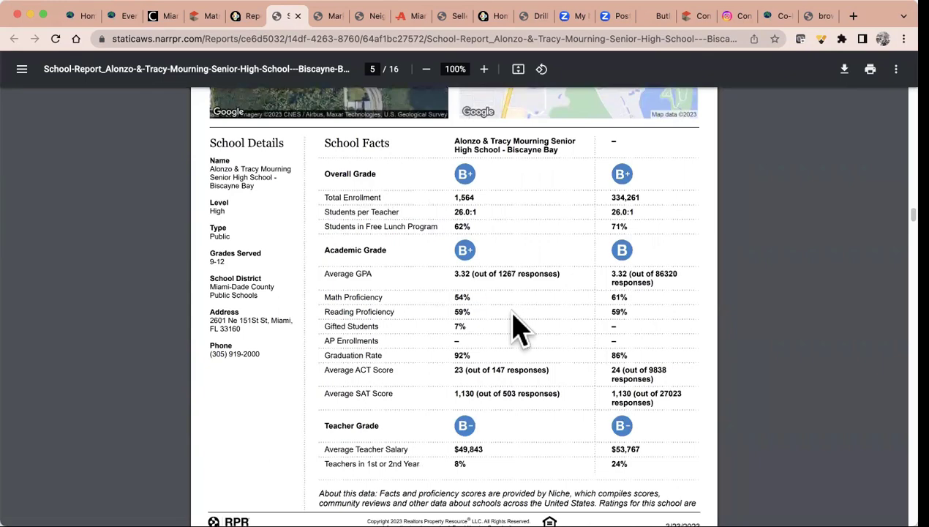
scroll(516, 338, "down", 2)
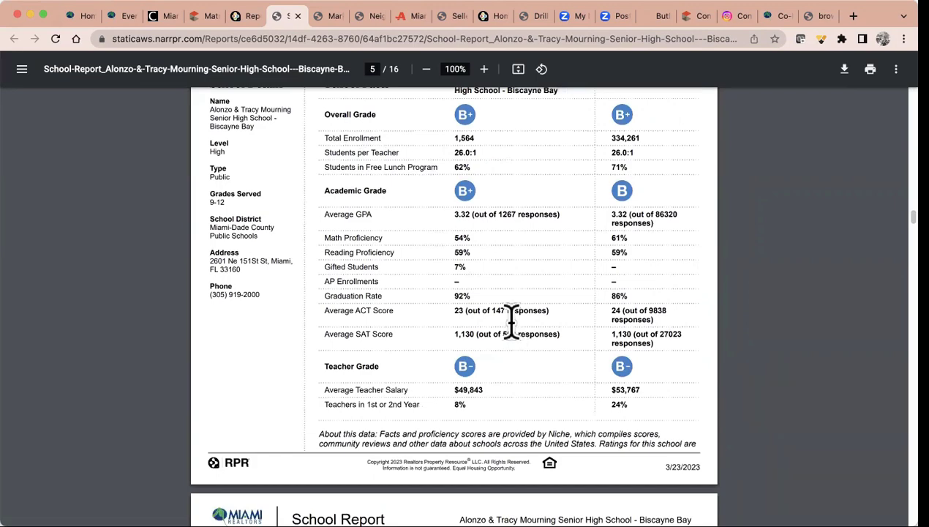
scroll(510, 340, "down", 2)
scroll(506, 347, "down", 10)
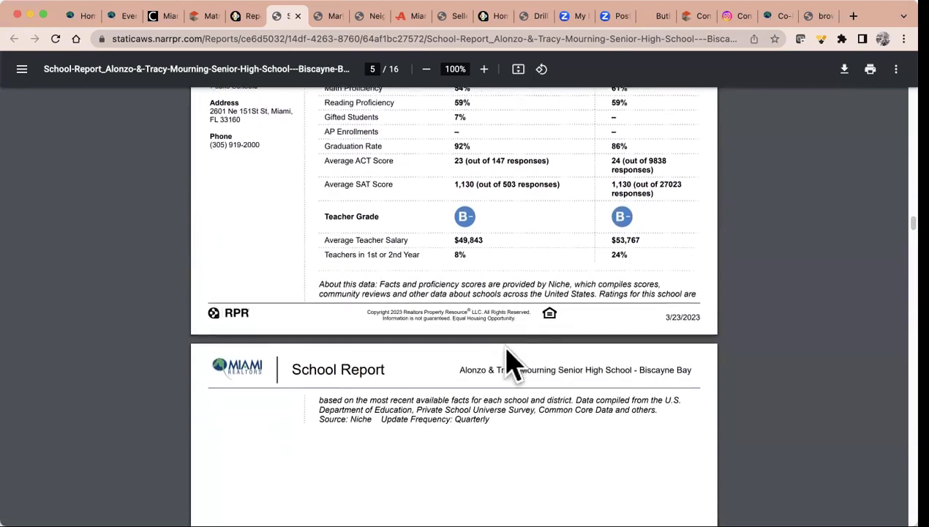
scroll(512, 362, "down", 6)
scroll(512, 362, "down", 2)
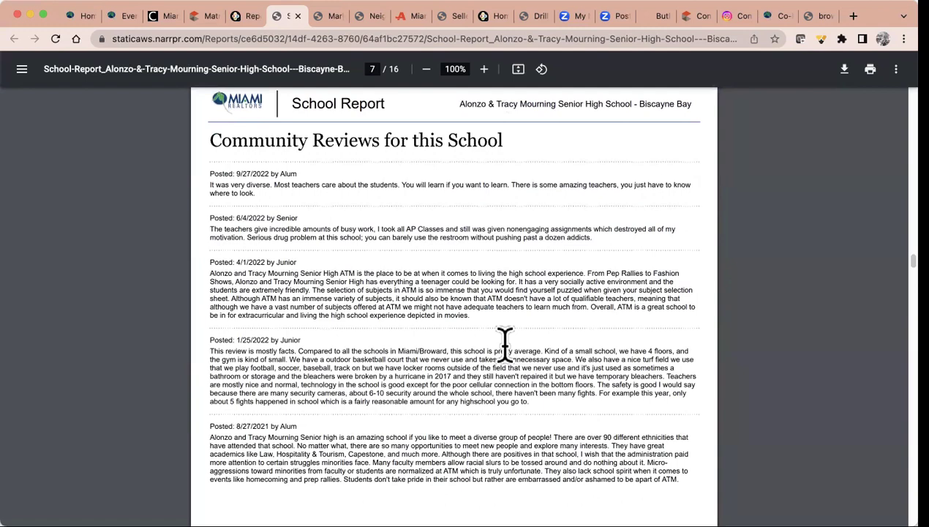
Back in RPR, browse the Research and Marketing menus and dismiss the Prospect for Clients popup
left_click(250, 18)
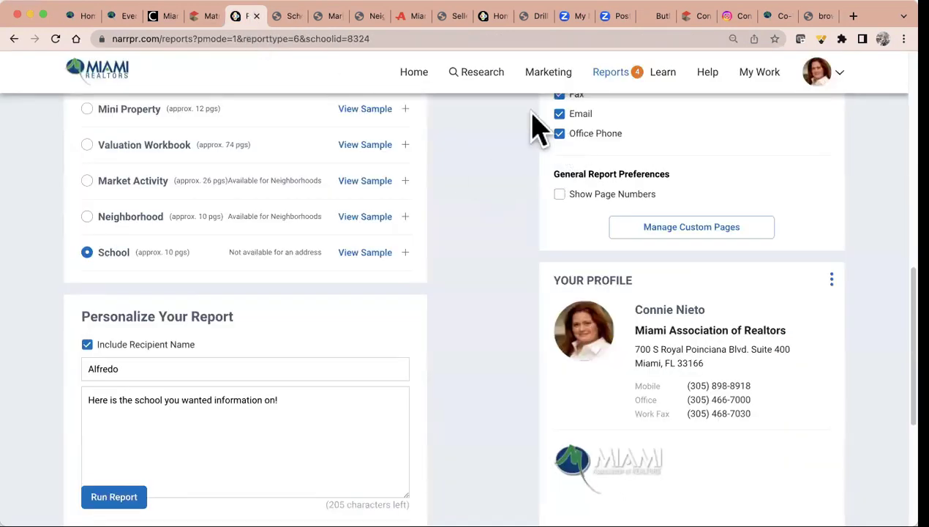
left_click(477, 73)
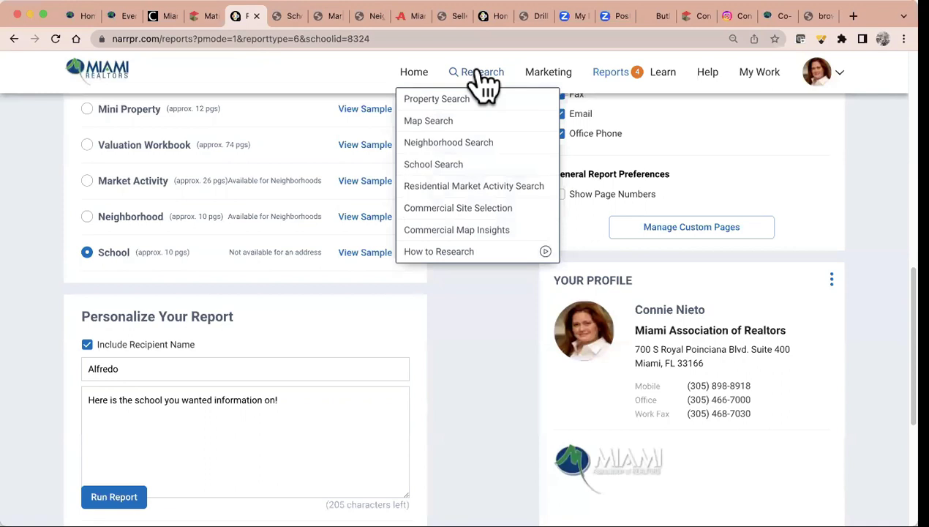
left_click(547, 73)
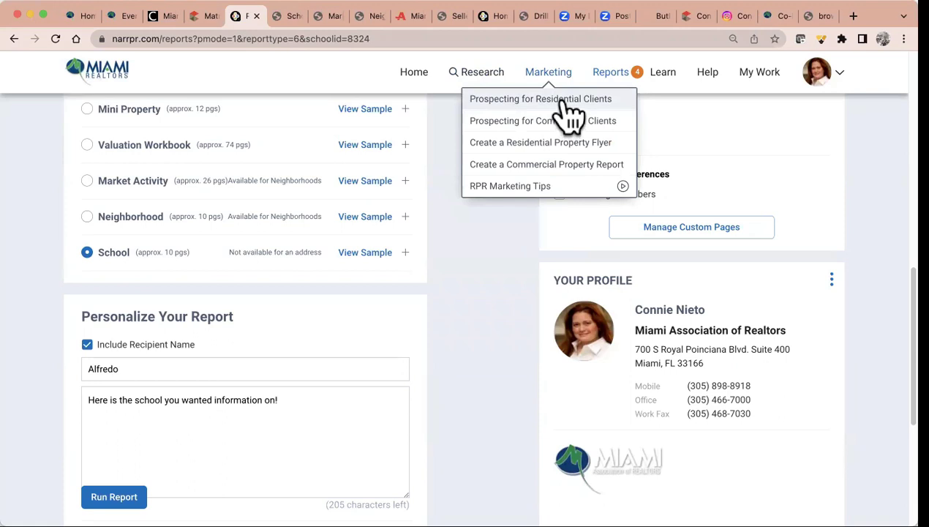
left_click(565, 102)
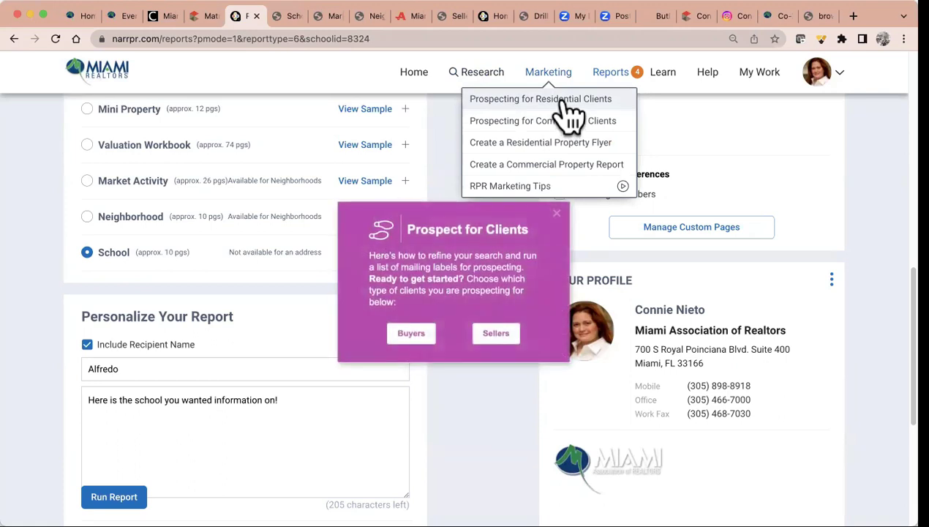
left_click(558, 213)
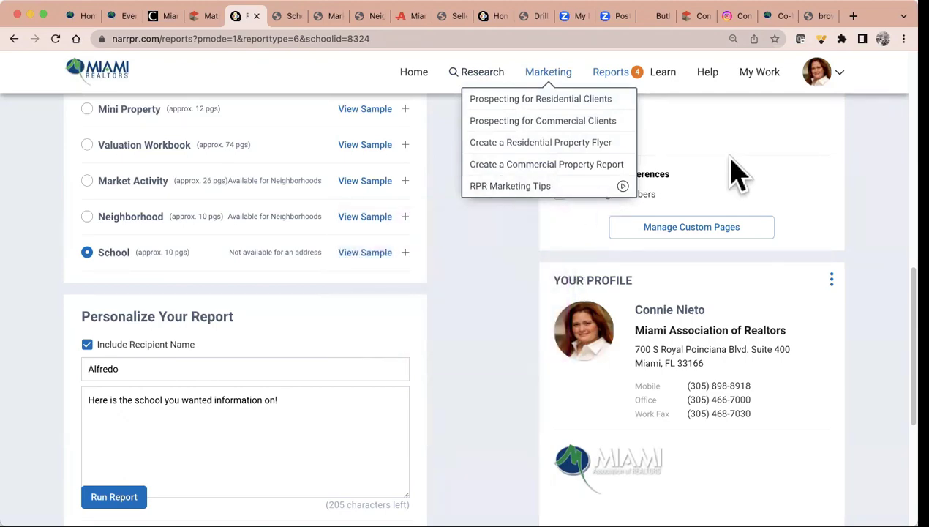
scroll(735, 173, "up", 3)
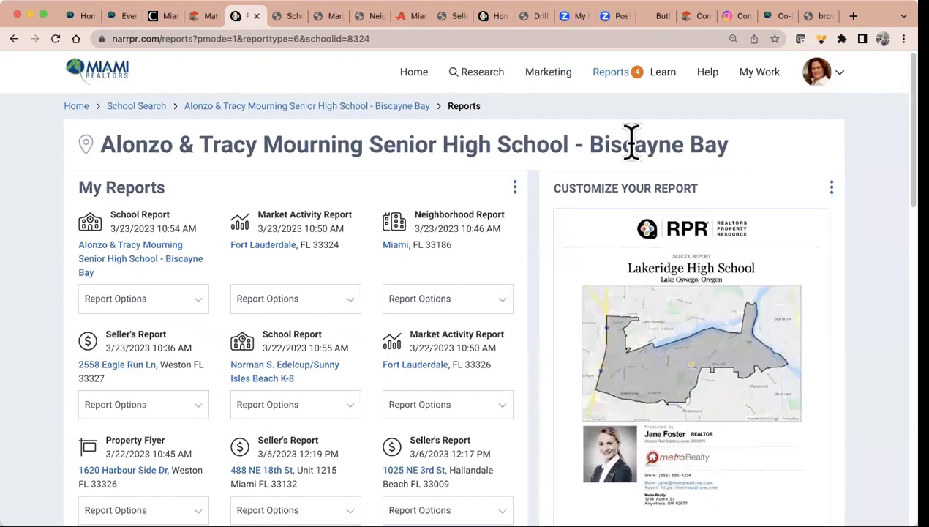
From the Home page, search properties in Miami, FL 33180
left_click(413, 72)
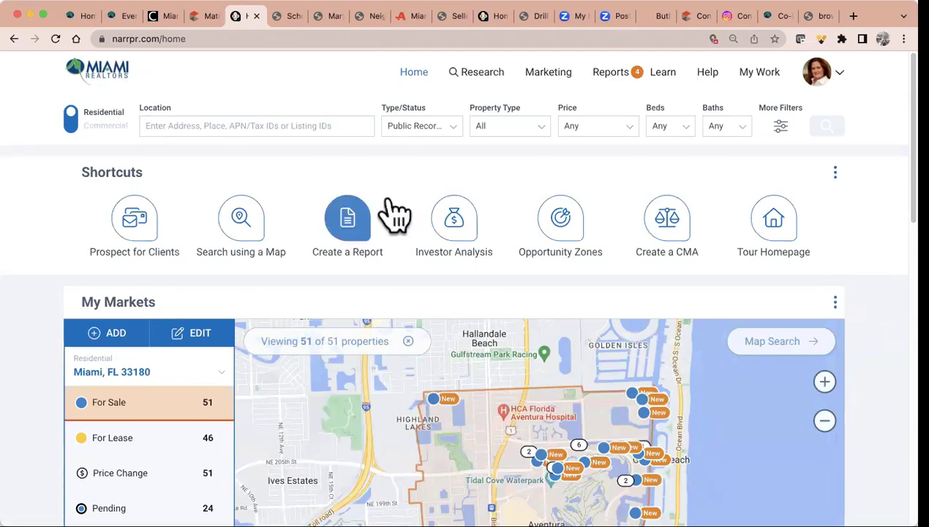
left_click(234, 126)
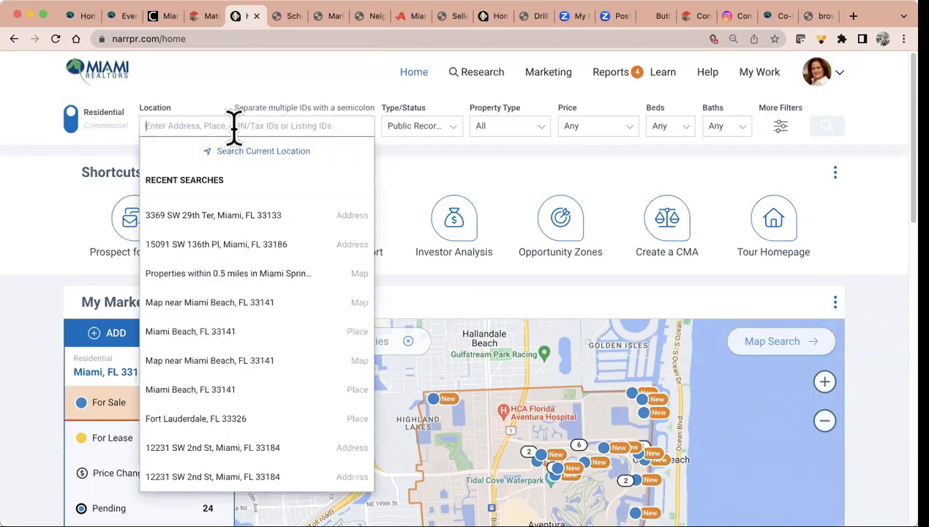
type("331")
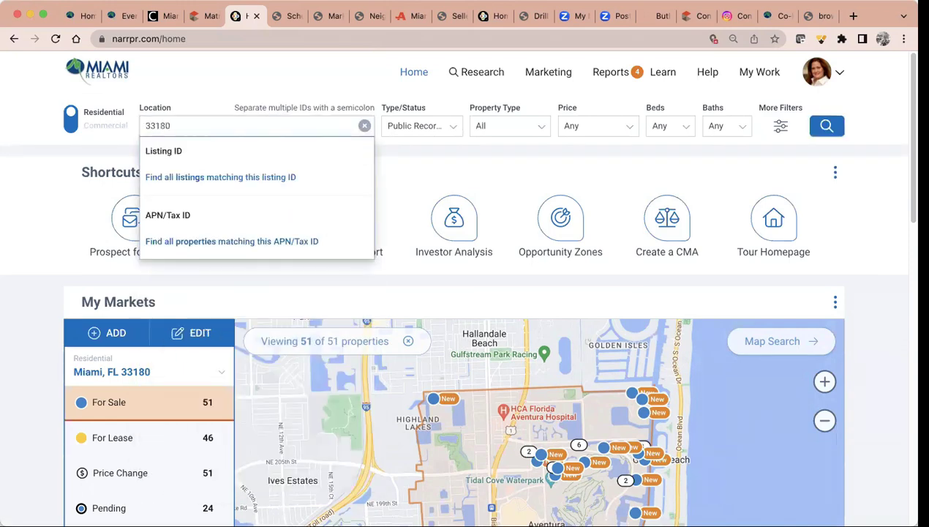
type("80")
left_click(204, 213)
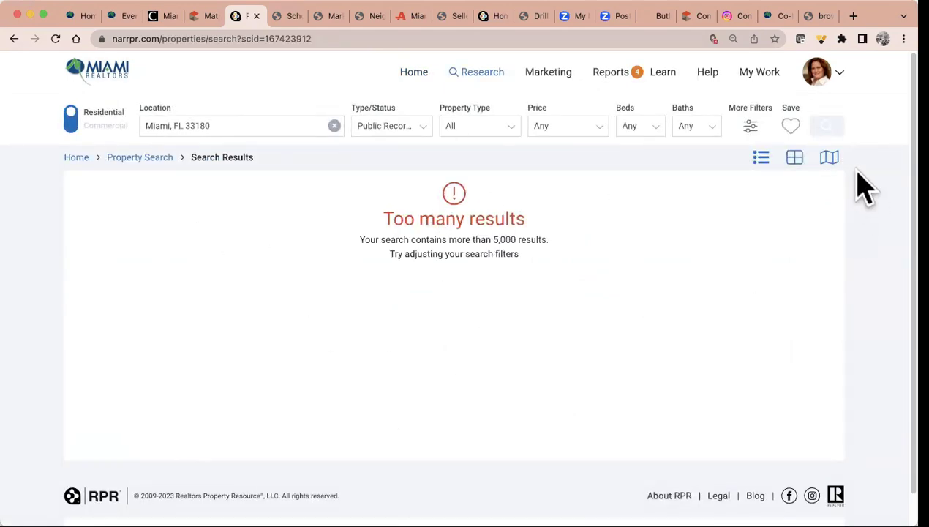
Show the results on the map, dismiss the too-many-results warning, and pan to Aventura and Ojus
left_click(828, 158)
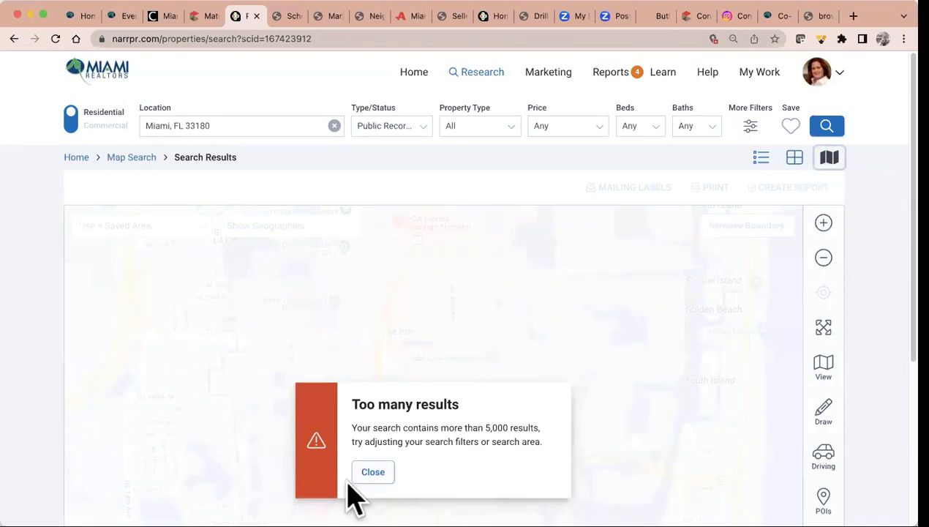
left_click(371, 471)
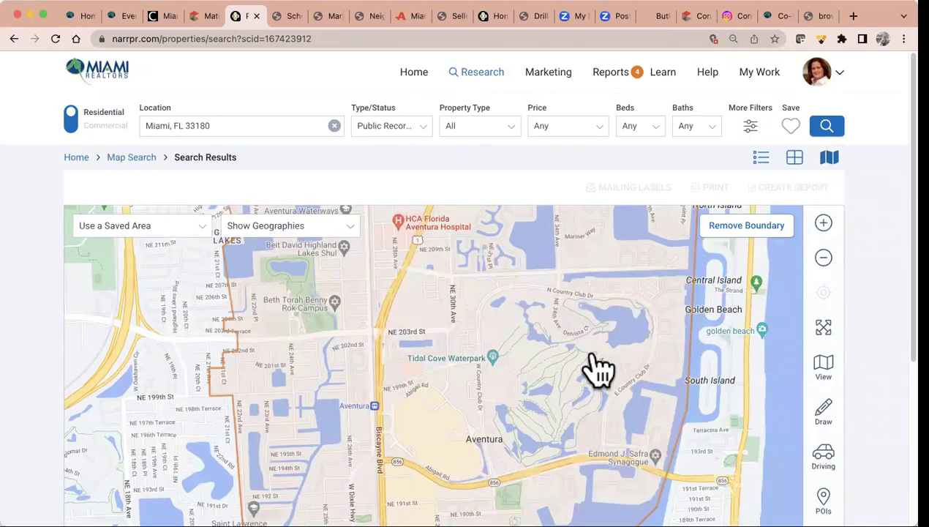
left_click_drag(535, 372, 550, 220)
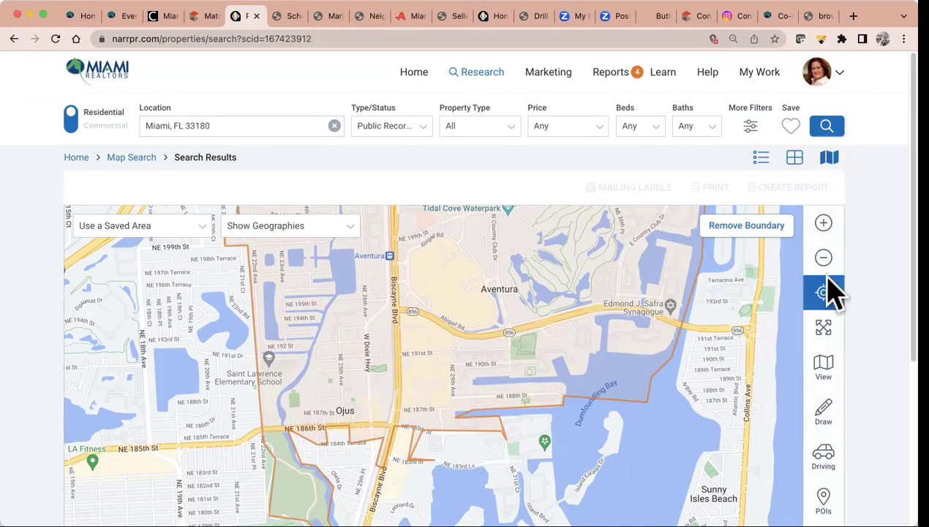
Draw a freehand area near Ojus between Biscayne Blvd and NE 186th St and search it
left_click(832, 423)
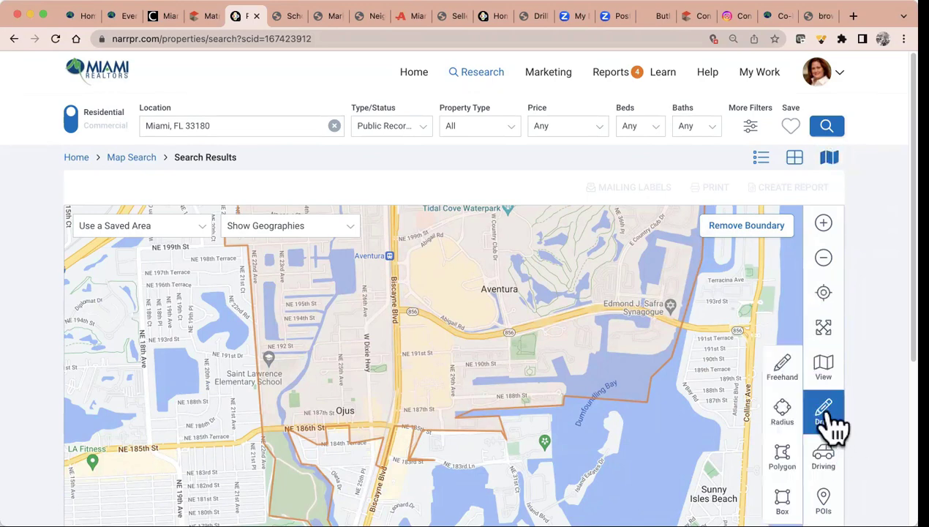
left_click(787, 375)
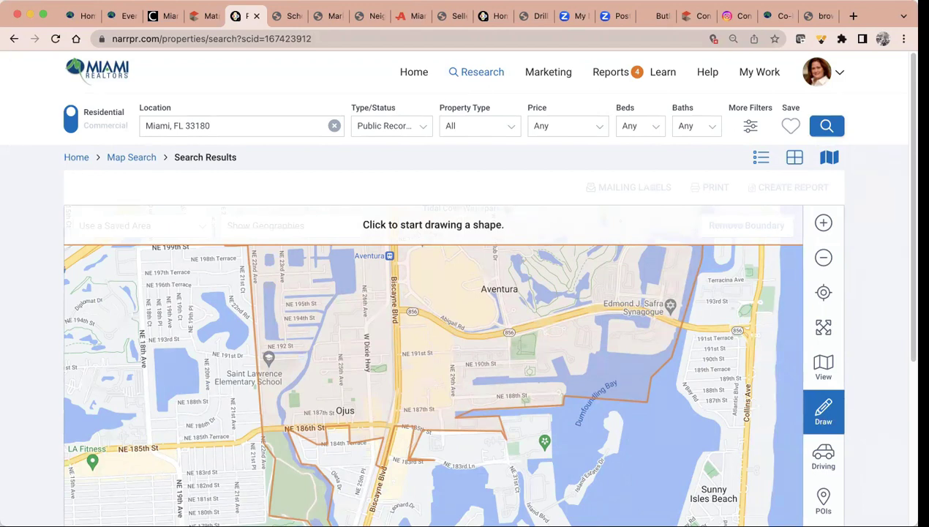
left_click_drag(391, 280, 263, 283)
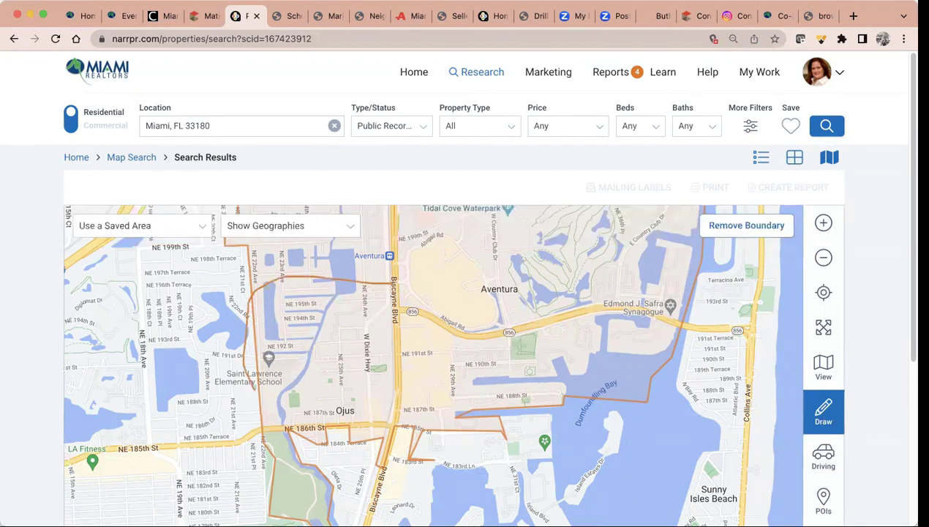
mouse_move(260, 418)
left_mouse_down()
mouse_move(305, 436)
mouse_move(388, 413)
left_mouse_up()
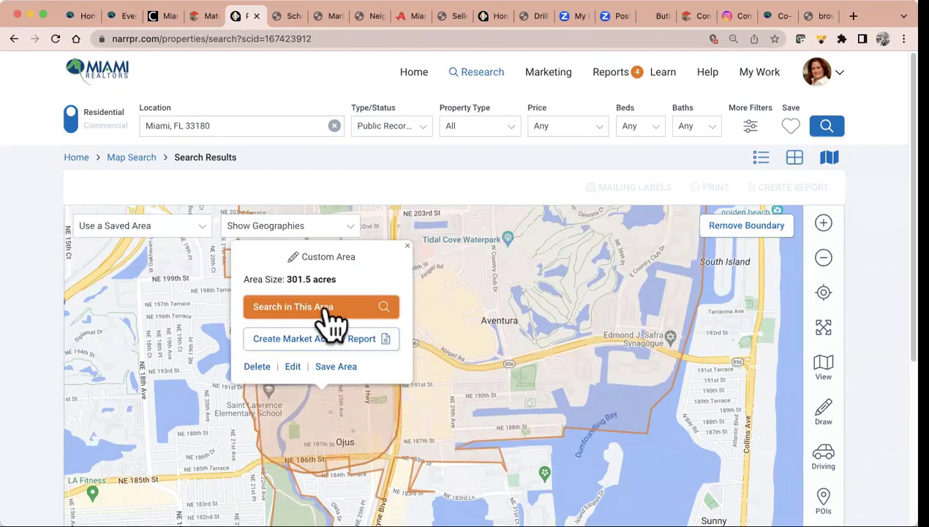
left_click(331, 309)
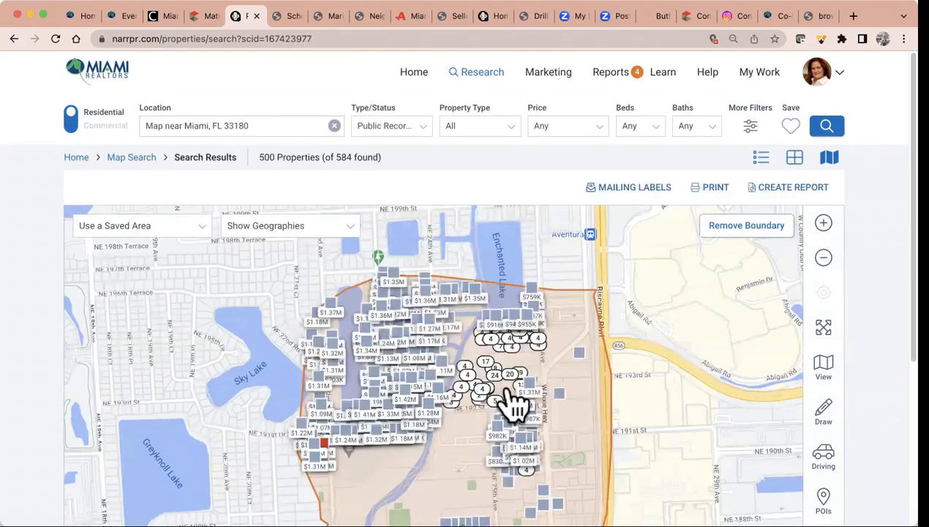
Narrow the drawn-area search to Single Family property type and rerun it, showing 250 properties
left_click_drag(684, 344, 631, 275)
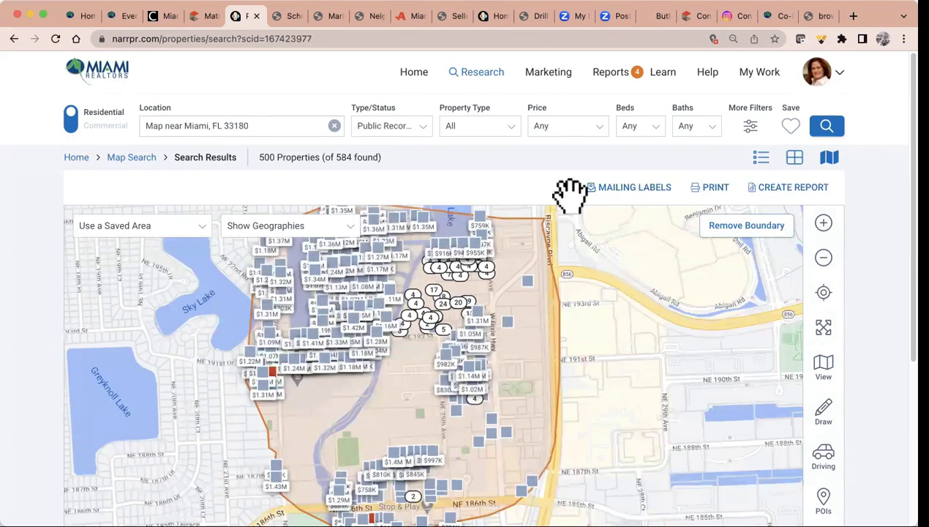
left_click(507, 128)
left_click(395, 135)
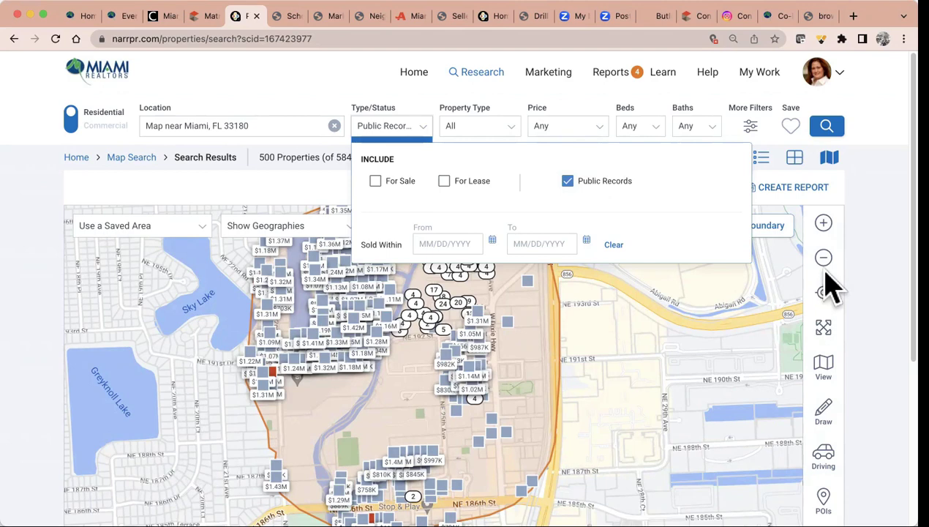
left_click(493, 129)
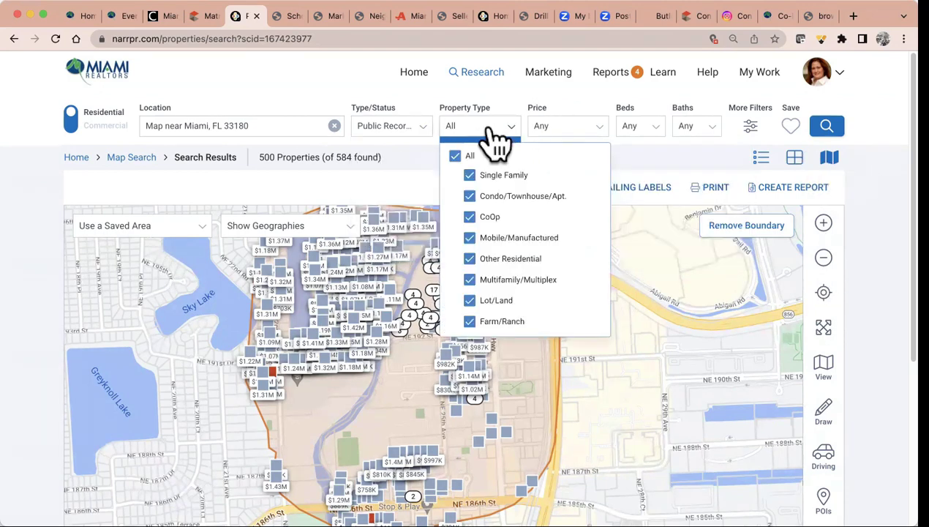
left_click(455, 155)
left_click(470, 176)
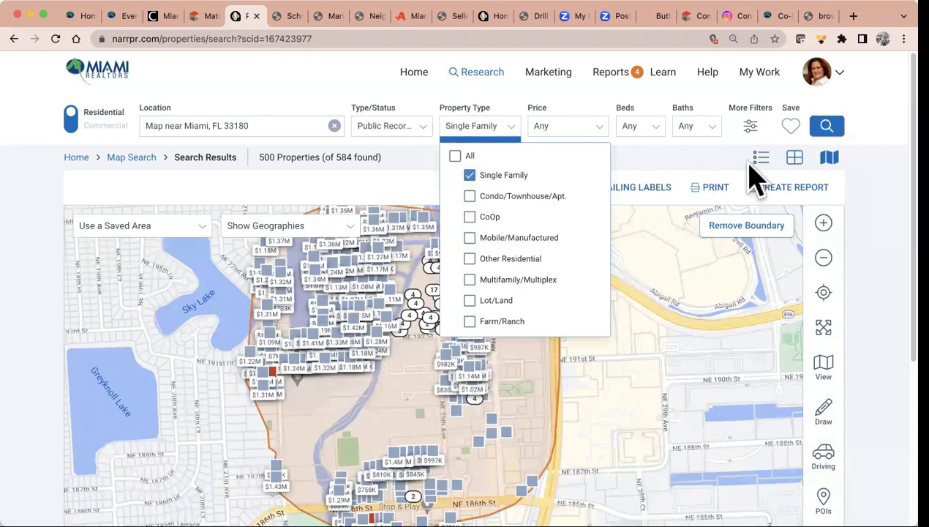
left_click(828, 132)
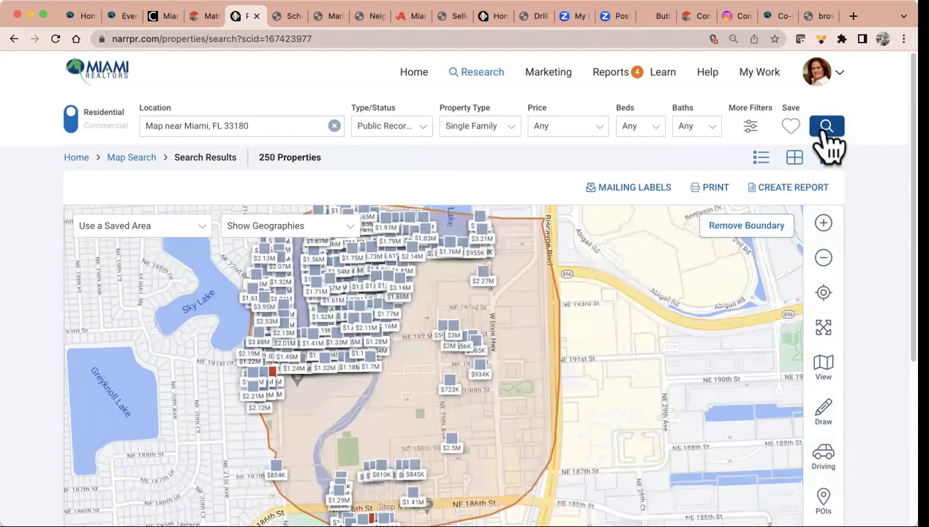
left_click_drag(570, 342, 605, 390)
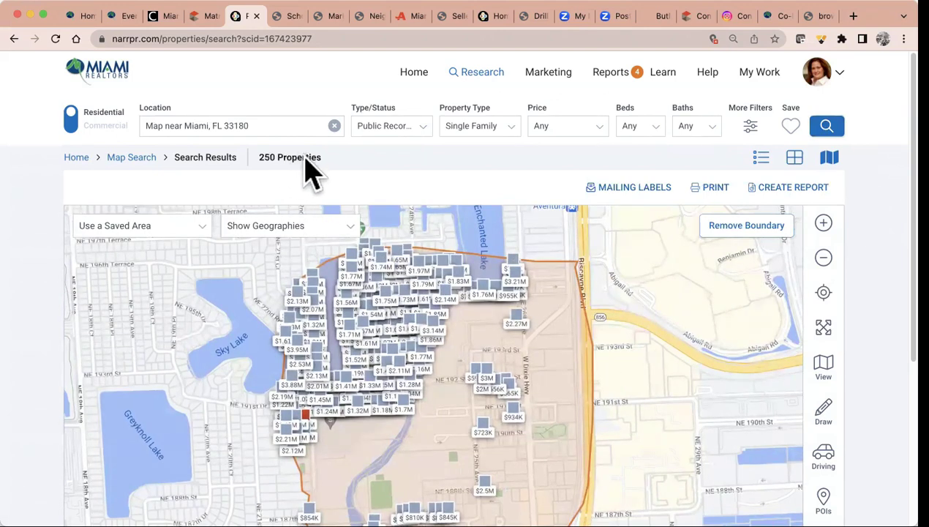
In More Filters, limit the search to Absentee Owner occupancy
left_click(751, 128)
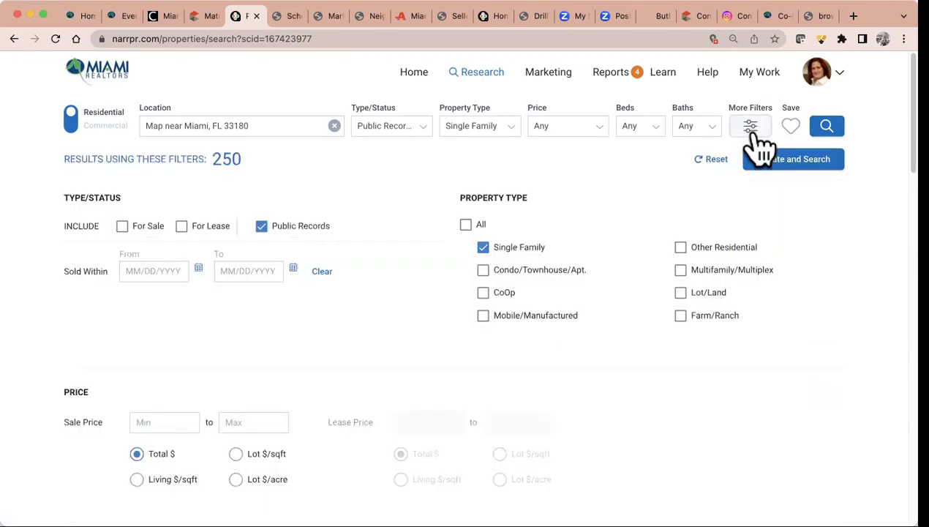
scroll(263, 333, "down", 5)
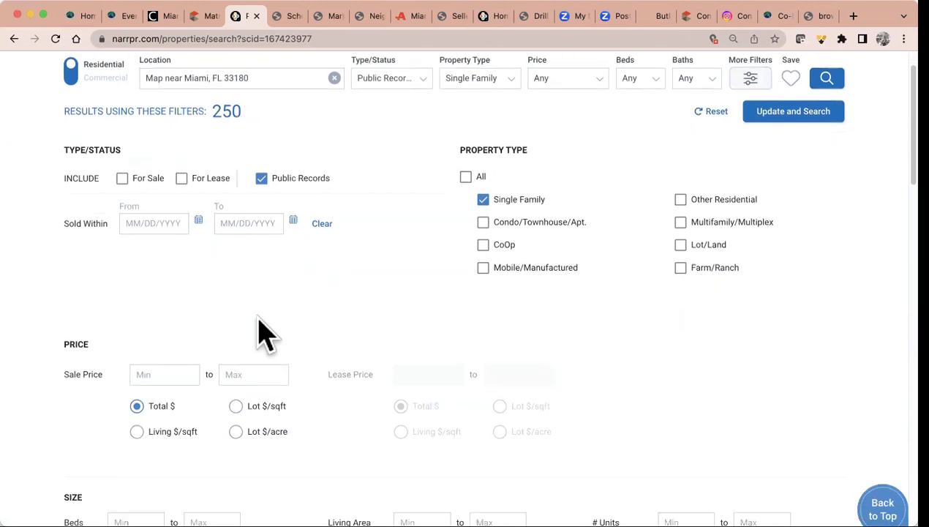
scroll(263, 333, "down", 2)
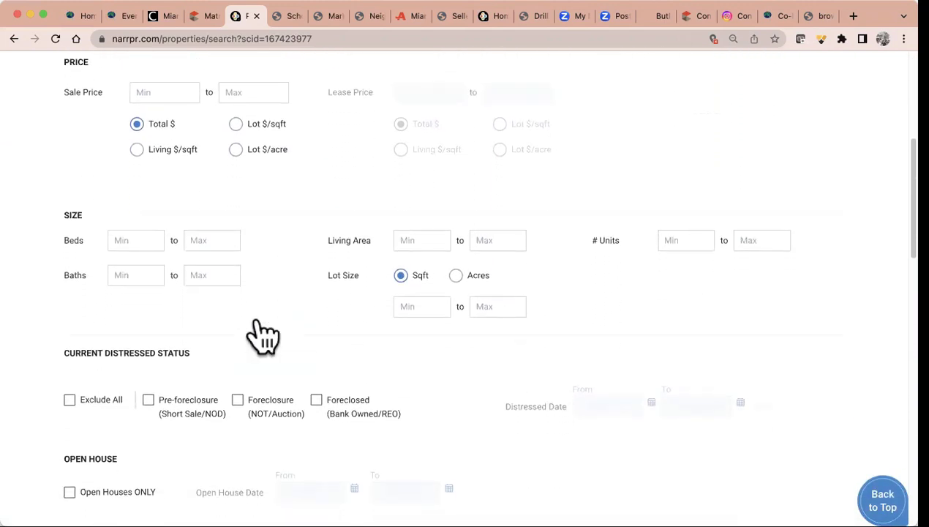
scroll(263, 333, "down", 5)
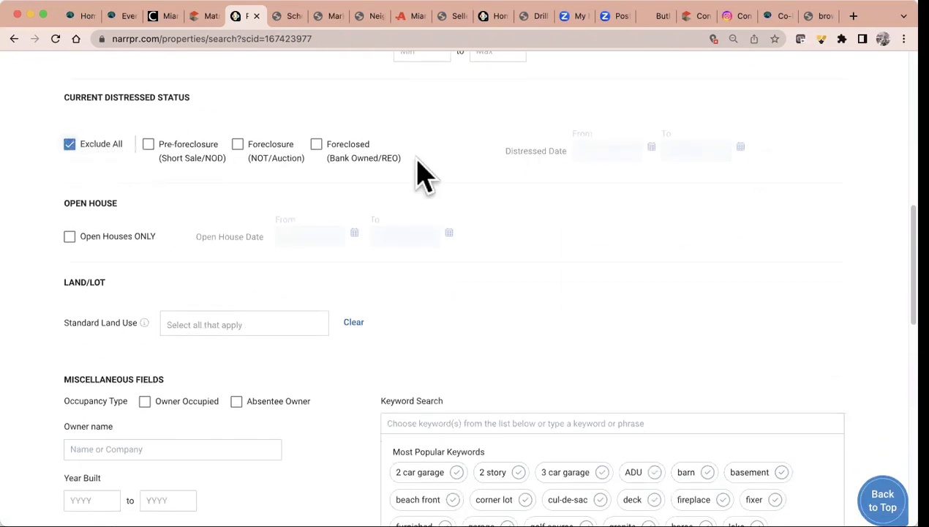
scroll(424, 175, "down", 3)
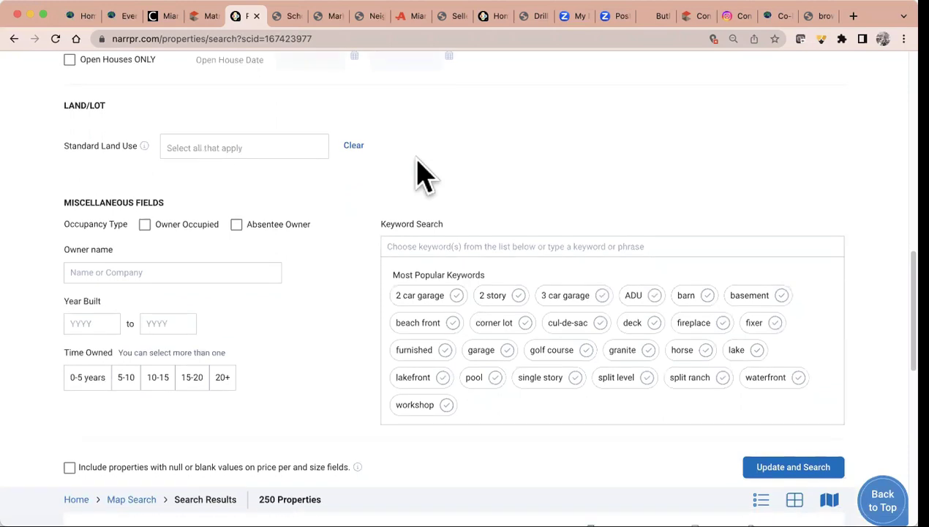
left_click(236, 226)
scroll(280, 415, "down", 5)
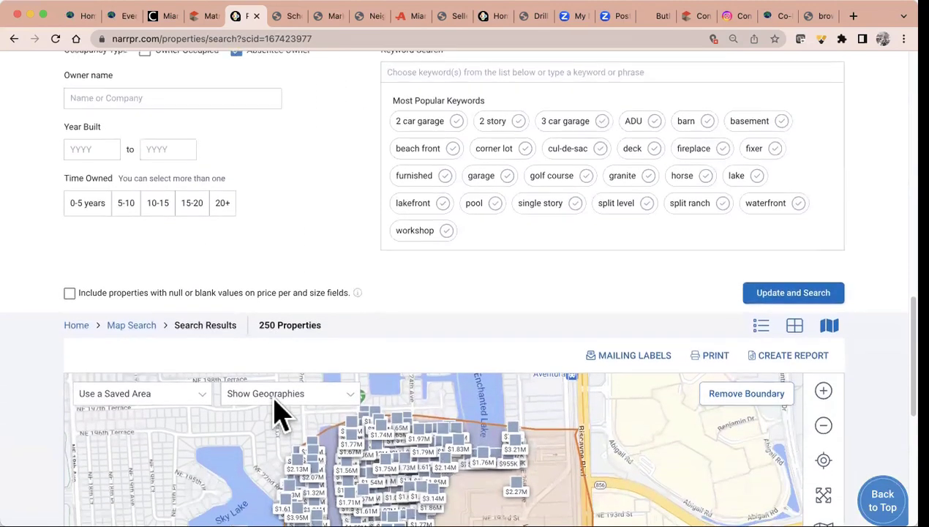
scroll(280, 415, "up", 10)
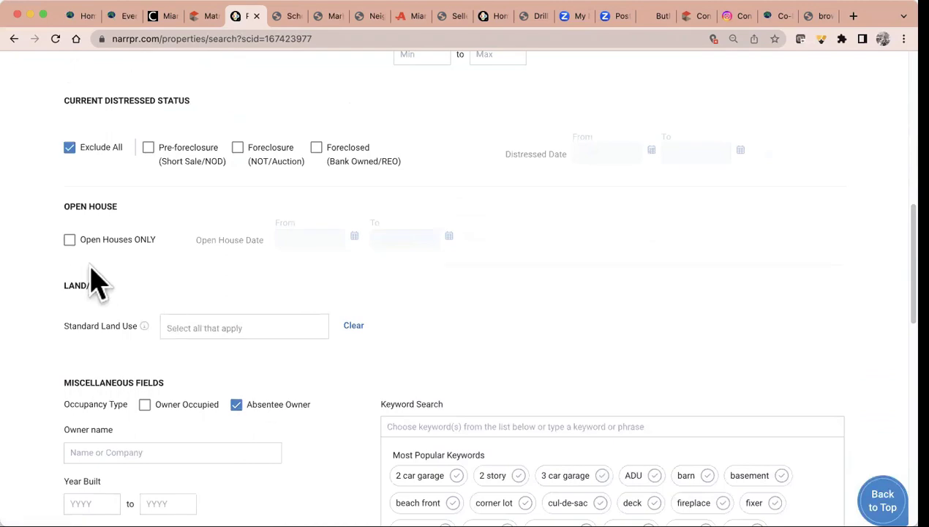
scroll(249, 275, "up", 4)
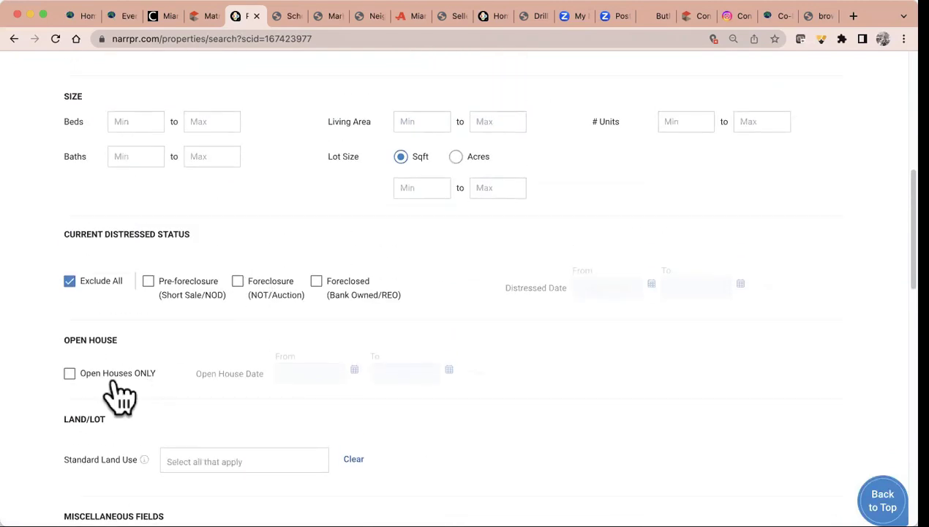
scroll(316, 266, "up", 5)
scroll(316, 269, "up", 7)
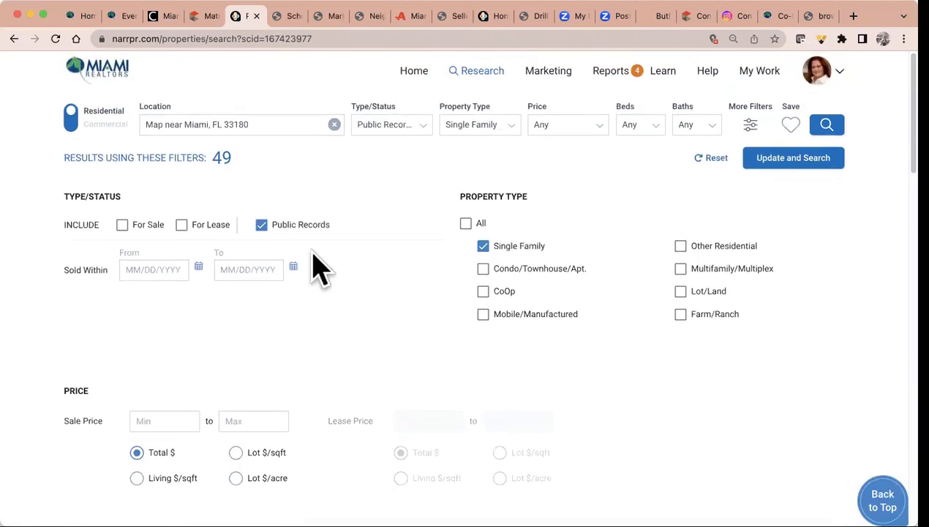
Refresh the search to the 49 filtered properties and show them as a photo grid
left_click(768, 165)
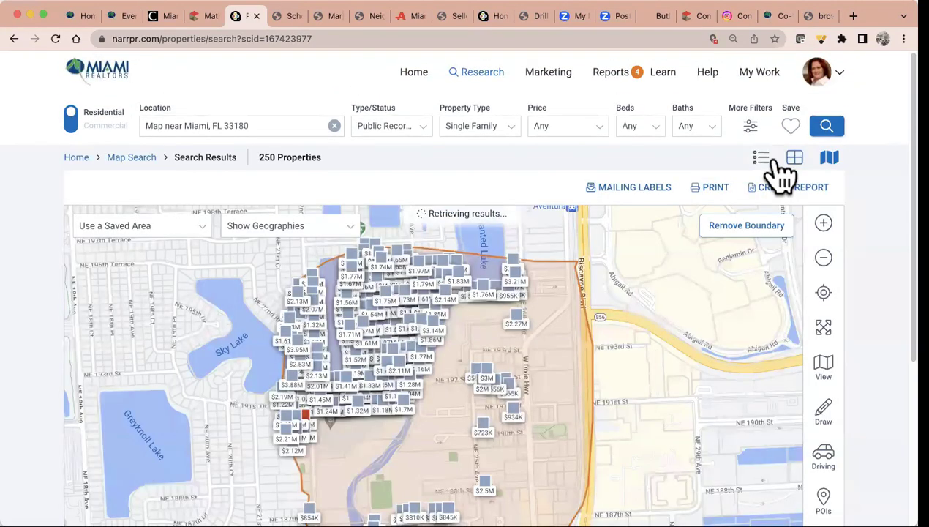
scroll(680, 367, "down", 5)
scroll(687, 368, "up", 5)
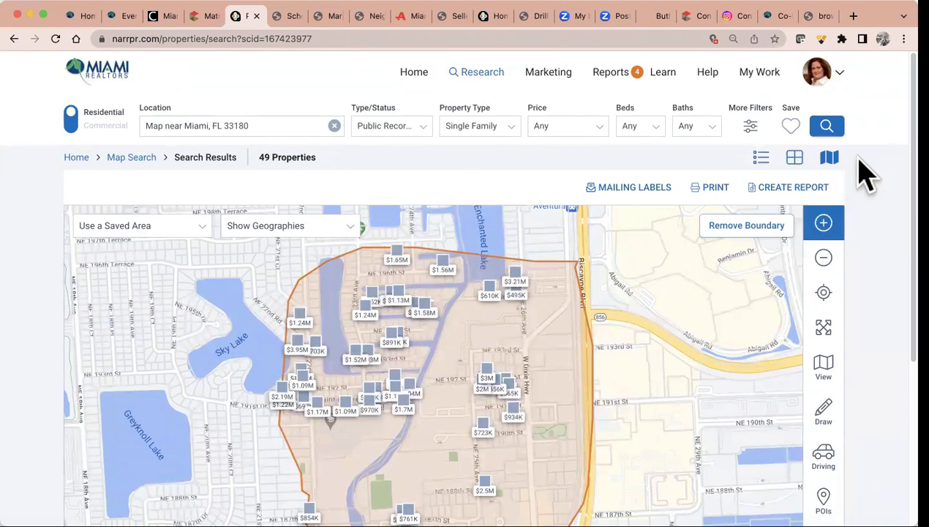
left_click(795, 157)
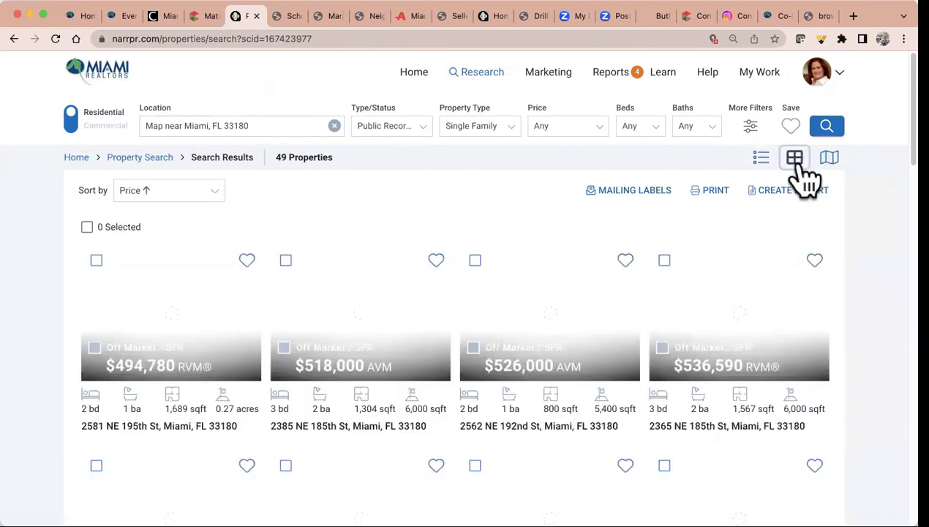
left_click(763, 160)
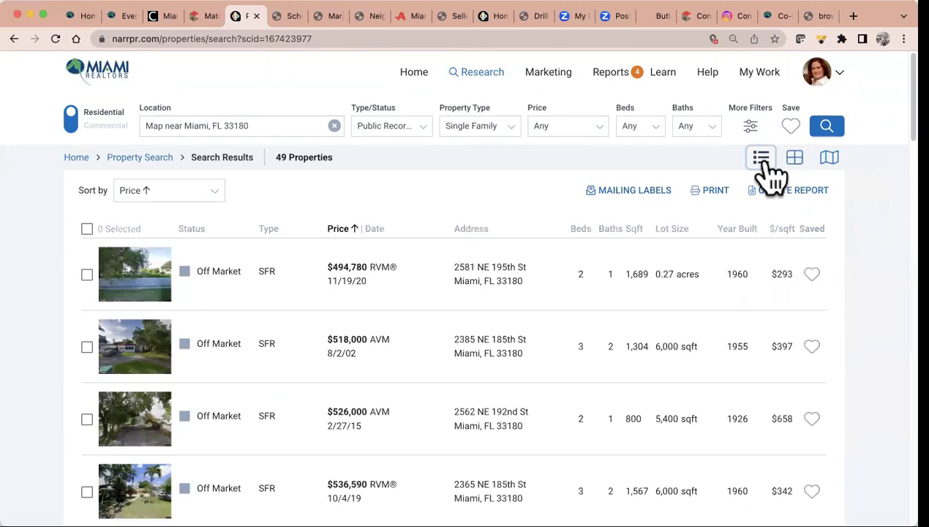
left_click(803, 158)
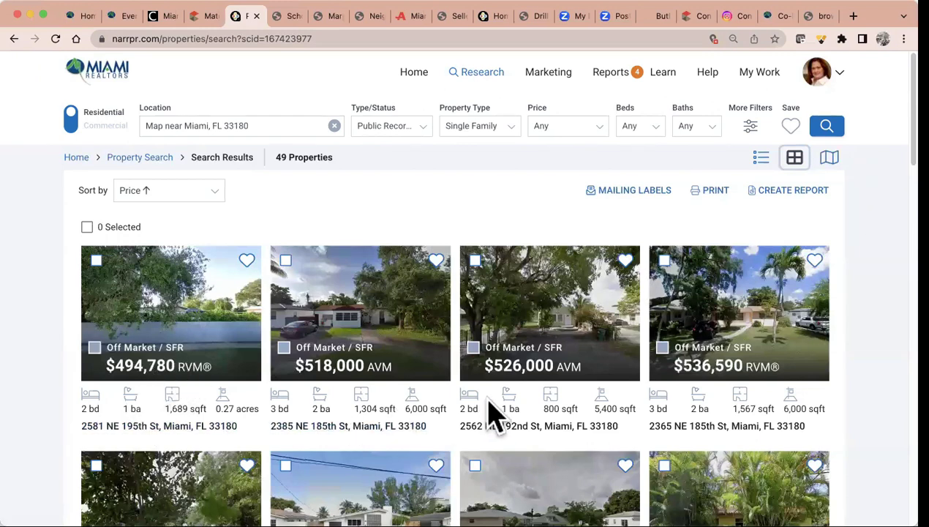
Select all properties on the page, plus the $3,946,860 and $2,192,280 cards
scroll(488, 402, "down", 3)
scroll(488, 417, "down", 3)
scroll(492, 415, "down", 8)
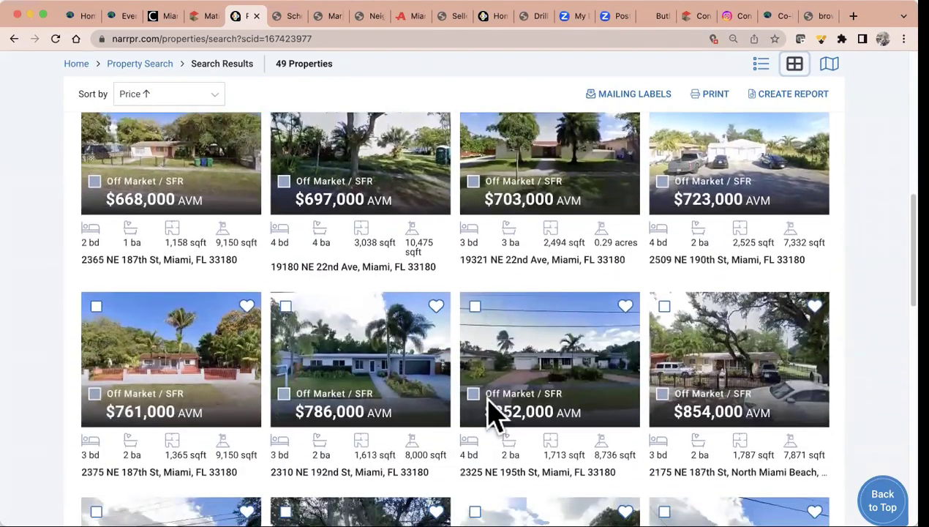
scroll(494, 411, "down", 5)
scroll(494, 411, "up", 8)
scroll(494, 410, "up", 10)
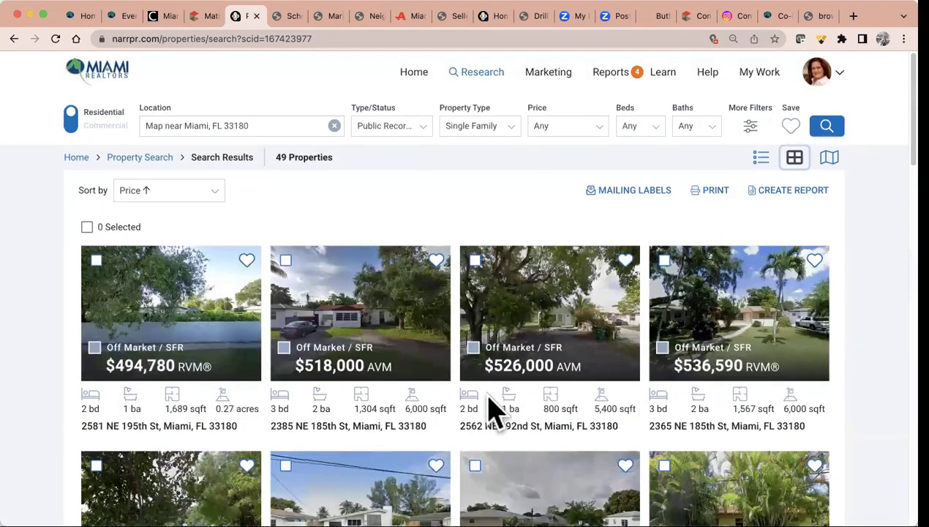
left_click(87, 227)
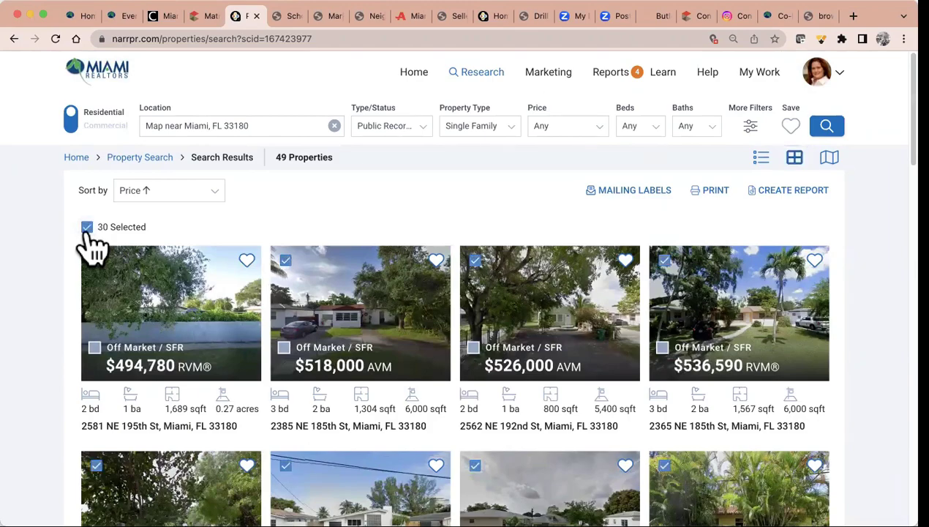
scroll(423, 365, "down", 15)
scroll(422, 366, "down", 15)
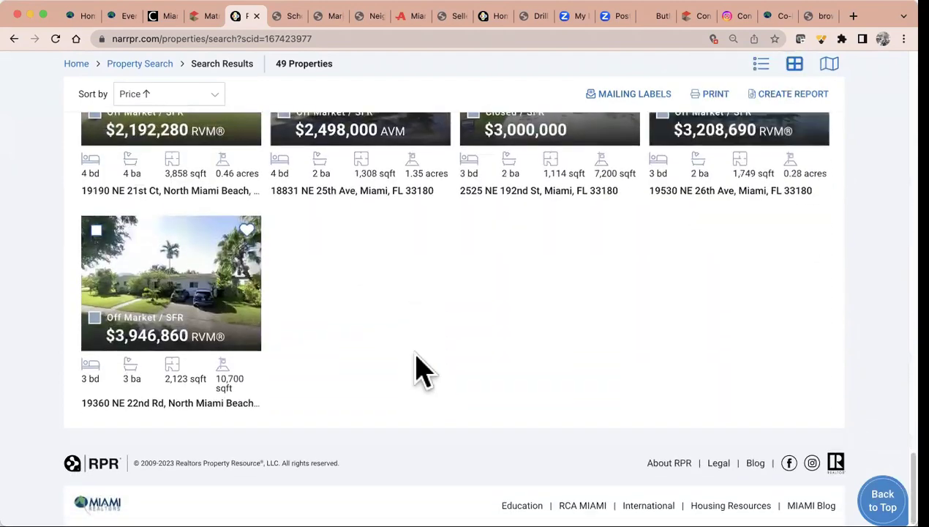
scroll(422, 373, "up", 2)
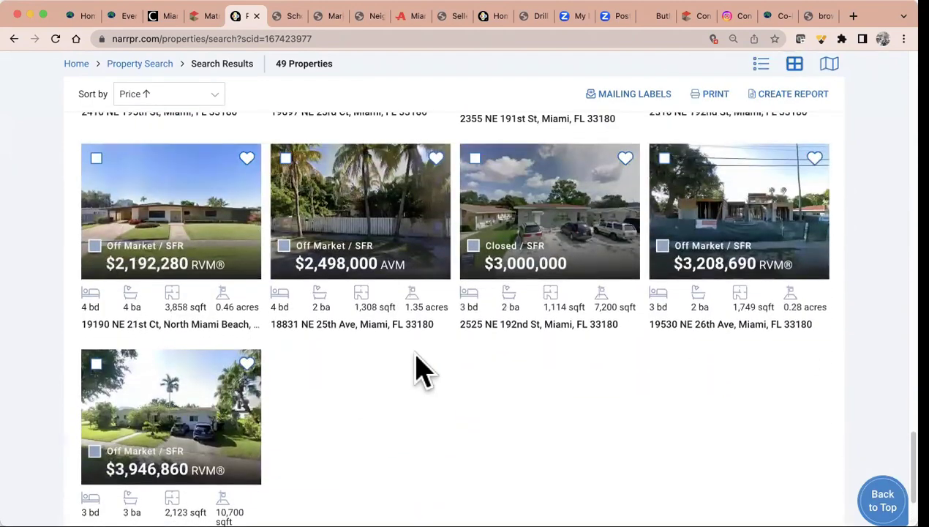
left_click(96, 363)
left_click(96, 158)
scroll(578, 224, "up", 3)
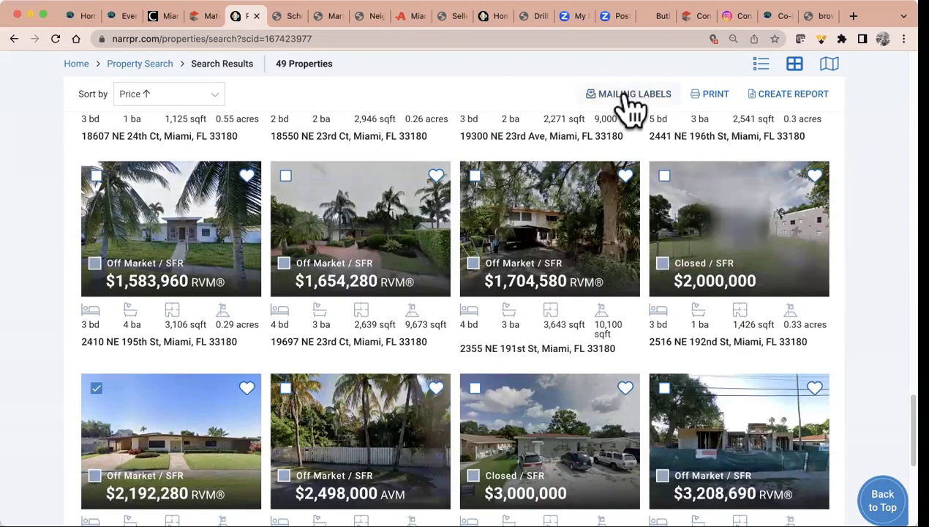
Export mailing labels for all results to Current Resident, absentee owners only, excluding listed properties
left_click(623, 97)
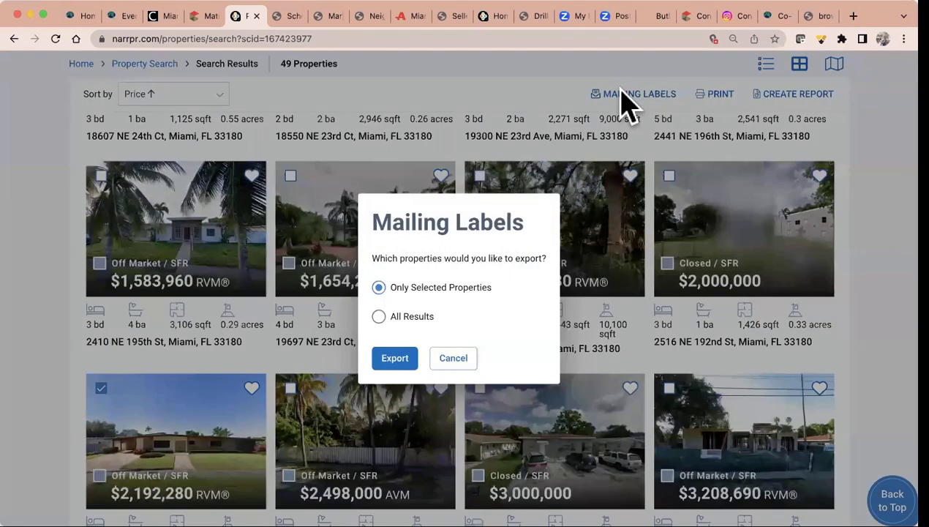
left_click(378, 317)
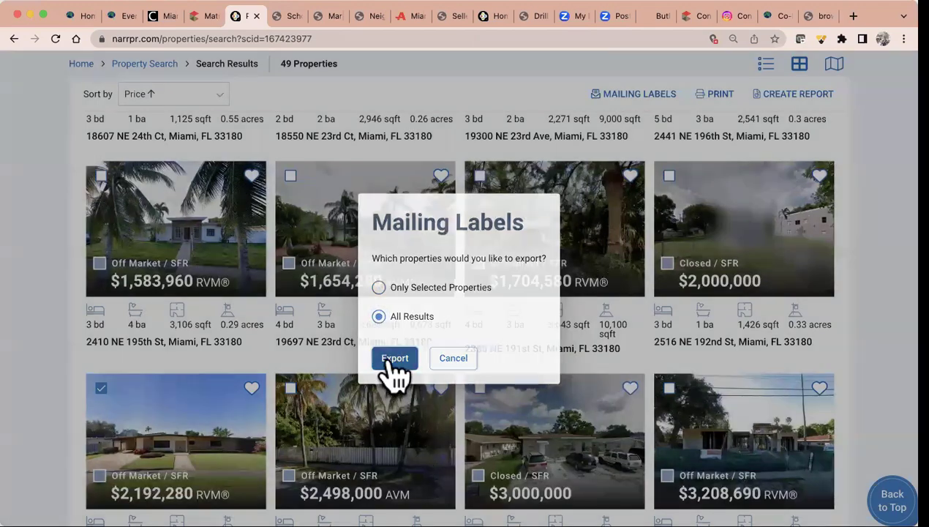
left_click(393, 358)
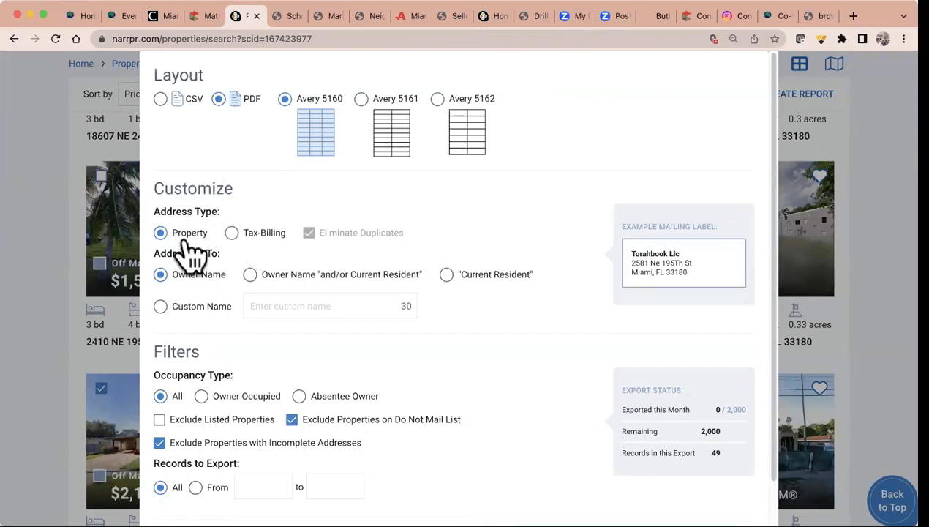
left_click(446, 276)
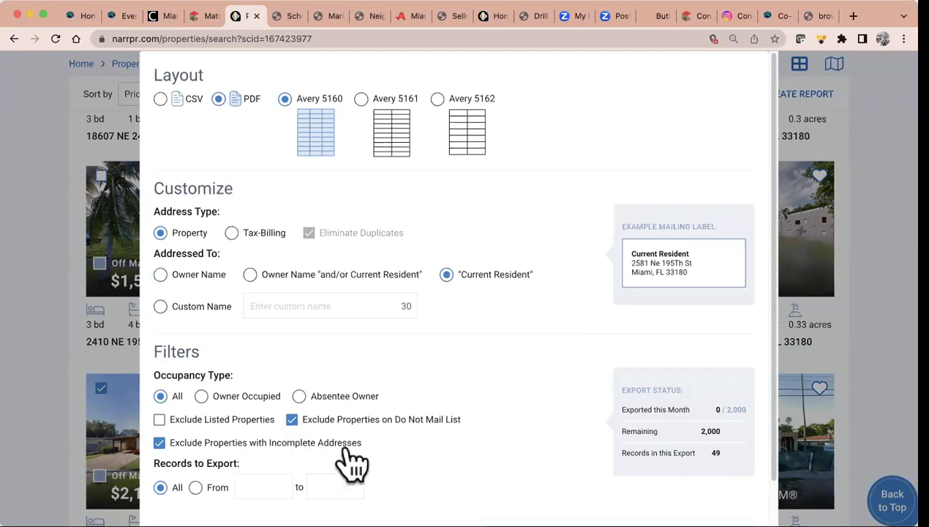
left_click(313, 402)
left_click(159, 420)
Return labels to property addresses for Current Resident, then close the mailing-label window
left_click(232, 234)
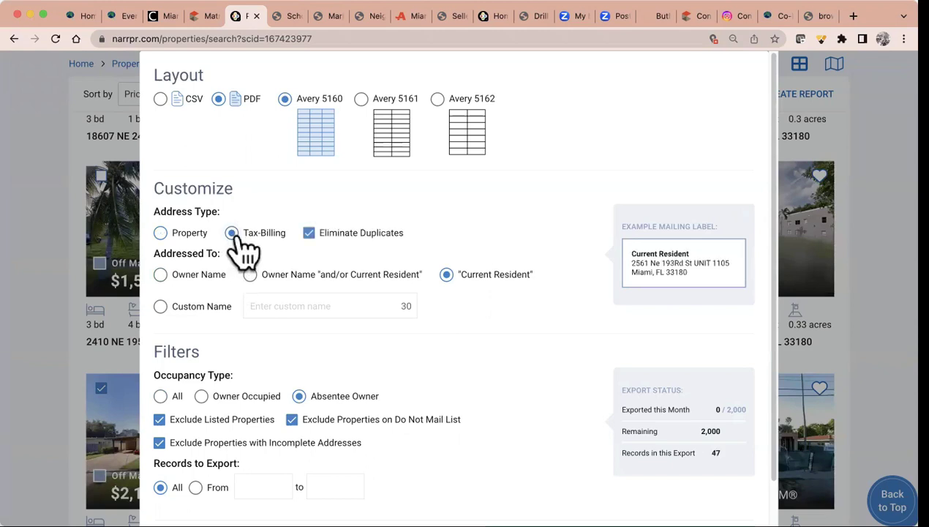
left_click(161, 275)
left_click(161, 232)
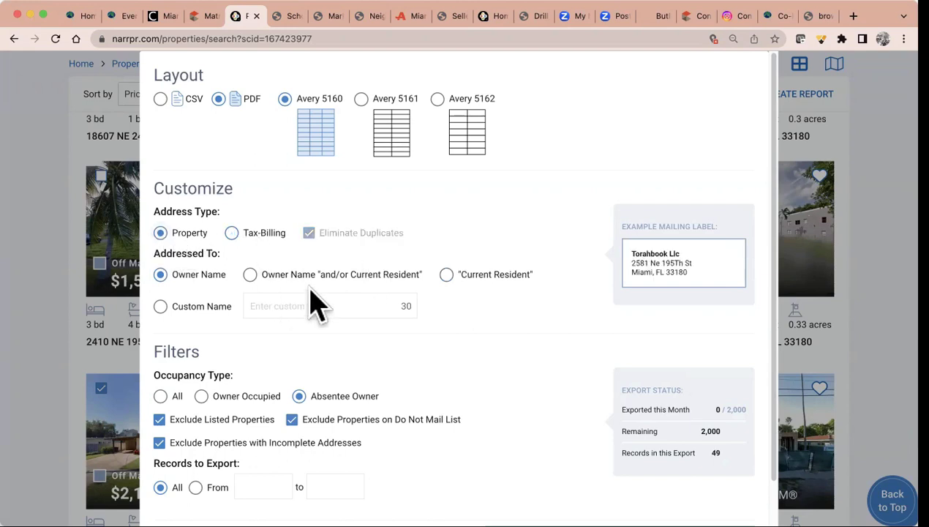
left_click(448, 277)
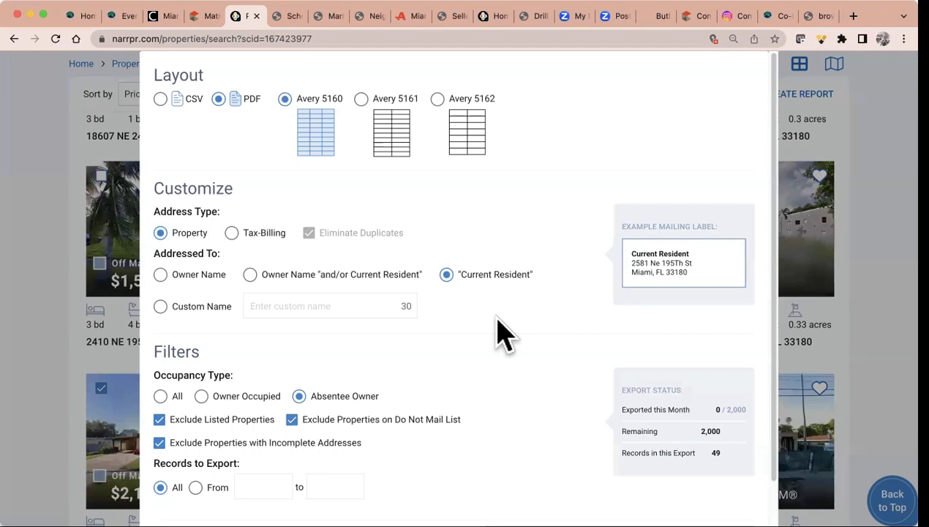
scroll(501, 333, "down", 2)
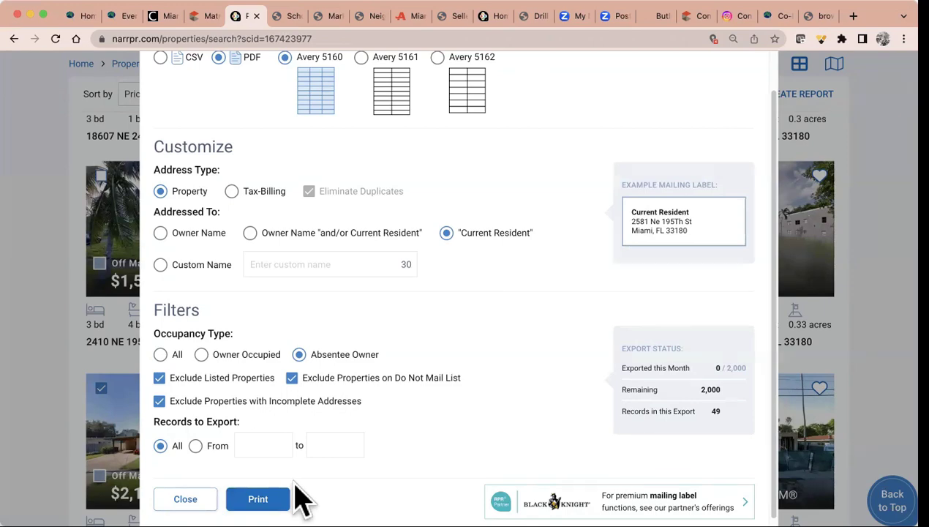
left_click(187, 494)
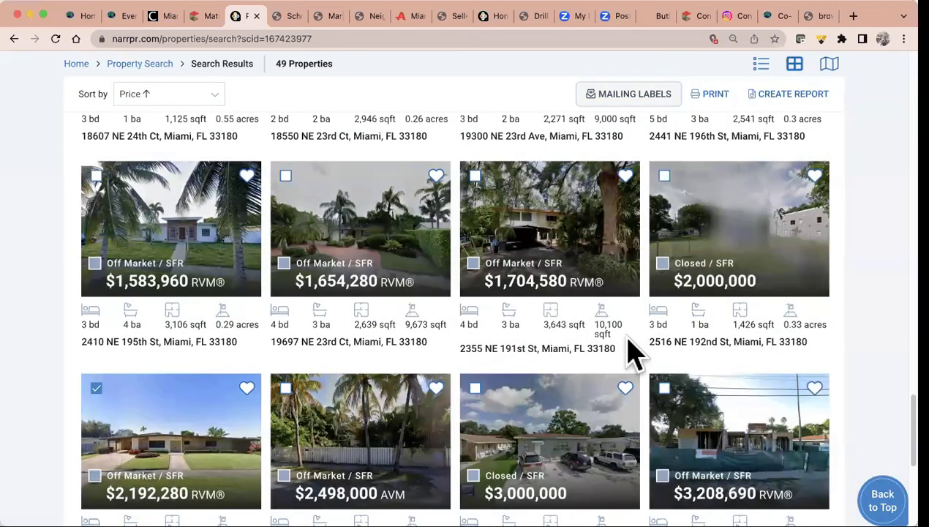
From the home dashboard, search location 33141 and choose Miami Beach, FL 33141
scroll(633, 354, "up", 20)
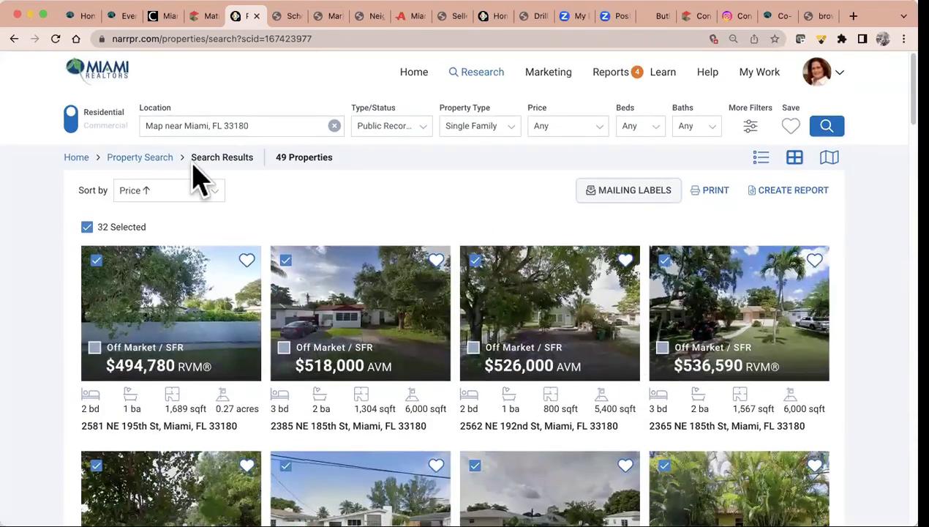
left_click(415, 74)
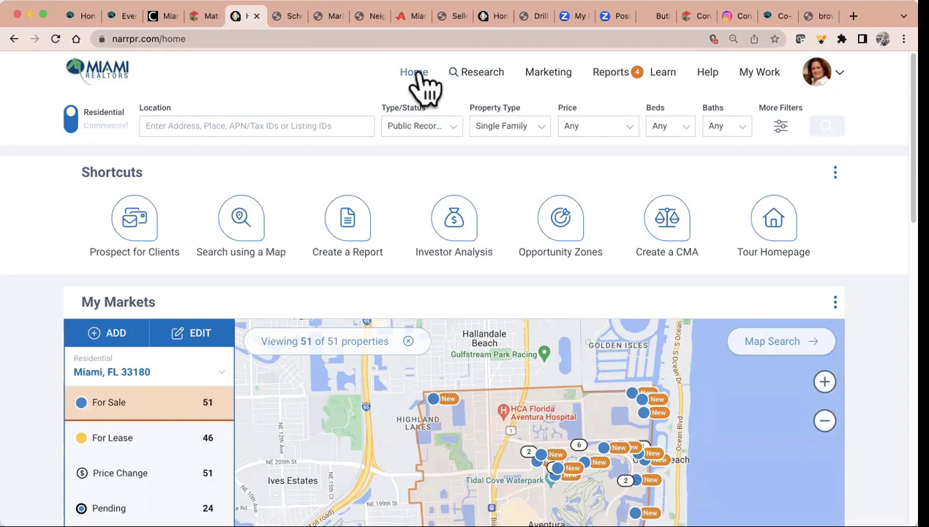
left_click(189, 124)
type("33141")
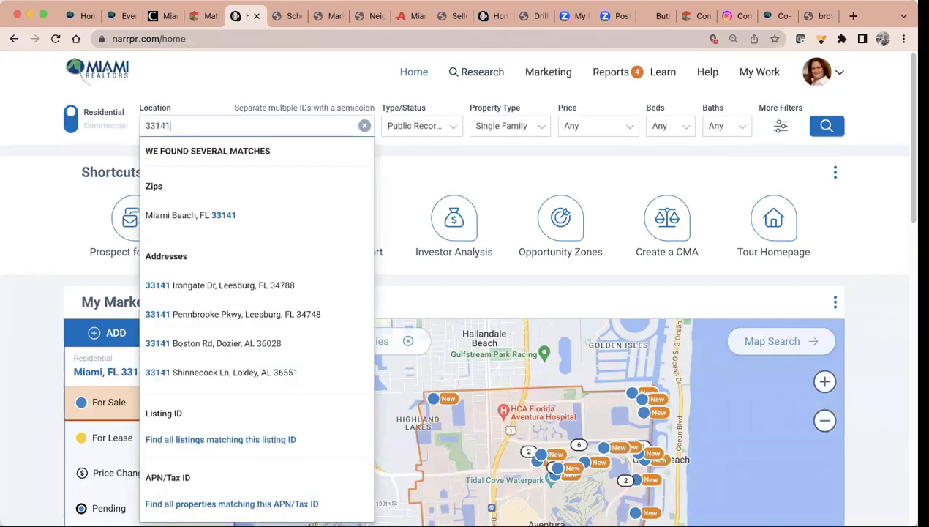
left_click(217, 217)
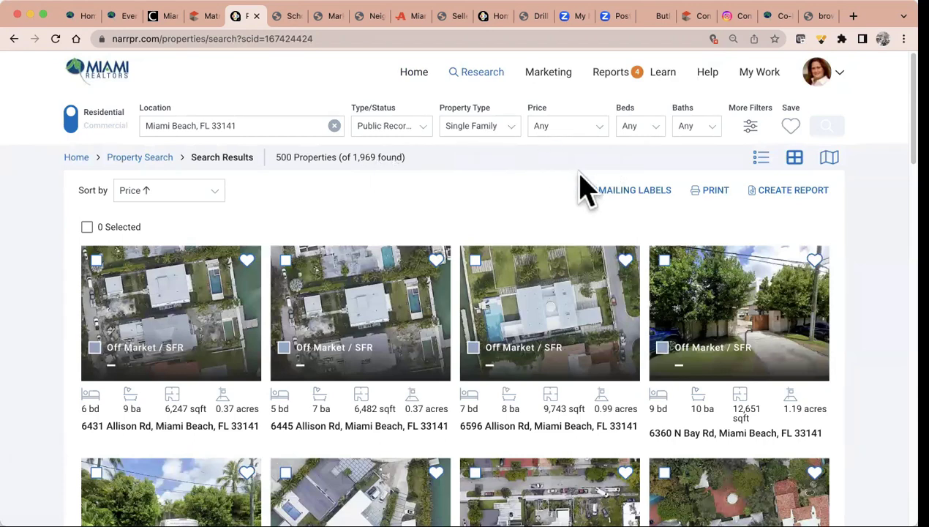
In map view, draw a 227.54-acre polygon around southern Normandy Isle
left_click(829, 157)
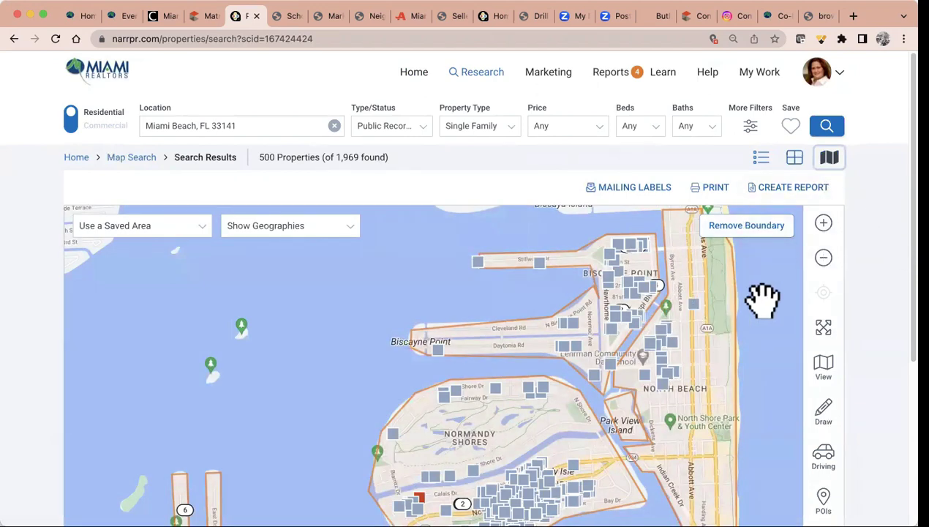
scroll(763, 300, "down", 5)
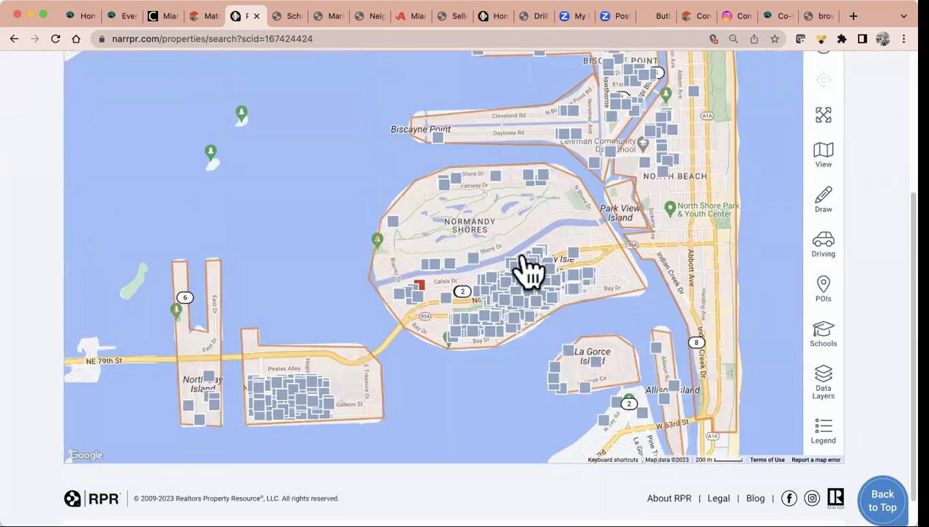
left_click(825, 212)
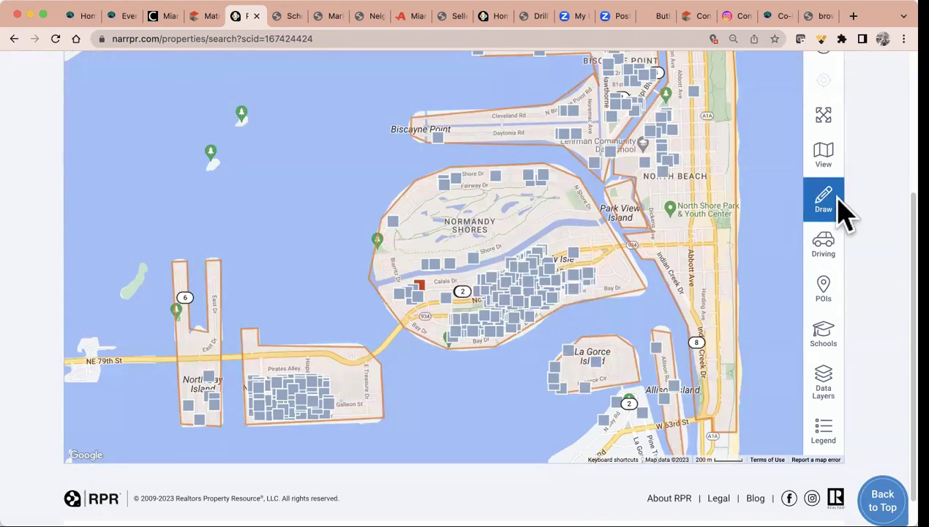
mouse_move(841, 214)
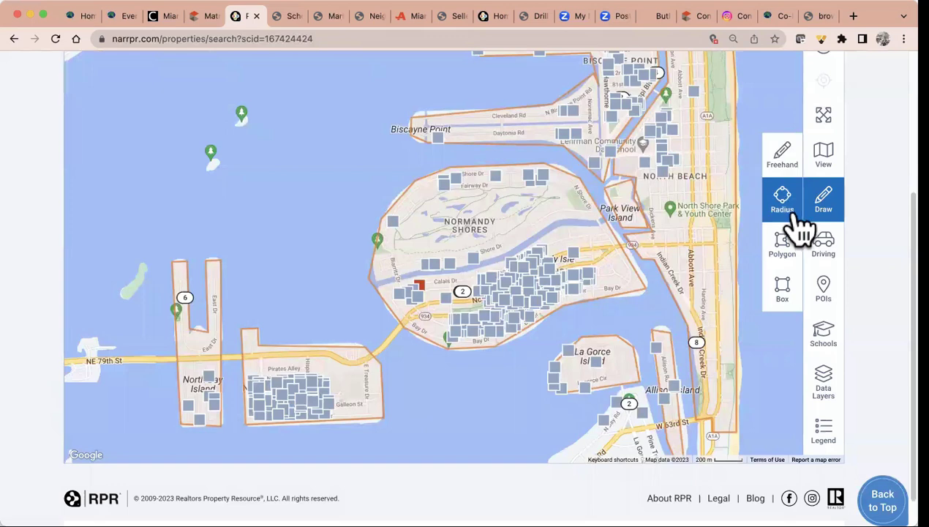
left_click(783, 276)
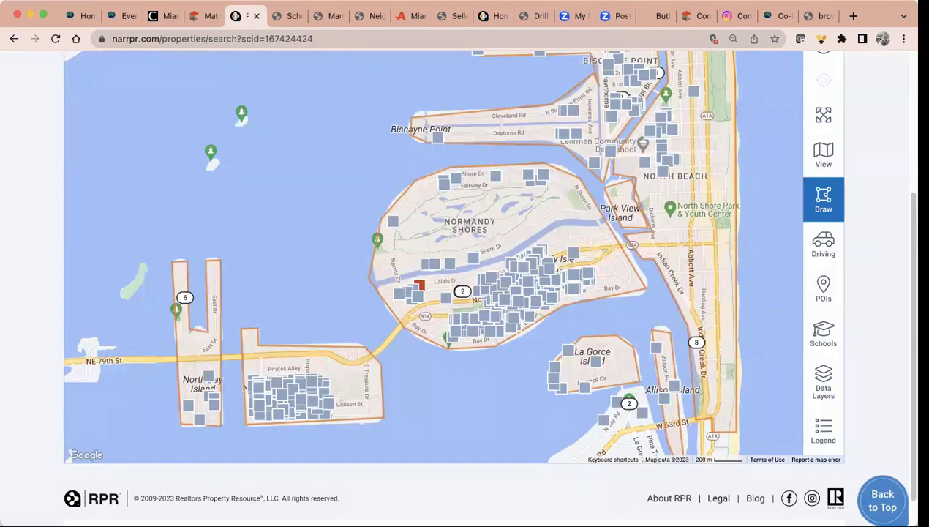
left_click(783, 245)
left_click(410, 323)
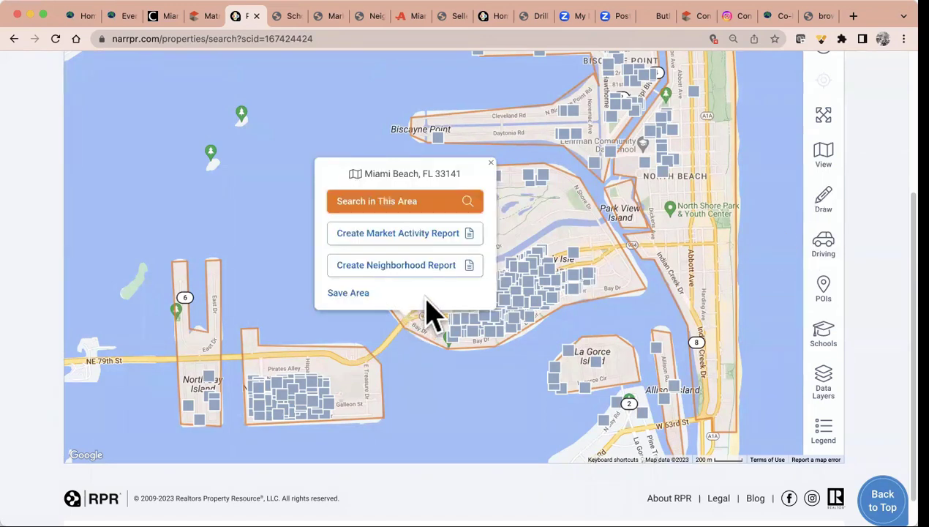
left_click(490, 163)
left_click(825, 212)
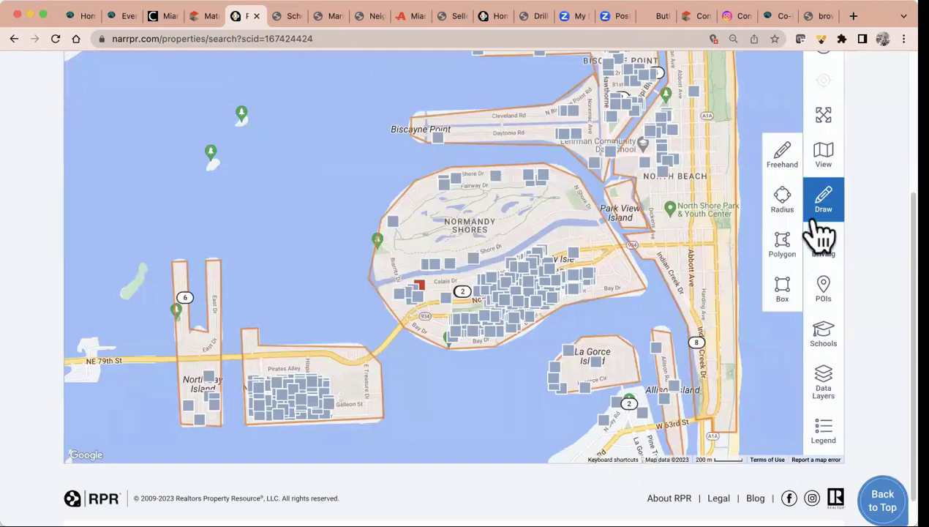
left_click(782, 244)
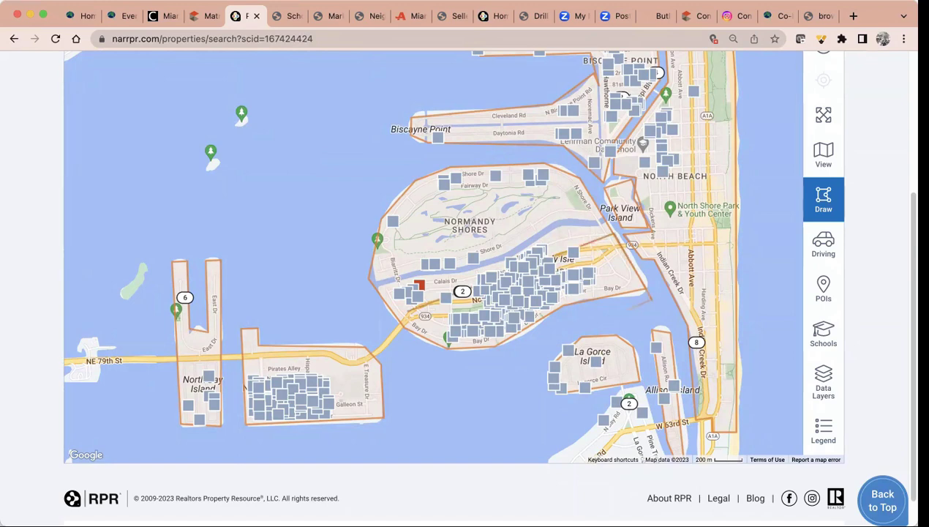
left_click(422, 379)
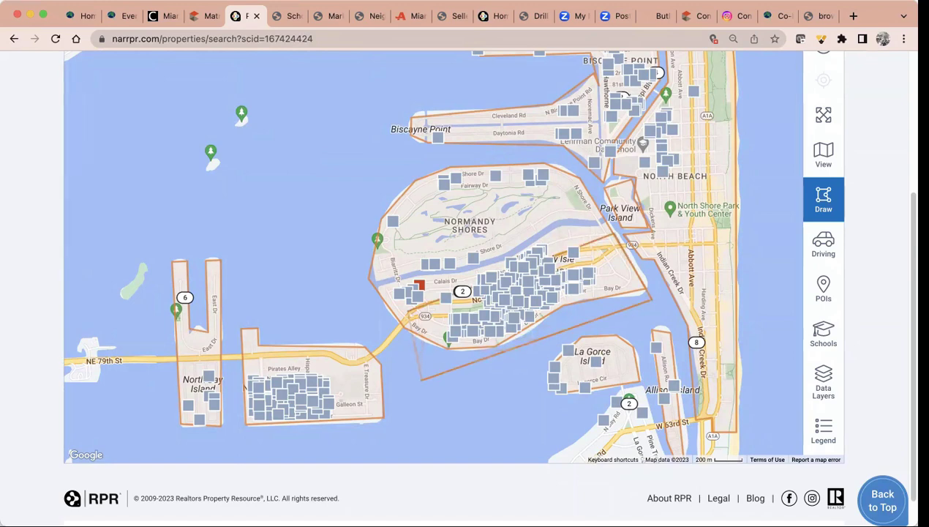
left_click(408, 315)
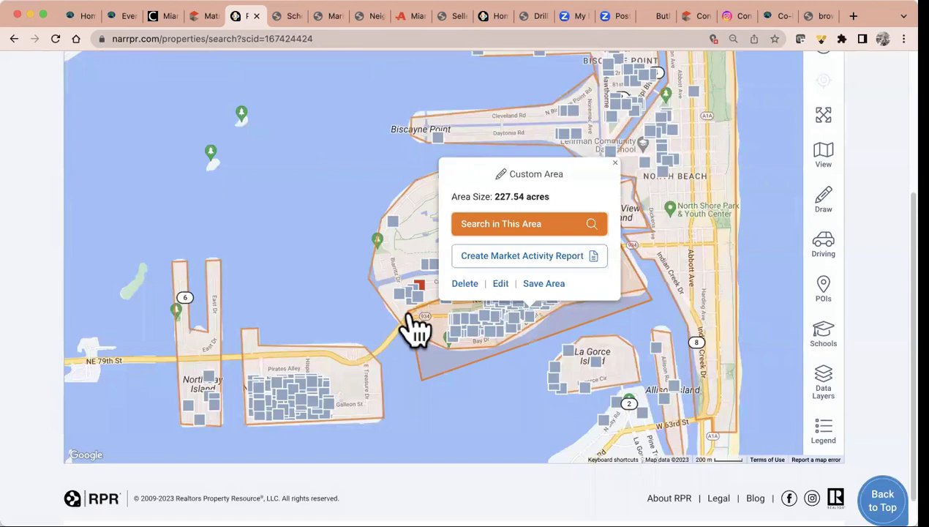
Search inside the drawn area and show the 363 results as a table list
left_click(535, 227)
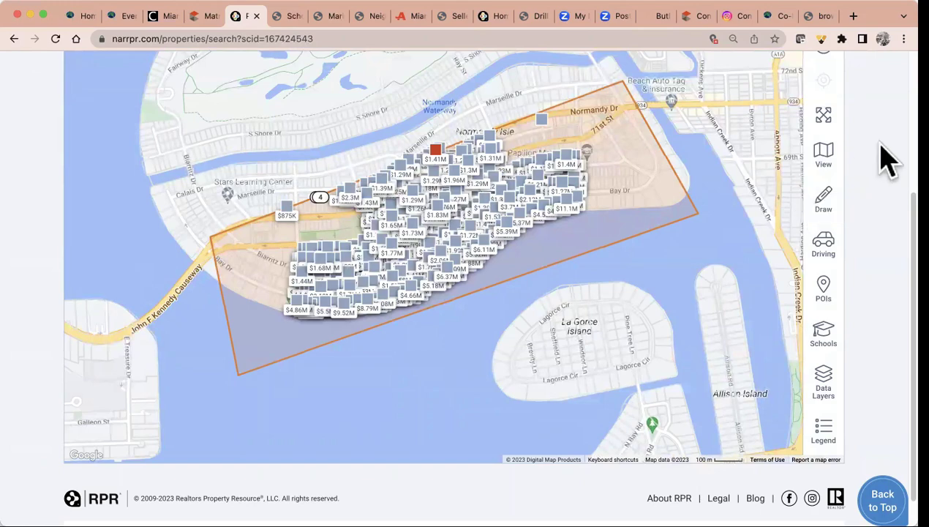
scroll(887, 158, "up", 3)
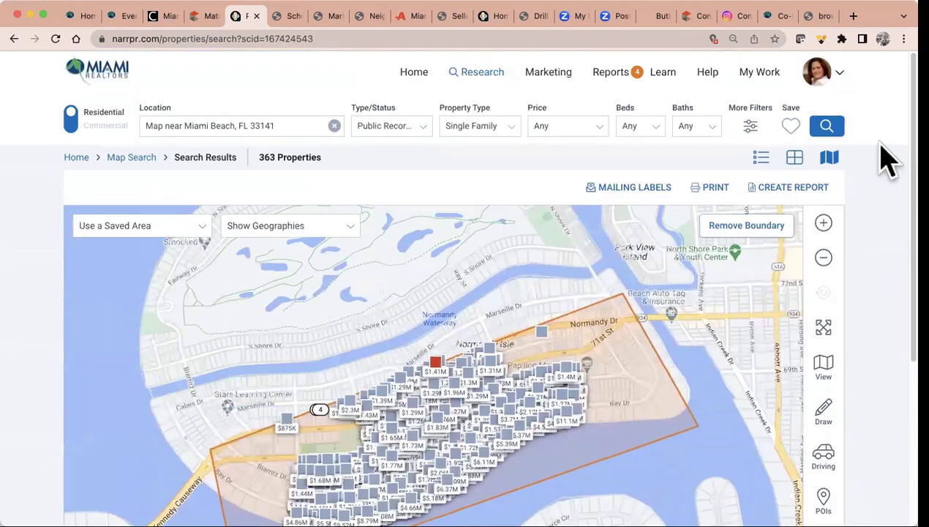
left_click(795, 159)
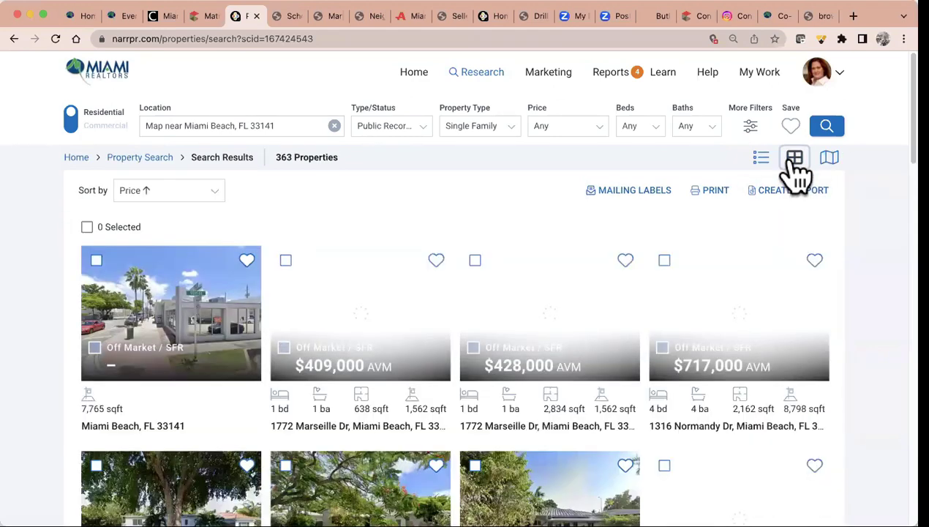
left_click(830, 162)
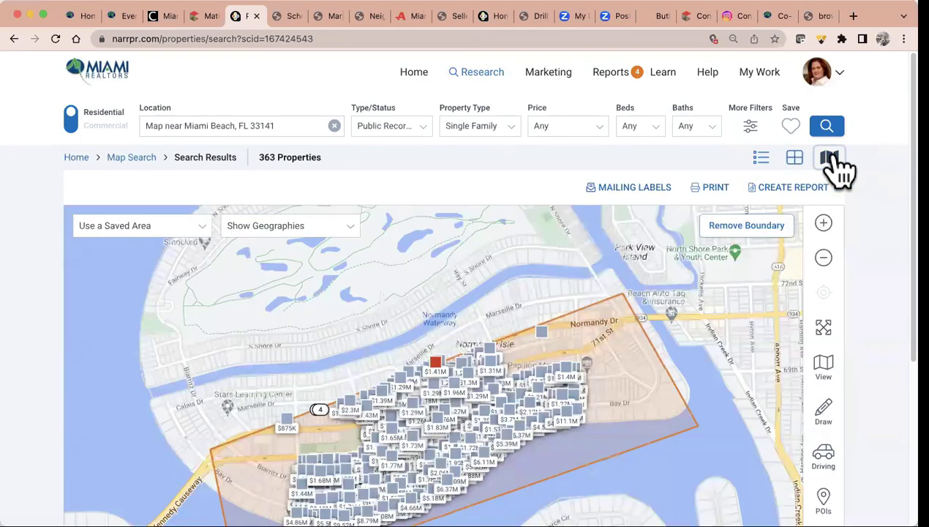
left_click(795, 160)
left_click(761, 158)
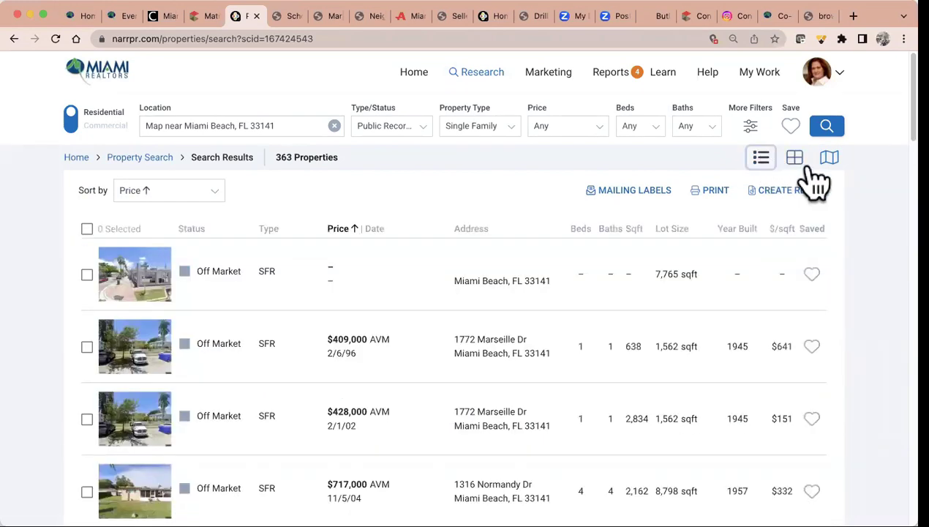
Open mailing labels and restrict them to Owner Occupied properties, giving 297 records
left_click(661, 202)
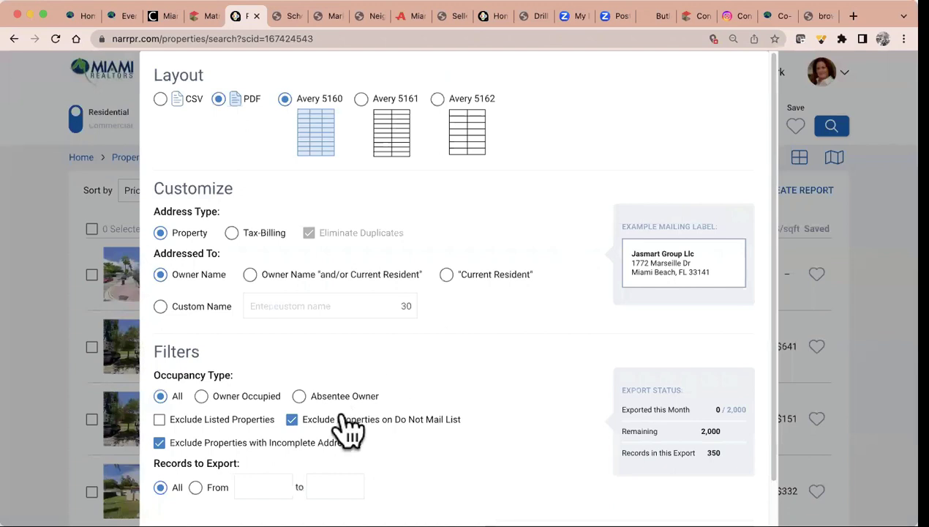
left_click(299, 396)
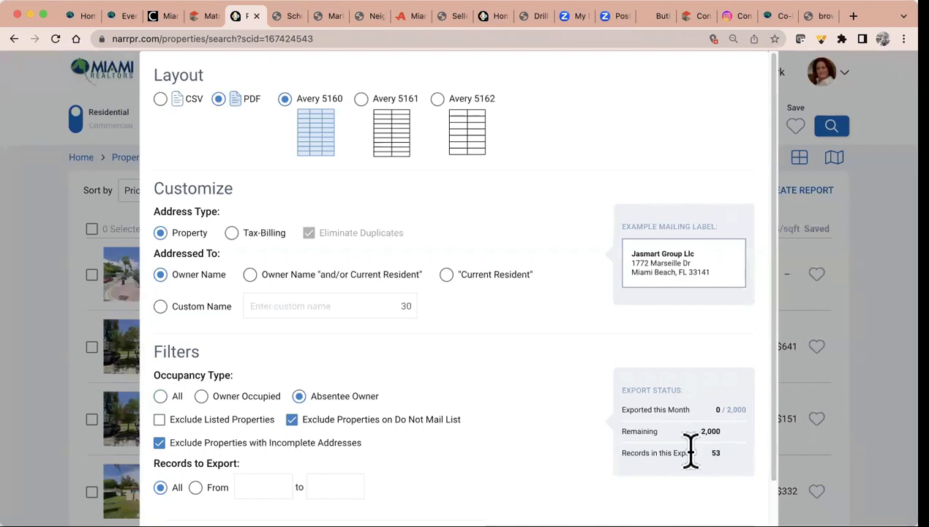
left_click(202, 396)
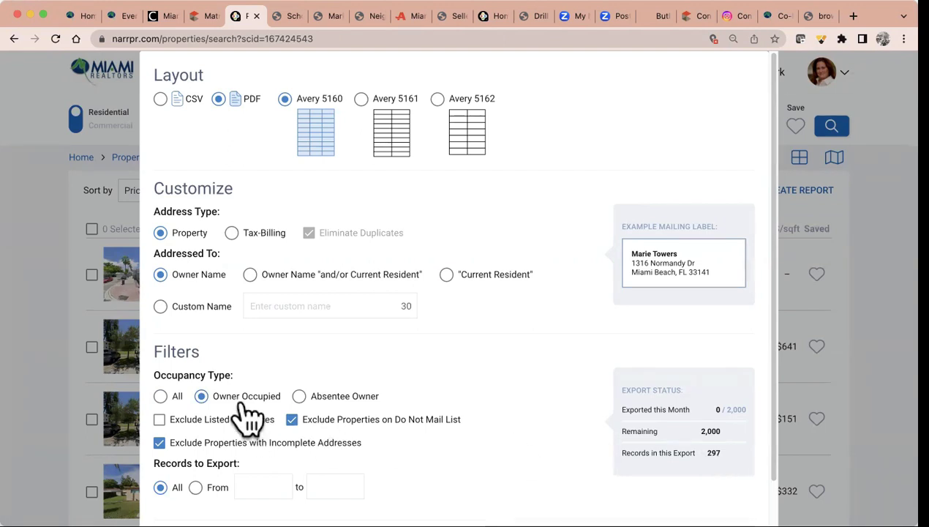
scroll(436, 408, "down", 2)
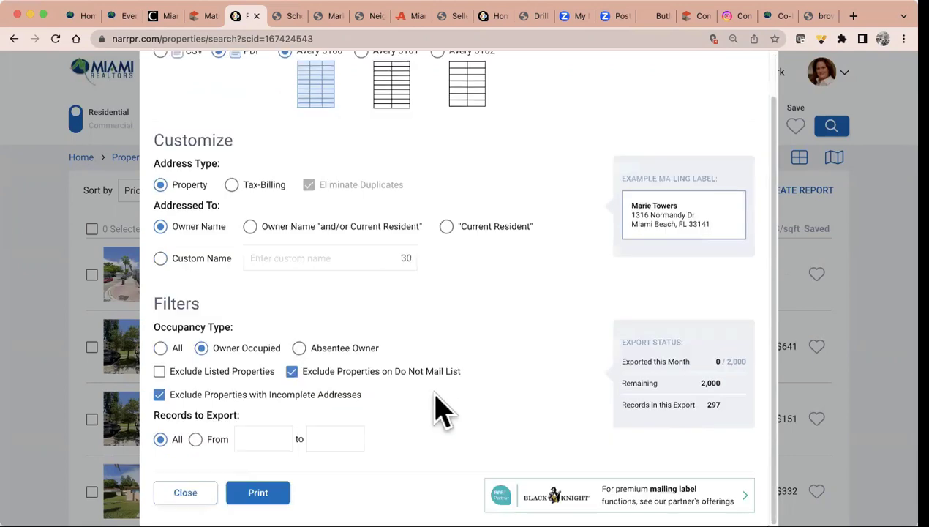
scroll(439, 408, "up", 2)
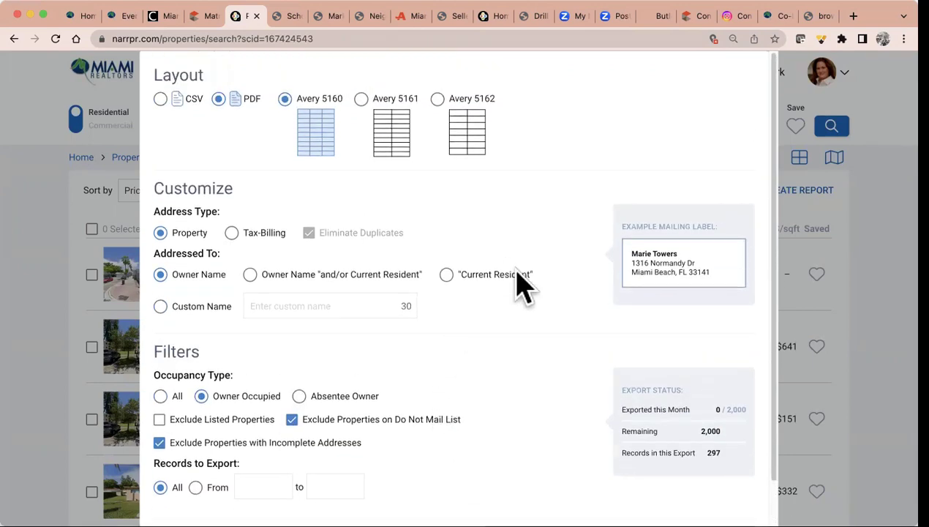
scroll(528, 292, "down", 2)
Rerun the search excluding distressed, owner-occupied, owned 10–15, 15–20 or 20+ years
left_click(187, 495)
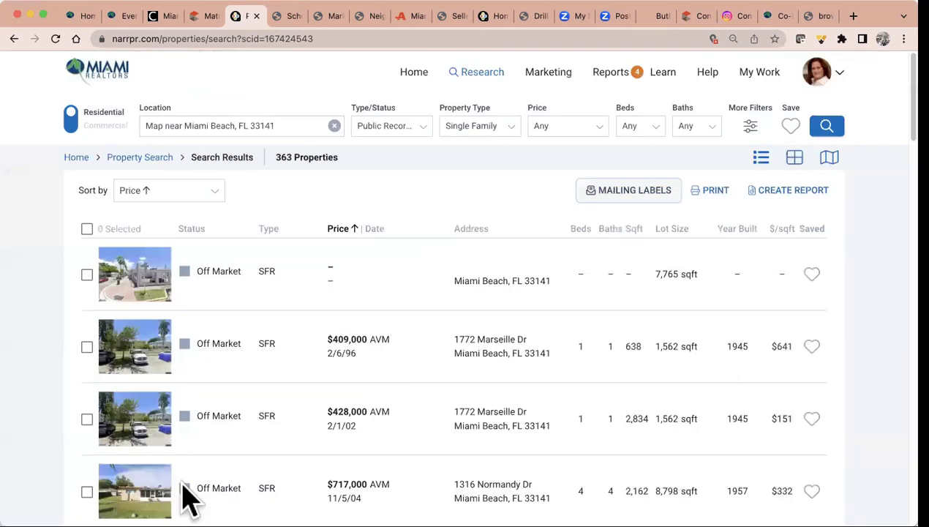
left_click(758, 133)
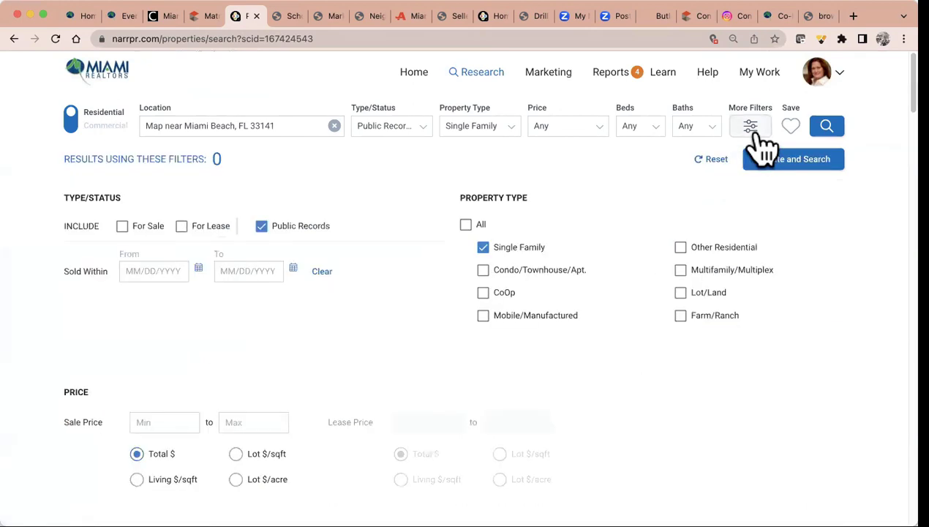
scroll(367, 368, "down", 7)
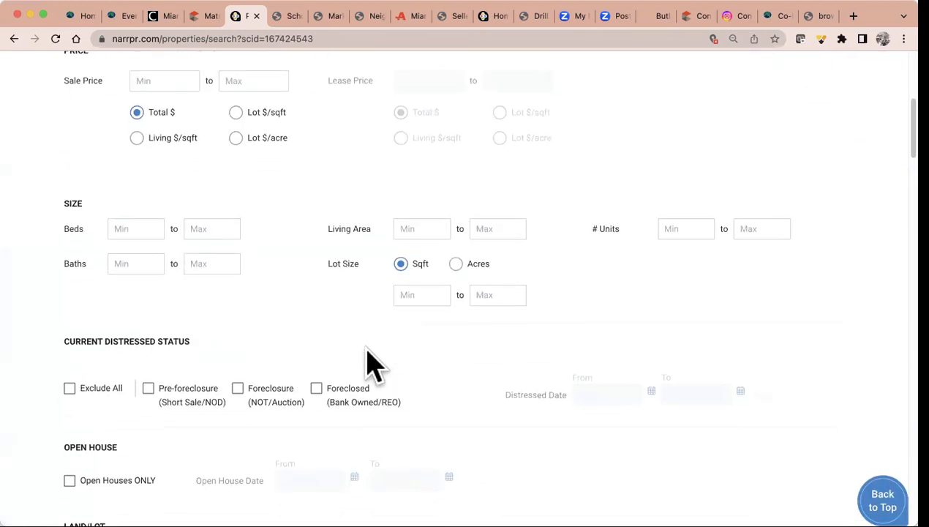
left_click(70, 212)
scroll(440, 338, "down", 3)
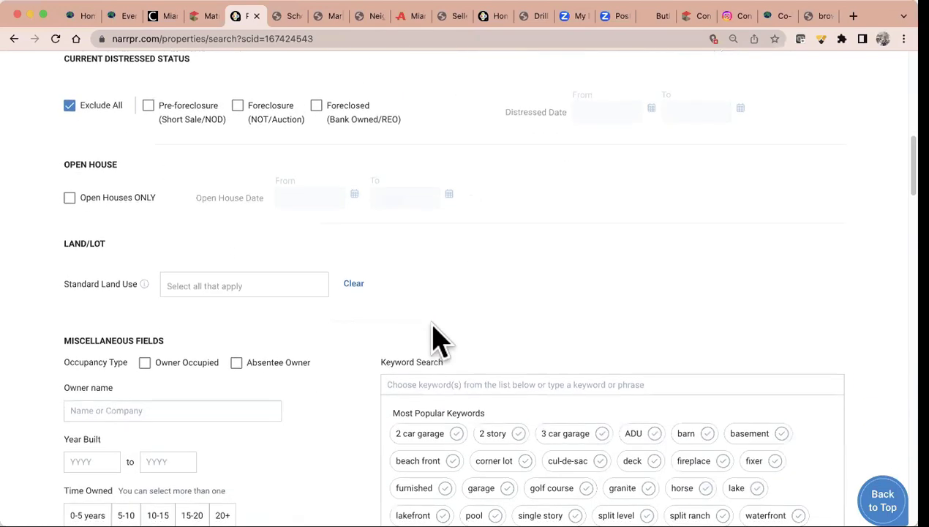
left_click(145, 257)
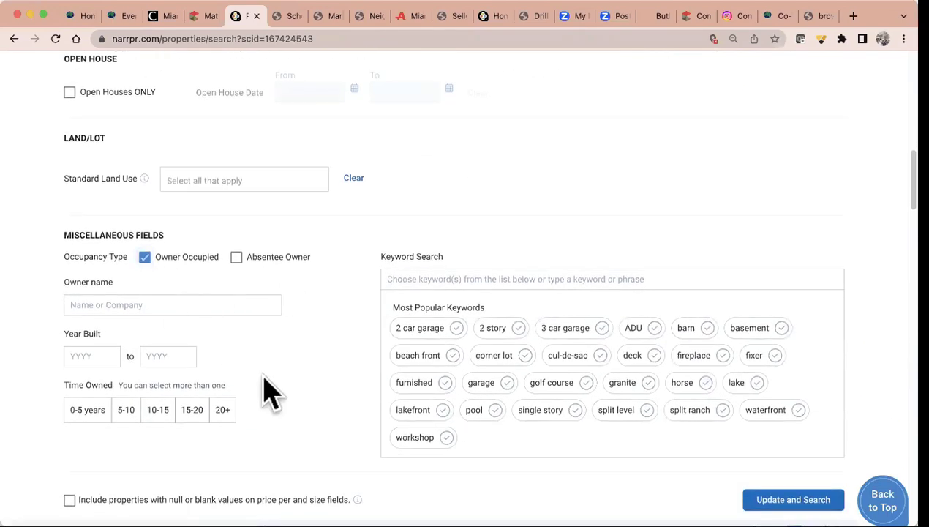
left_click(160, 411)
left_click(193, 411)
left_click(224, 411)
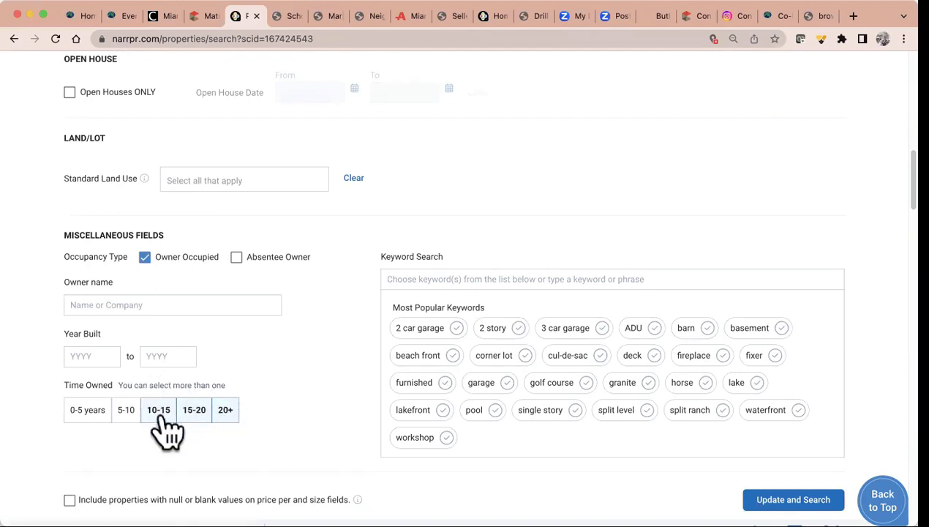
left_click(816, 488)
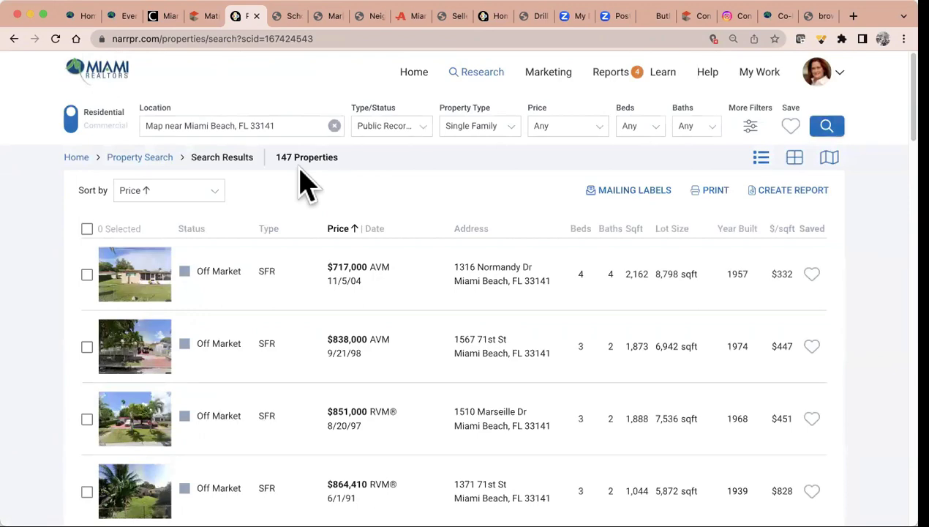
left_click(628, 192)
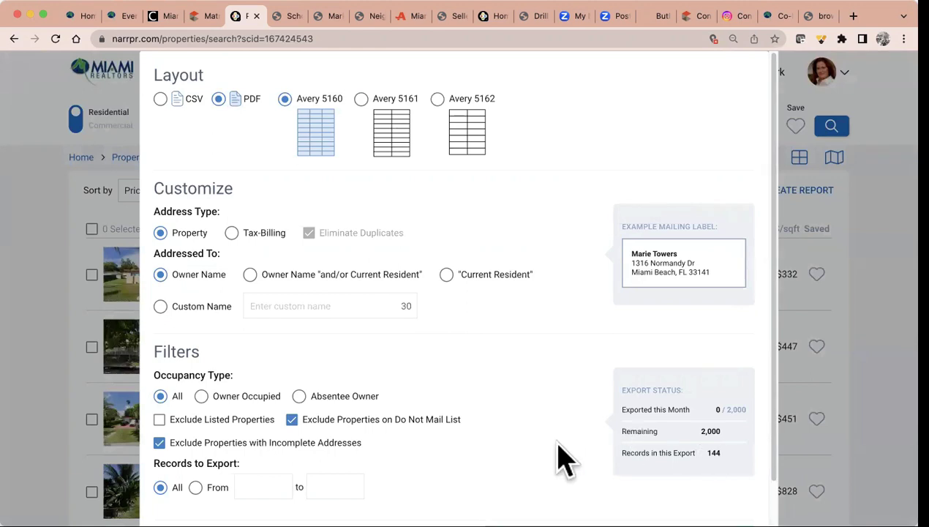
scroll(555, 457, "down", 2)
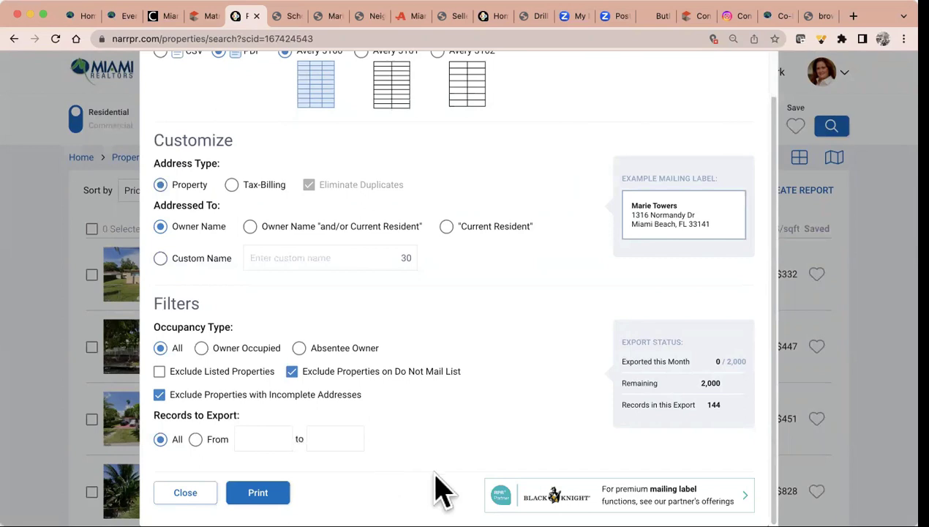
scroll(563, 340, "up", 2)
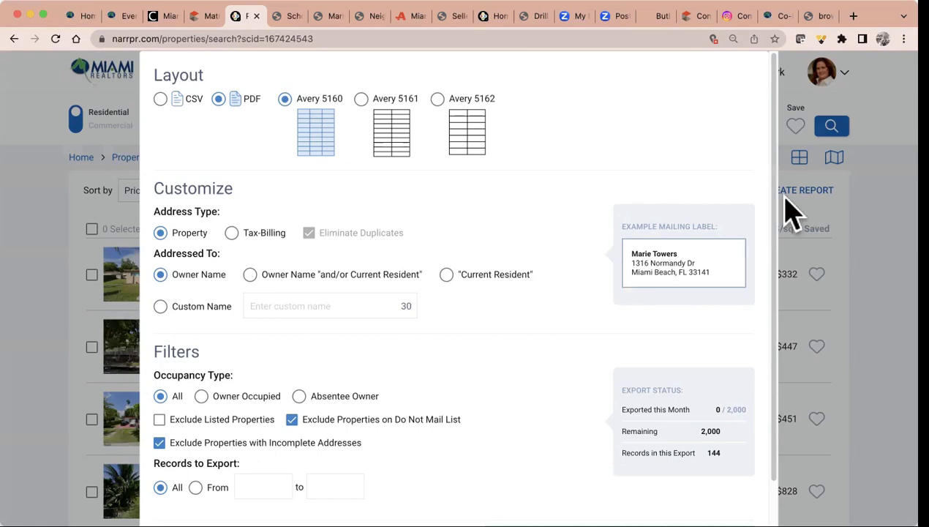
left_click(892, 134)
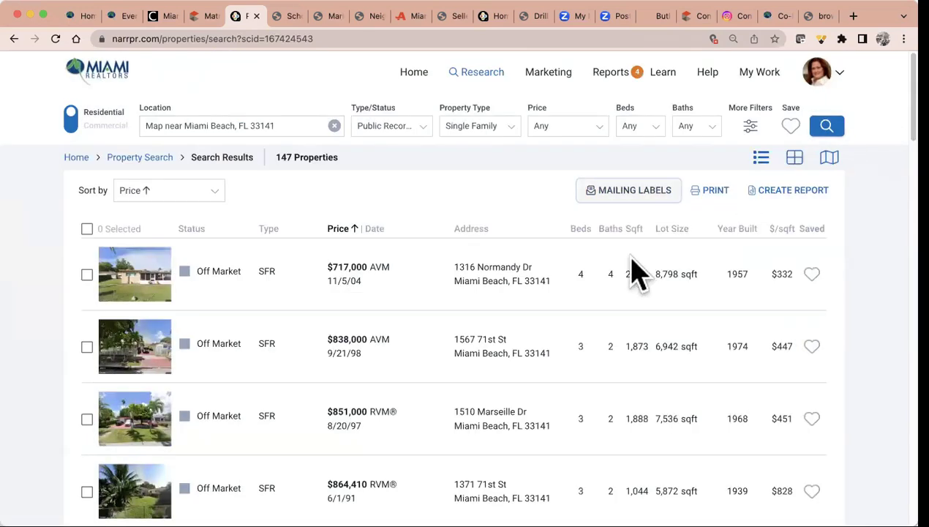
scroll(636, 269, "up", 1)
scroll(637, 274, "down", 1)
In Matrix, run the 'All Ok to advertise' favorite search, showing 1,469 listings
left_click(208, 16)
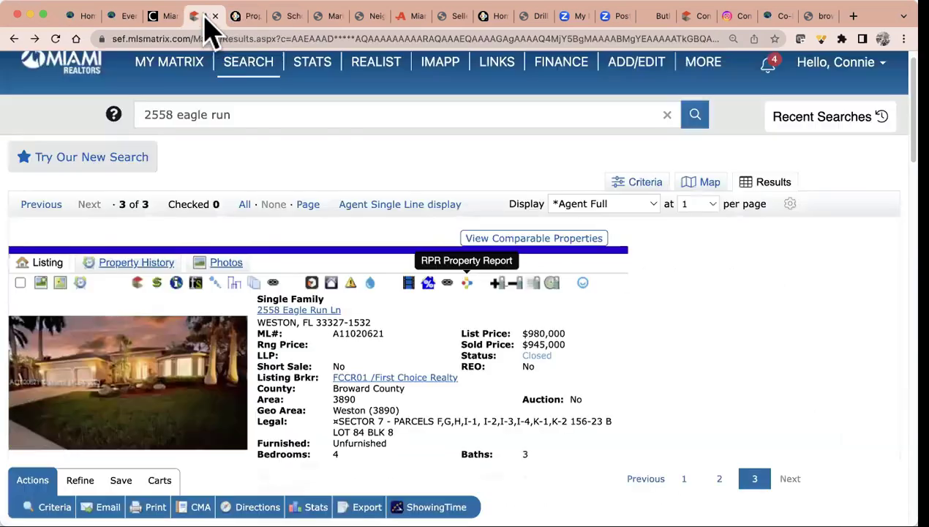
mouse_move(325, 318)
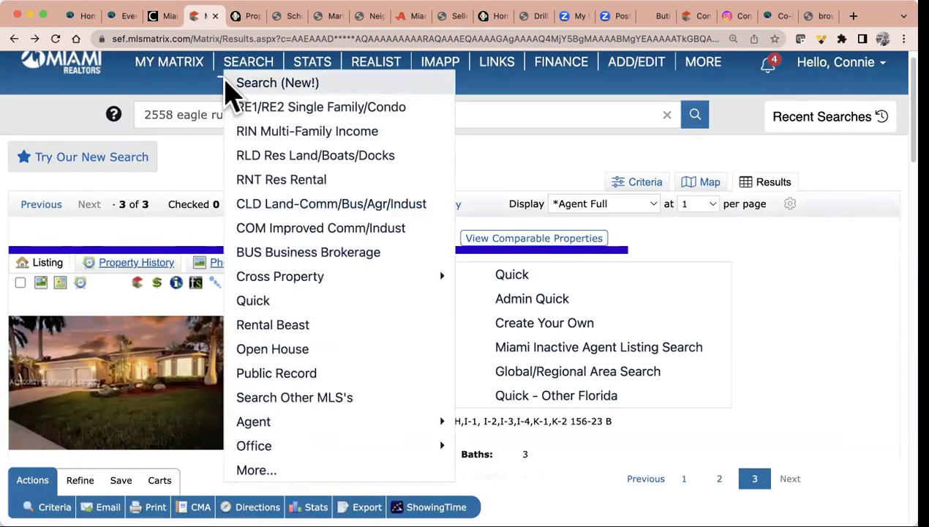
left_click(82, 75)
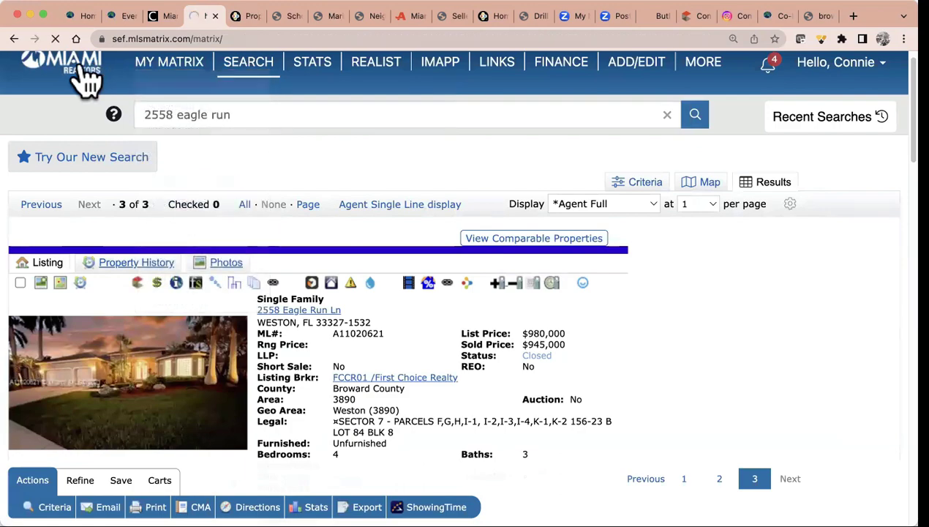
scroll(239, 353, "down", 4)
scroll(236, 354, "down", 1)
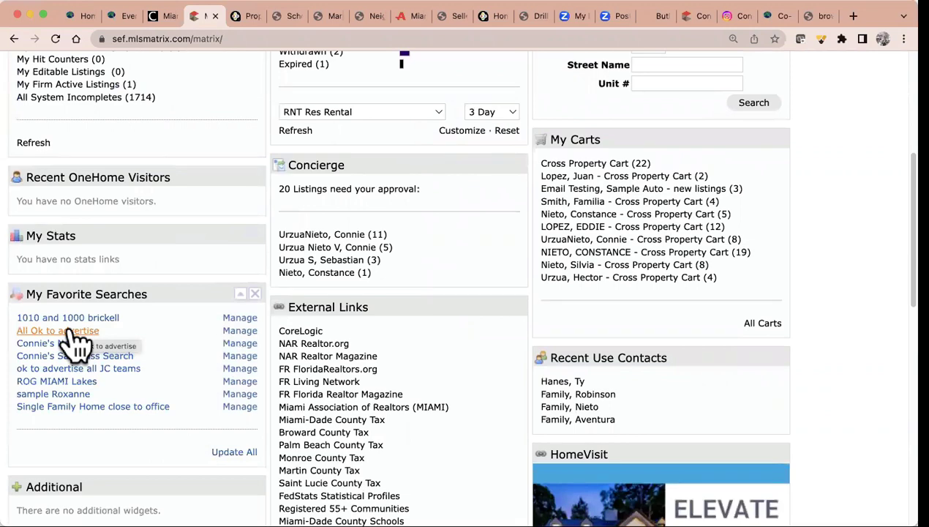
left_click(70, 330)
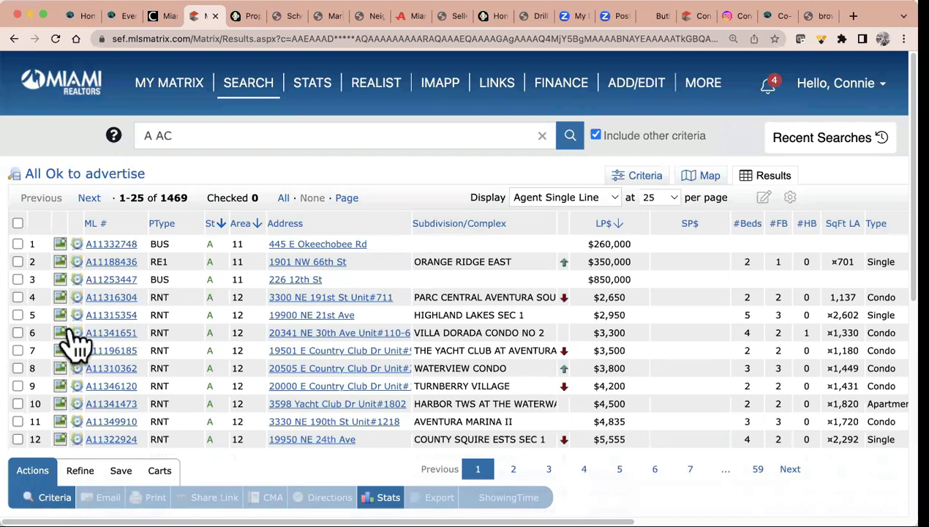
Sort the 1,469 Matrix results by list price, highest first from $52,000,000, and scan the table
left_click(599, 224)
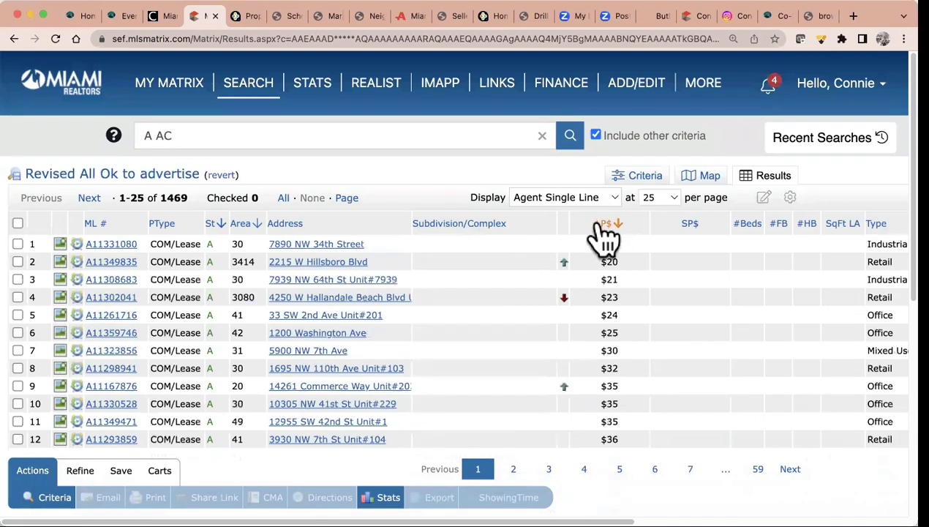
left_click(601, 225)
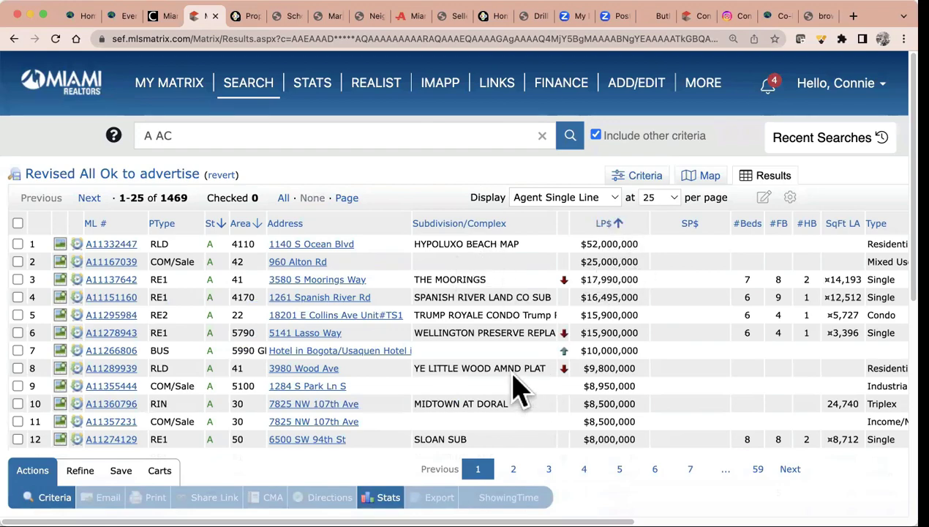
scroll(357, 383, "down", 3)
scroll(358, 388, "down", 3)
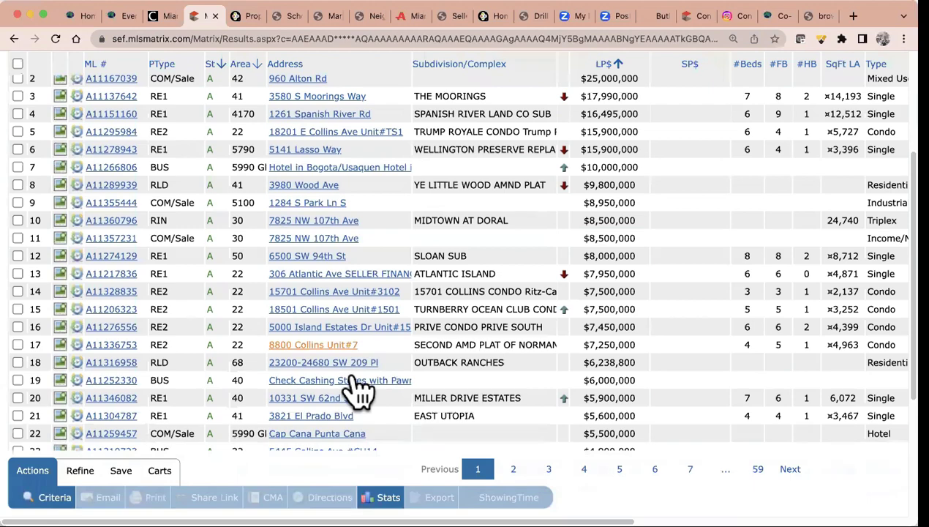
scroll(358, 390, "down", 4)
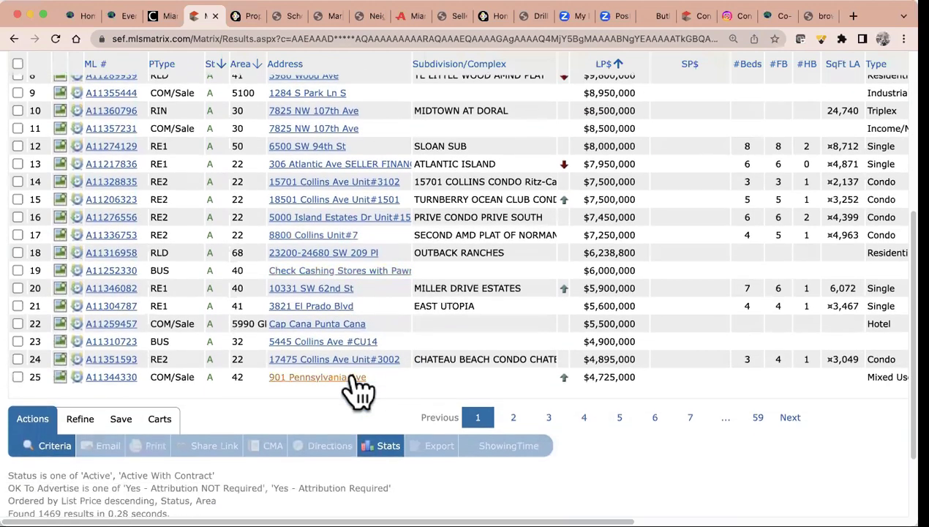
scroll(358, 390, "down", 3)
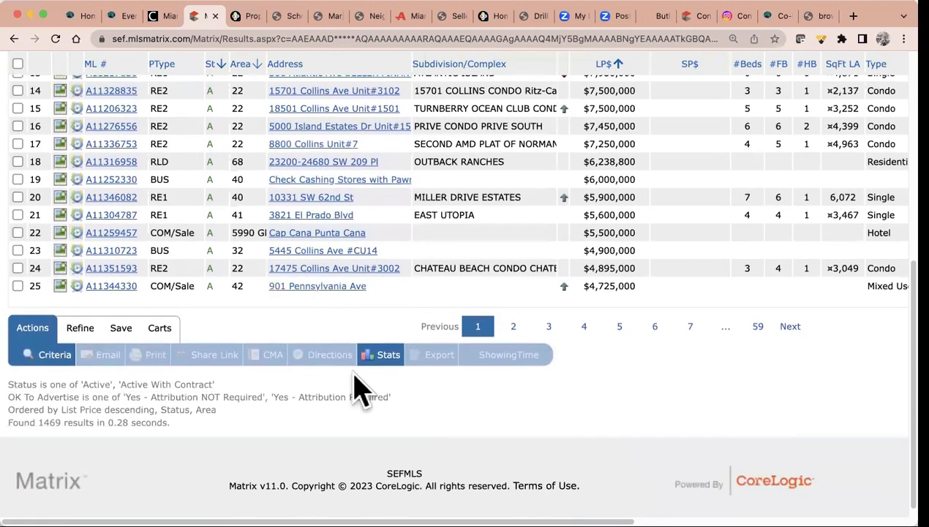
scroll(358, 388, "up", 2)
scroll(358, 388, "up", 1)
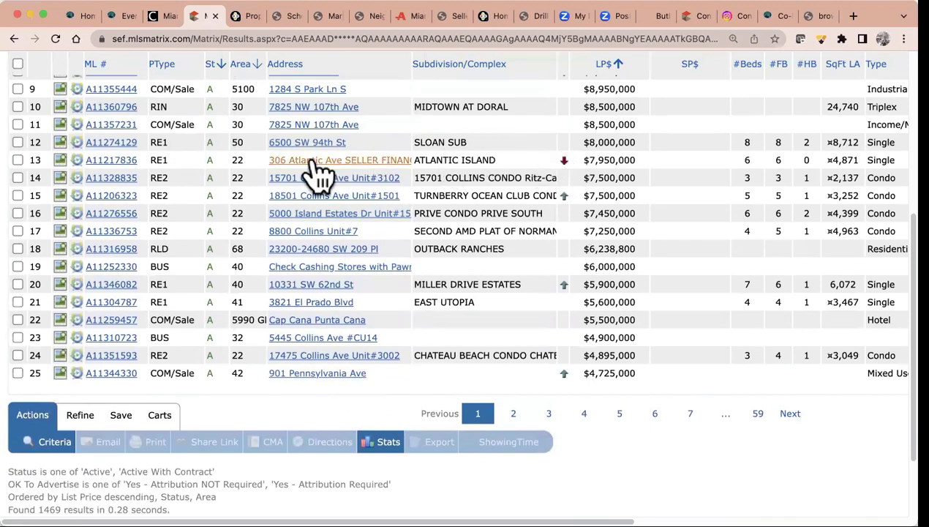
left_click(108, 162)
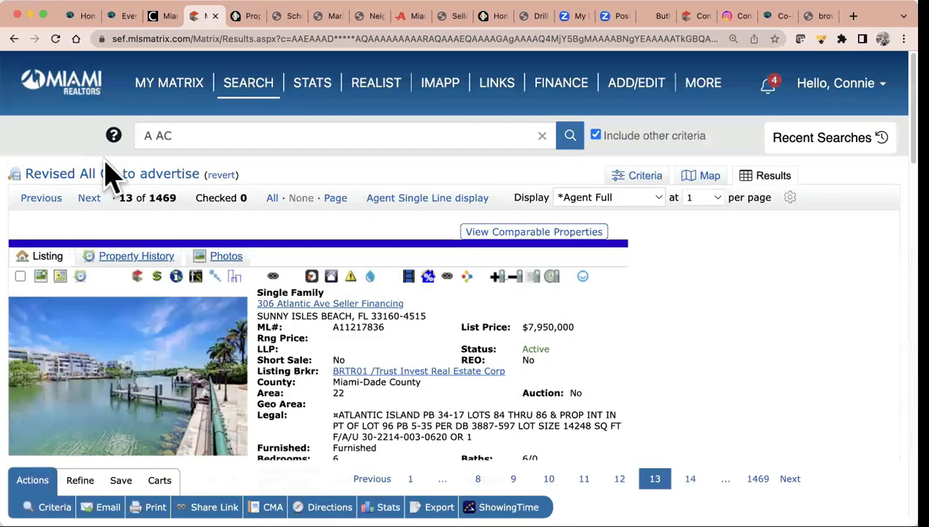
left_click(166, 394)
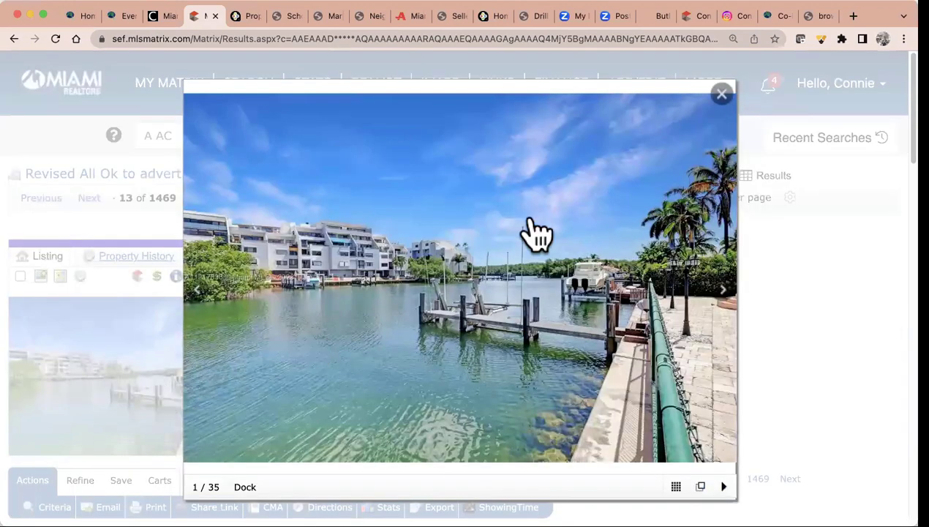
left_click(726, 291)
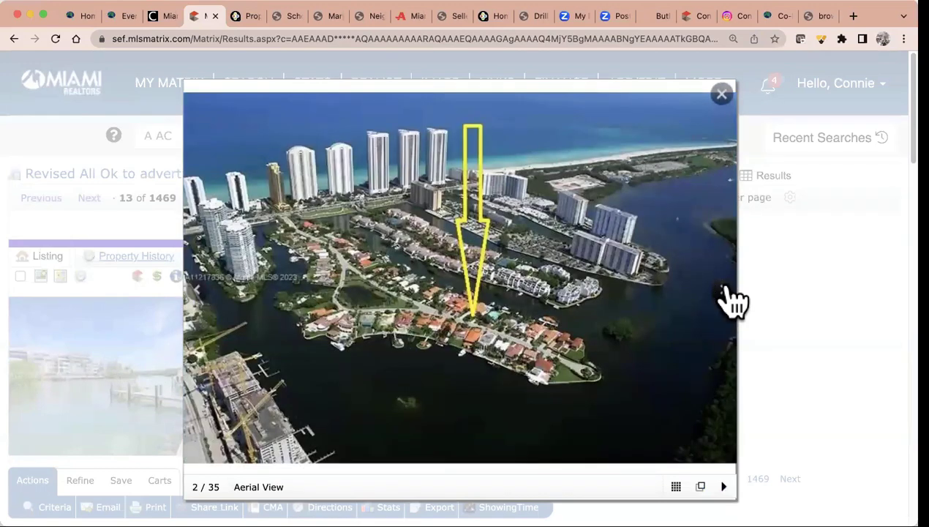
left_click(726, 292)
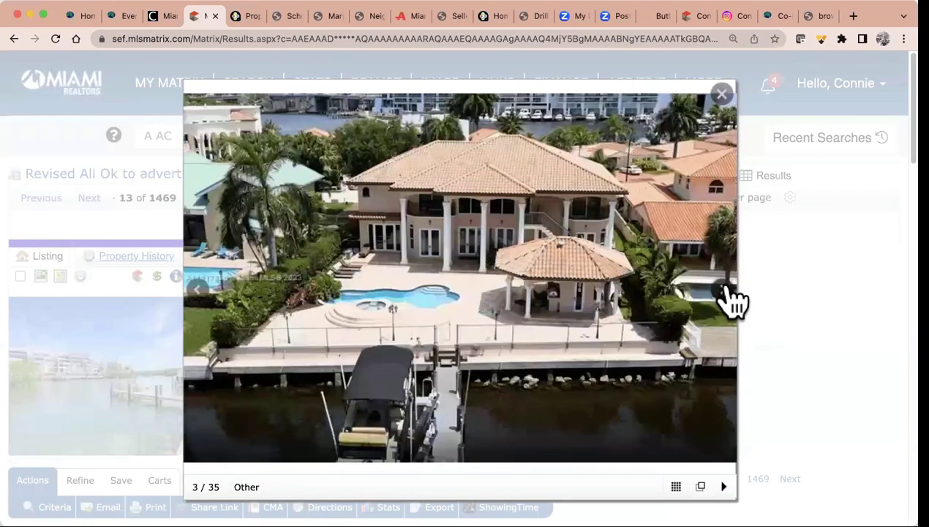
left_click(727, 293)
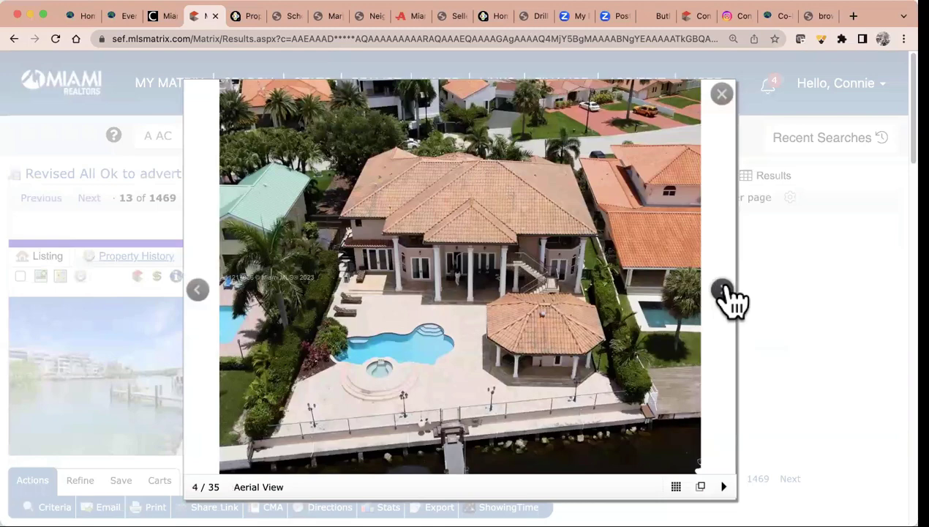
left_click(726, 293)
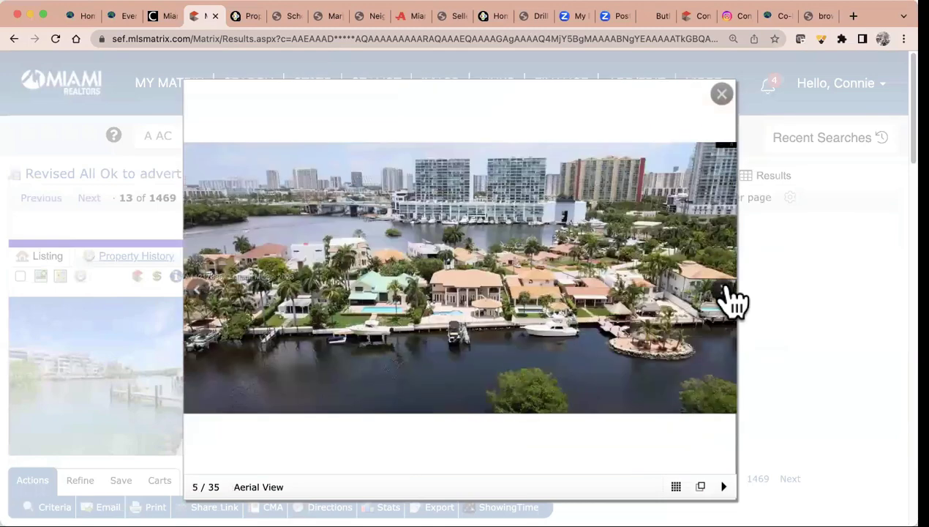
left_click(726, 292)
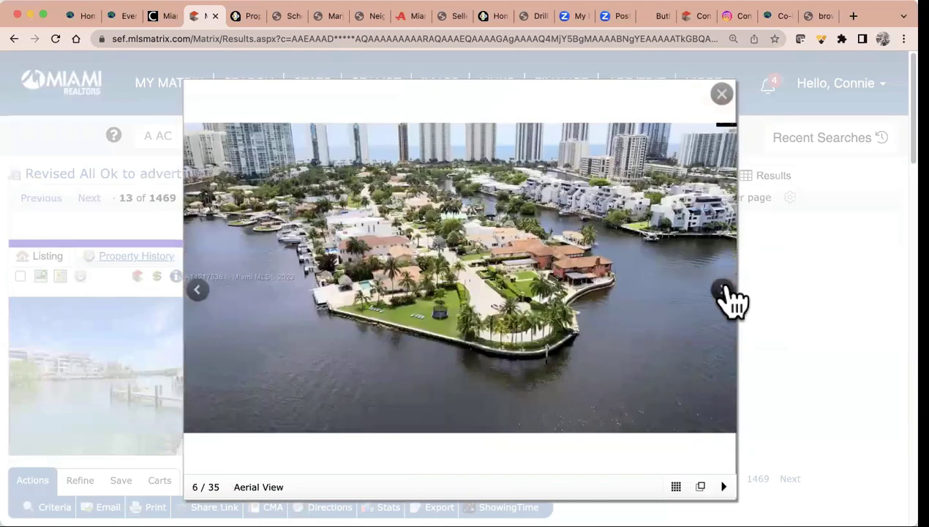
left_click(727, 293)
left_click(726, 292)
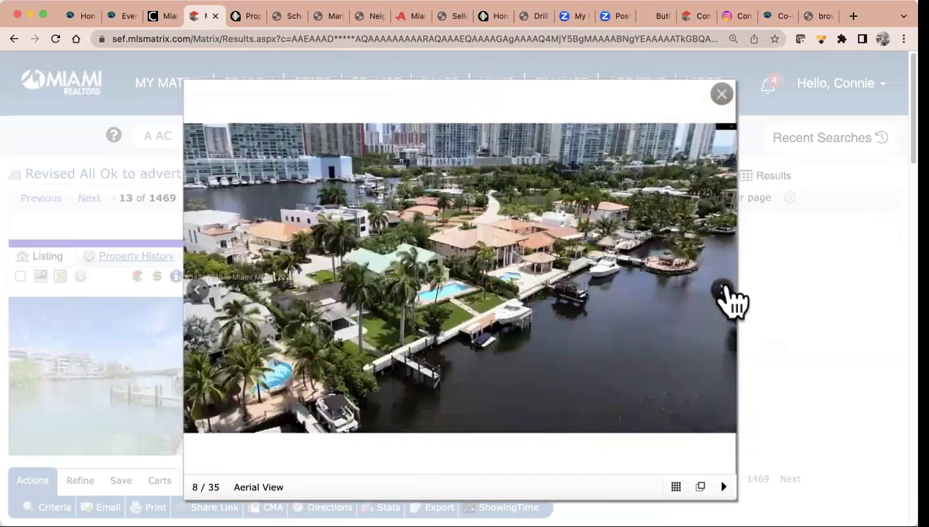
left_click(724, 293)
left_click(726, 292)
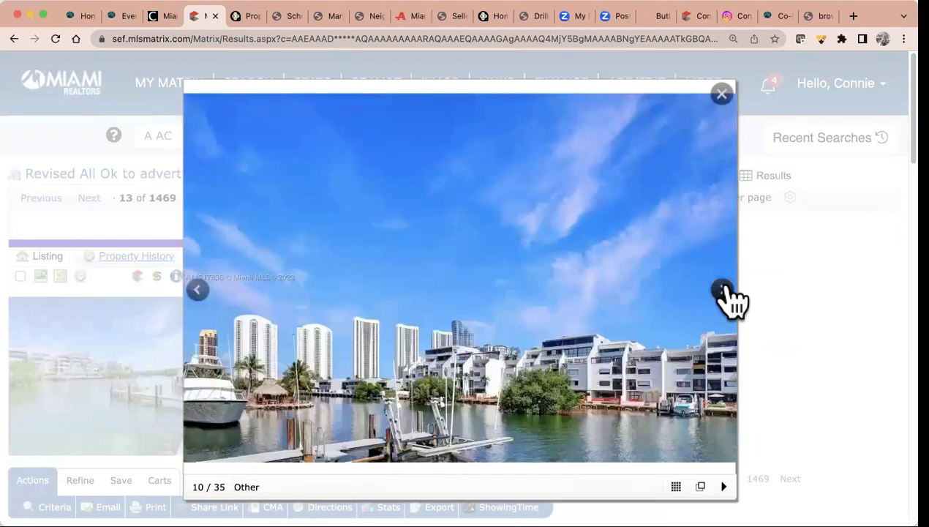
left_click(726, 292)
left_click(723, 96)
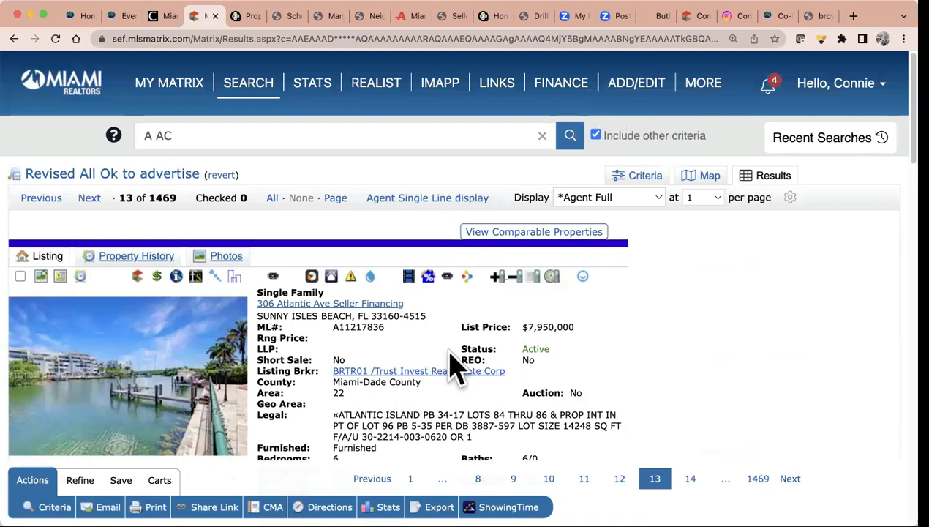
left_click(465, 278)
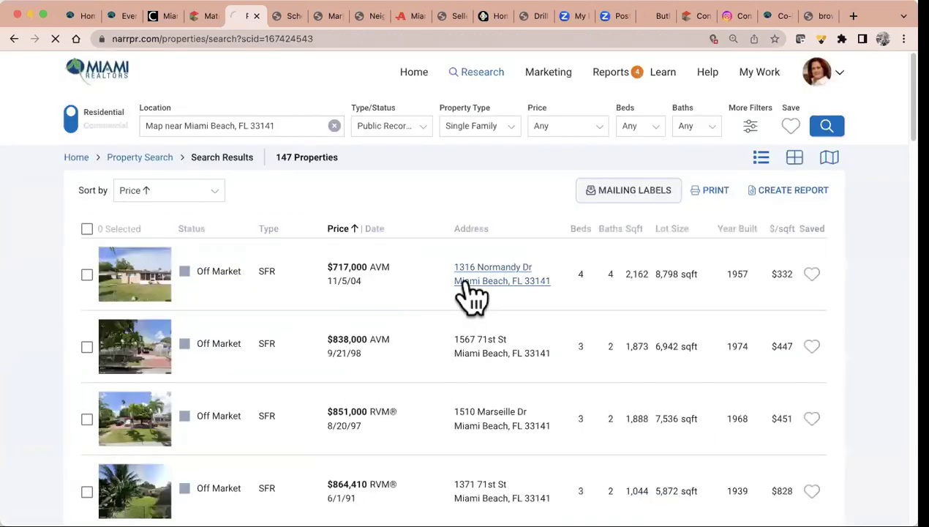
left_click(464, 281)
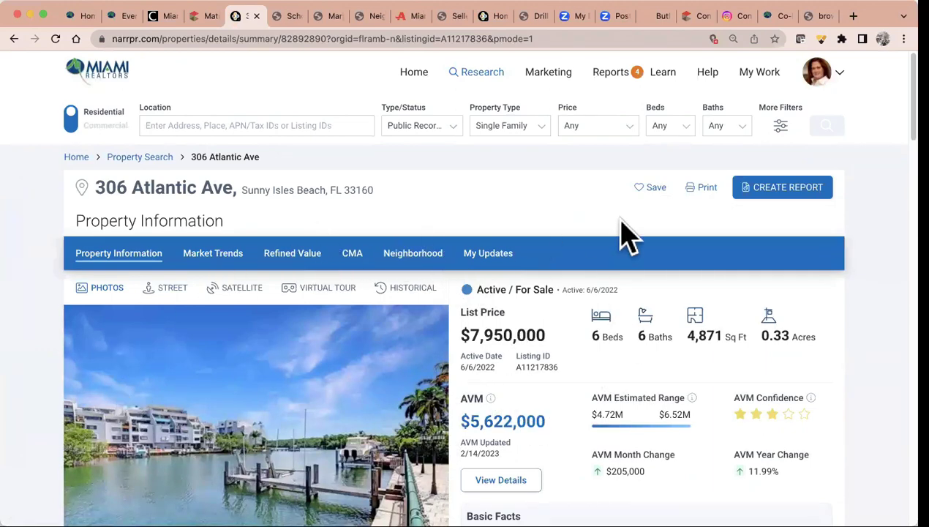
left_click(797, 190)
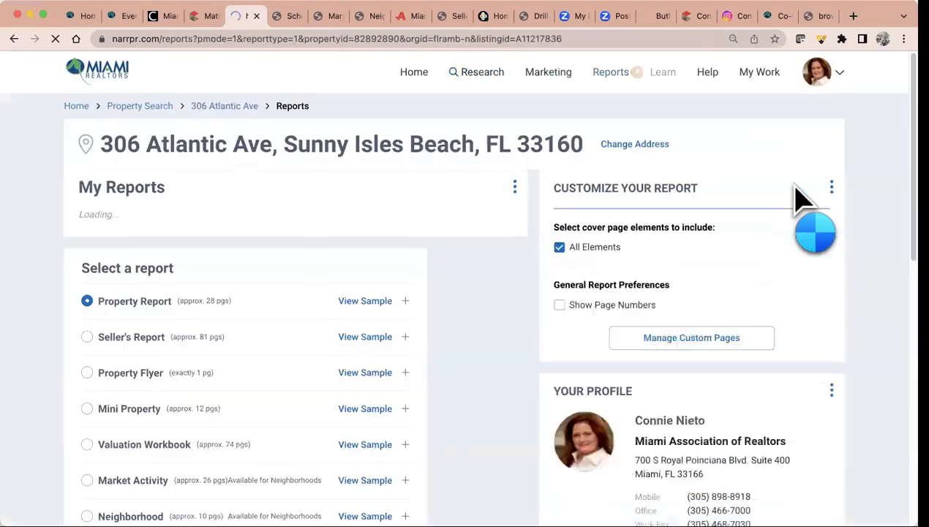
scroll(801, 196, "down", 2)
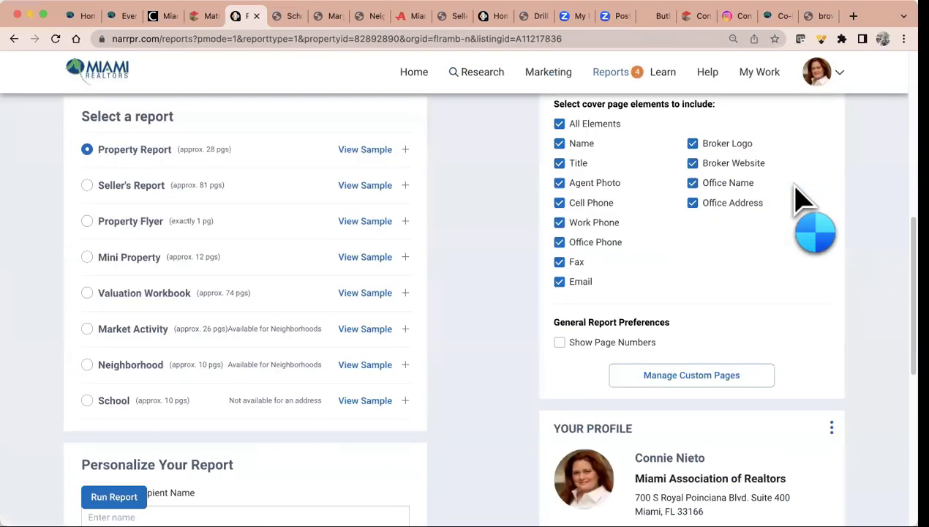
left_click(86, 223)
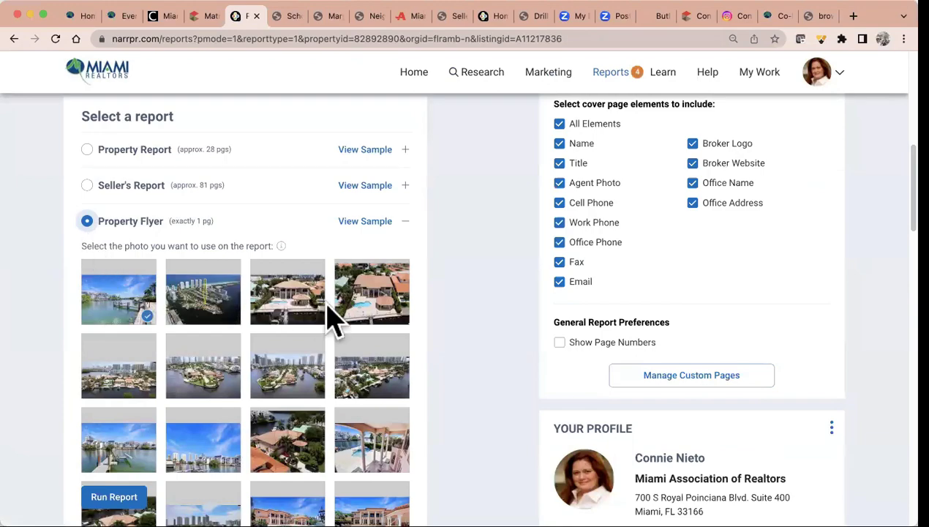
Choose the aerial pool-house photo as the flyer picture
scroll(330, 316, "down", 3)
scroll(330, 316, "down", 5)
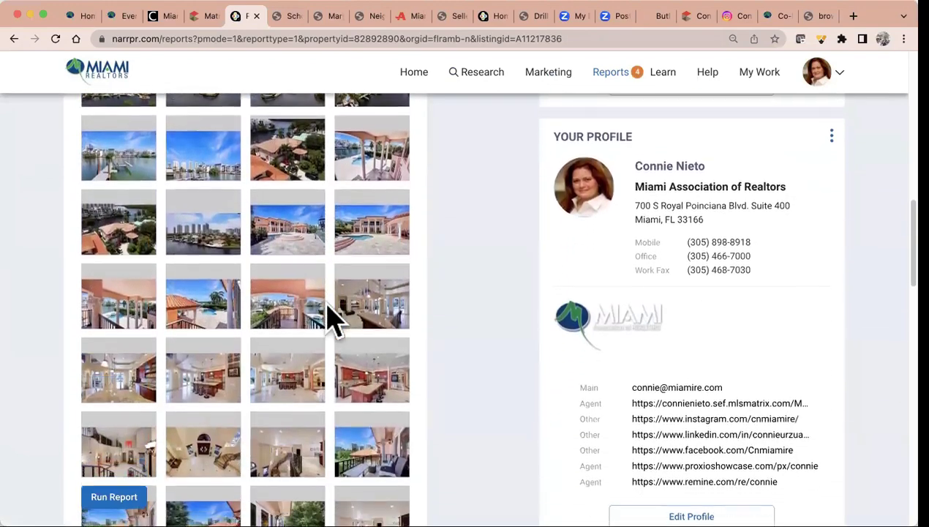
scroll(331, 316, "down", 4)
scroll(331, 316, "up", 6)
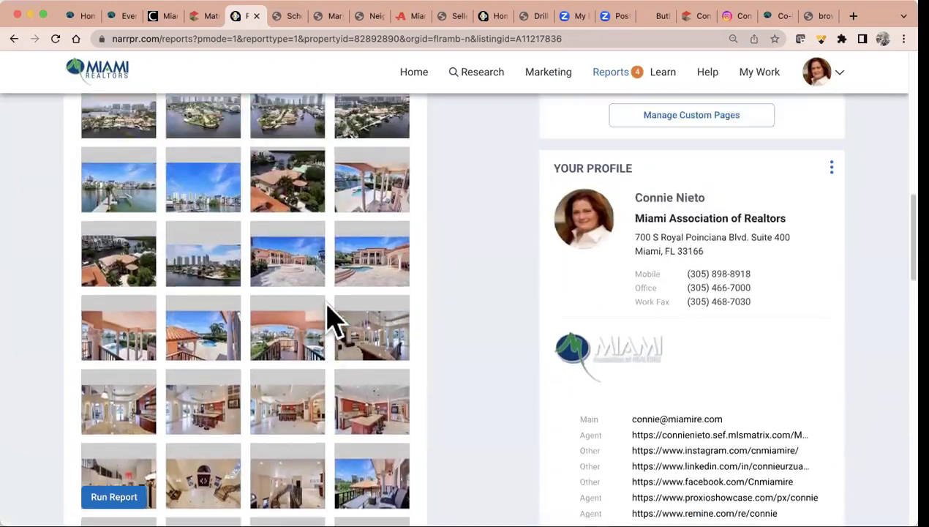
scroll(330, 316, "up", 4)
left_click(390, 255)
left_click(287, 245)
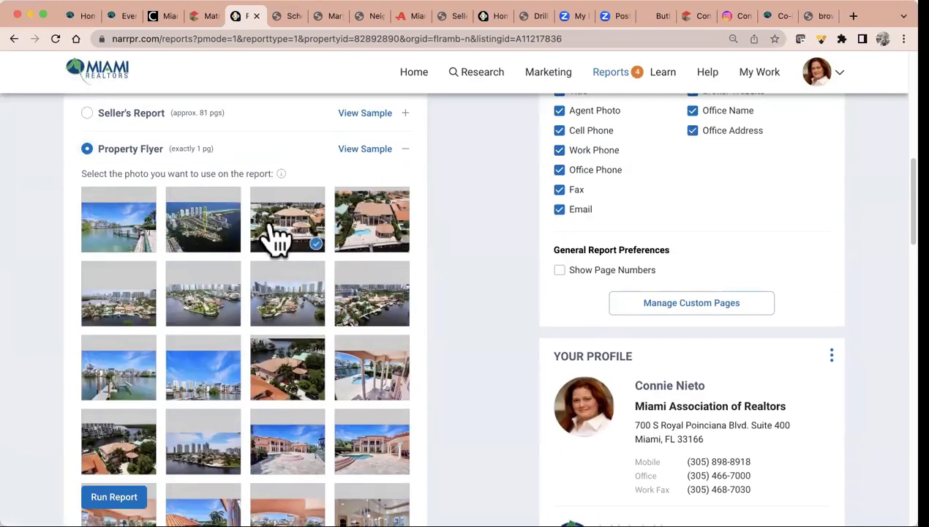
scroll(490, 379, "down", 3)
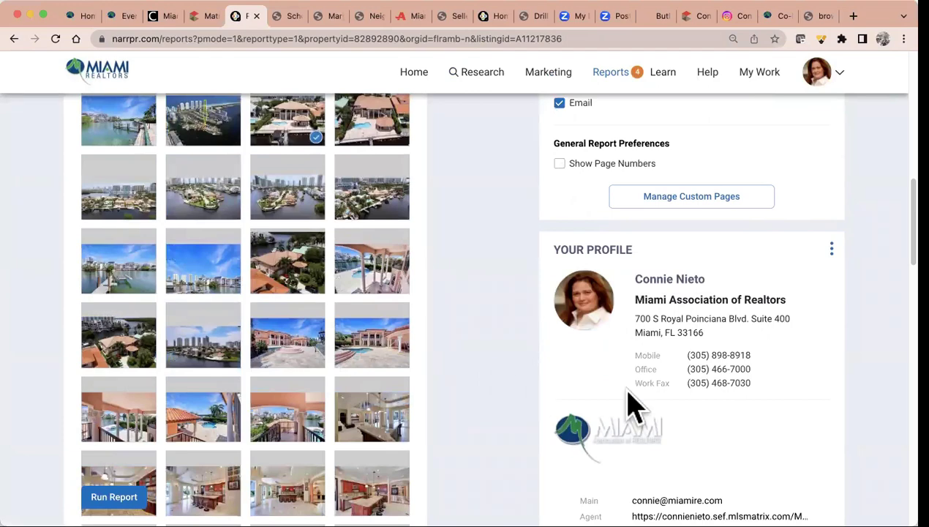
scroll(783, 369, "down", 6)
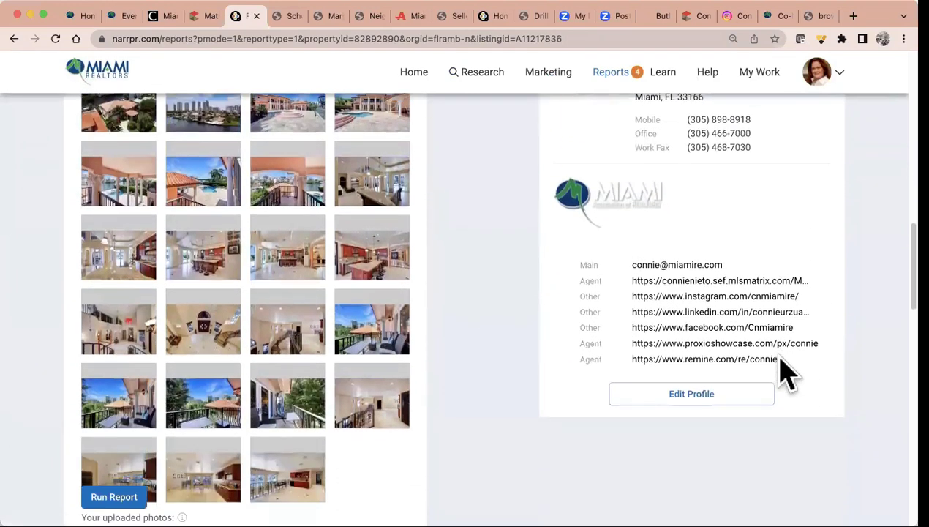
scroll(375, 472, "down", 3)
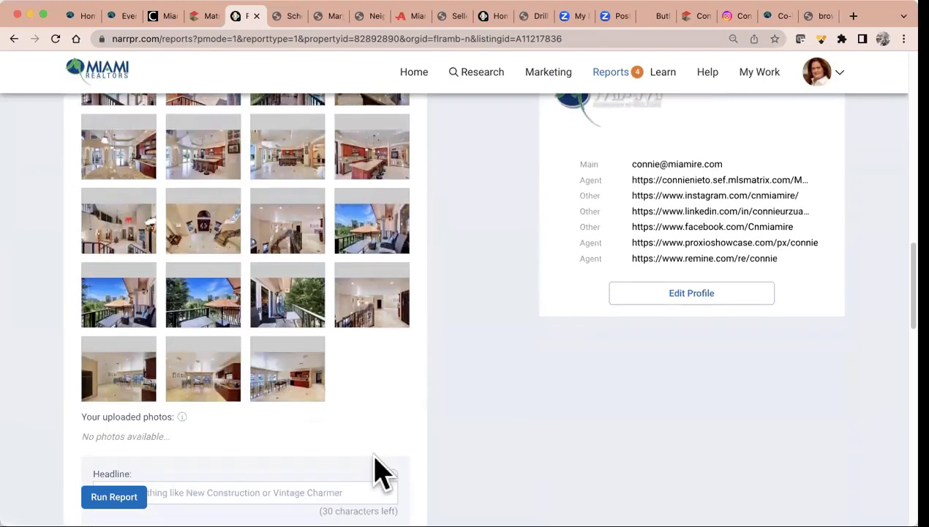
scroll(375, 471, "down", 4)
Enter the flyer headline 'Showing 3/25'
left_click(219, 348)
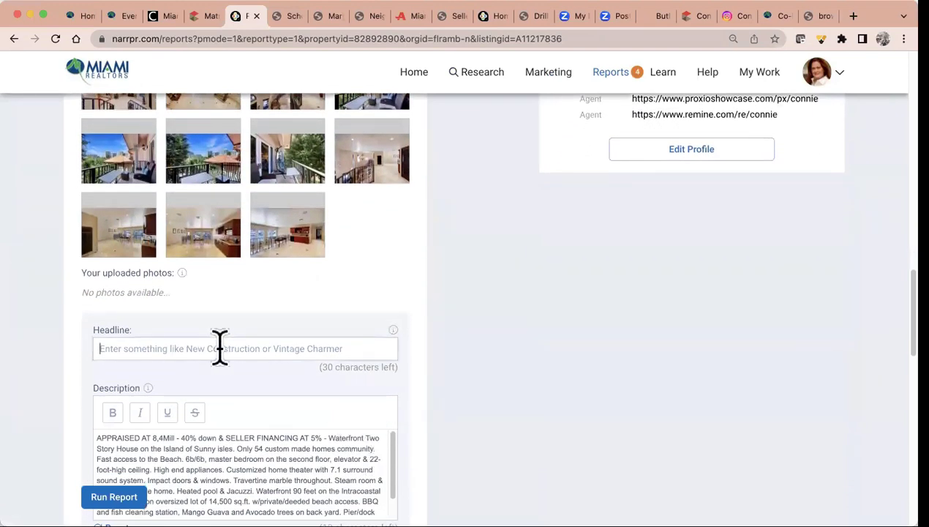
type("Showing this")
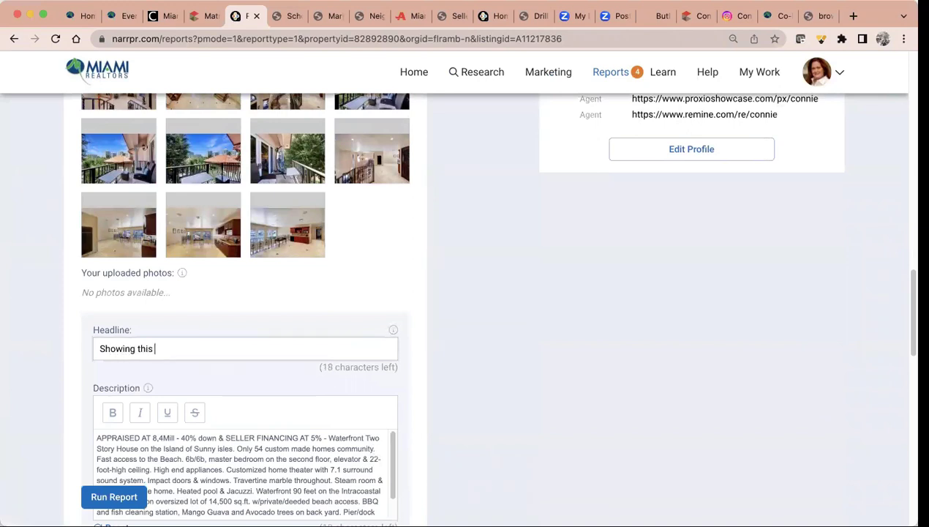
key("BackSpace")
key("BackSpace")
key("BackSpace")
key("BackSpace")
type("#/3")
type("5")
key("BackSpace")
key("BackSpace")
key("BackSpace")
key("BackSpace")
key("BackSpace")
type("3/2")
Replace the description with 'Getting ready fror the weekend! We will be visitng this home on our Property Tour!'
scroll(149, 300, "down", 4)
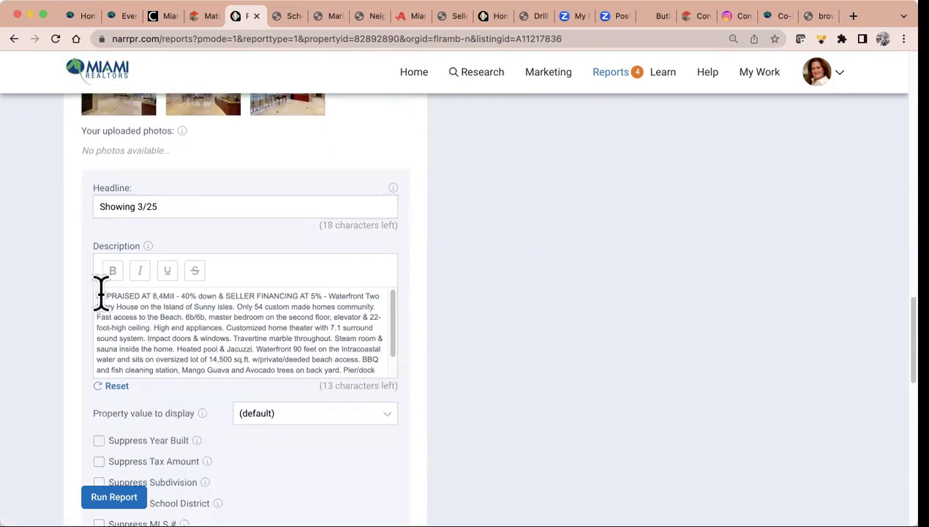
left_click_drag(101, 295, 388, 394)
type("A")
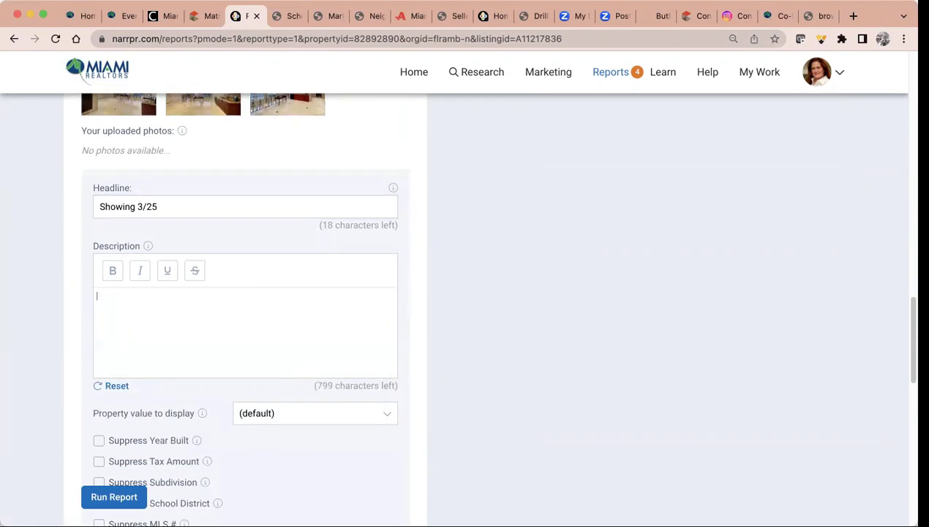
key("BackSpace")
type("Getting ready fror the weekend! ")
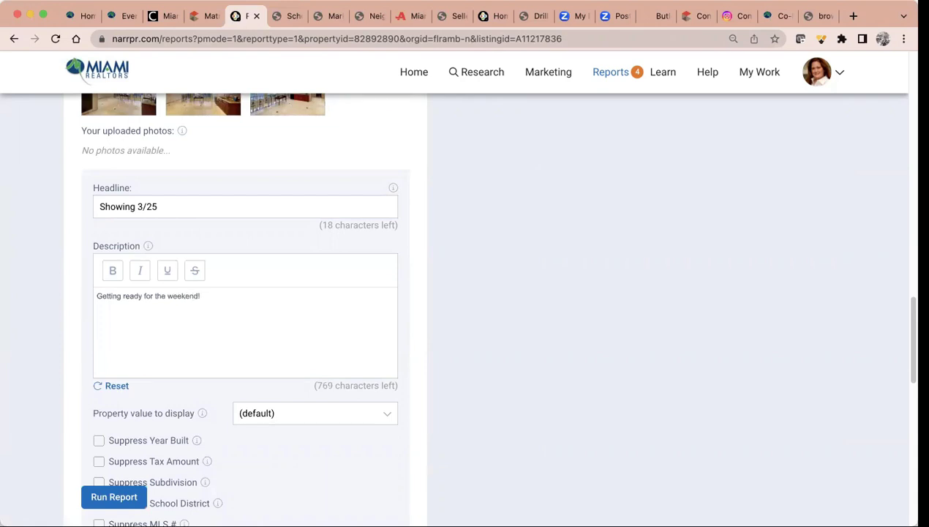
type("We will be visitng this home on our ")
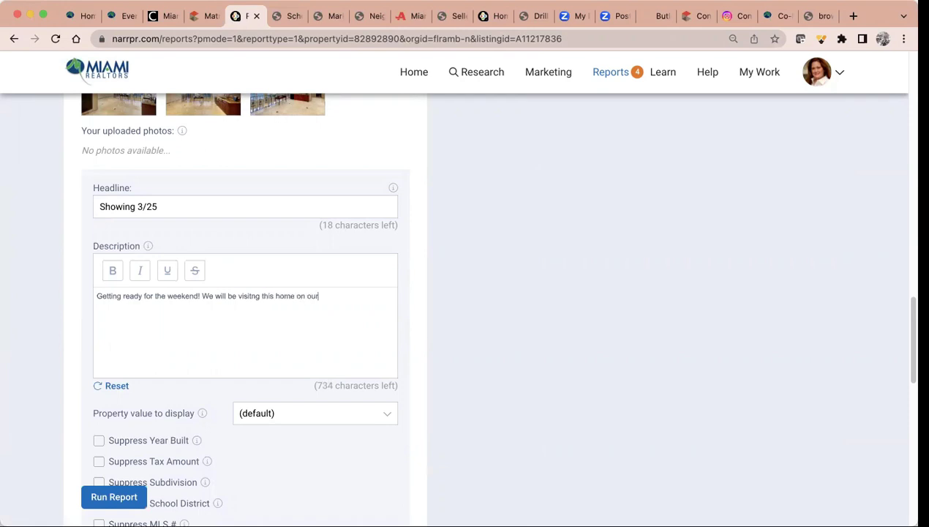
type("Property Tour!")
scroll(322, 497, "down", 5)
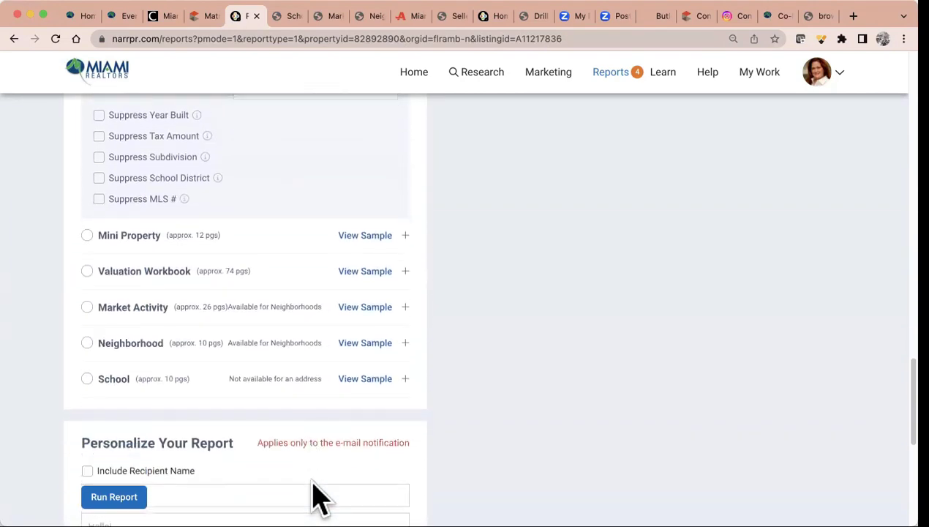
scroll(318, 491, "down", 2)
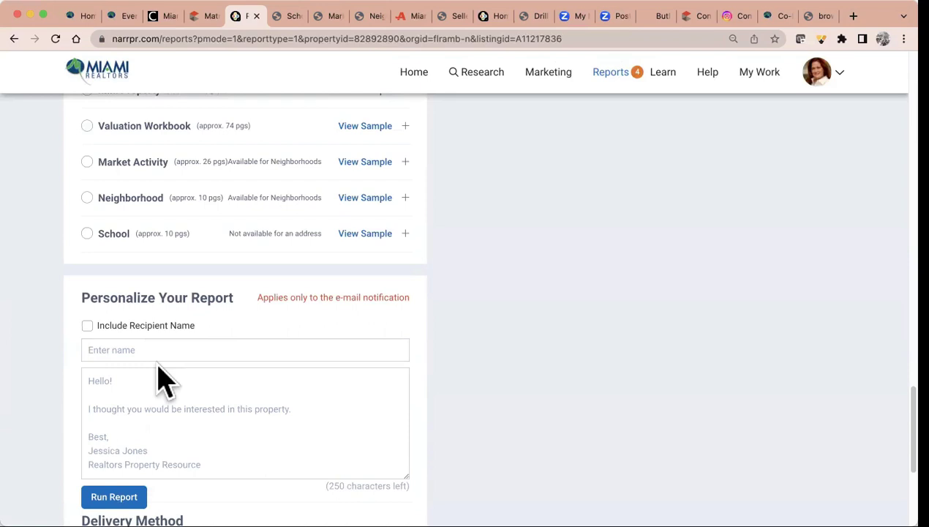
scroll(163, 379, "down", 3)
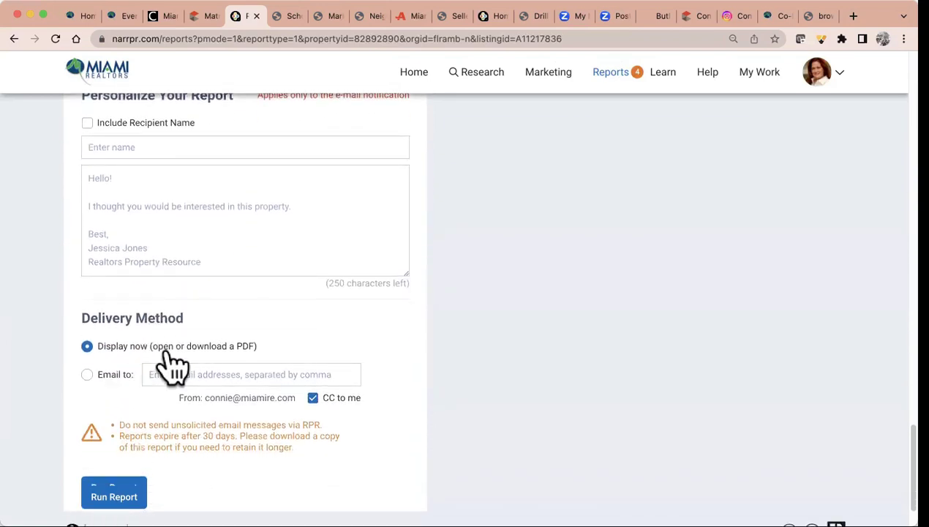
left_click(119, 495)
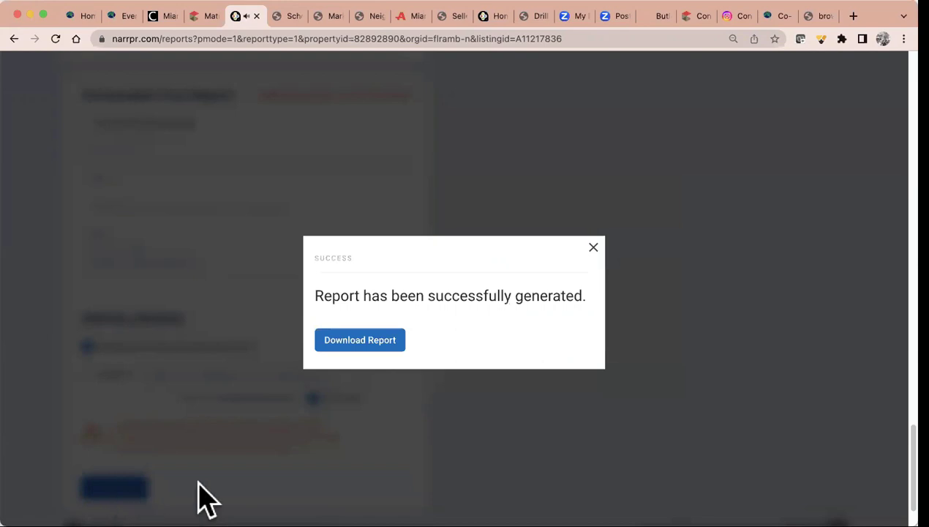
left_click(365, 340)
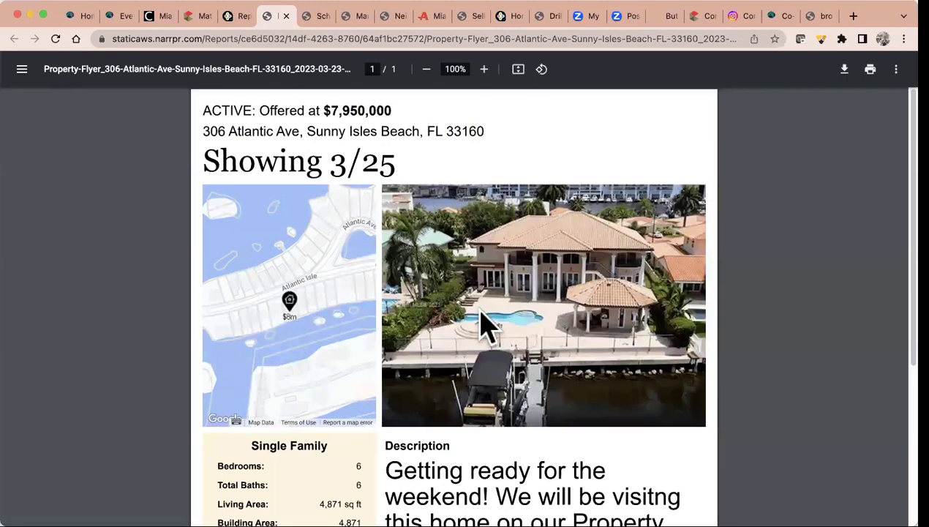
scroll(482, 322, "down", 5)
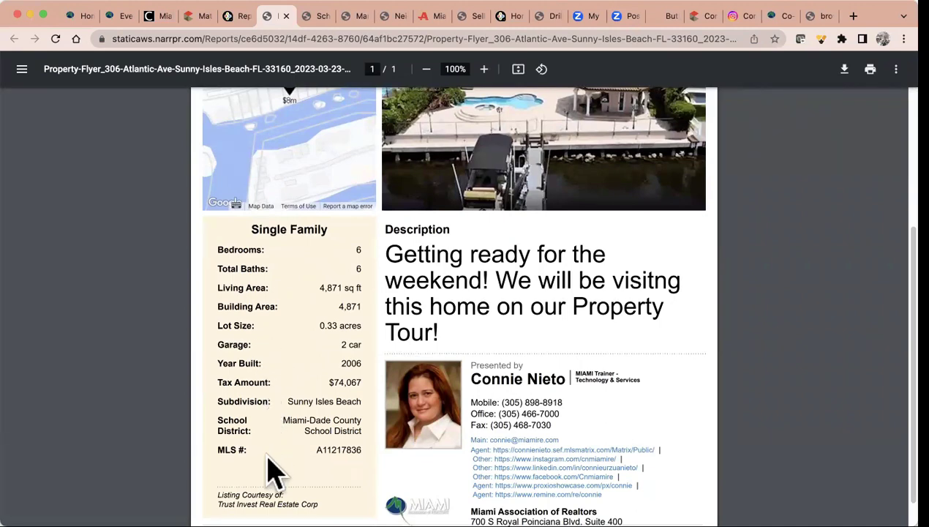
scroll(271, 471, "down", 1)
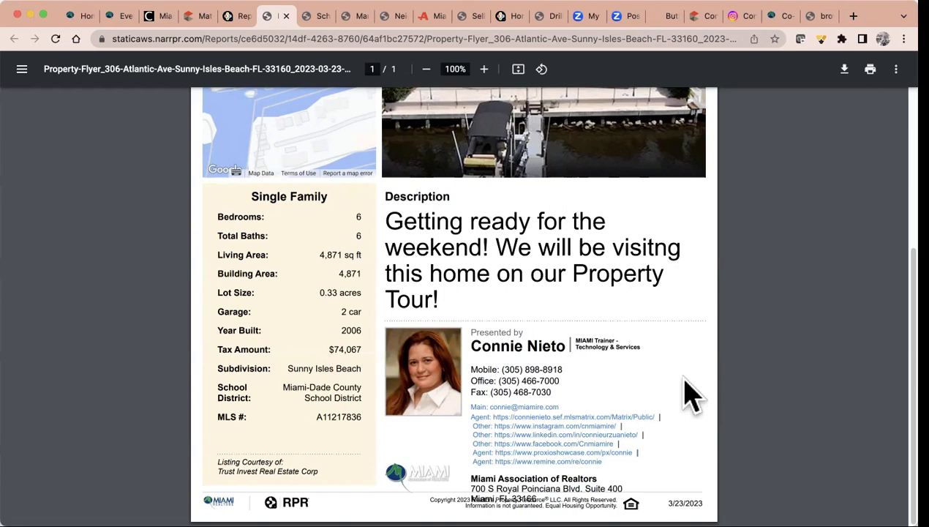
left_click(194, 15)
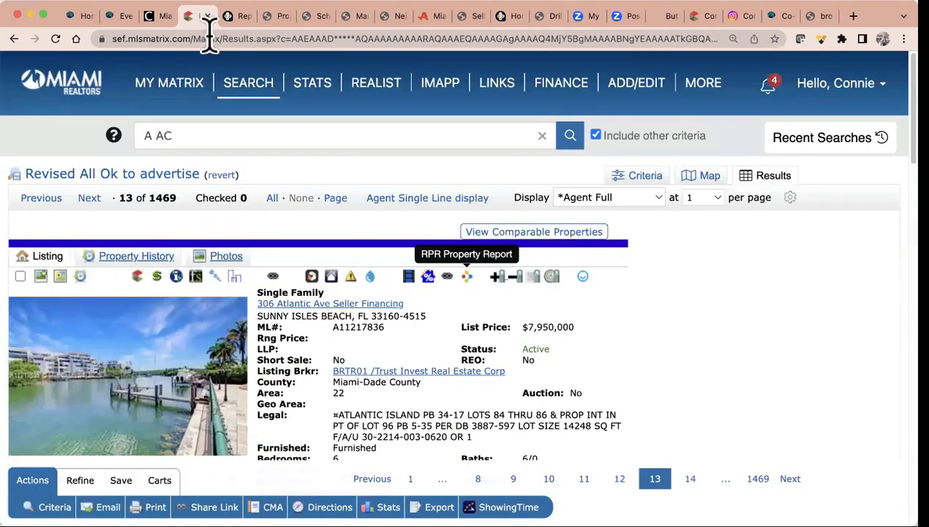
left_click(89, 198)
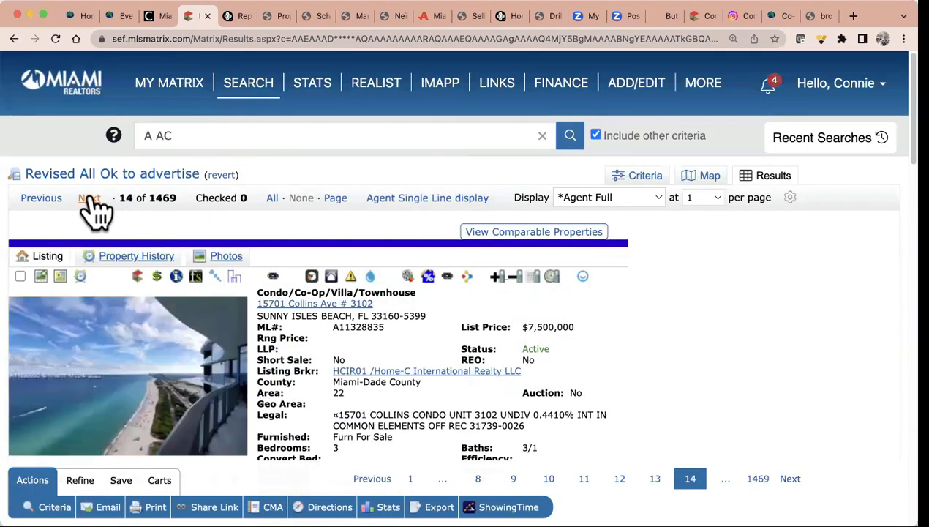
left_click(89, 198)
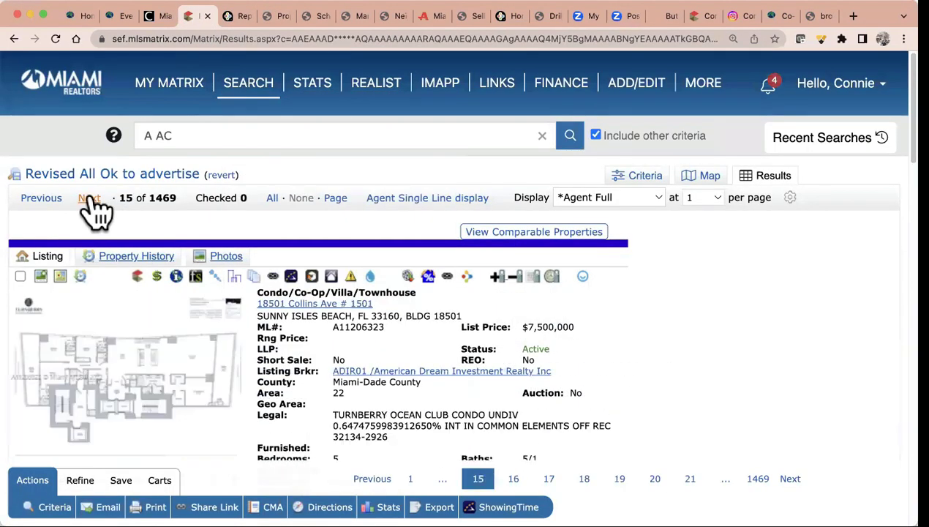
left_click(89, 198)
left_click(90, 198)
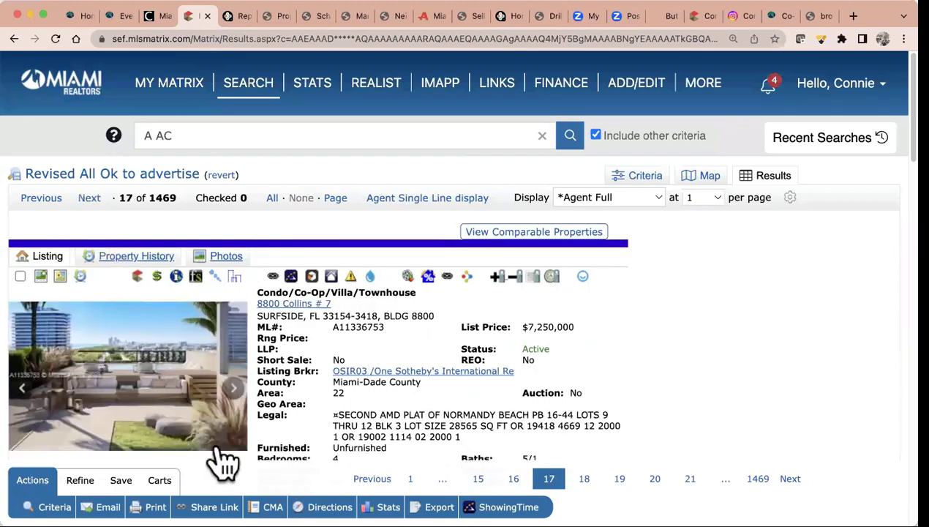
scroll(175, 387, "down", 3)
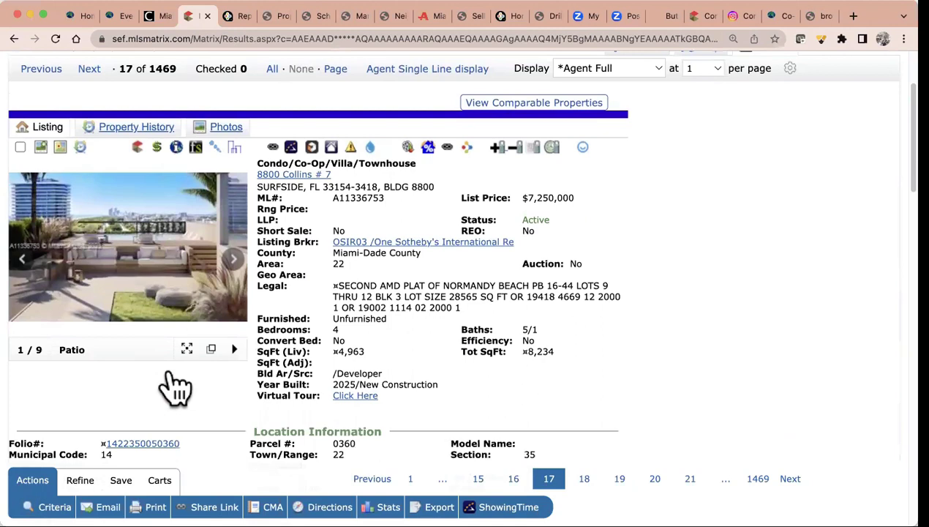
scroll(175, 387, "up", 2)
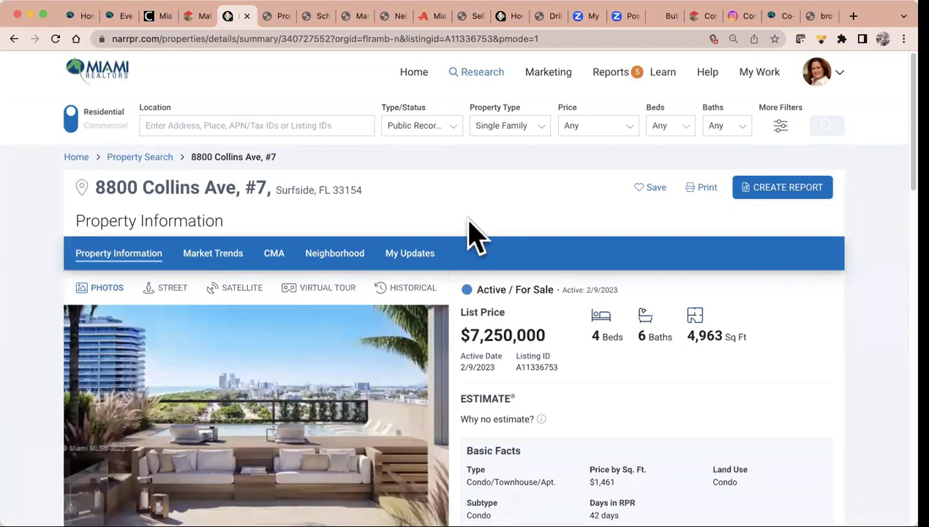
left_click(773, 199)
scroll(771, 201, "down", 3)
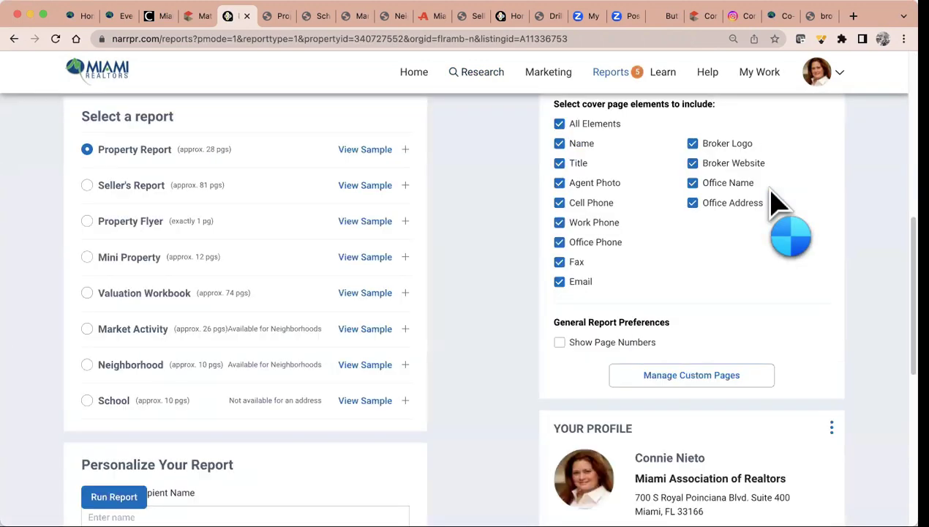
left_click(88, 221)
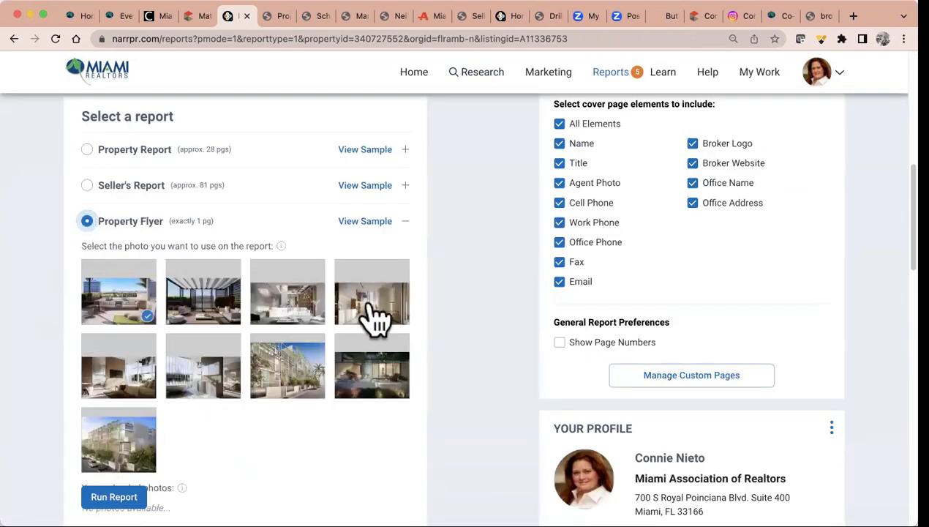
scroll(374, 316, "down", 1)
scroll(372, 310, "down", 2)
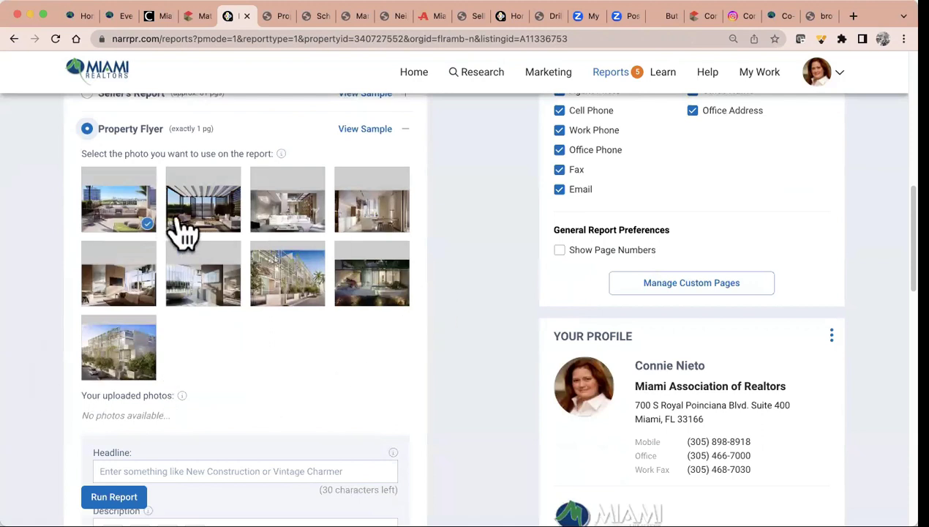
left_click(220, 233)
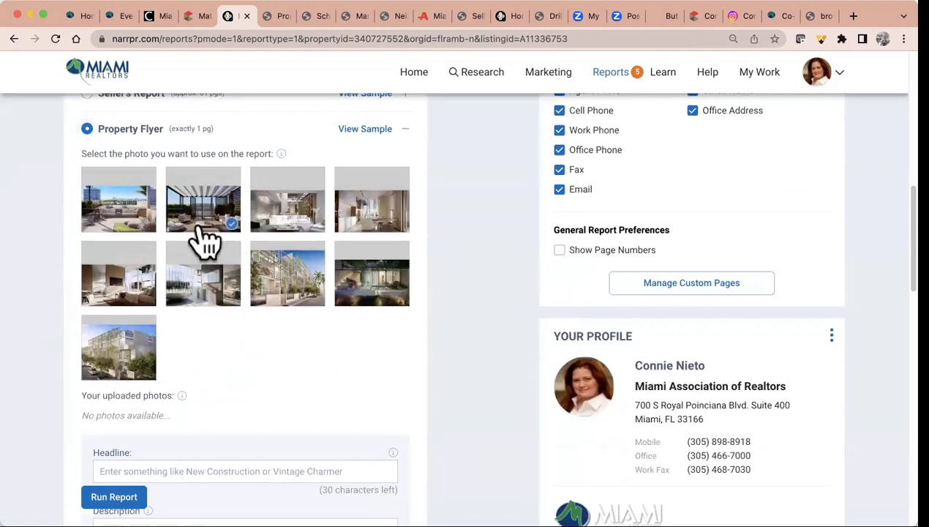
Set headline 'OPEN HOUSE' and description 'Luxurious Condo! Contact me for details! Can't wait to have you move in!'
left_click(189, 470)
type("OPEN HOUSE")
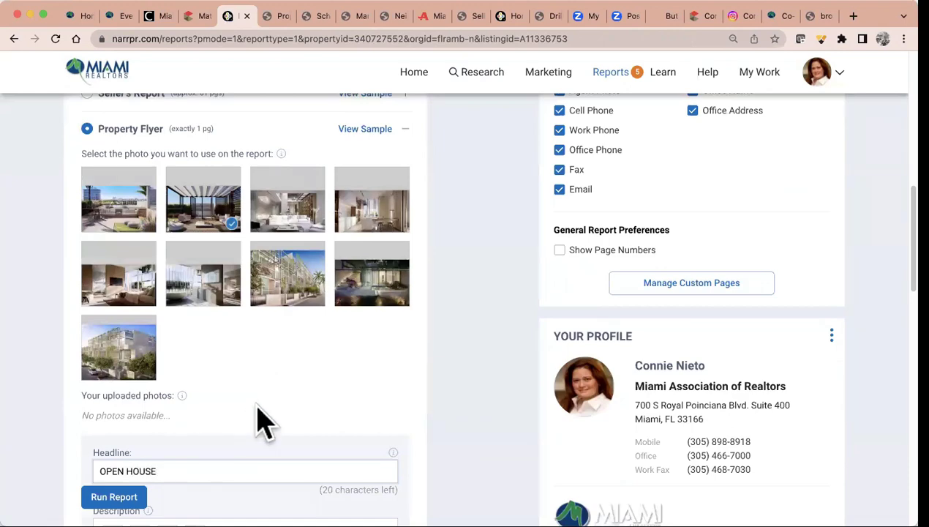
scroll(259, 421, "down", 5)
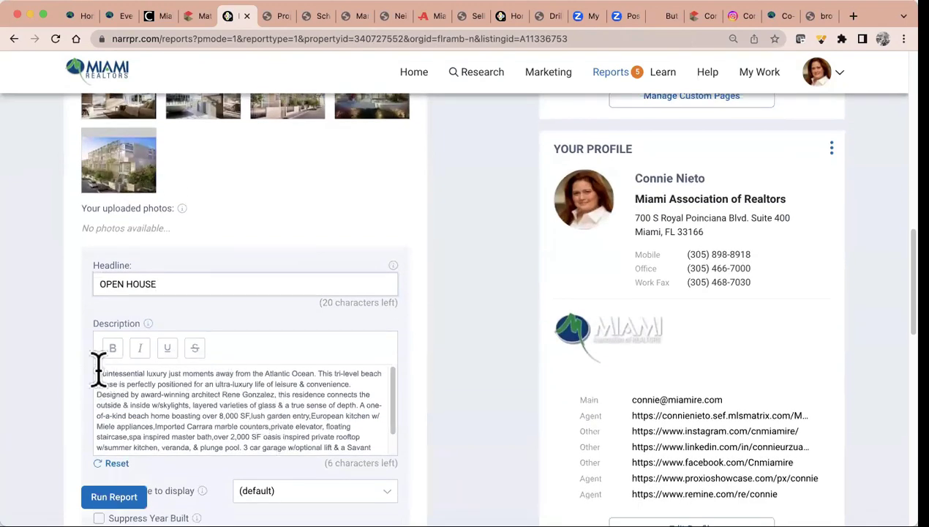
left_click_drag(97, 369, 424, 497)
type("L")
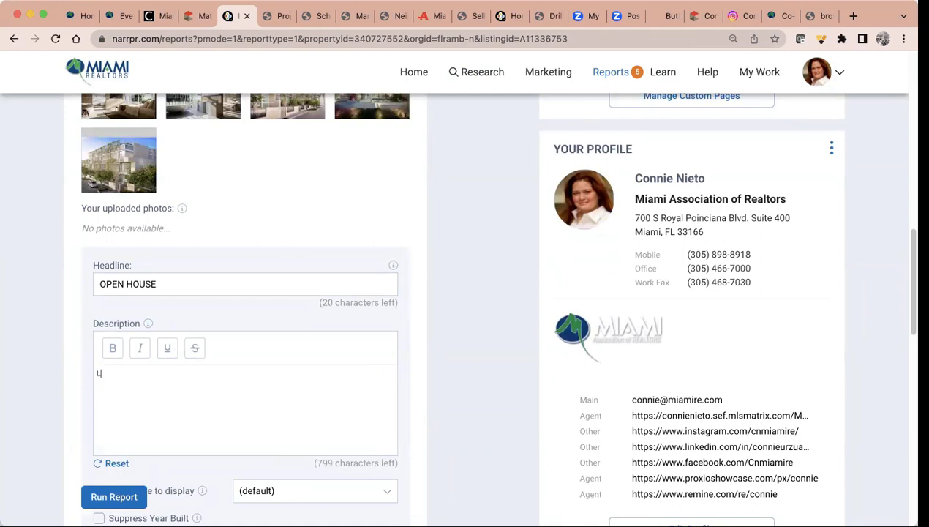
type("uxurious Condo! Conta")
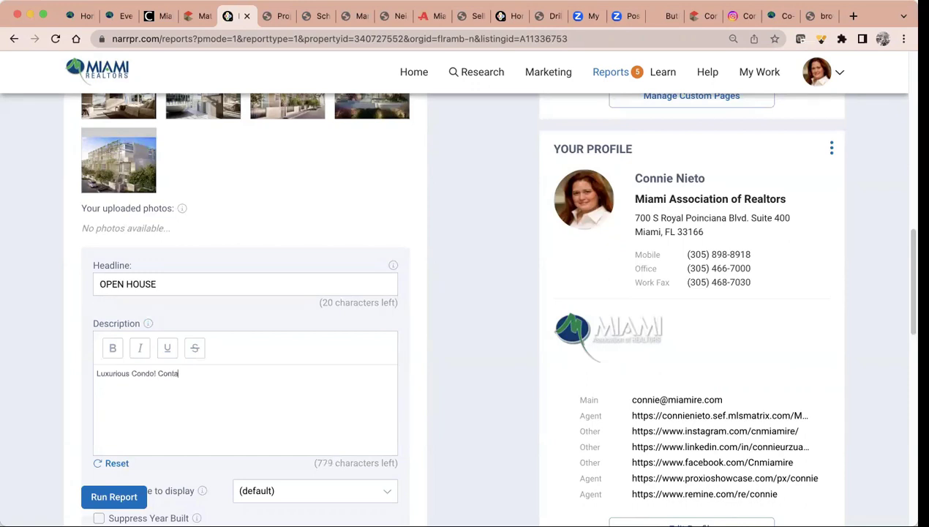
type("ct me for details! Can't w")
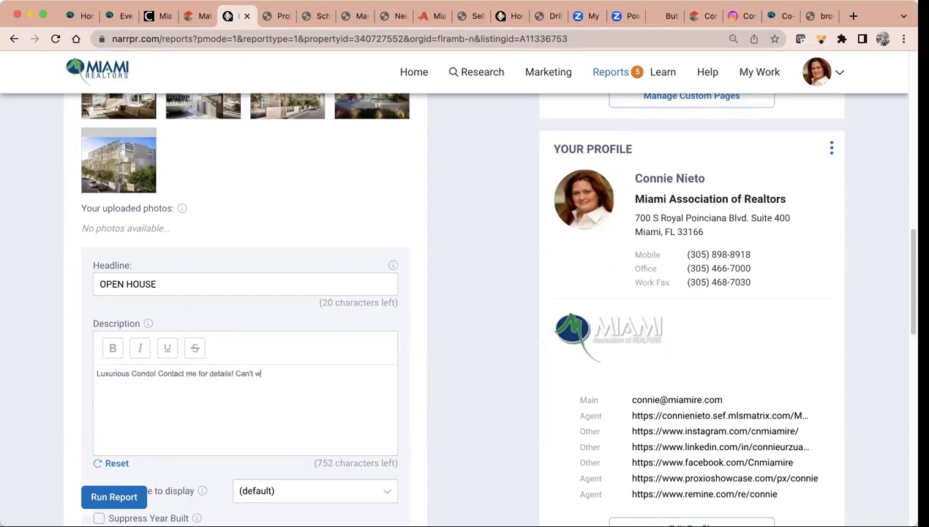
type("ait to have you move in!")
scroll(468, 483, "down", 3)
scroll(472, 482, "down", 12)
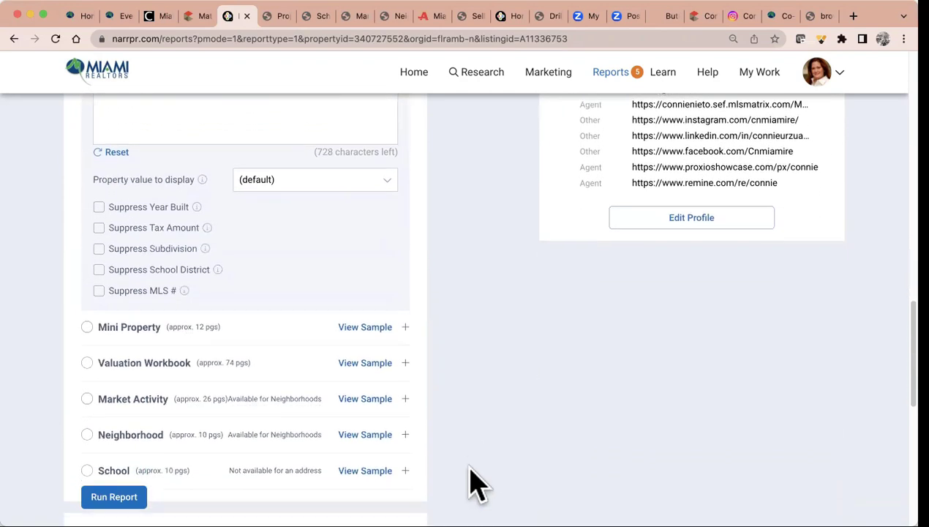
scroll(472, 483, "down", 5)
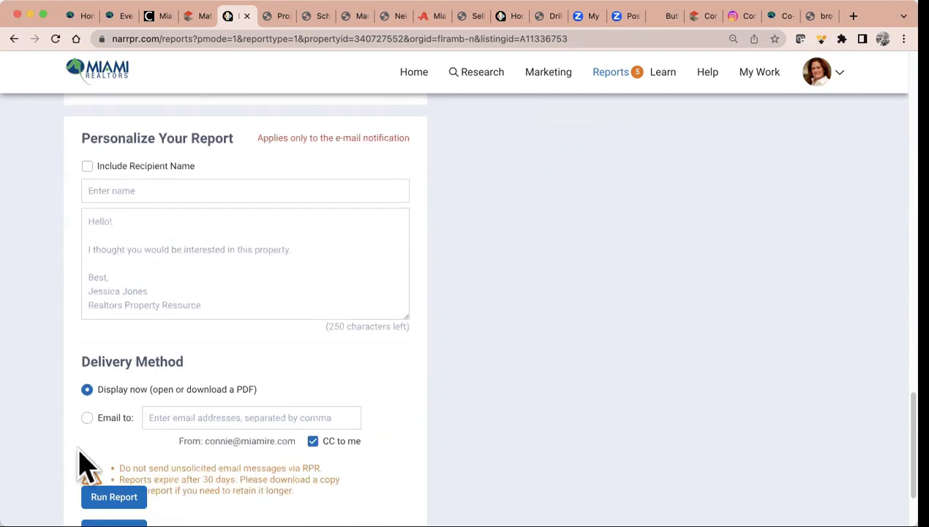
left_click(119, 435)
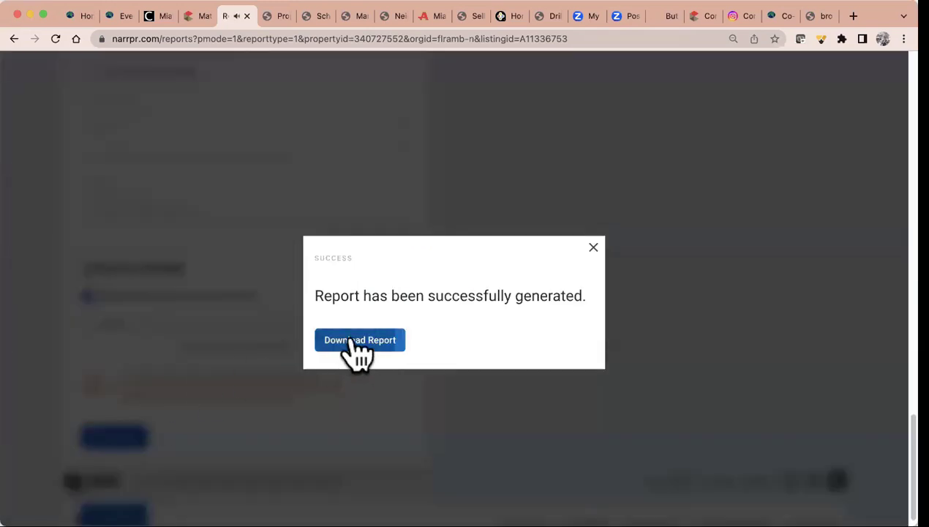
left_click(355, 342)
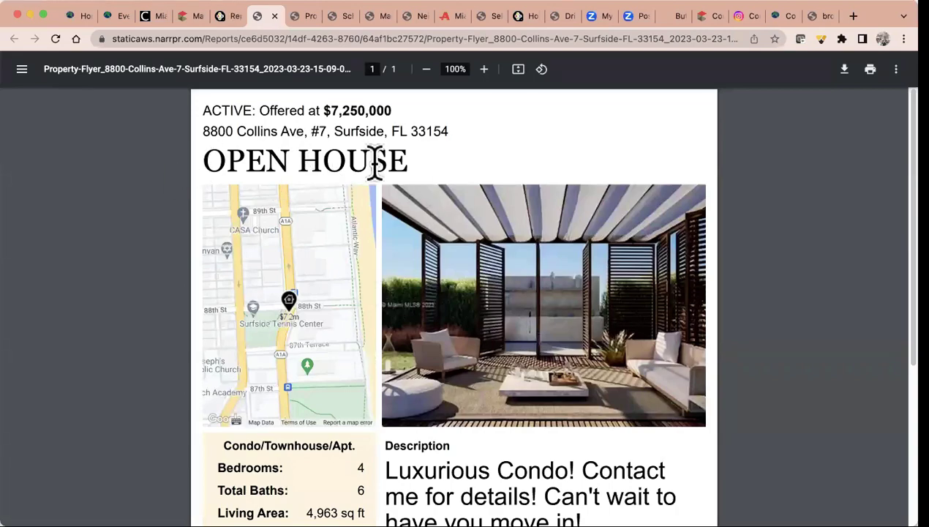
left_click(304, 16)
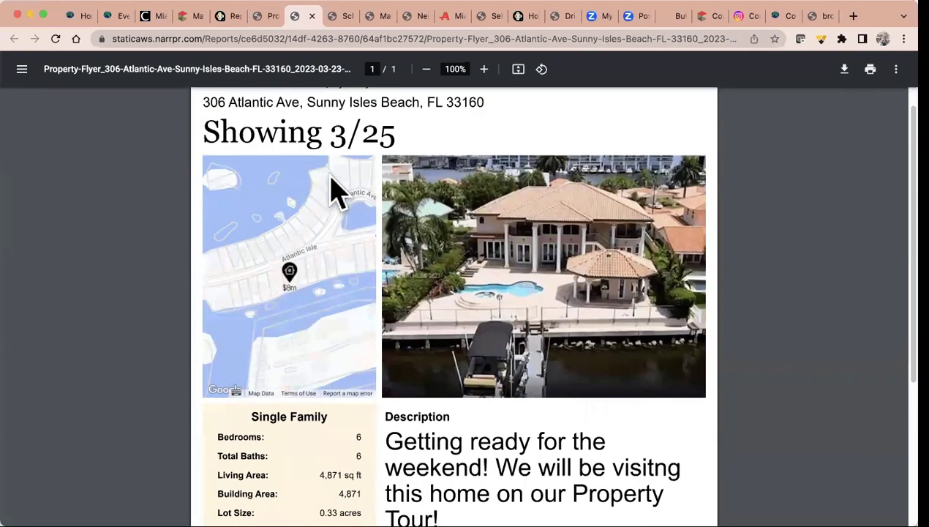
scroll(333, 190, "up", 1)
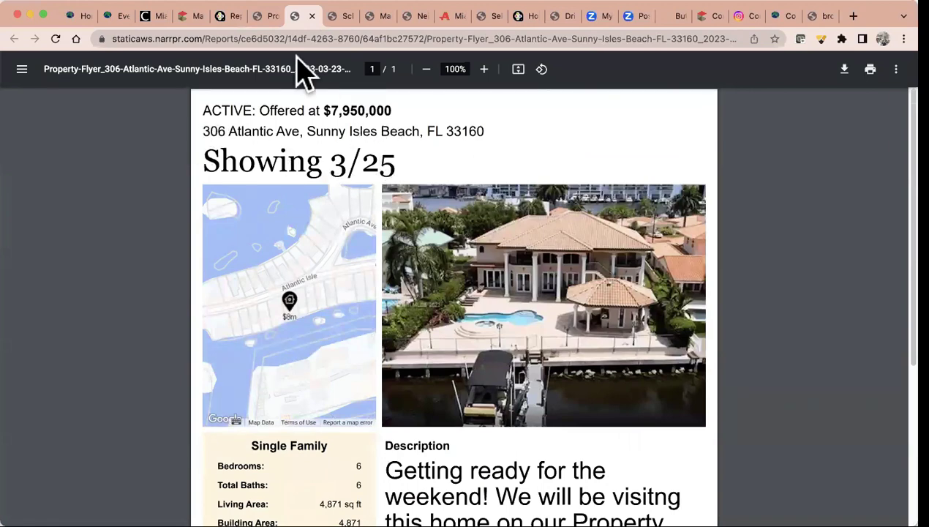
left_click(269, 16)
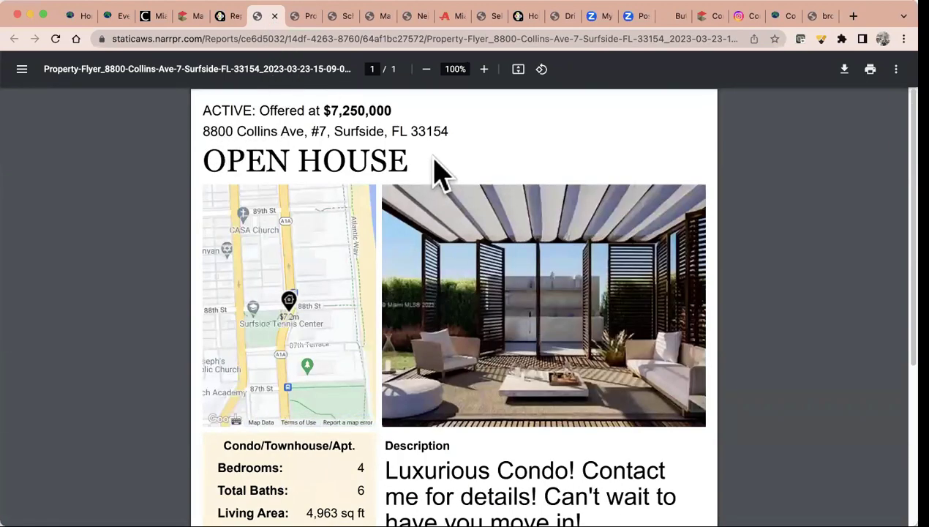
scroll(433, 174, "down", 2)
scroll(510, 249, "down", 2)
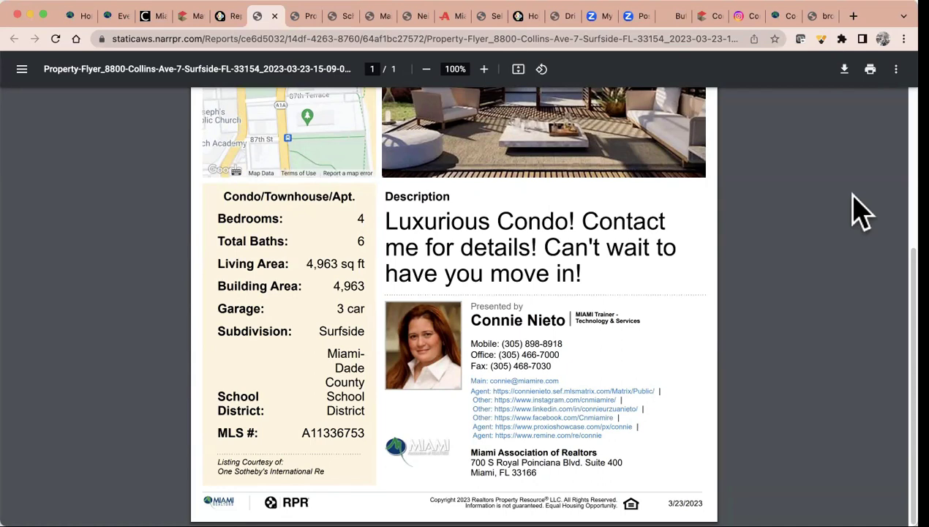
From the RPR home page, search commercial properties in Fort Lauderdale, FL 33324
left_click(225, 16)
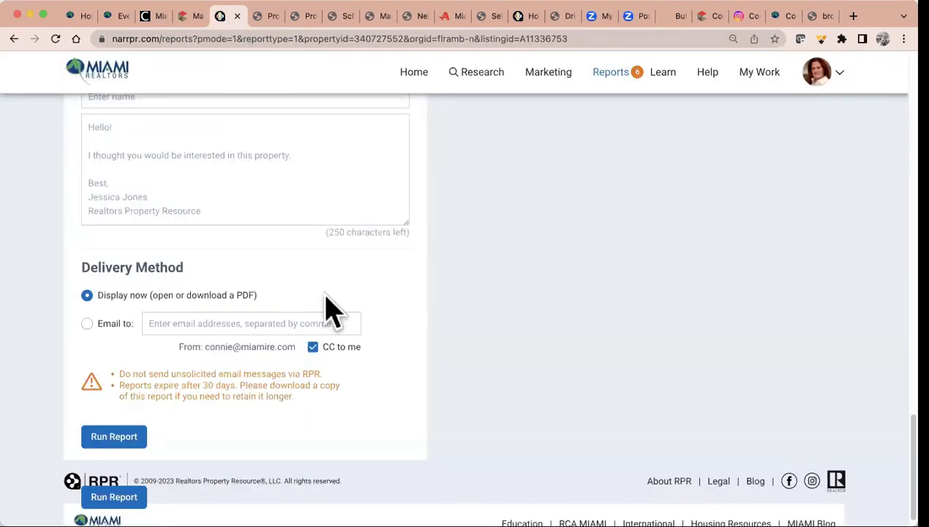
left_click(414, 72)
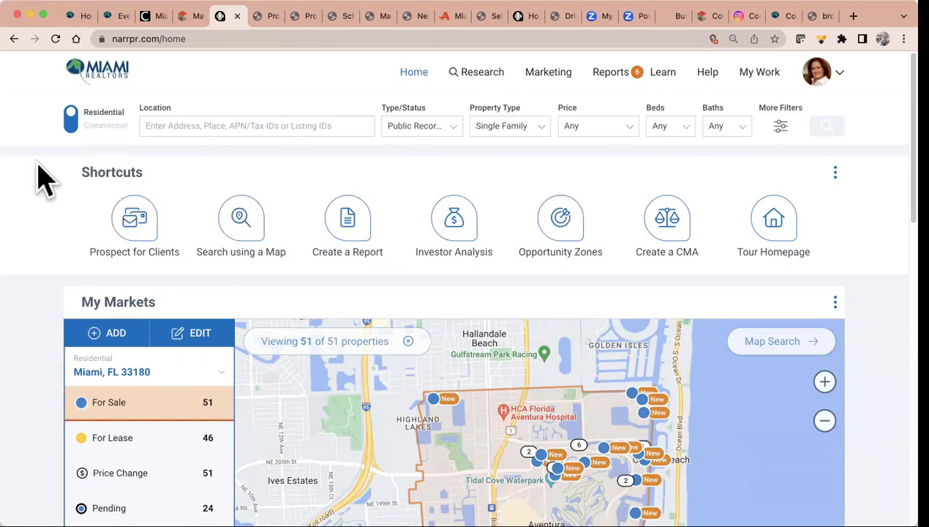
left_click(71, 123)
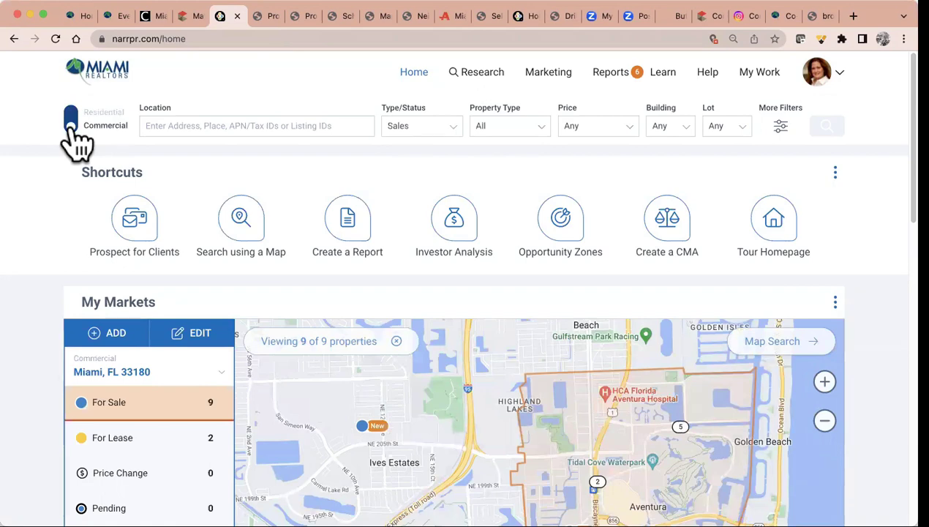
left_click(169, 126)
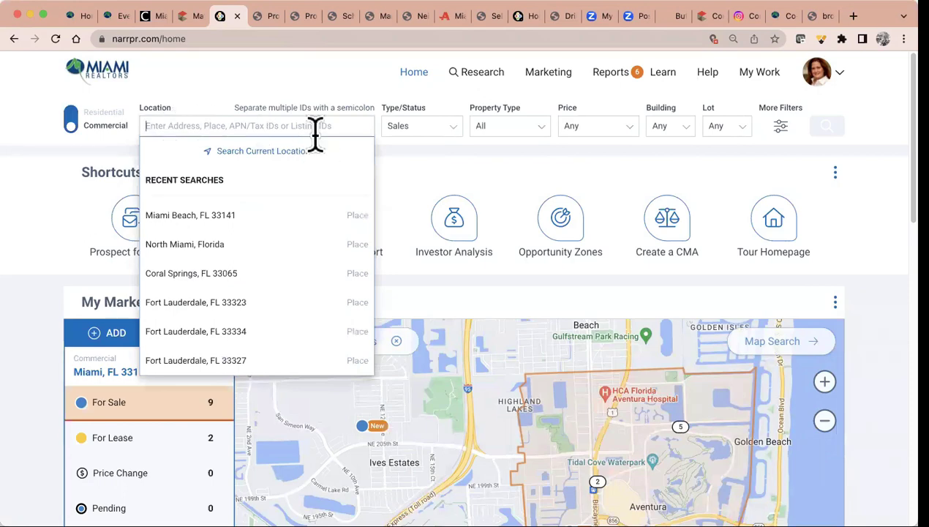
type("333")
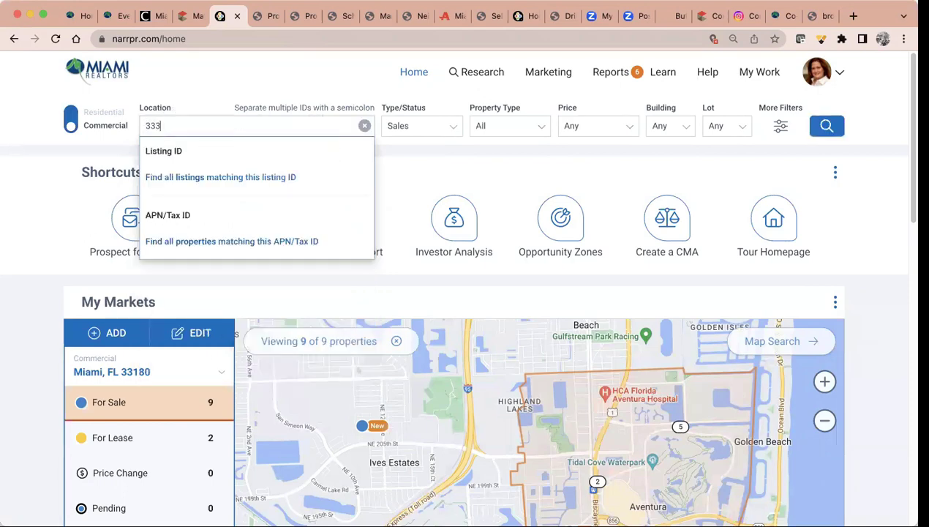
type("24")
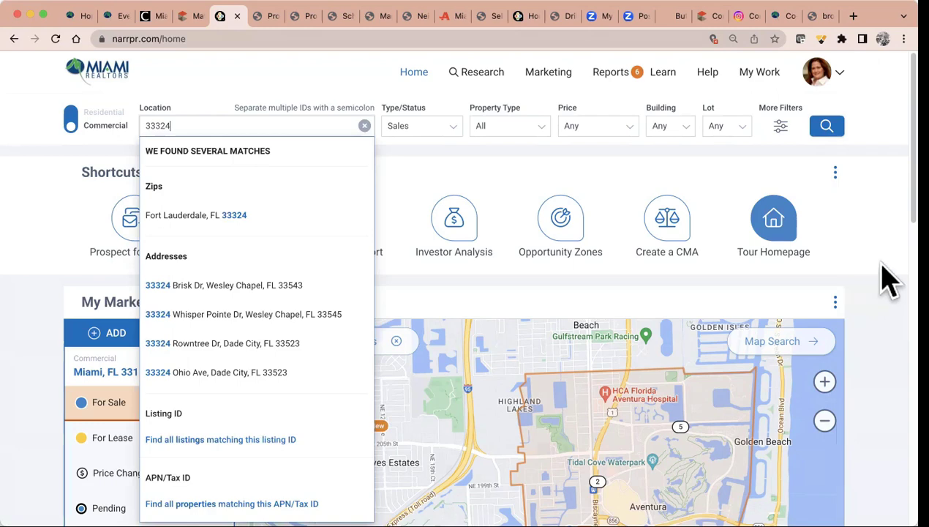
left_click(220, 234)
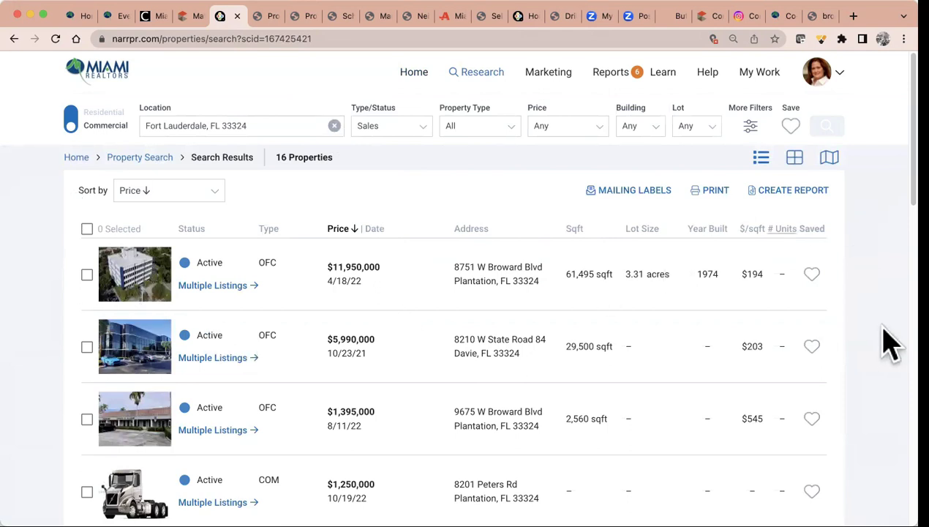
Run a Trade Area Report on the 16-property 33324 results
left_click(788, 194)
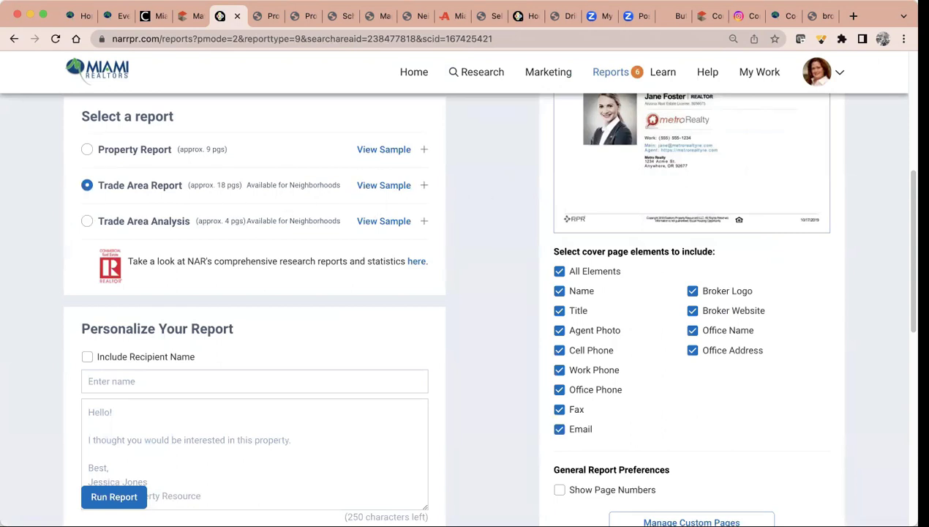
left_click(92, 491)
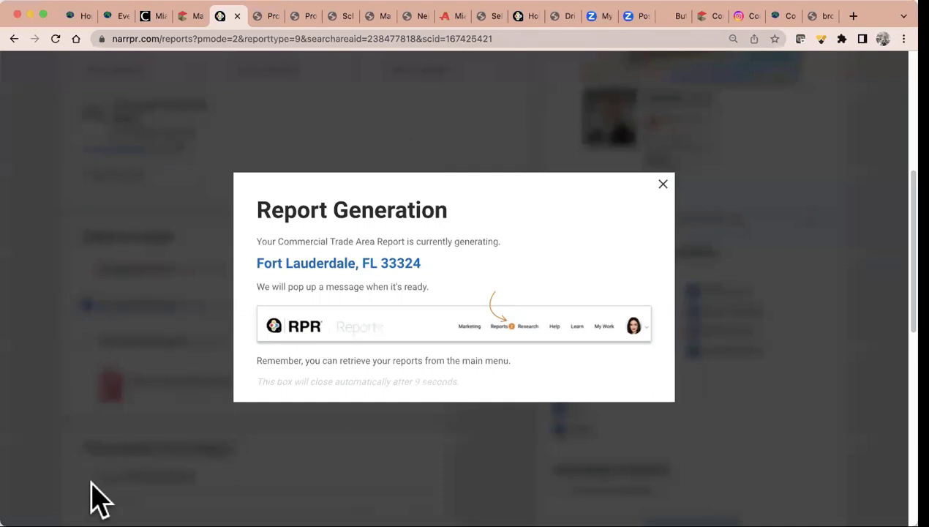
left_click(663, 184)
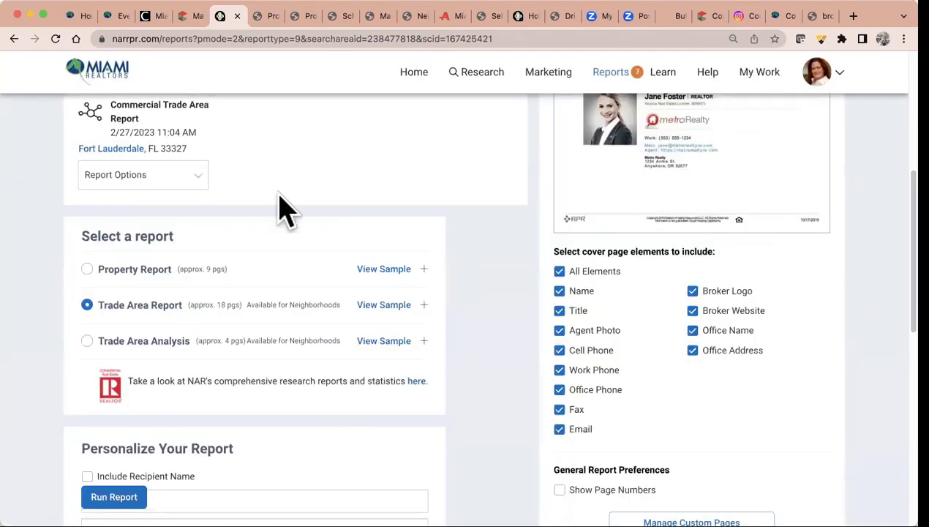
Search commercial properties in North Miami Beach, FL 33160 from the home page
scroll(245, 191, "up", 5)
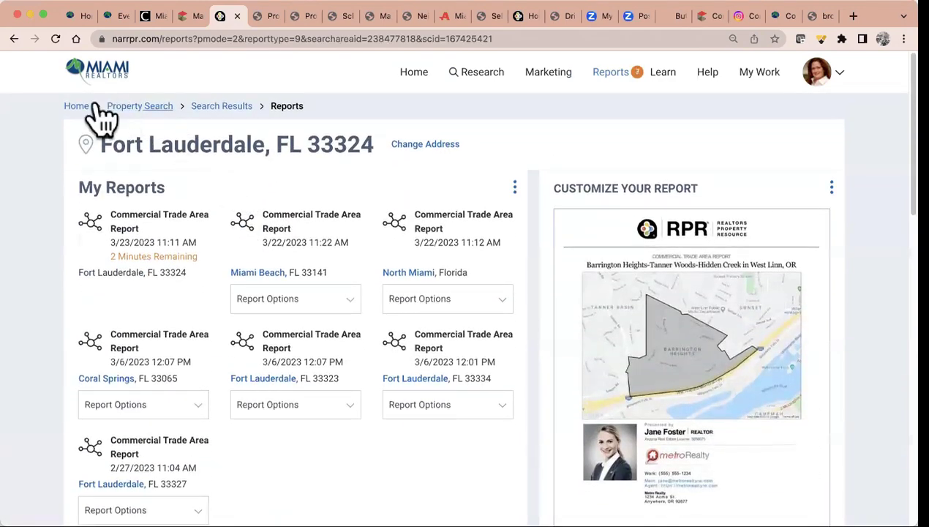
left_click(76, 107)
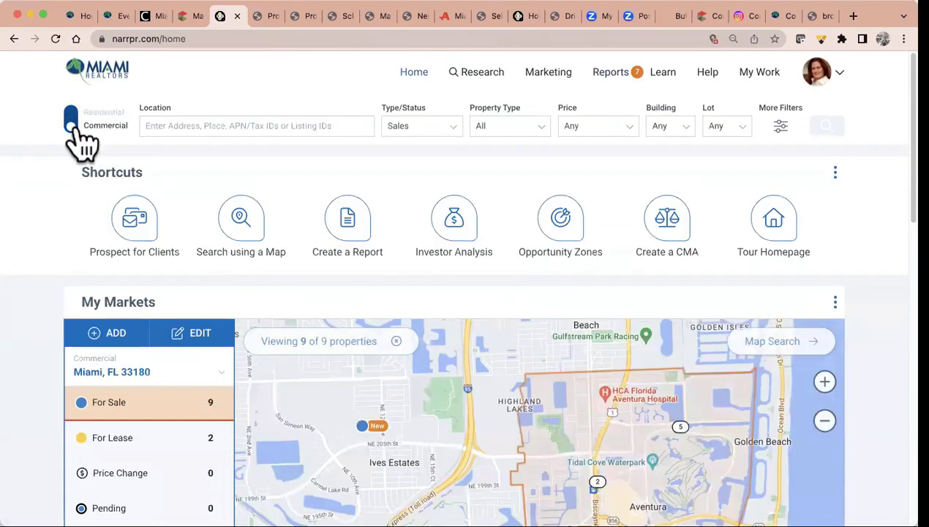
left_click(207, 119)
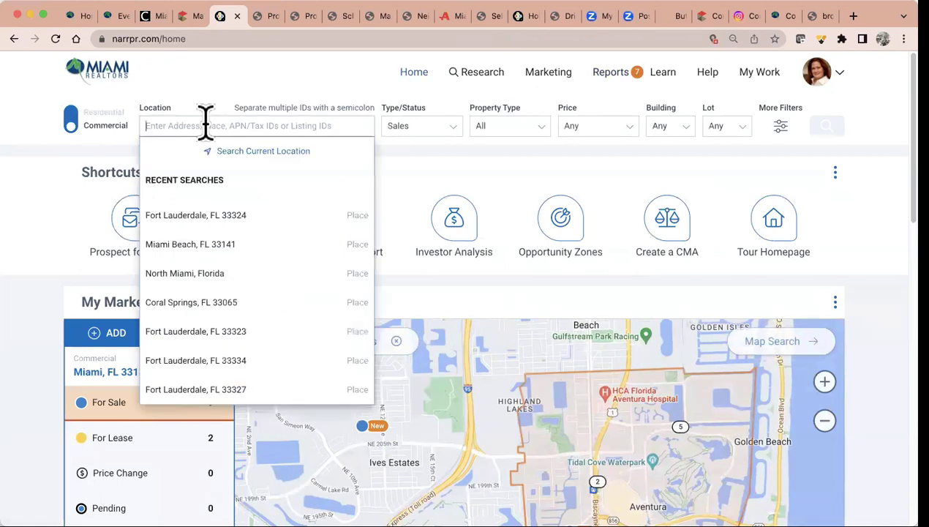
type("33160")
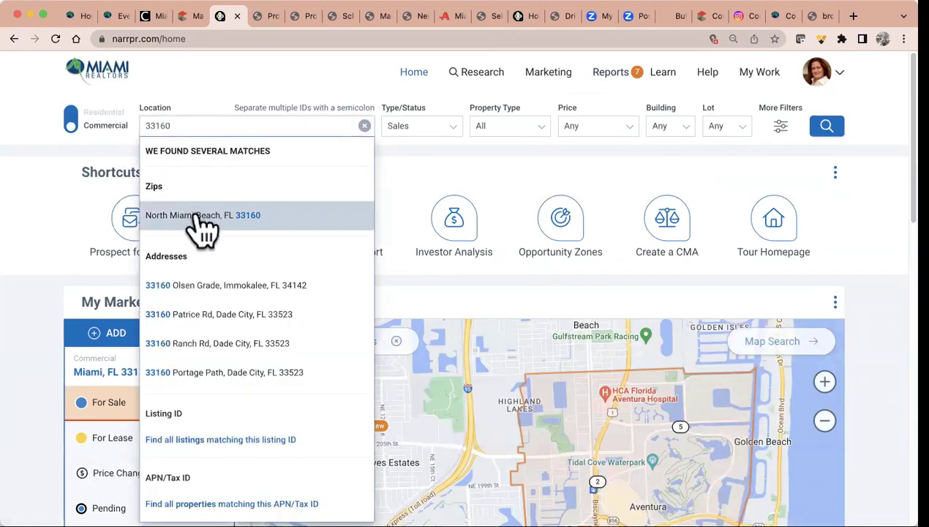
left_click(202, 213)
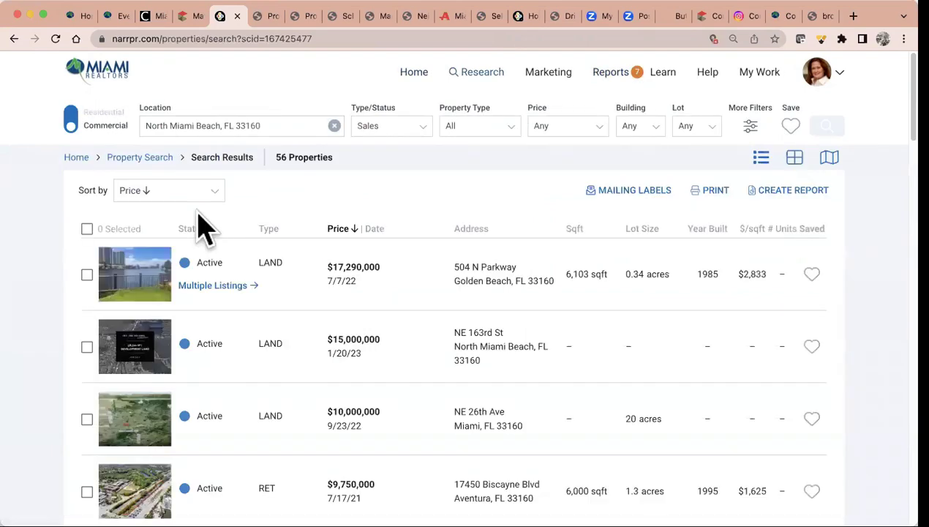
Run a Trade Area Report on the 56-property 33160 results
left_click(786, 192)
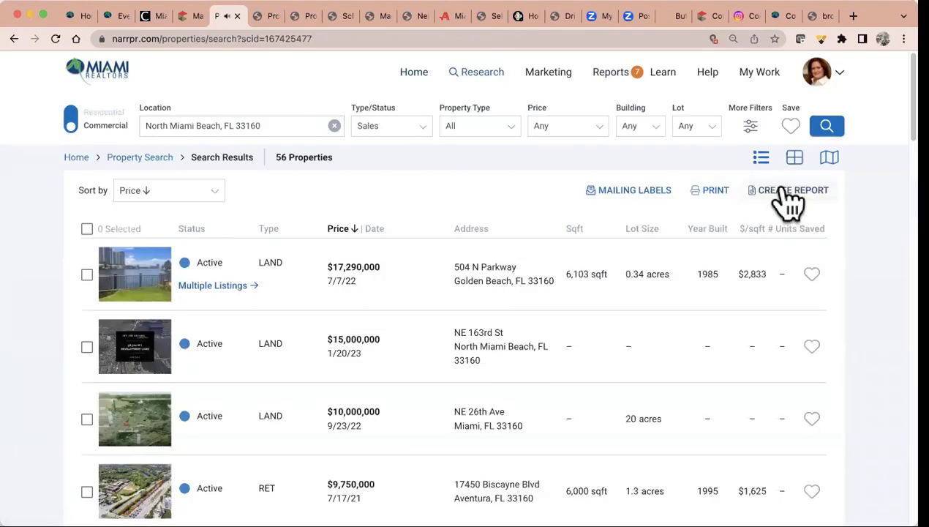
scroll(746, 207, "down", 5)
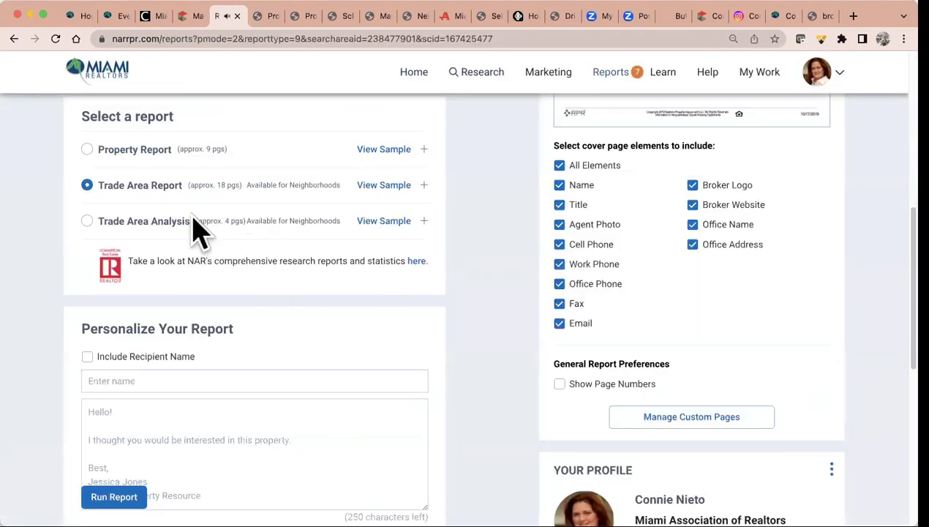
left_click(114, 495)
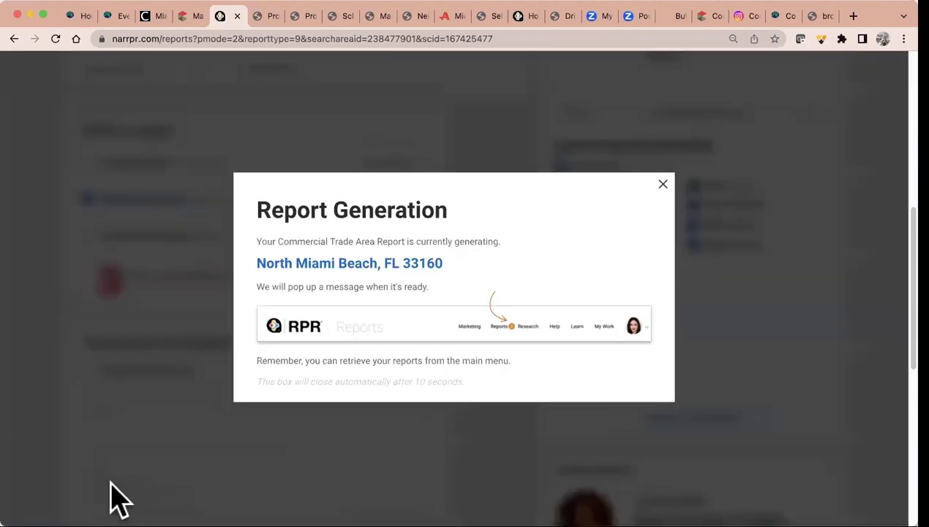
Dismiss the report notice and scroll the 33324 PDF to page 5's Top Tapestry Segments table
left_click(663, 184)
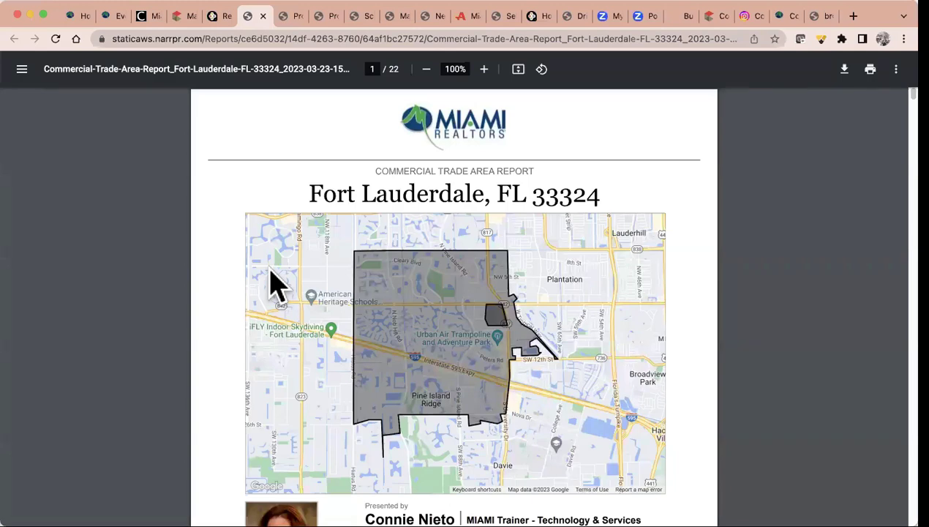
scroll(623, 374, "down", 3)
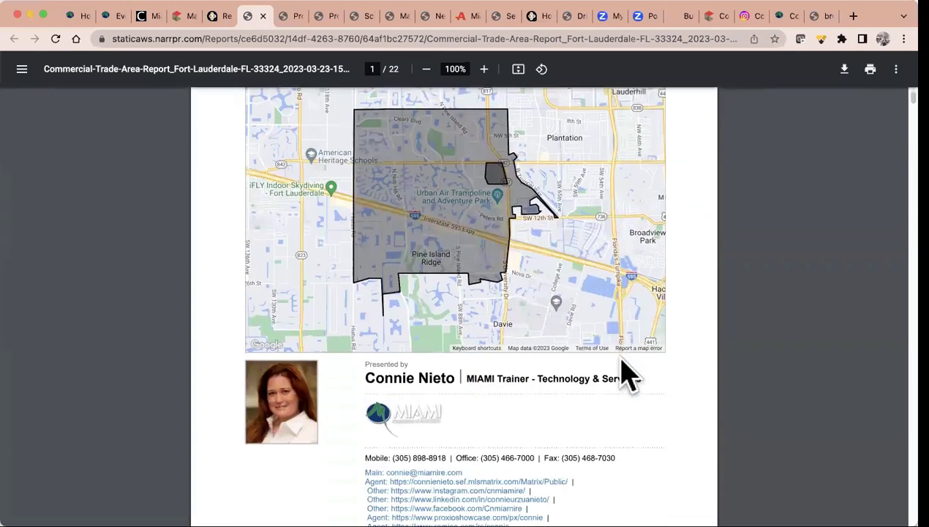
scroll(623, 373, "down", 3)
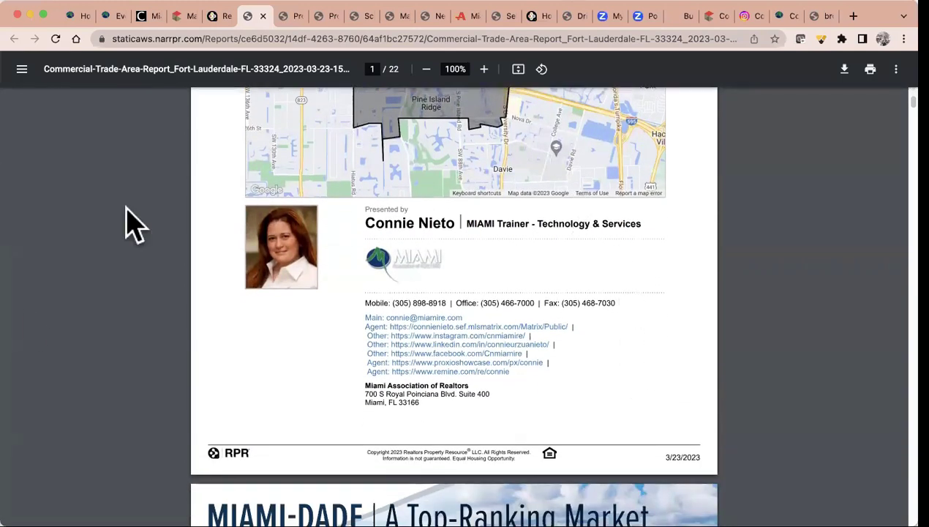
scroll(643, 321, "down", 15)
scroll(644, 322, "down", 15)
scroll(644, 322, "down", 5)
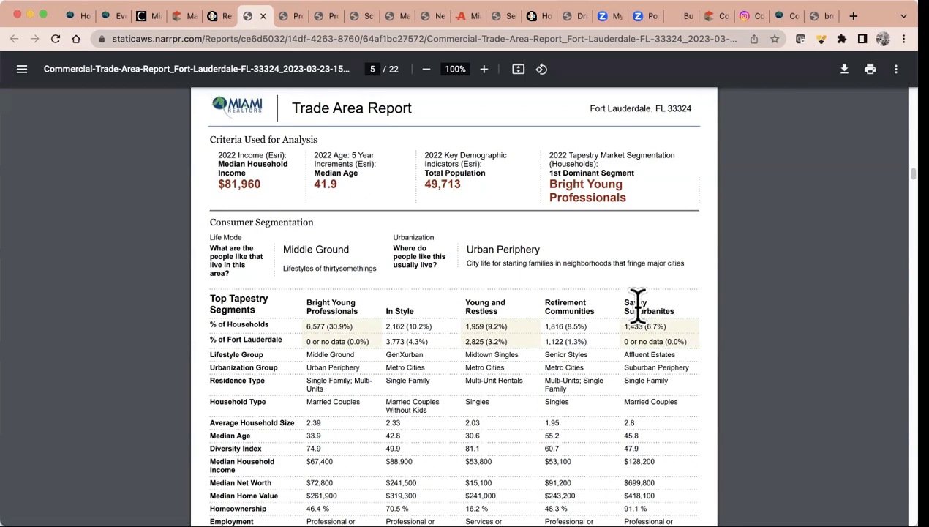
Scroll past the Tapestry table to page 6's Bright Young Professionals profile (30.9% locally, 2.3% nationally)
scroll(638, 304, "down", 4)
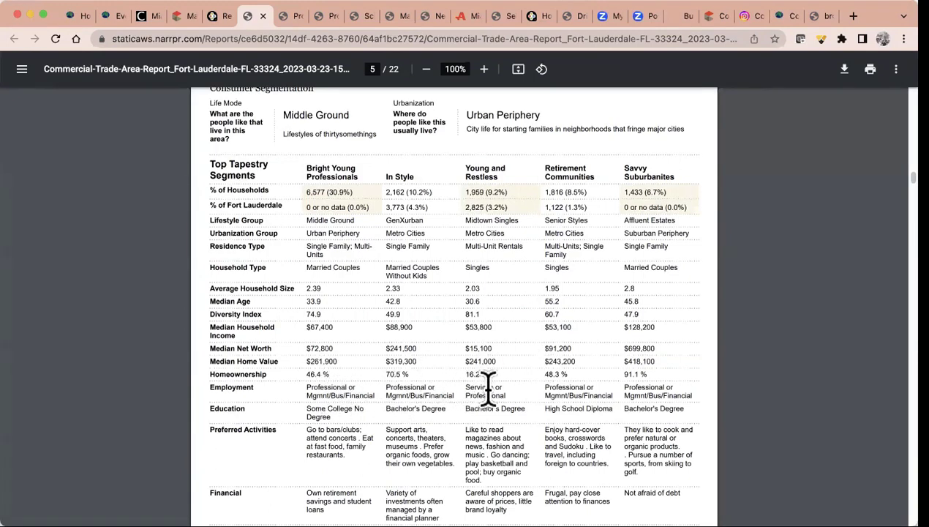
scroll(278, 432, "down", 2)
right_click(276, 430)
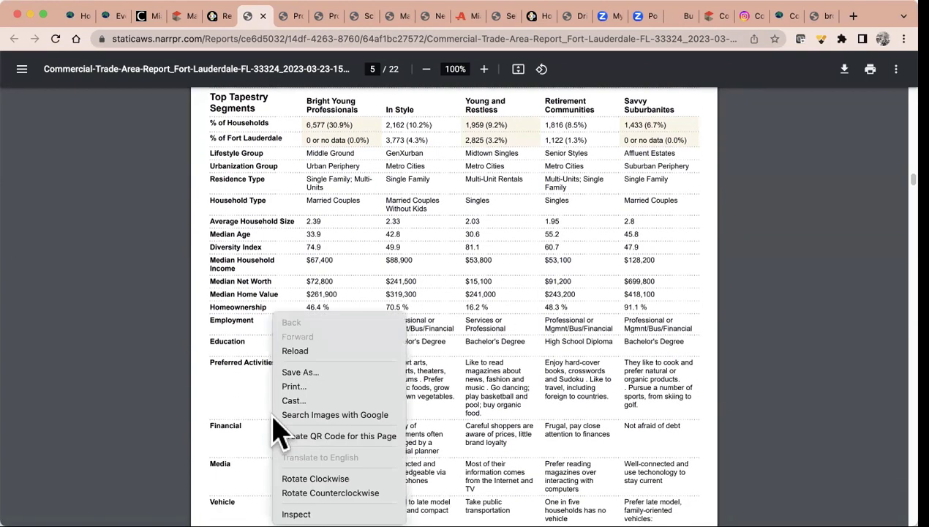
left_click(164, 425)
scroll(265, 446, "down", 1)
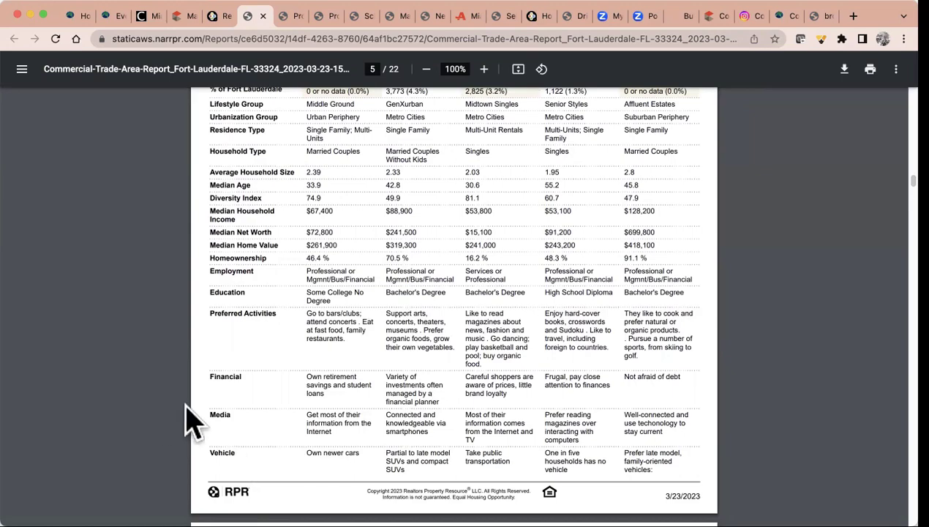
scroll(379, 413, "down", 2)
scroll(379, 413, "up", 5)
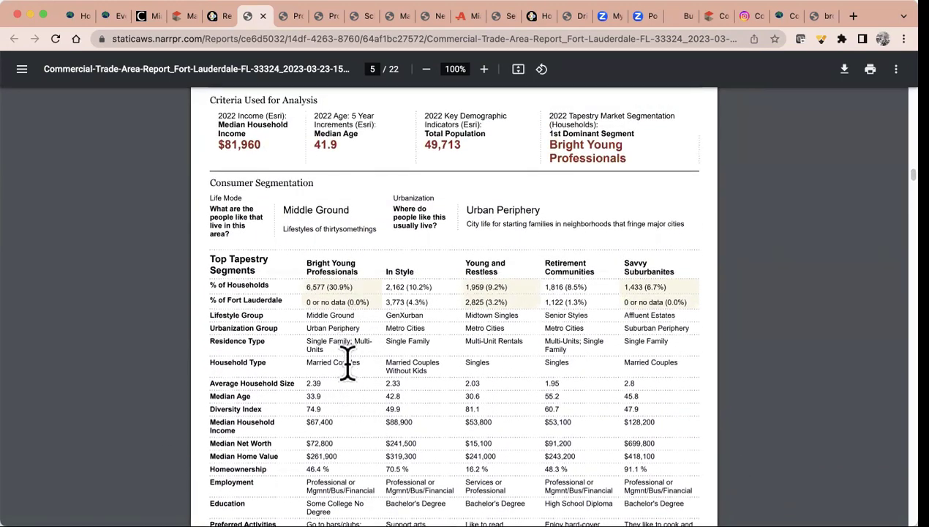
scroll(345, 369, "down", 10)
scroll(346, 360, "down", 3)
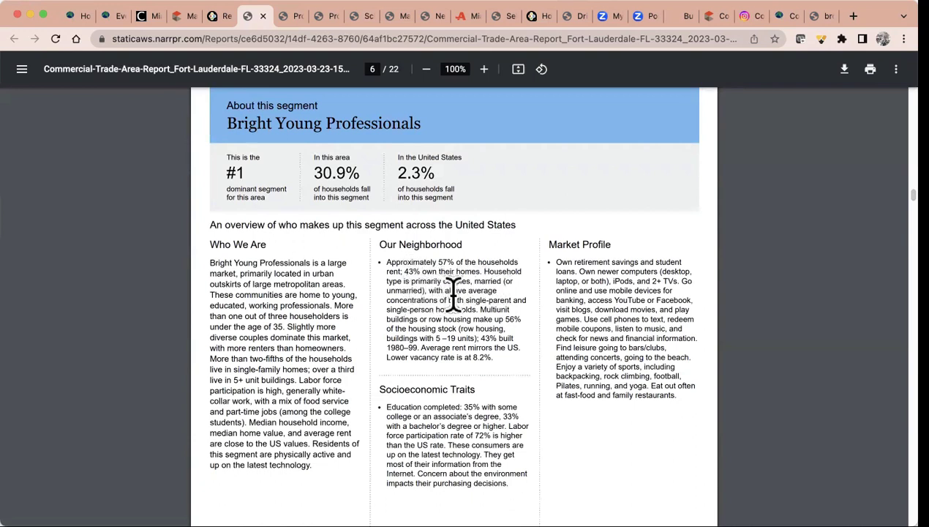
Scroll to page 7's In Style segment, showing 10.2% of households locally and 2.2% nationally
scroll(450, 446, "down", 1)
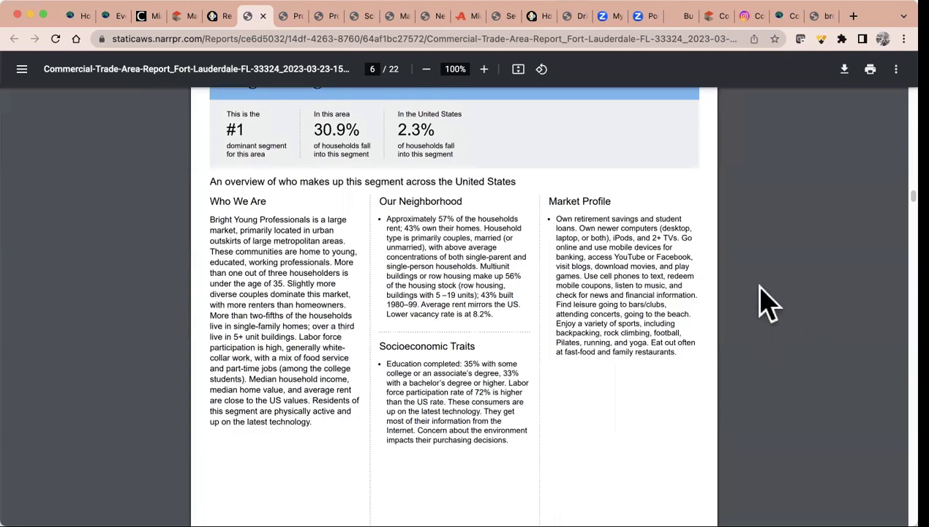
scroll(389, 322, "down", 6)
scroll(395, 355, "down", 5)
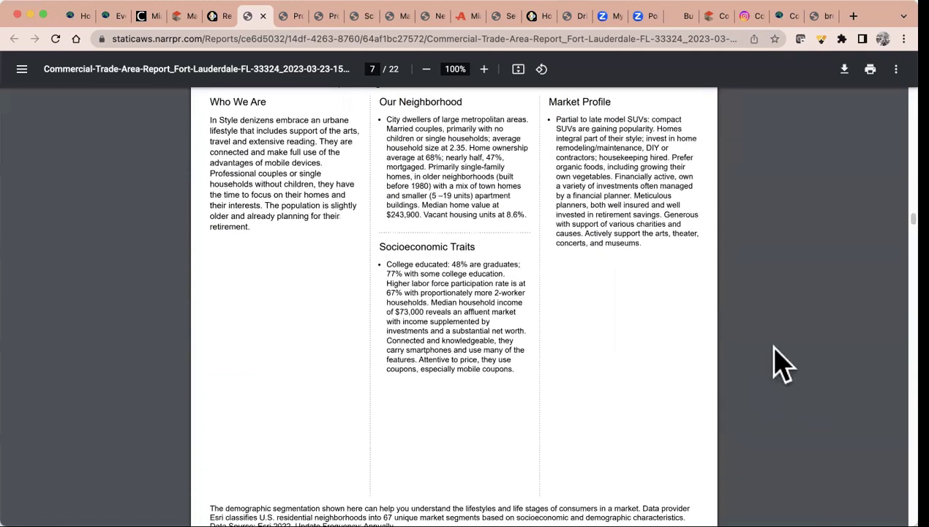
Open the new North Miami Beach 33160 report PDF and scroll to its page 5 Tapestry table
left_click(223, 16)
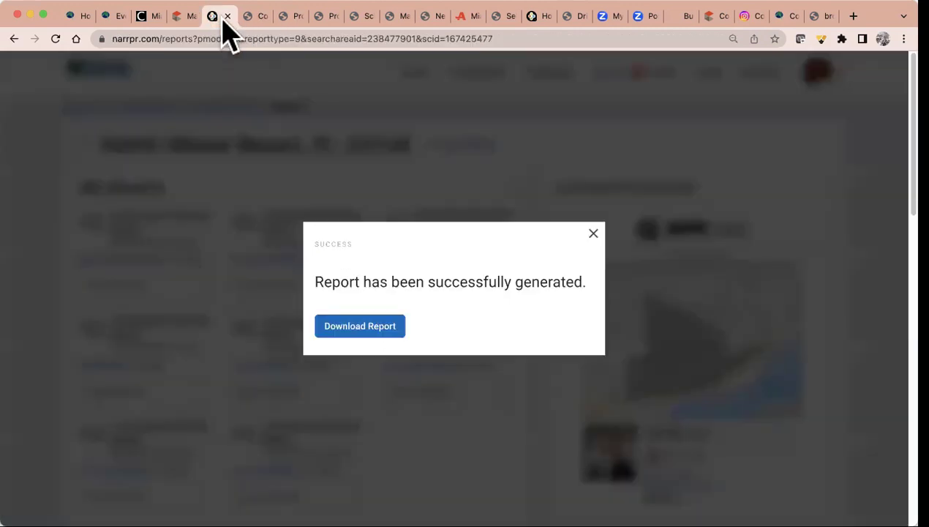
left_click(594, 233)
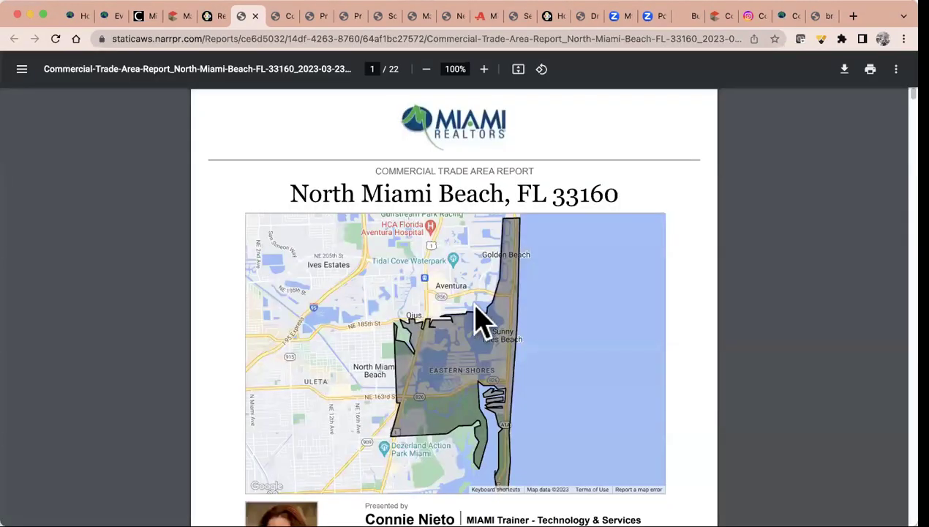
scroll(477, 321, "down", 20)
scroll(477, 322, "down", 20)
scroll(477, 322, "up", 4)
scroll(477, 322, "down", 1)
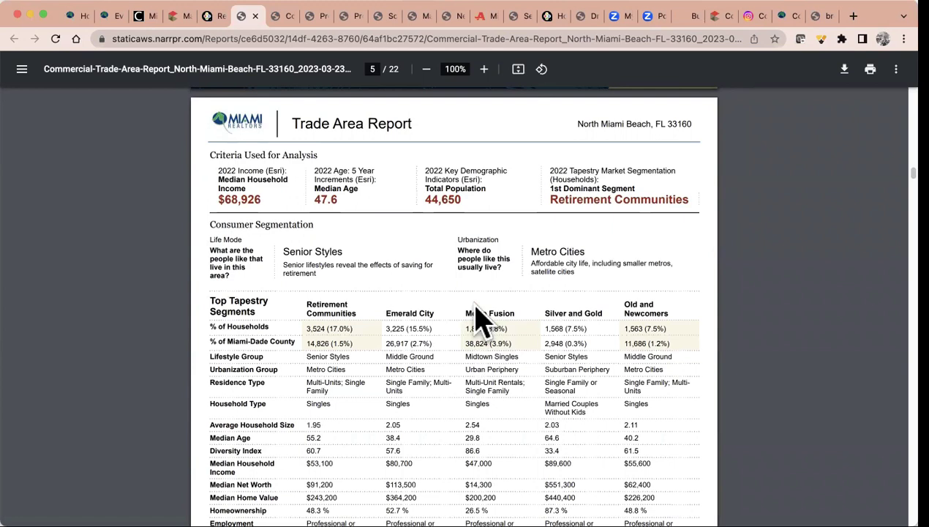
scroll(475, 318, "down", 3)
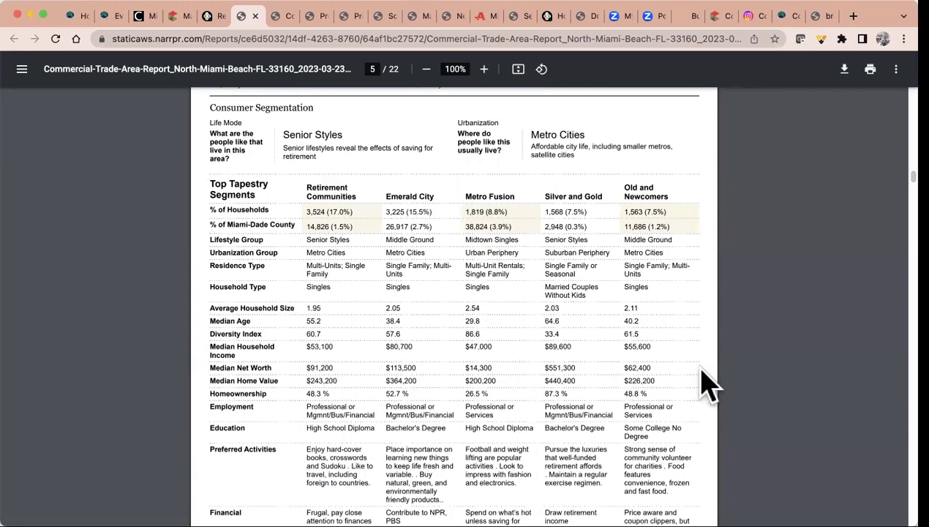
scroll(524, 340, "down", 2)
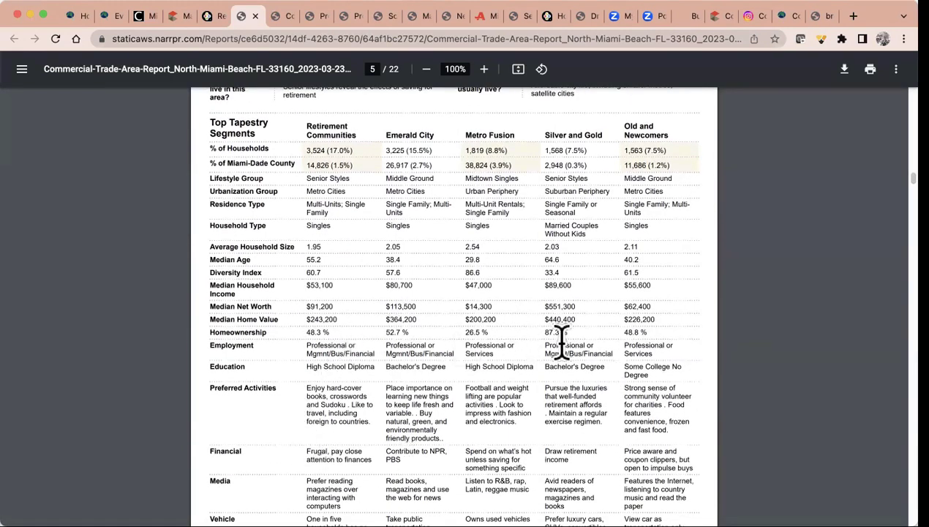
scroll(298, 430, "down", 5)
Scroll the 33160 report to page 6's Retirement Communities segment profile
scroll(297, 419, "down", 10)
scroll(298, 433, "down", 3)
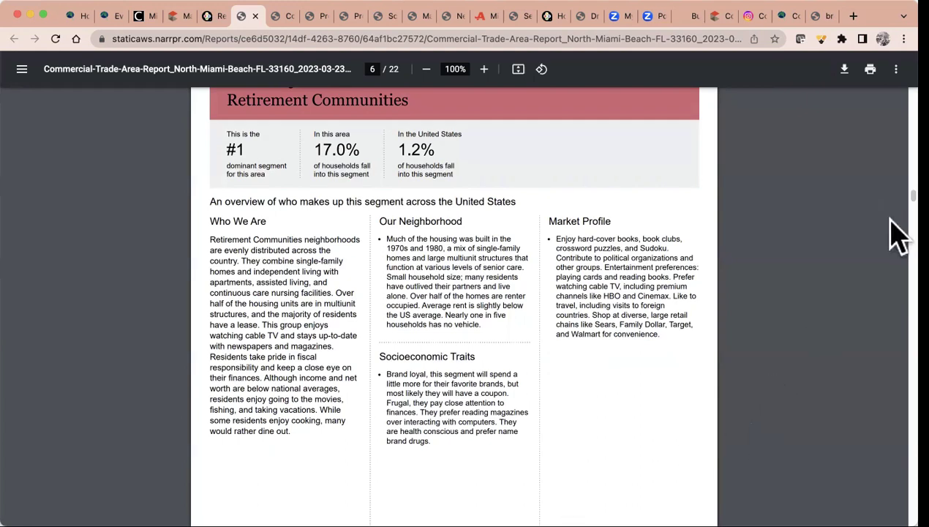
Back in RPR, run a residential property search with Tampa, Florida as the location
left_click(219, 16)
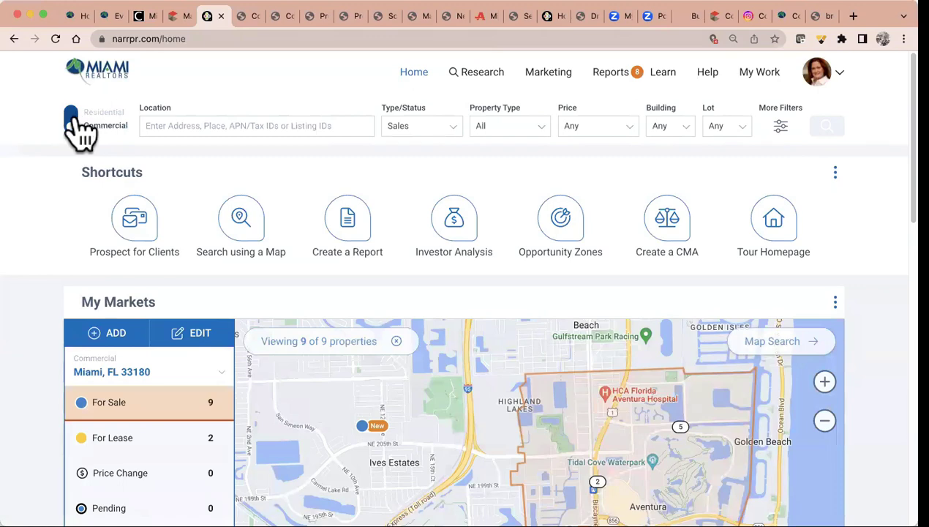
left_click(73, 121)
left_click(198, 129)
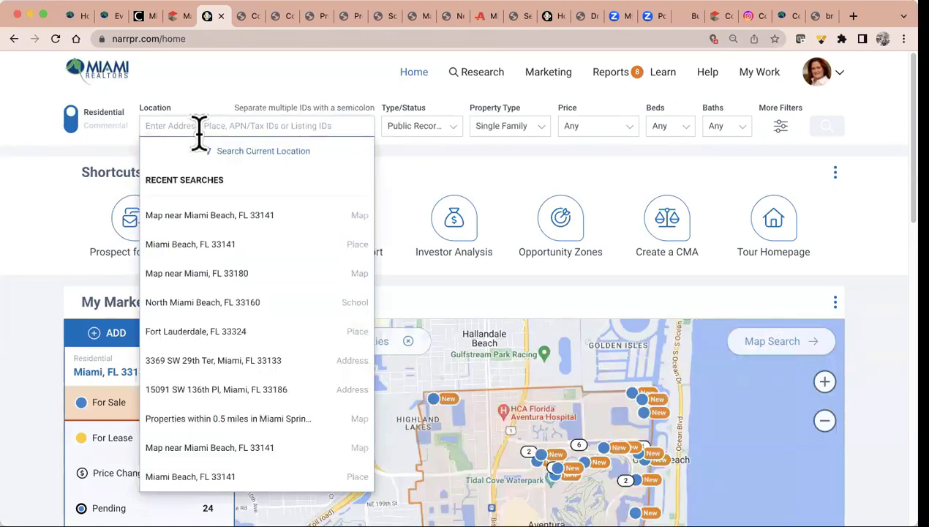
type("Tampa")
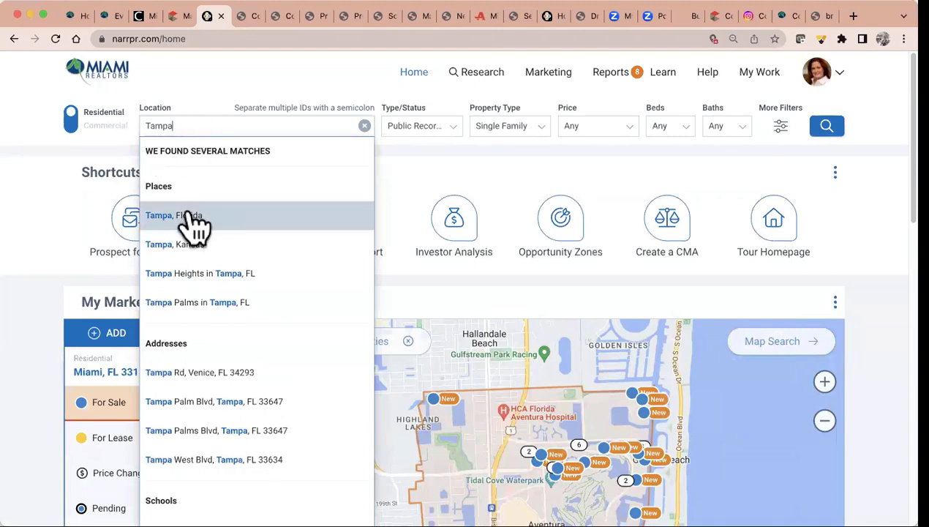
left_click(188, 216)
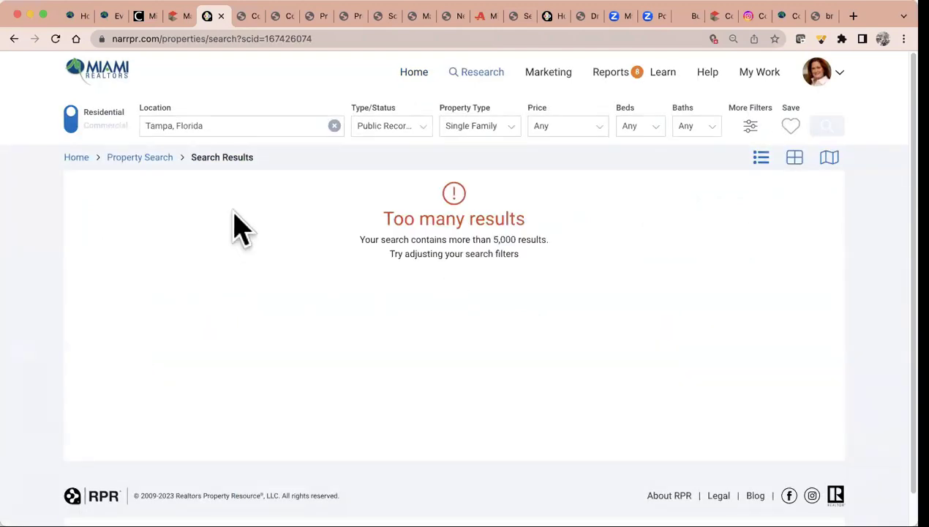
Limit the Tampa search to active For Sale listings and rerun it
left_click(414, 131)
left_click(375, 182)
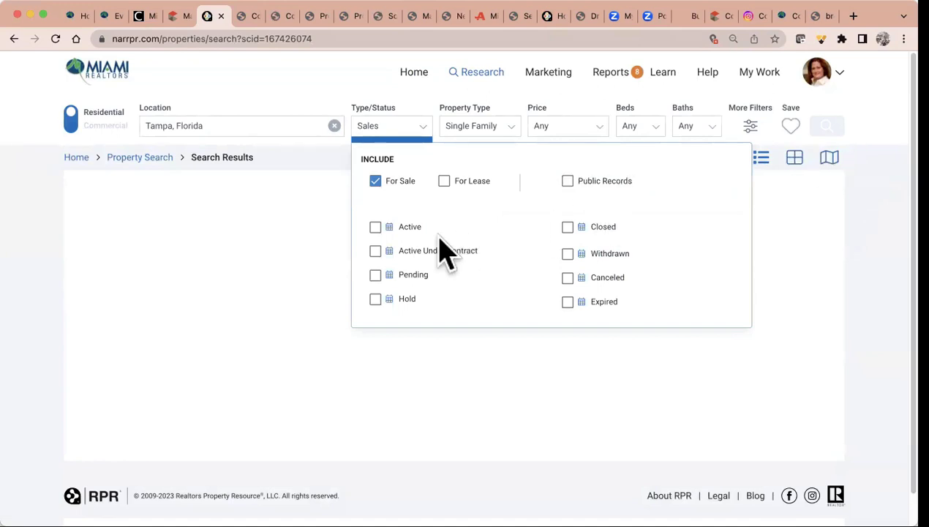
left_click(375, 227)
left_click(827, 127)
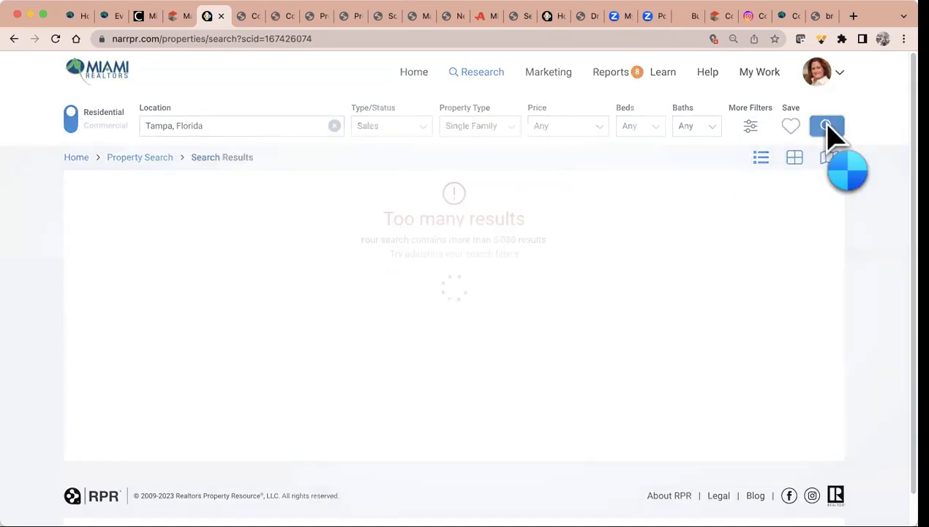